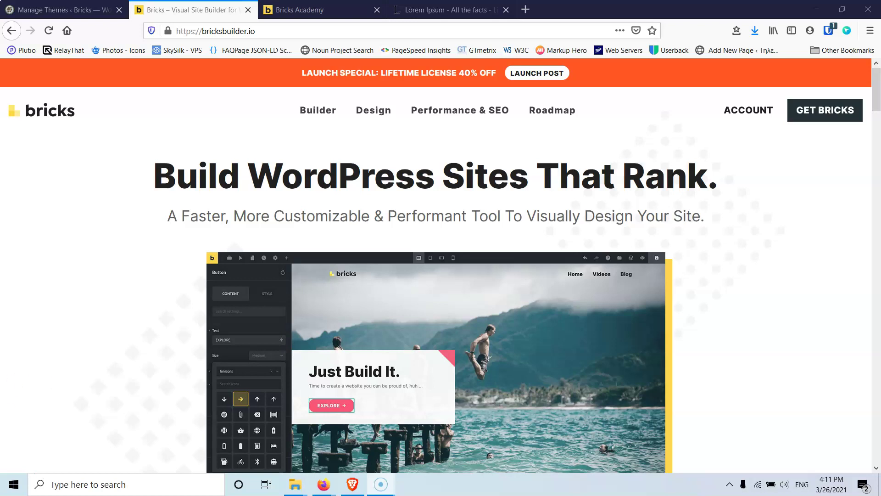
- Read through the Bricks homepage sections on visual building, performance scores, design and developer features
scroll(18, 371, "down", 4)
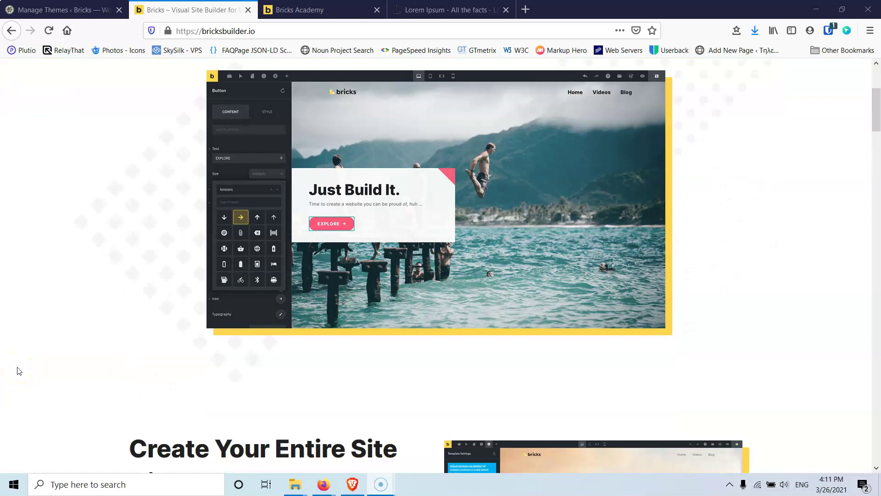
scroll(19, 370, "down", 5)
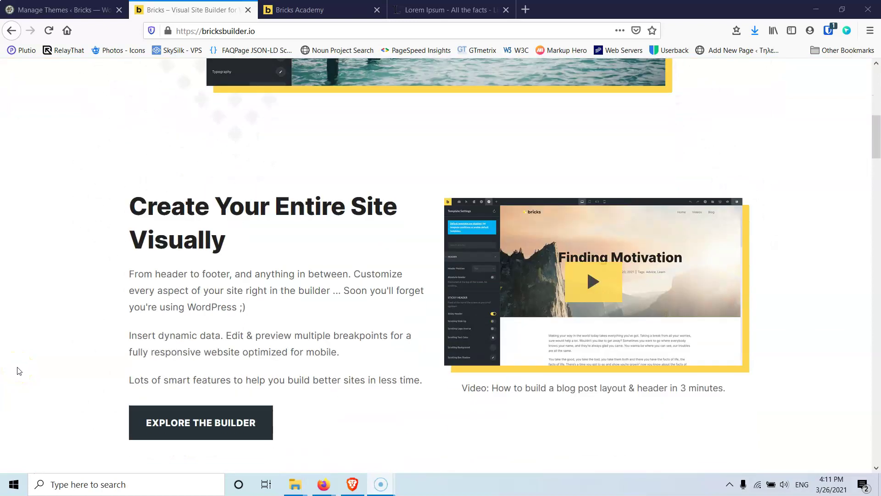
scroll(18, 371, "down", 7)
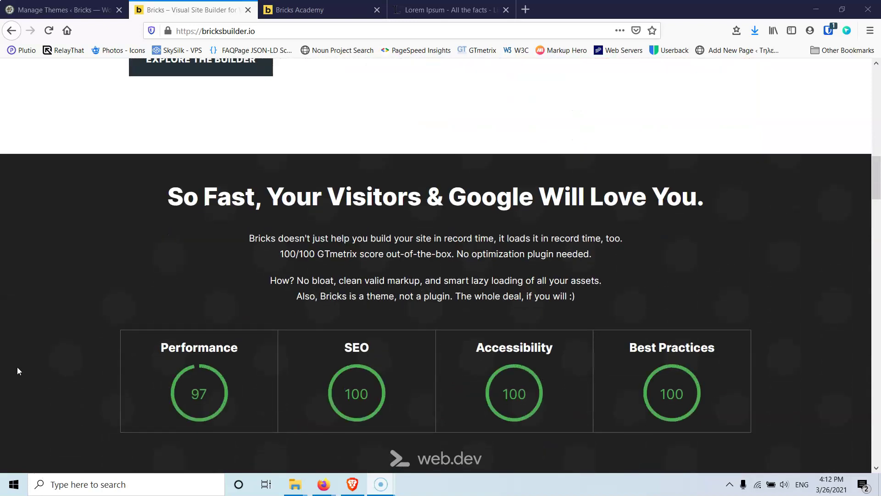
scroll(31, 357, "up", 1)
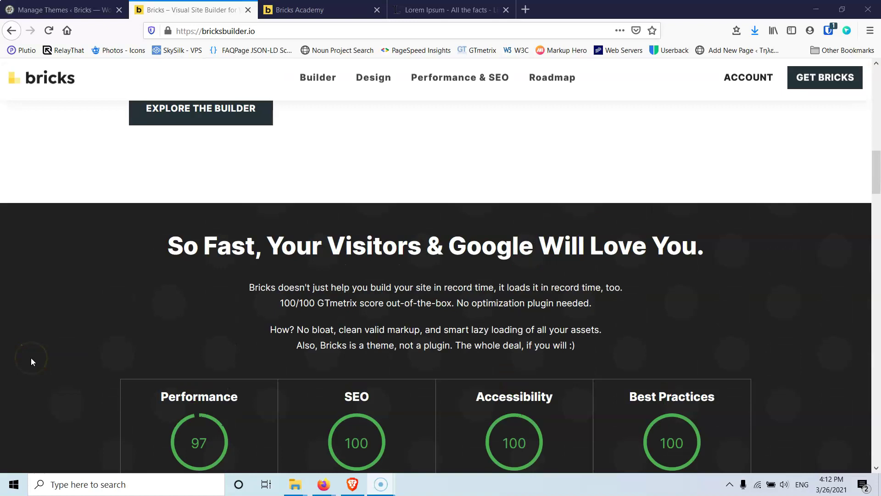
scroll(31, 357, "down", 4)
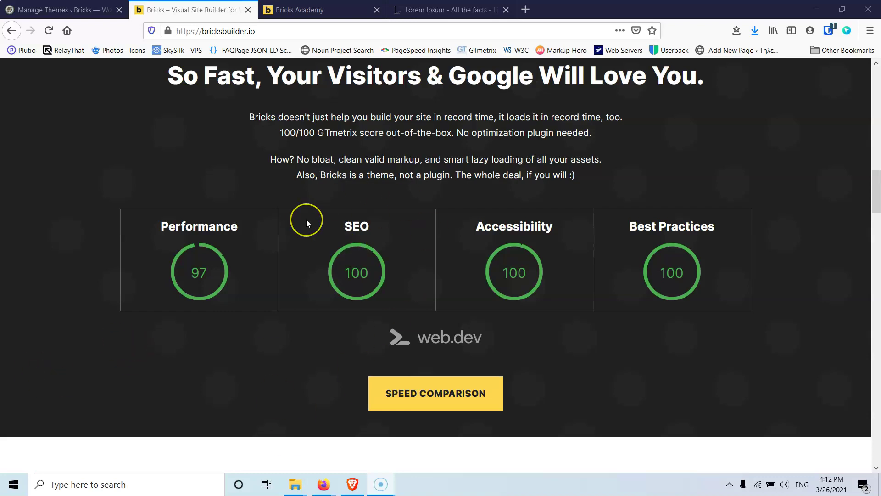
scroll(307, 220, "down", 8)
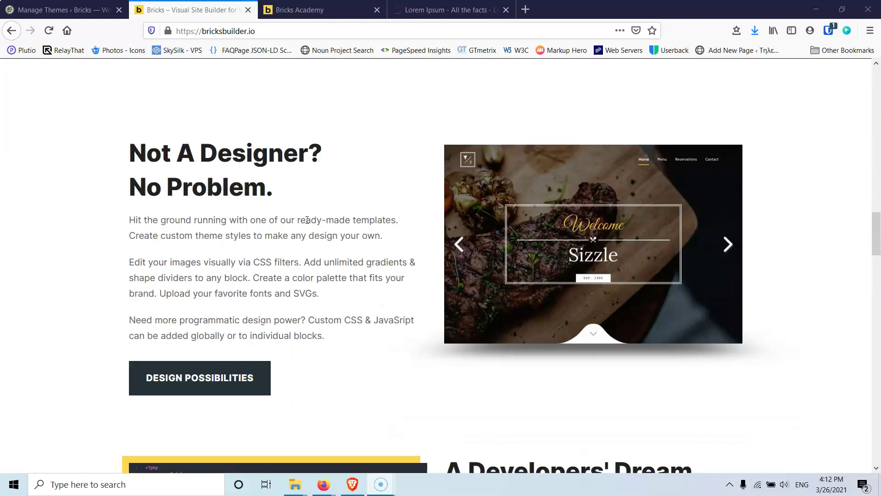
scroll(306, 220, "down", 1)
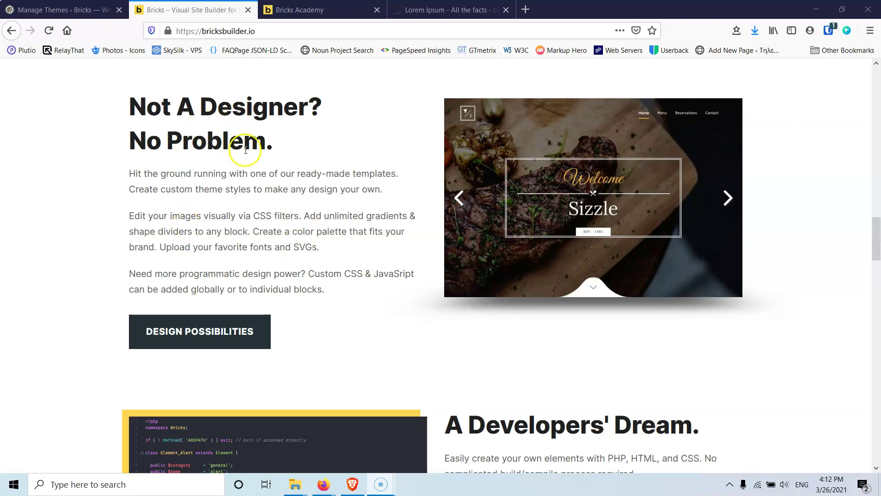
scroll(281, 211, "down", 4)
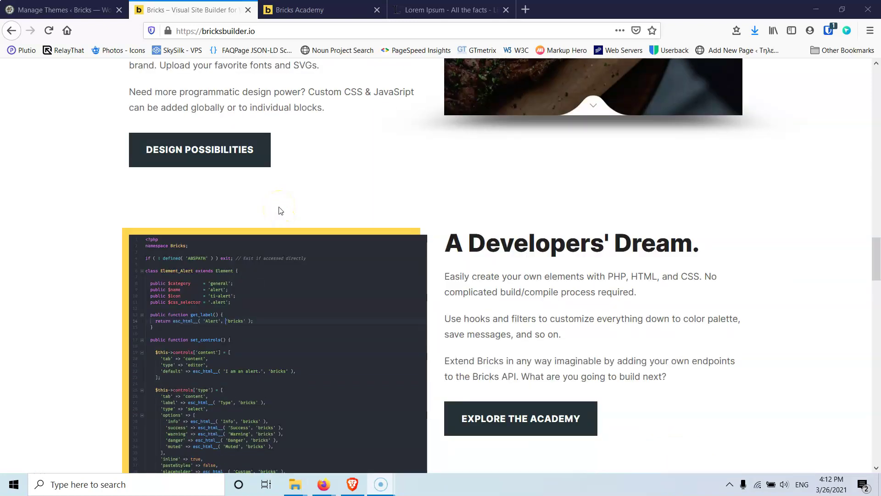
scroll(279, 208, "down", 3)
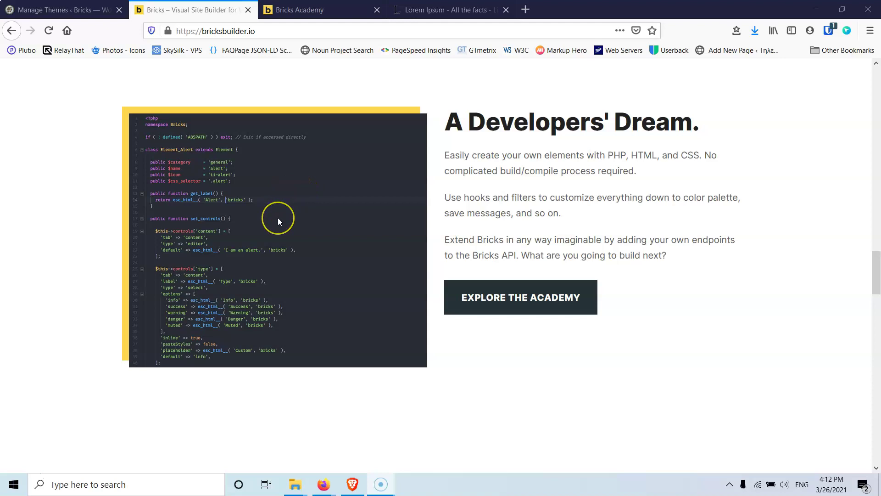
- Examine the Starter and Ultimate pricing plans, highlighting the WooCommerce Builder feature, and glance over the FAQ
scroll(278, 219, "down", 13)
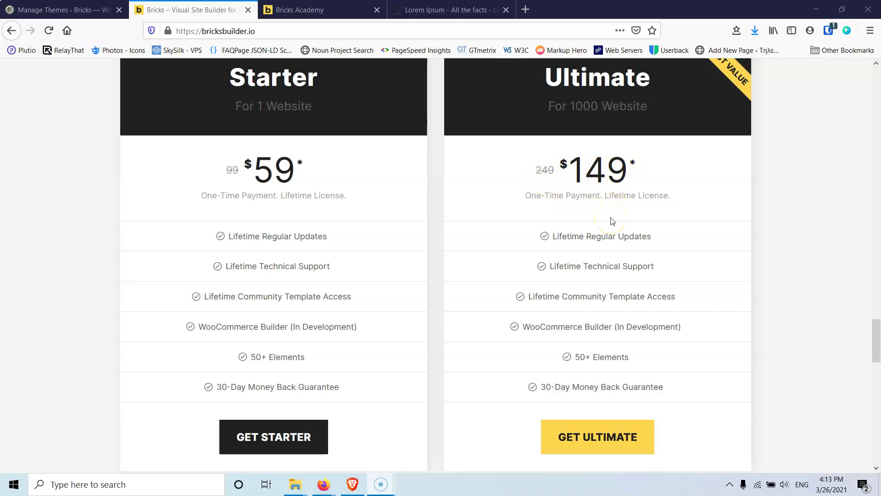
scroll(613, 221, "down", 1)
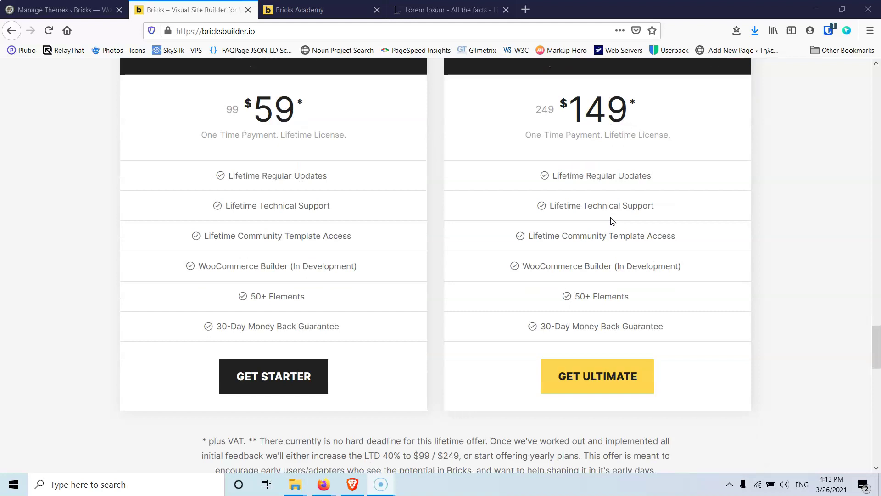
left_click_drag(522, 265, 612, 265)
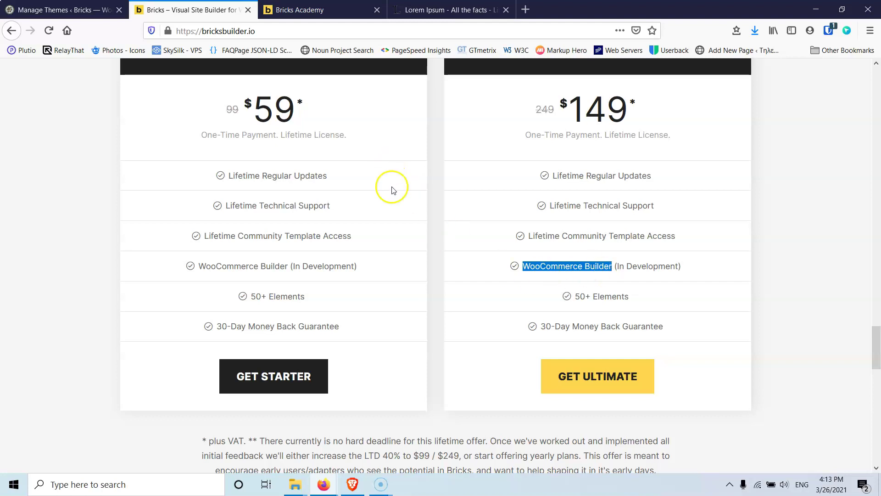
scroll(407, 246, "down", 7)
scroll(408, 246, "down", 4)
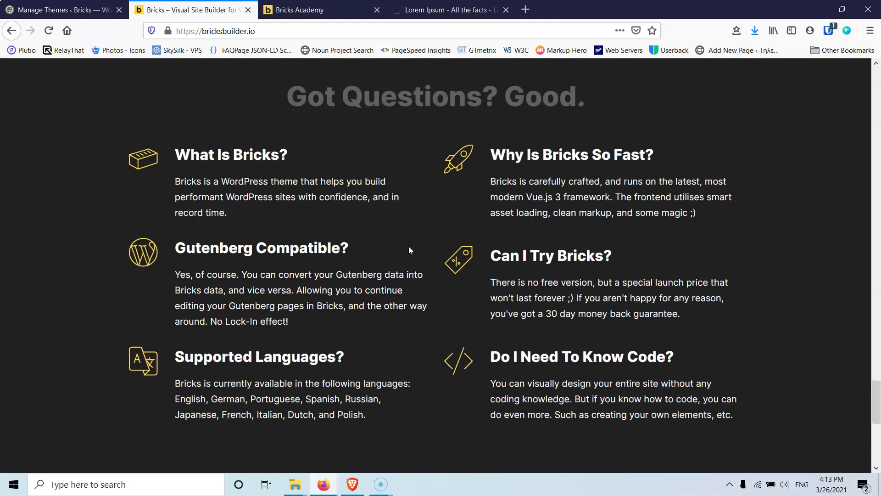
scroll(409, 246, "up", 5)
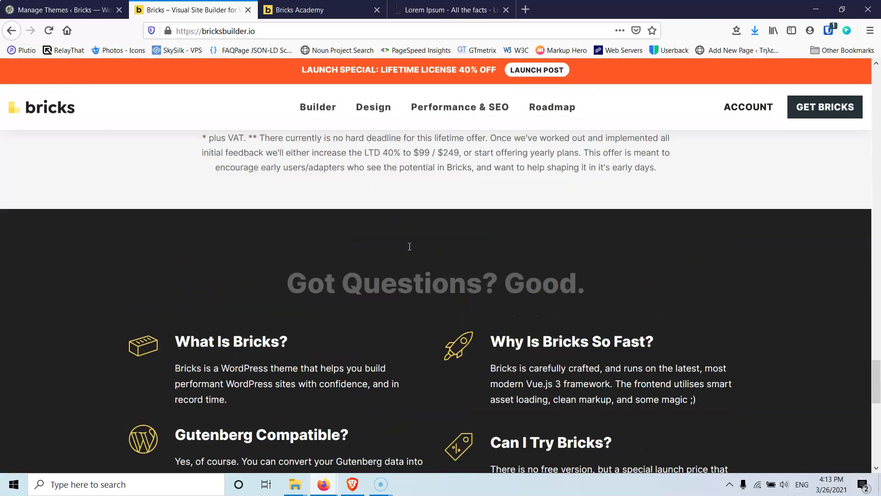
scroll(409, 245, "up", 4)
scroll(410, 250, "up", 1)
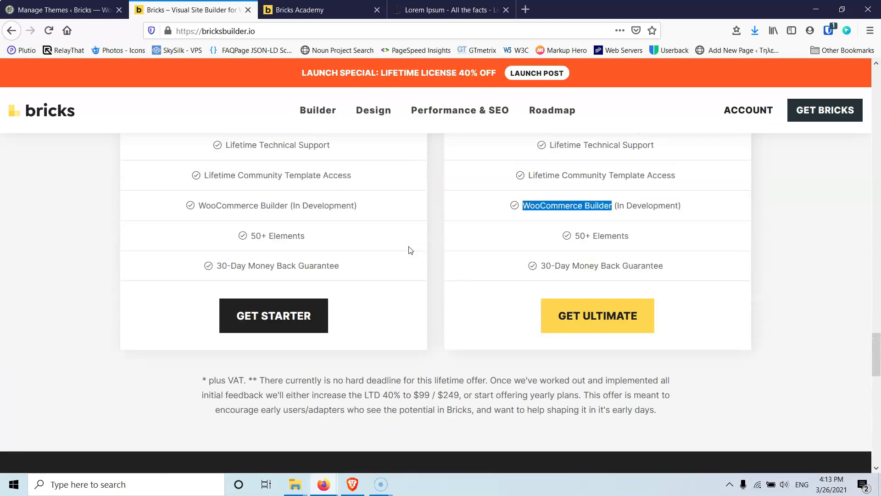
scroll(411, 250, "up", 2)
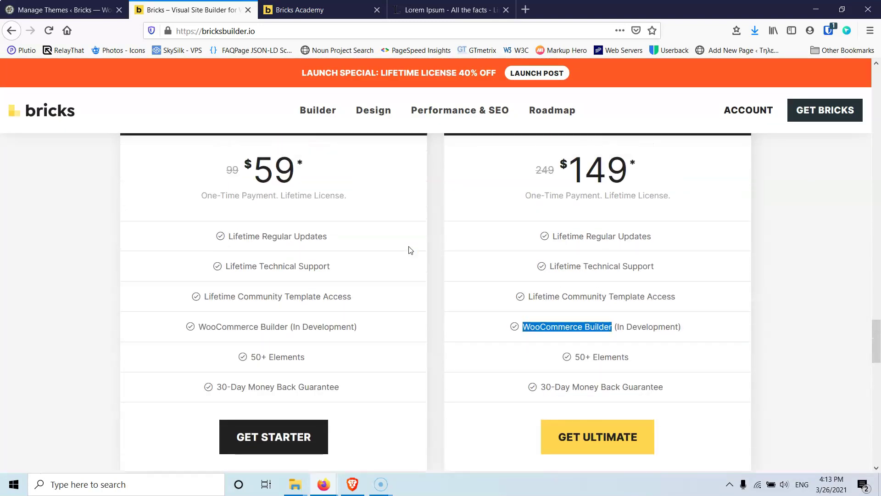
scroll(413, 237, "up", 1)
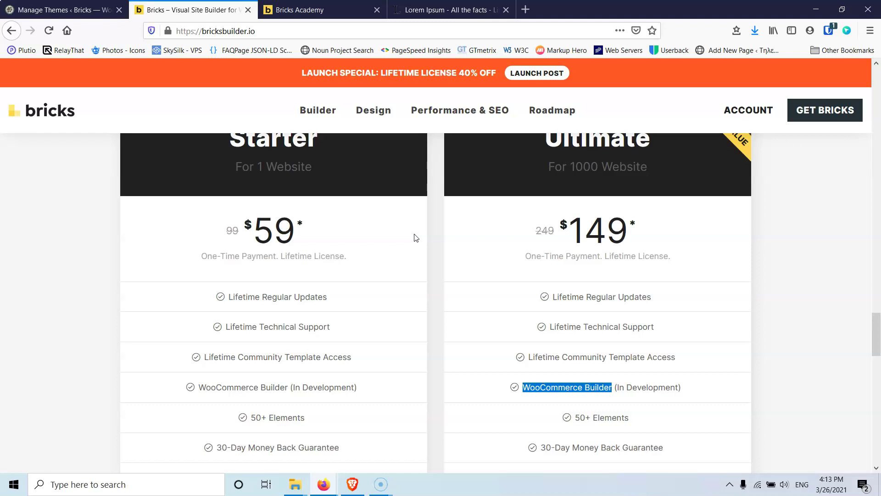
- Review the Bricks public roadmap and read through the feature requests on its Idea Board
left_click(553, 112)
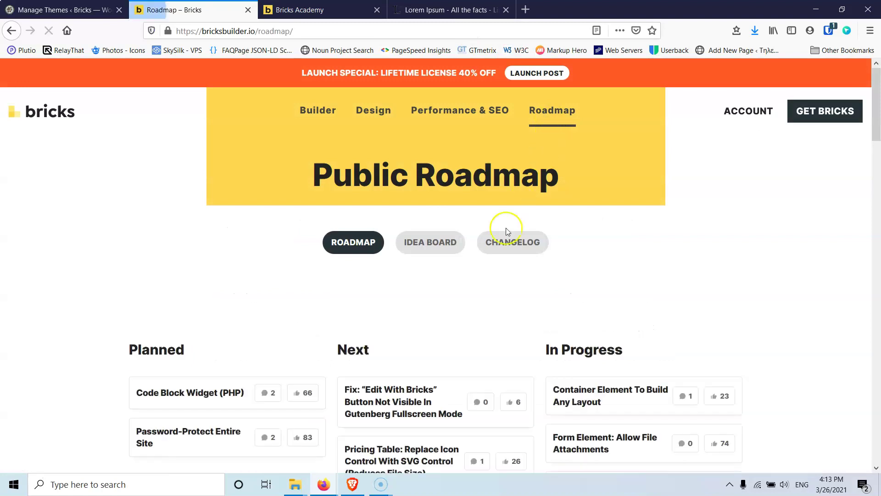
scroll(501, 242, "down", 3)
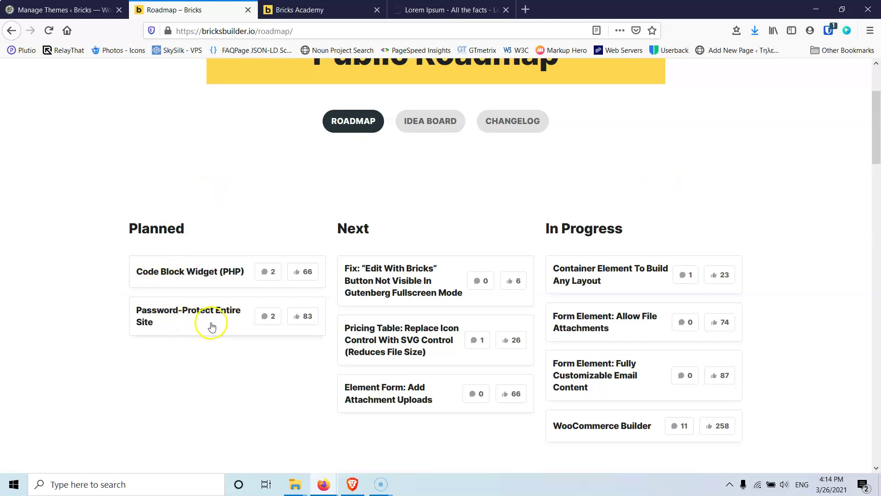
left_click(416, 122)
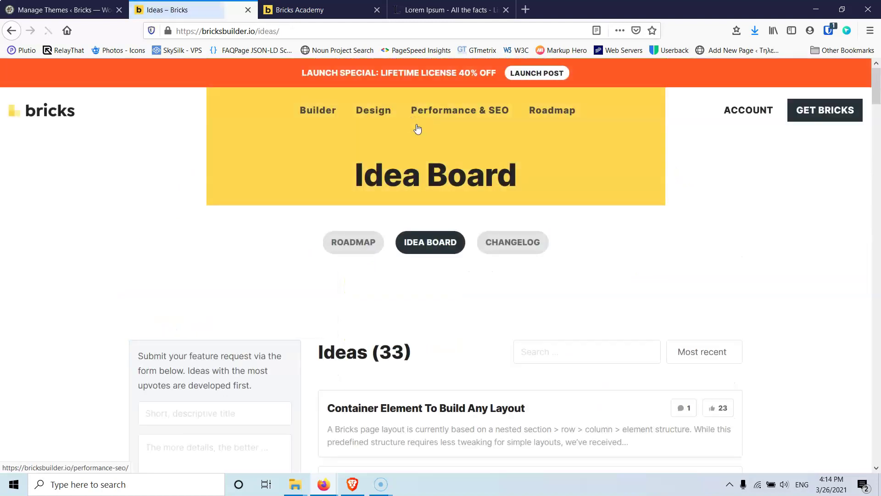
scroll(282, 220, "down", 4)
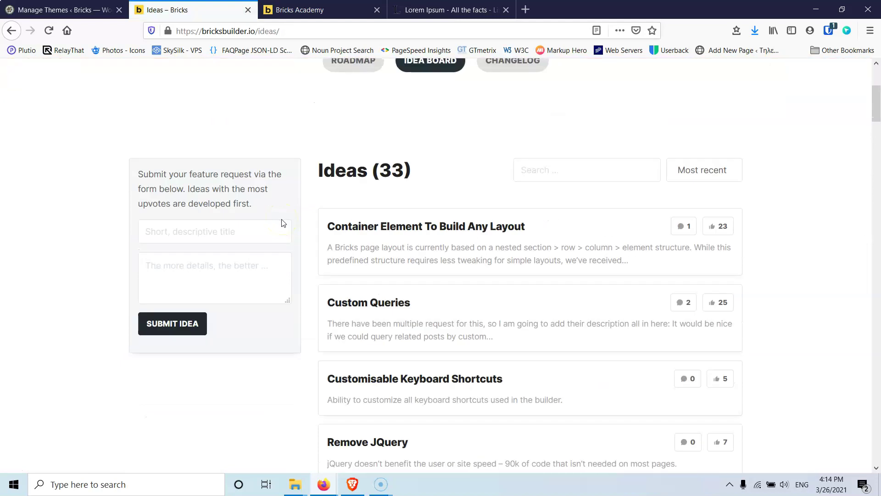
left_click(316, 250)
left_click(326, 263)
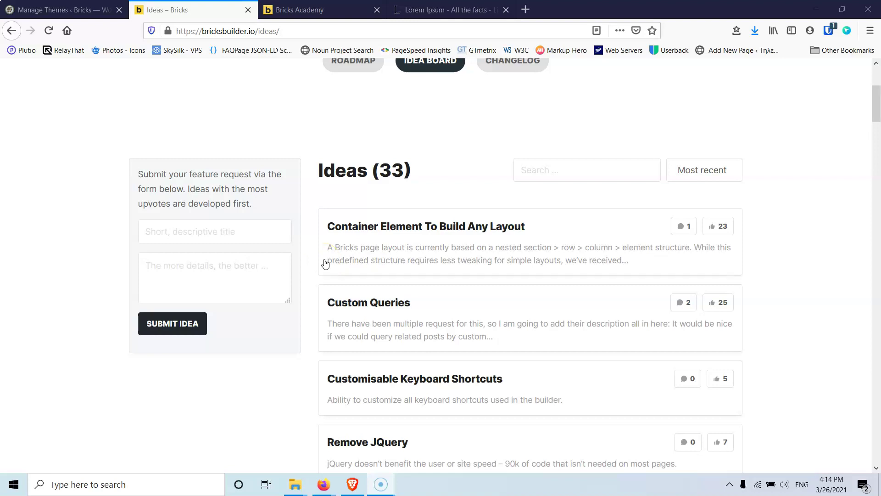
scroll(433, 228, "down", 2)
scroll(433, 228, "down", 1)
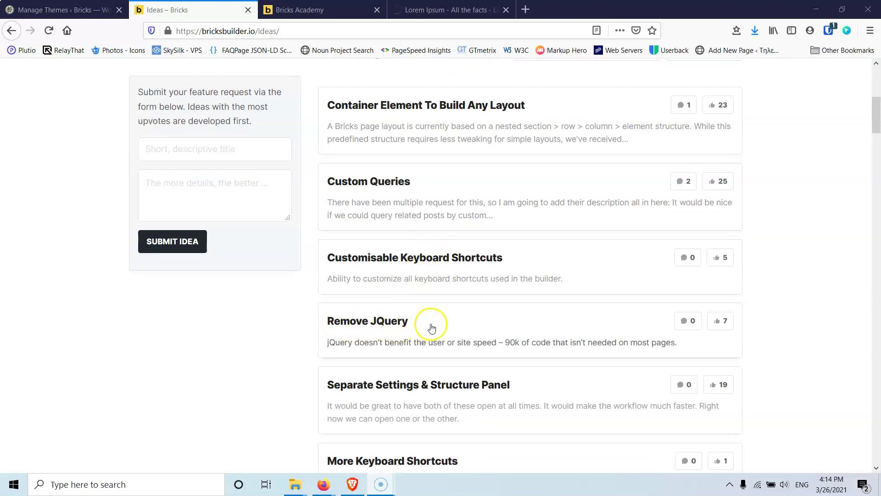
scroll(433, 325, "down", 5)
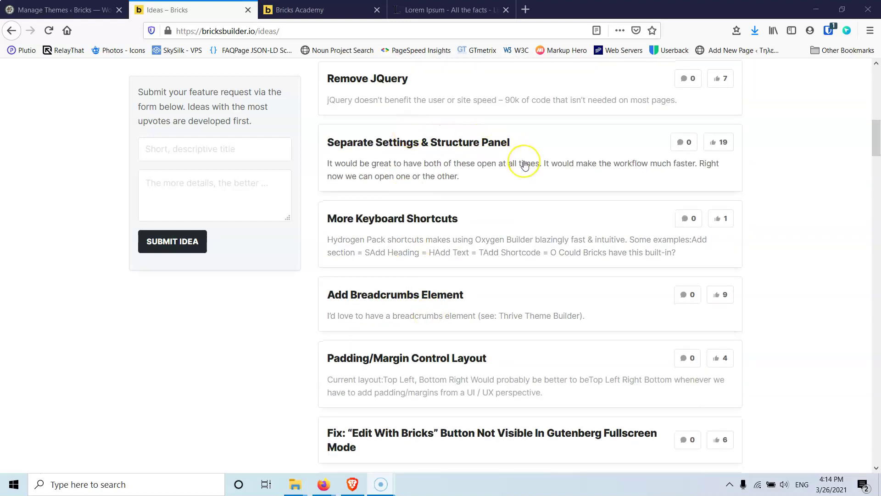
scroll(522, 158, "down", 4)
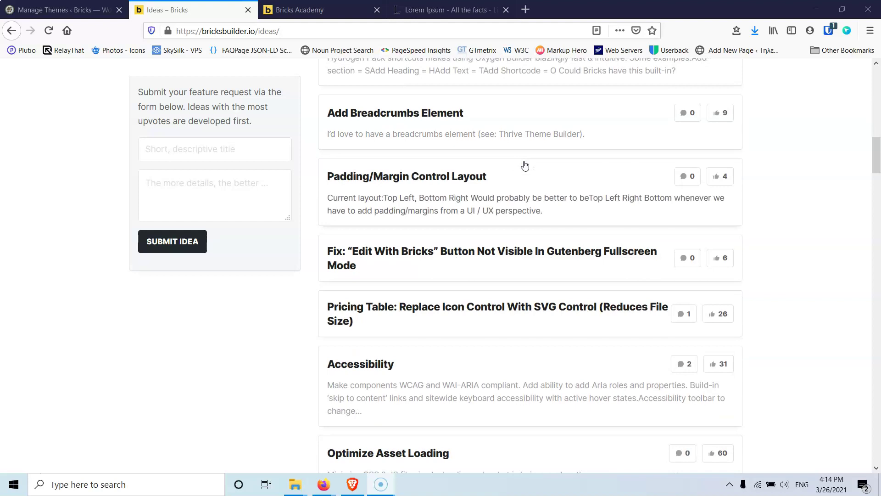
scroll(527, 179, "down", 4)
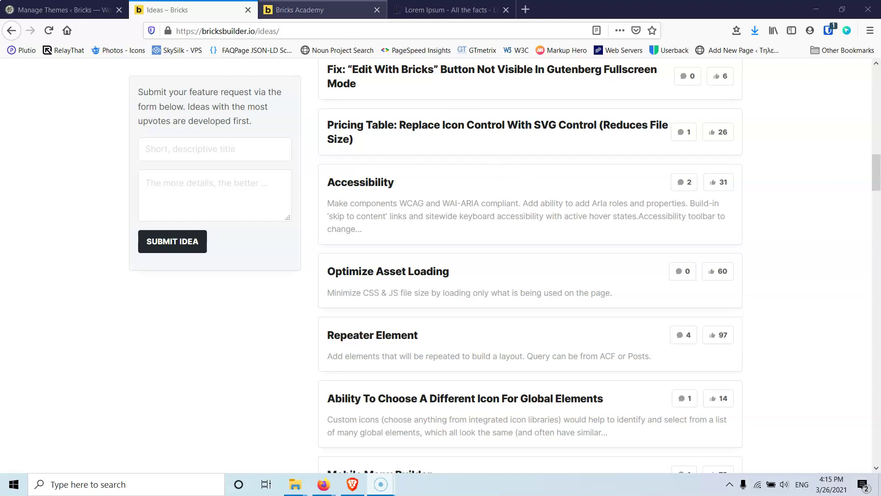
- Close the Bricks website and check the active Bricks theme's details and the installed plugins in the WordPress admin
left_click(247, 11)
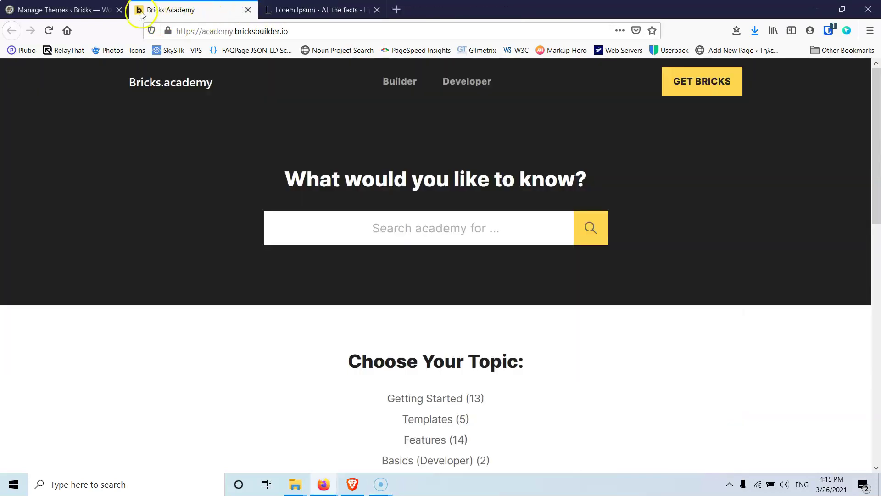
left_click(61, 4)
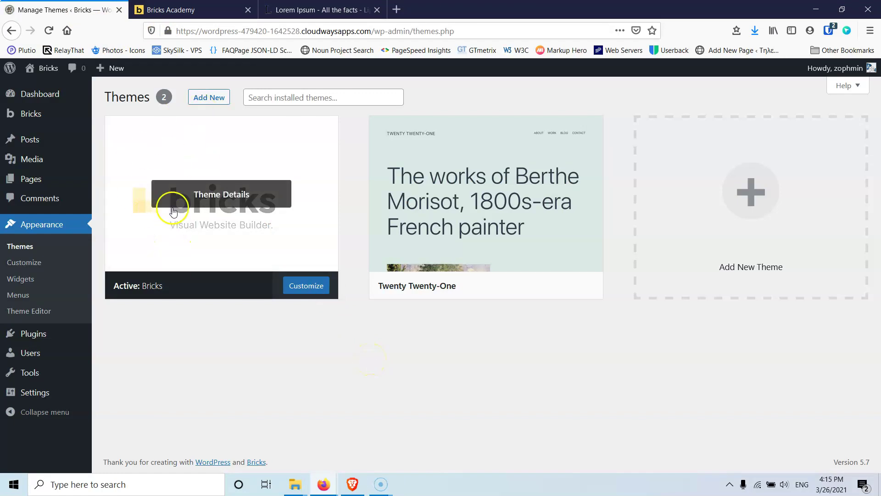
left_click(205, 232)
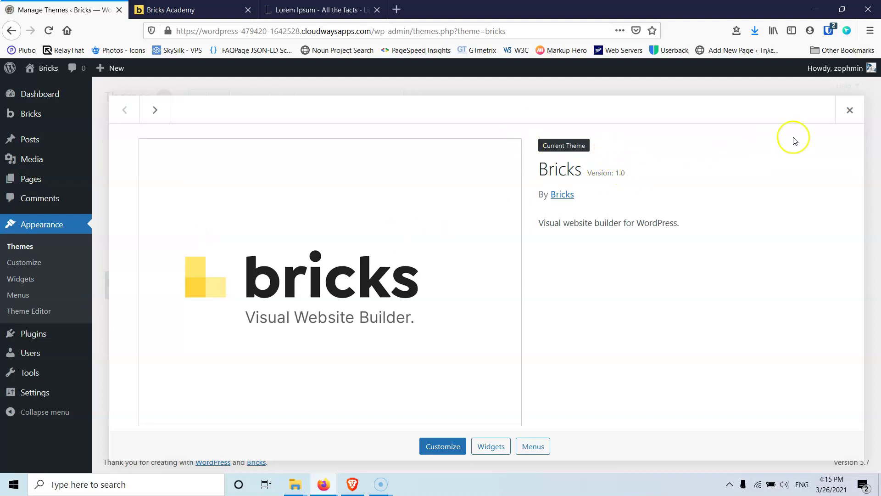
left_click(852, 117)
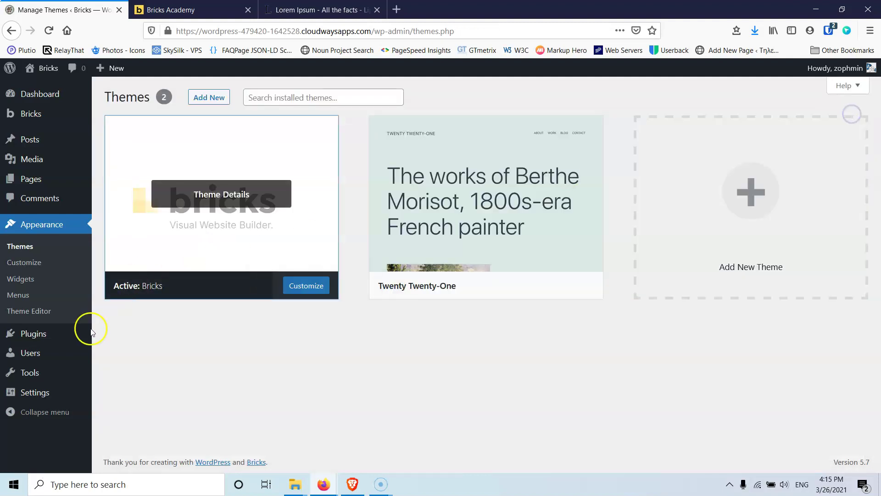
mouse_move(87, 334)
left_click(118, 339)
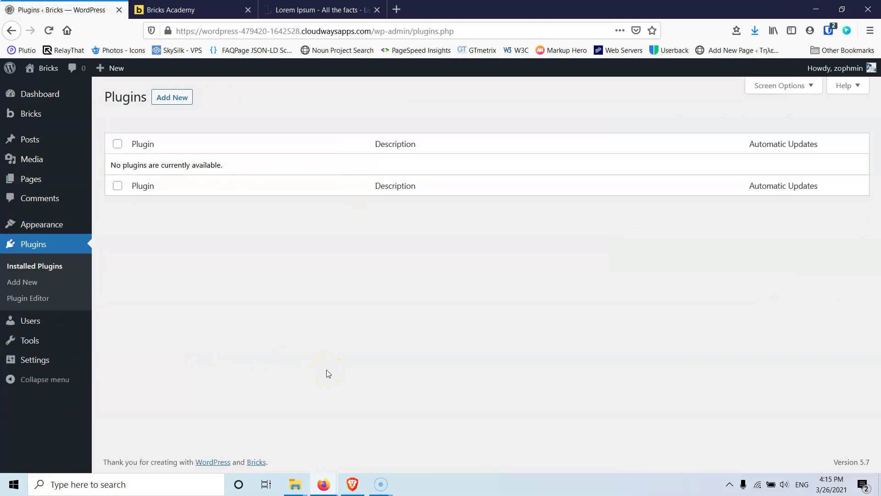
- Look over the Bricks Getting Started page and template list in the WordPress admin, and open the Bricks settings
mouse_move(84, 119)
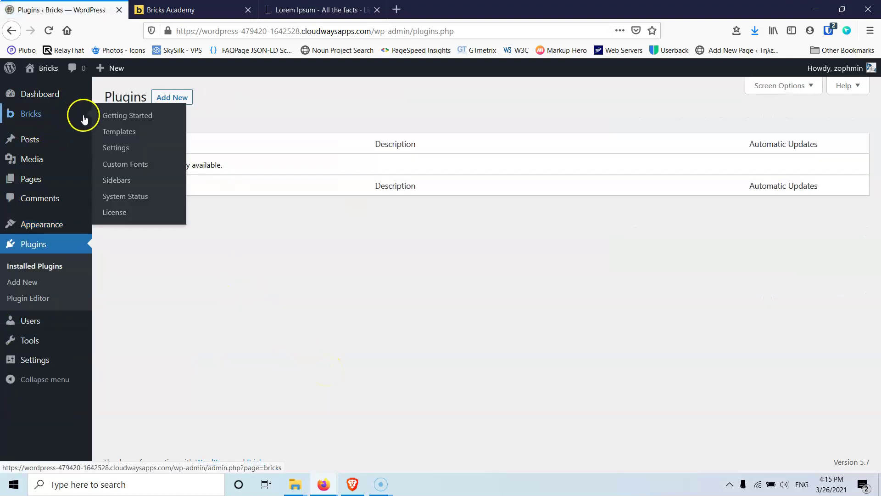
left_click(43, 115)
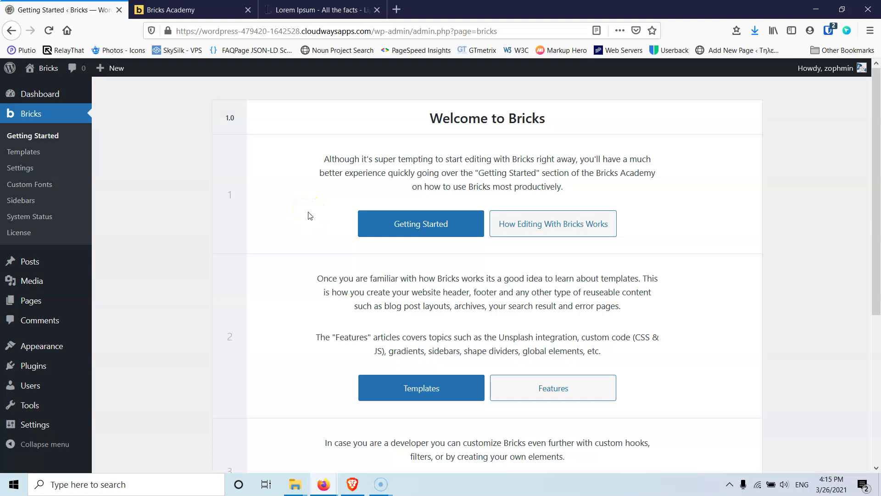
left_click(28, 153)
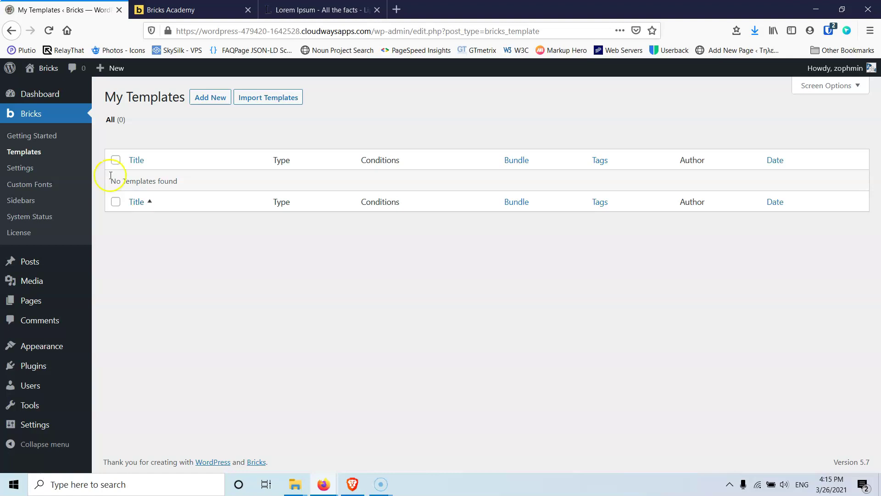
left_click(29, 171)
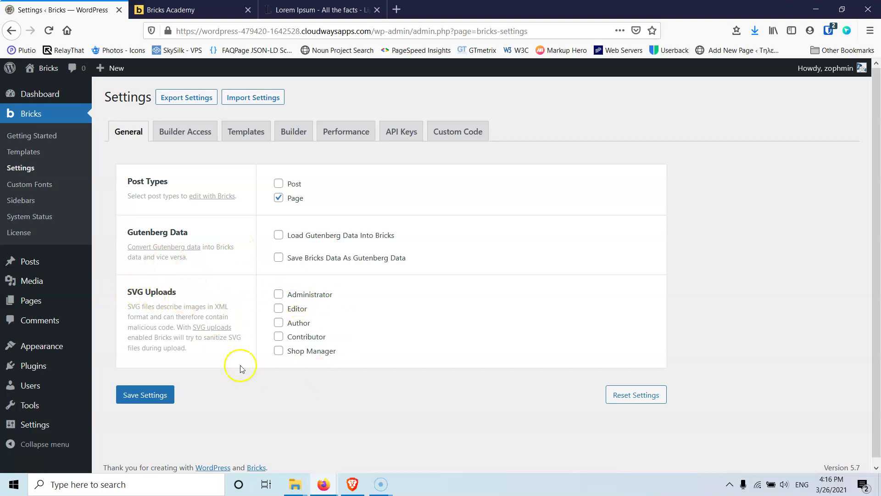
- Examine the Bricks builder access settings per user role, then read through the template and remote template settings
left_click(186, 134)
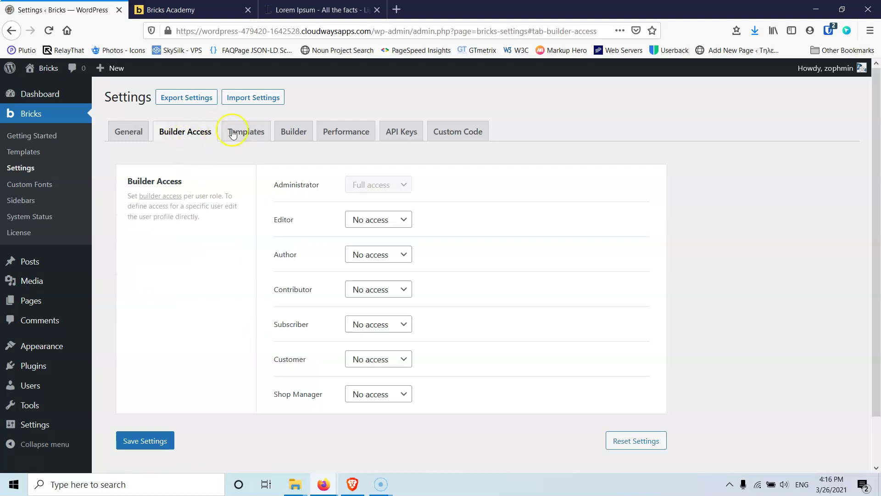
scroll(338, 246, "down", 2)
scroll(338, 247, "up", 2)
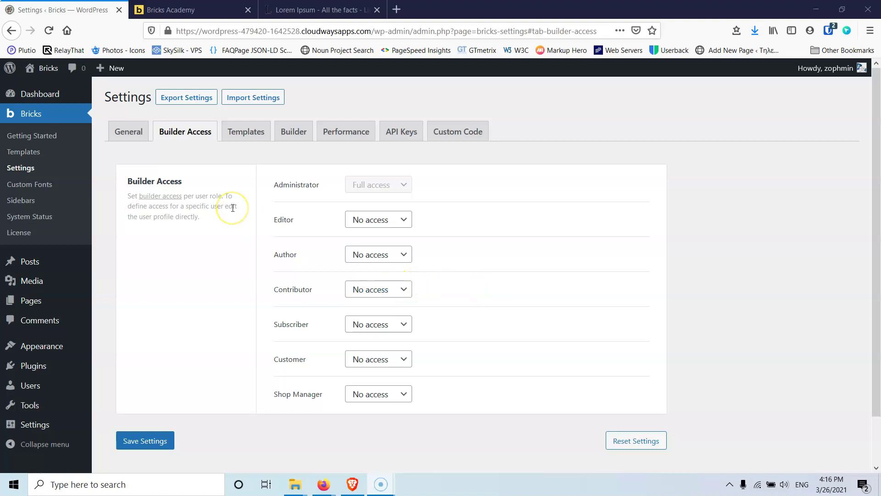
left_click(248, 137)
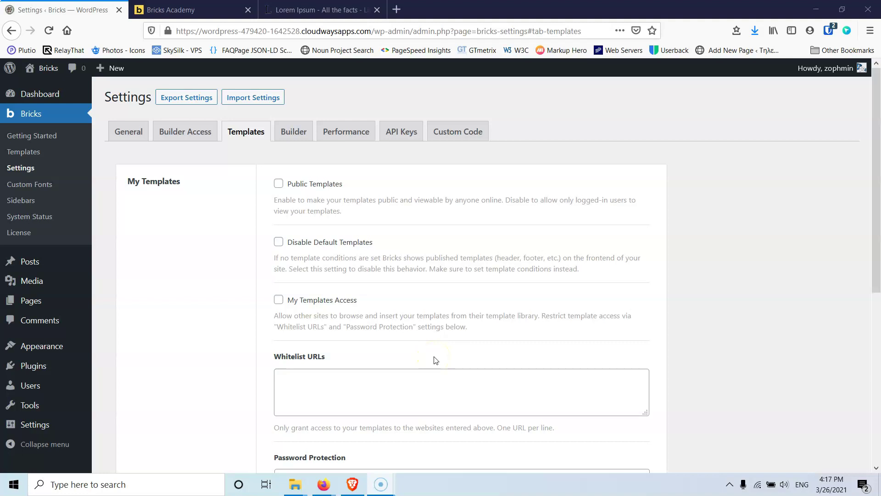
scroll(331, 381, "down", 4)
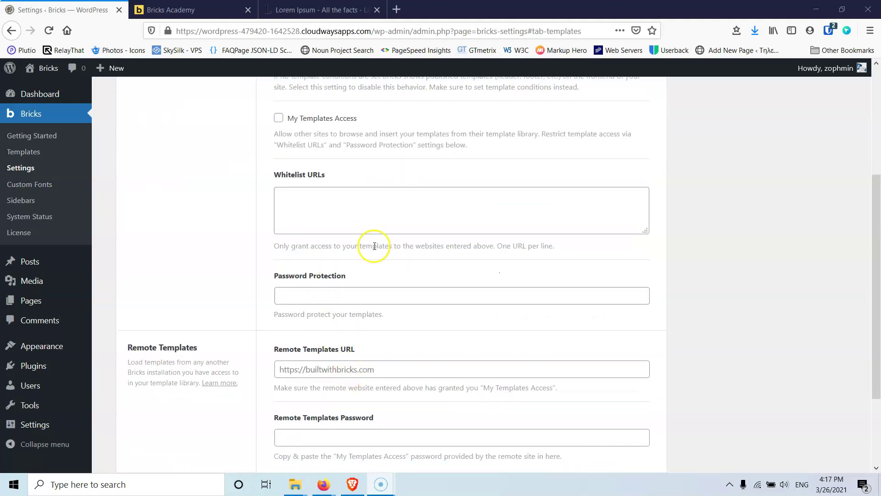
scroll(442, 303, "down", 3)
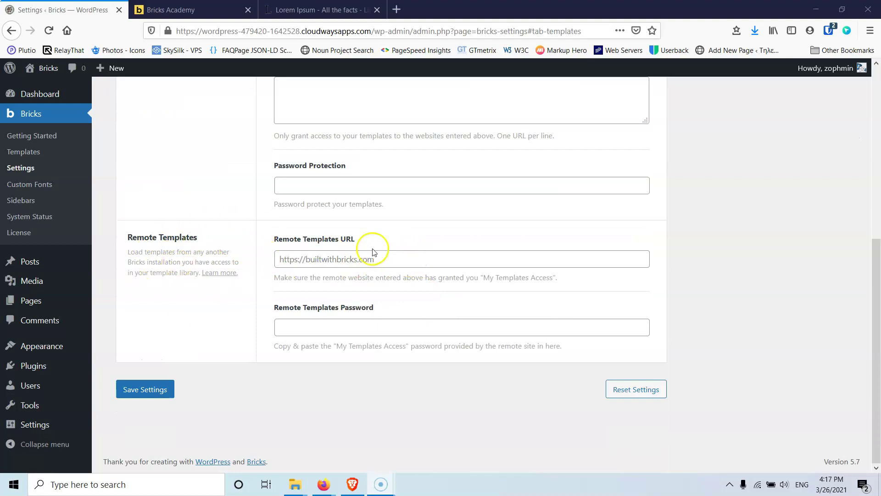
scroll(309, 353, "up", 7)
- Examine the builder settings, checking the Builder Mode and the available Toolbar Logo Link destinations
left_click(296, 131)
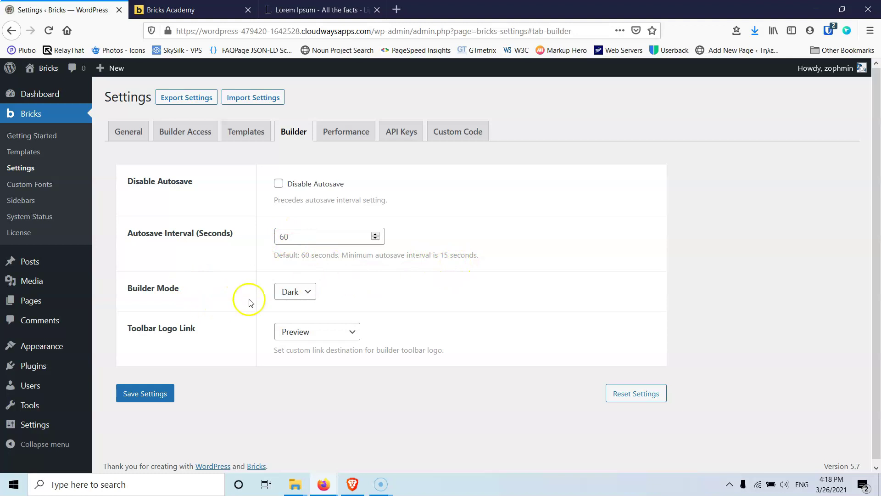
left_click(305, 297)
left_click(340, 300)
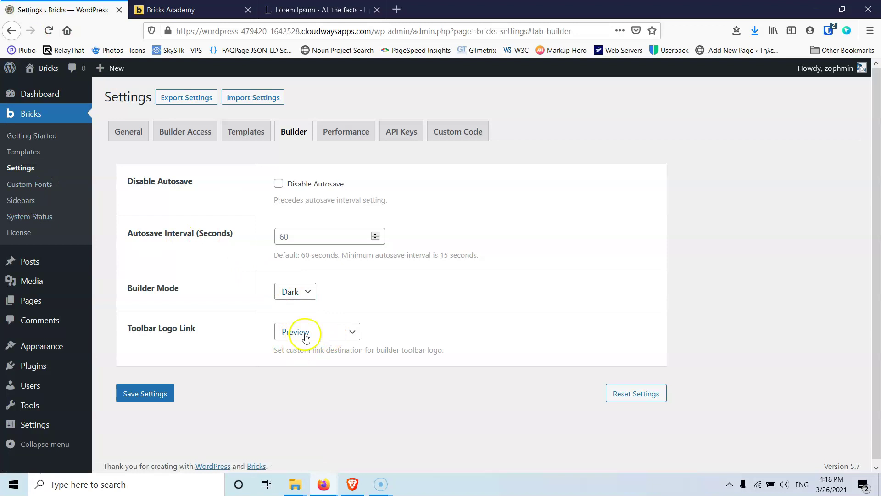
left_click(326, 336)
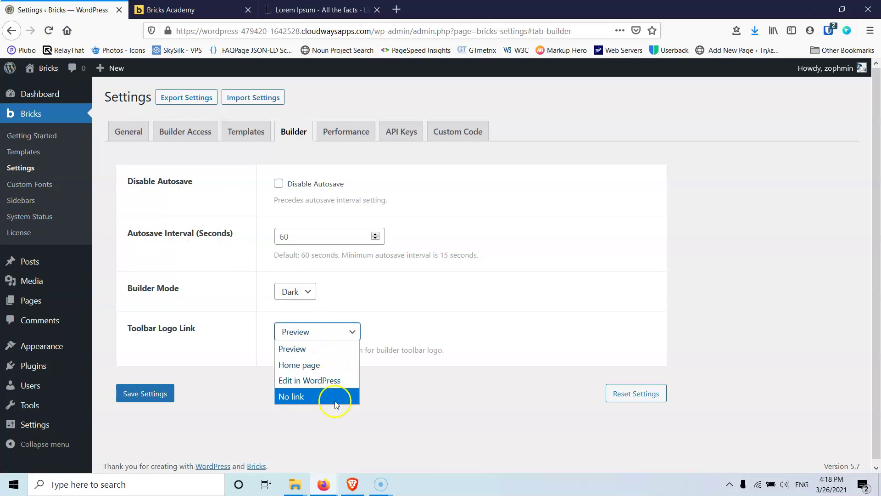
left_click(337, 349)
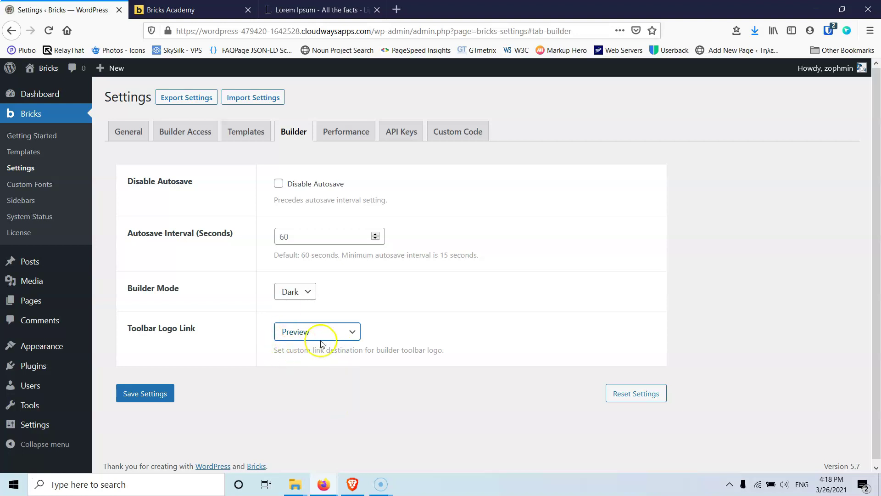
- Read through the Bricks performance options and the API key fields for third-party services
left_click(340, 132)
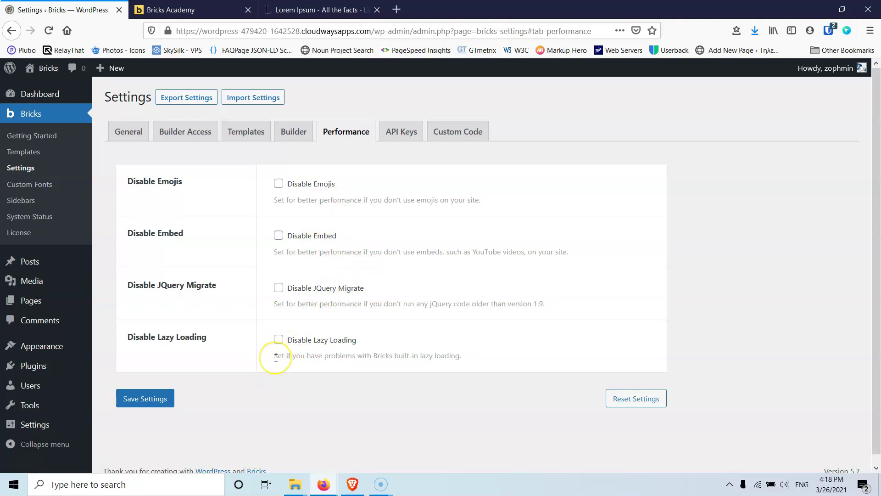
left_click(402, 132)
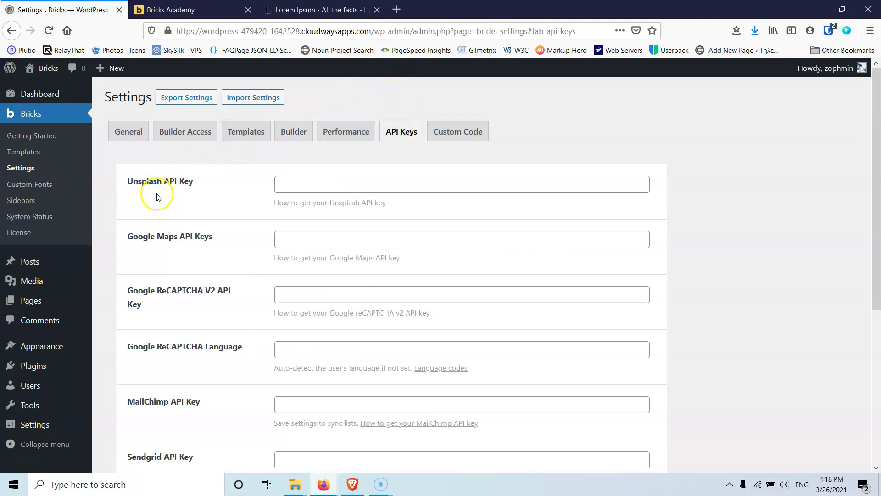
left_click(309, 178)
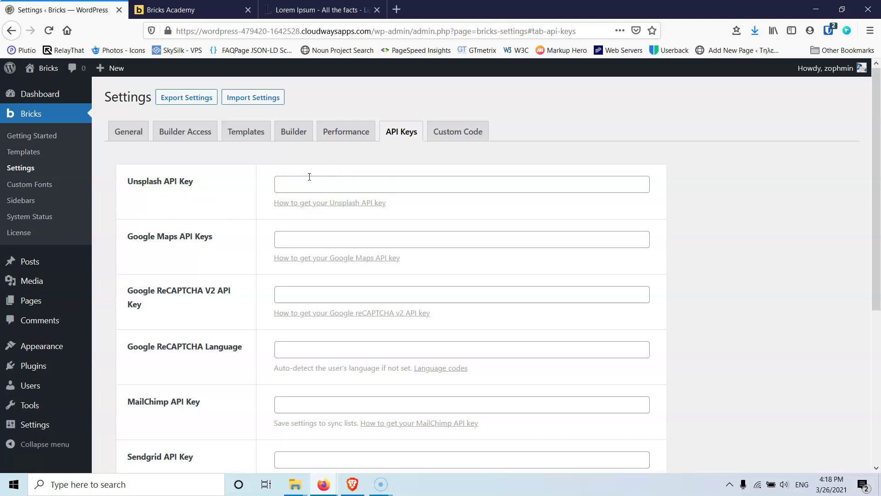
scroll(288, 236, "down", 3)
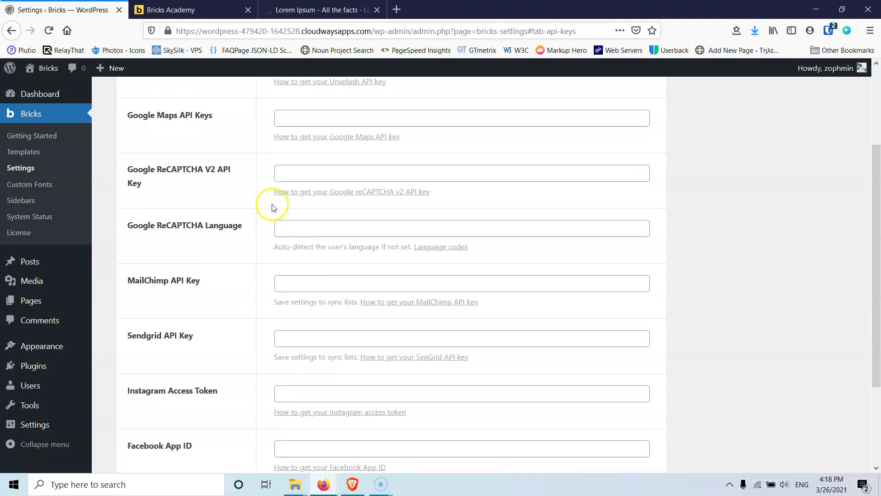
scroll(274, 207, "down", 3)
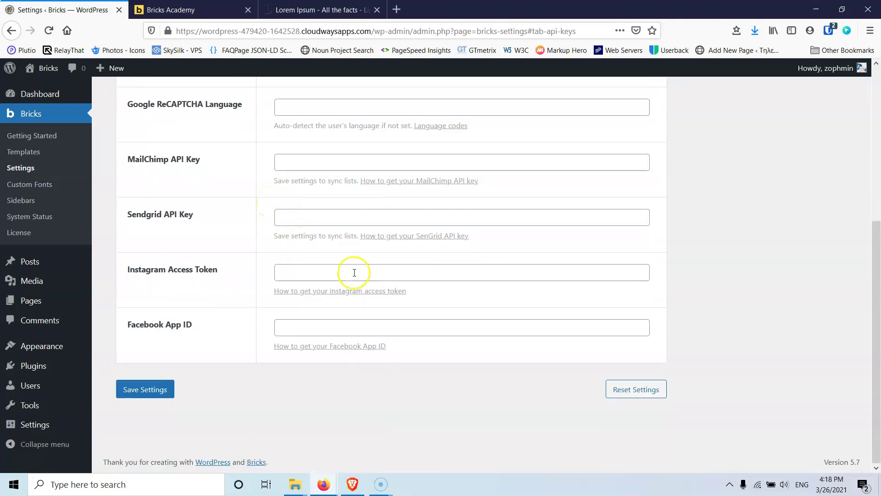
scroll(346, 307, "up", 6)
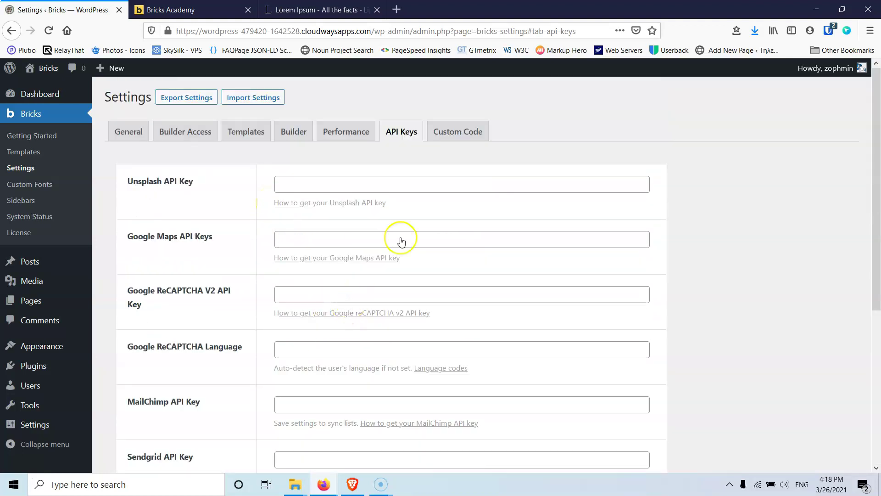
- Examine the global Custom CSS and header, body and footer script fields, and save the Bricks settings
left_click(474, 133)
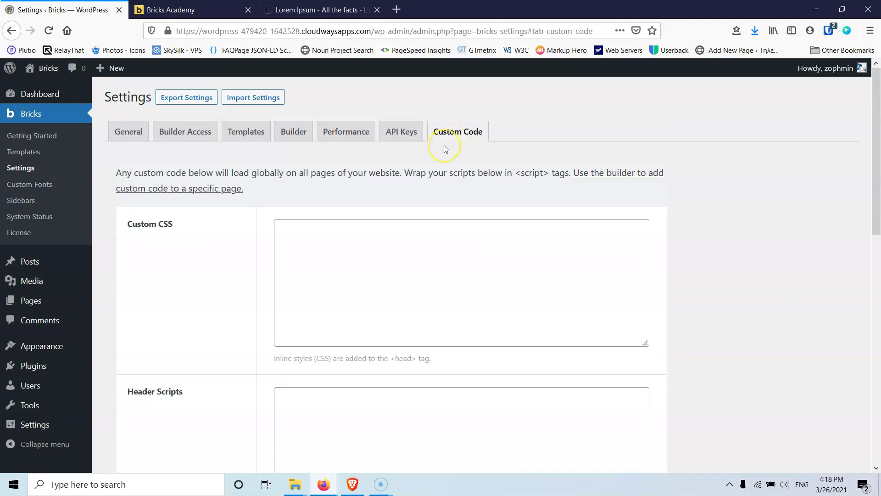
scroll(430, 233, "down", 6)
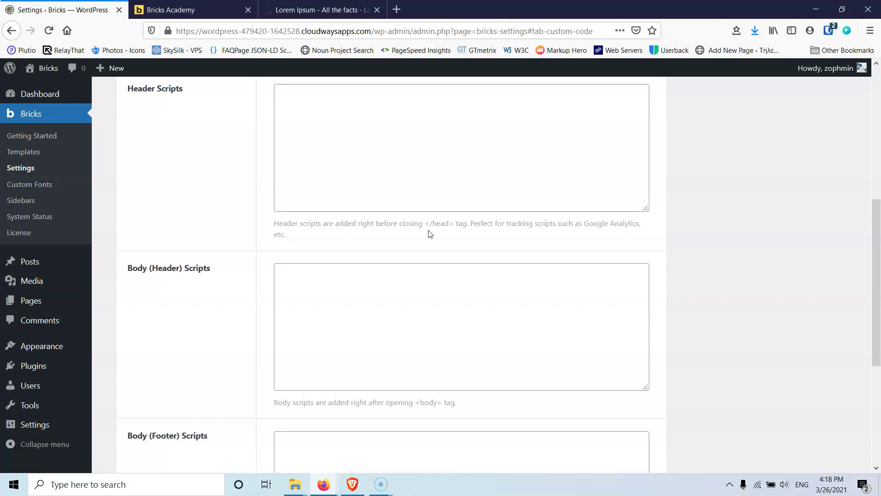
scroll(431, 234, "down", 5)
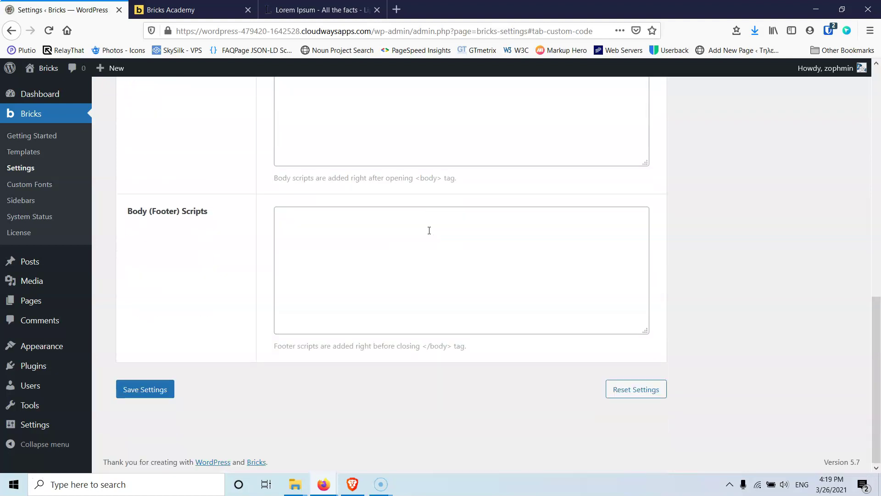
scroll(429, 230, "up", 10)
scroll(429, 230, "down", 10)
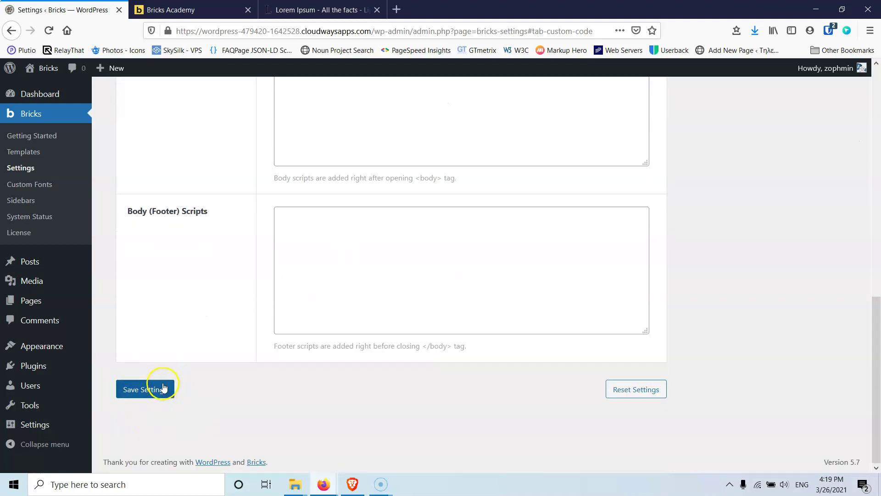
left_click(158, 388)
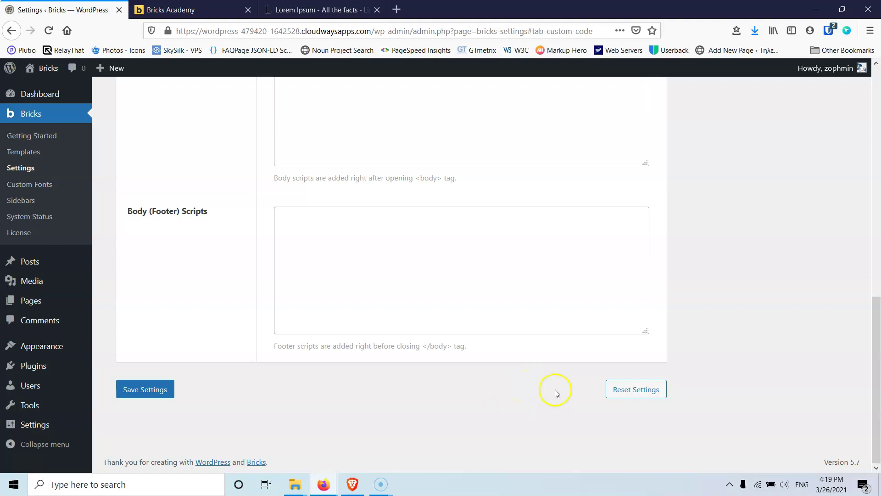
scroll(528, 392, "up", 10)
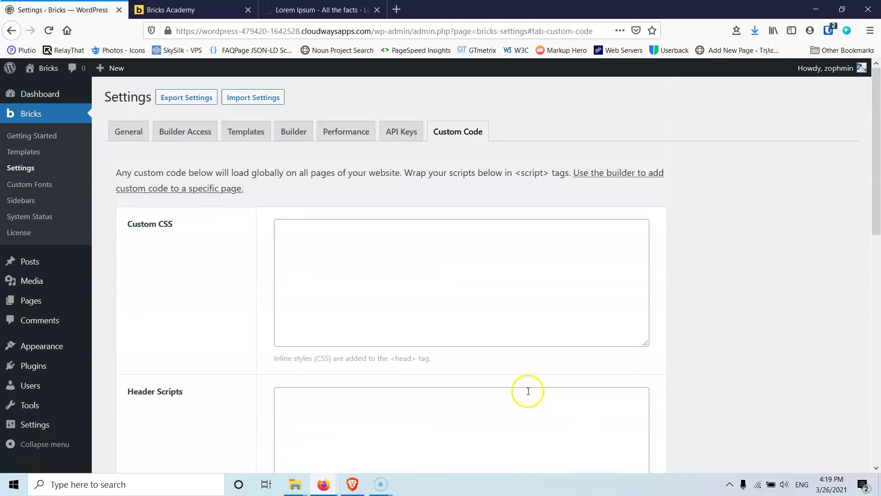
- Open a blank custom font entry in Bricks and look through its font weight and font style choices
left_click(28, 184)
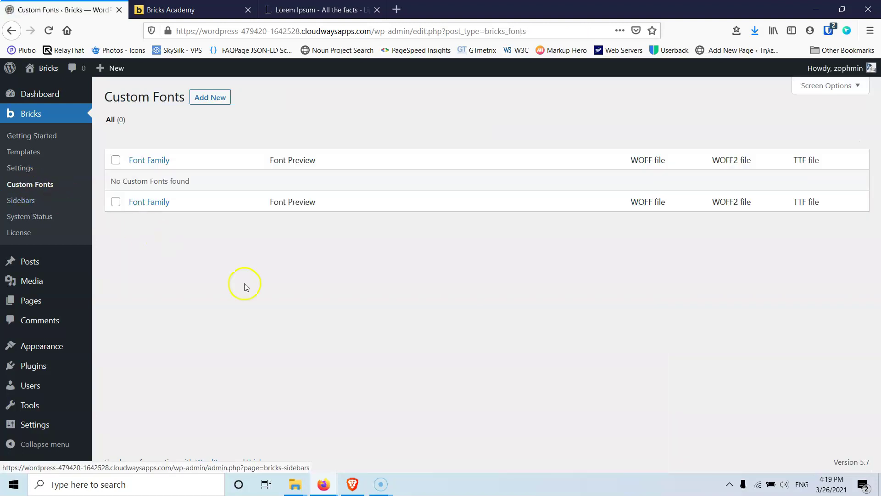
left_click(202, 98)
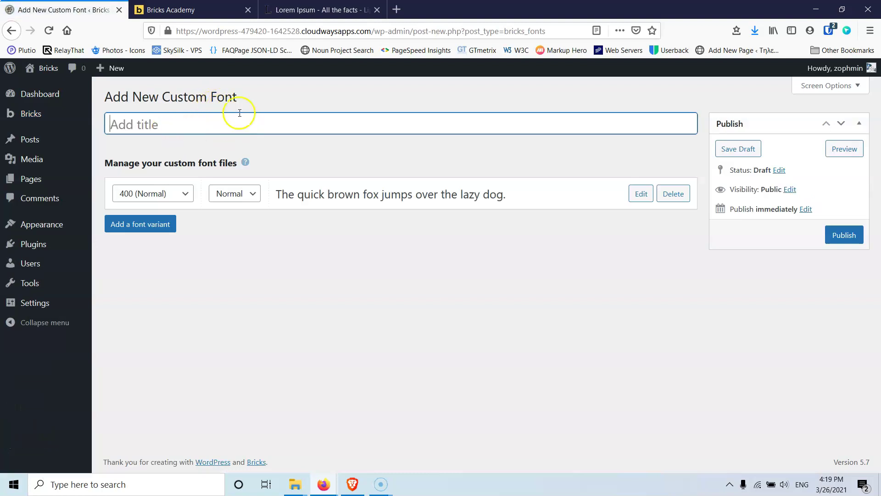
left_click(154, 193)
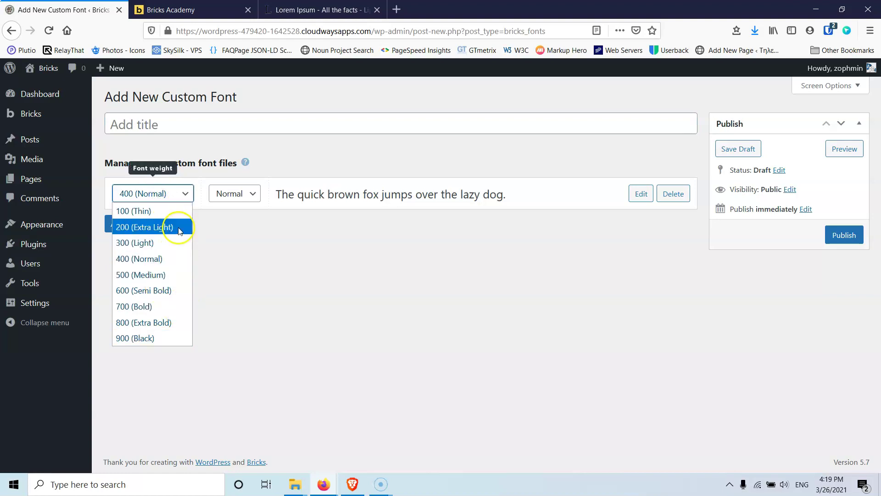
left_click(252, 274)
left_click(244, 193)
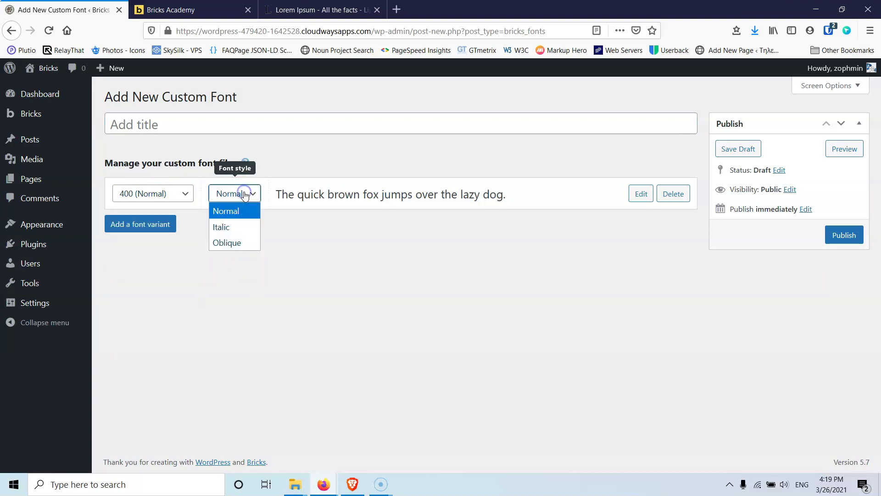
left_click(229, 232)
left_click(444, 318)
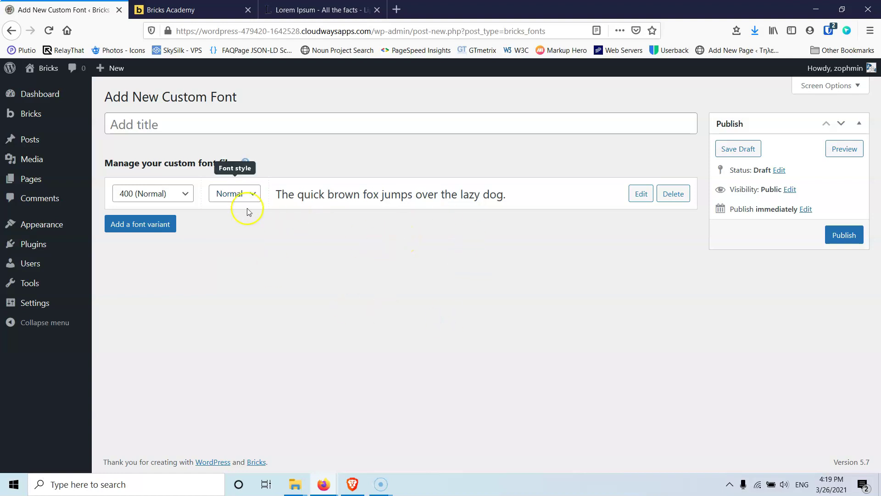
- Look over the Bricks Sidebars page, the System Status report and the License page
mouse_move(91, 120)
left_click(130, 182)
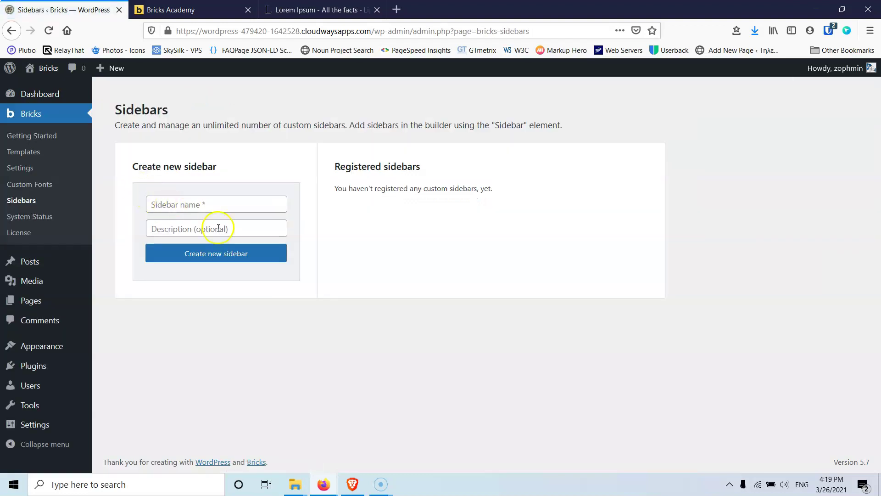
left_click(41, 220)
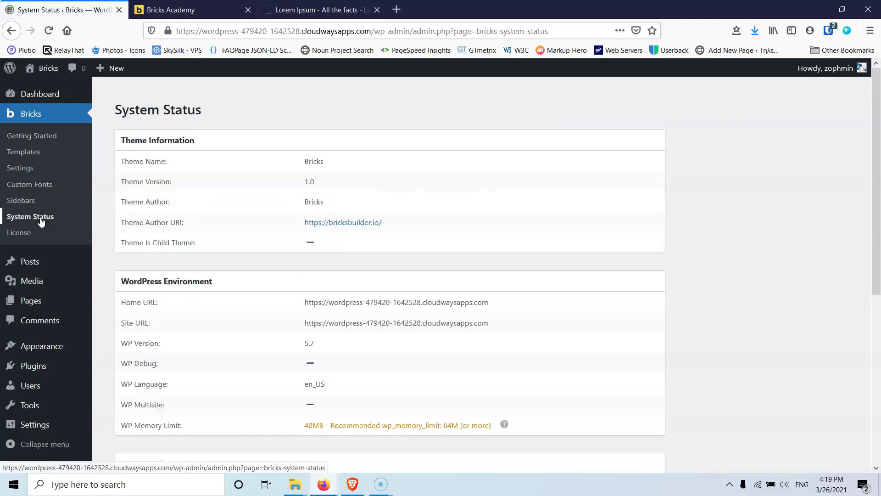
scroll(383, 175, "down", 4)
scroll(384, 178, "down", 2)
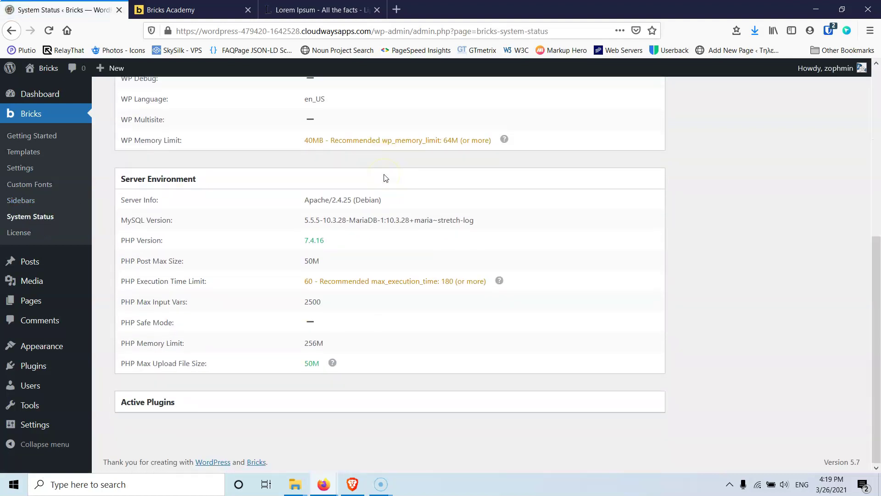
scroll(386, 178, "up", 6)
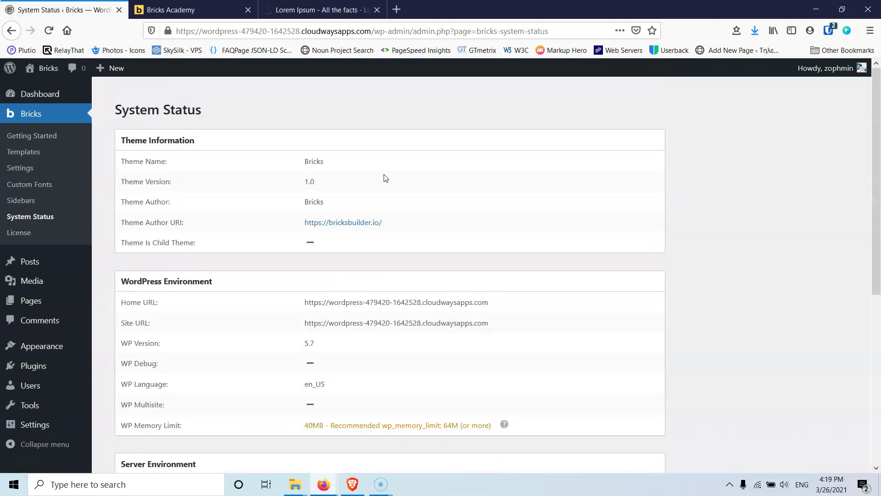
left_click(20, 233)
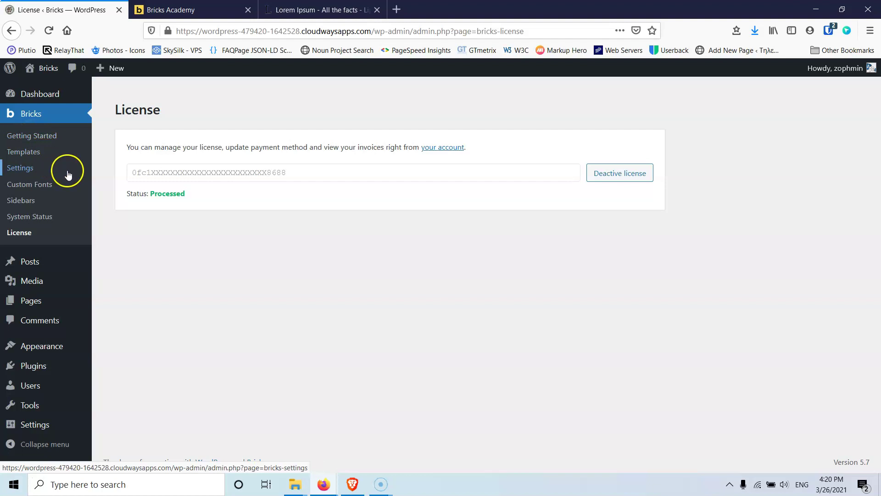
- Start three new WordPress pages in separate browser tabs and title the first one "Home"
mouse_move(35, 301)
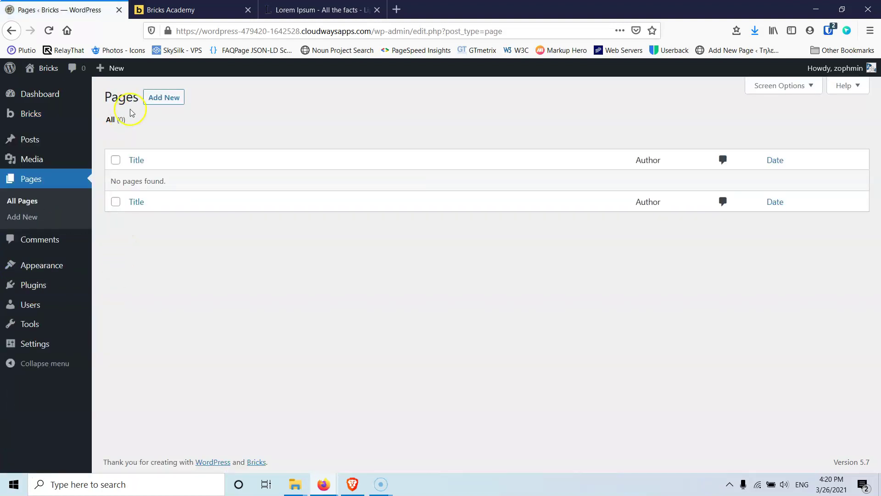
middle_click(156, 104)
middle_click(156, 104)
middle_click(156, 104)
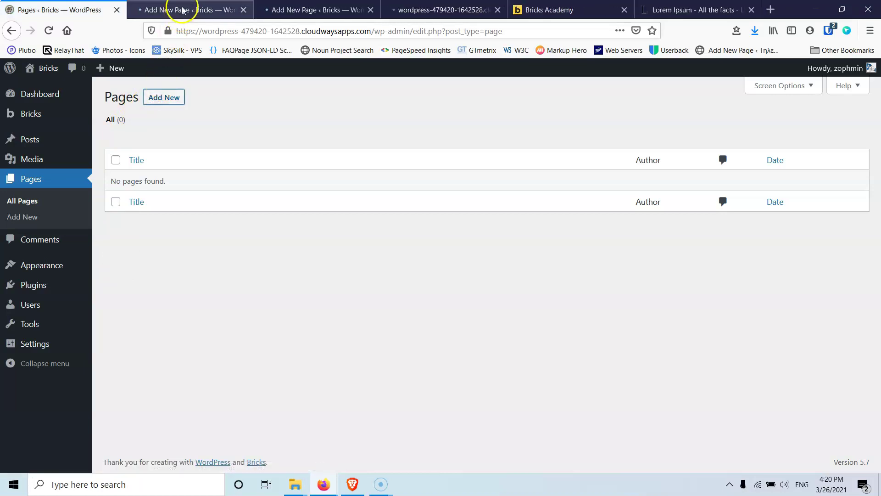
left_click(182, 11)
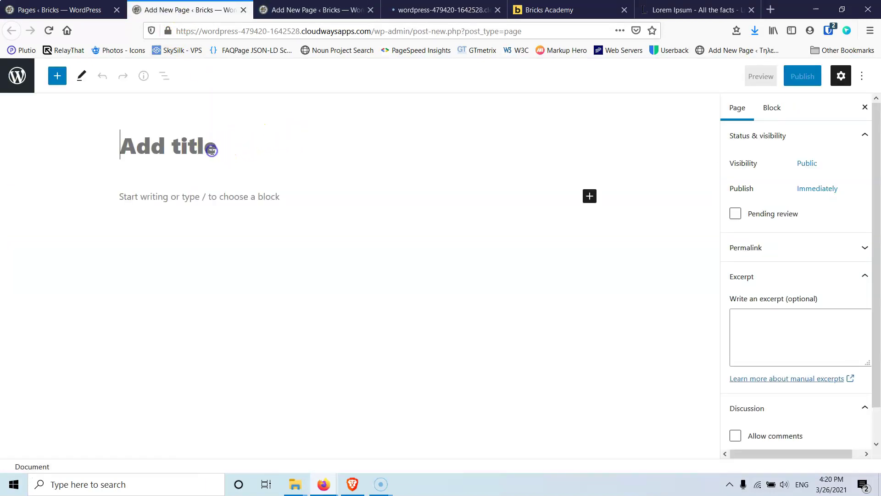
type("Home")
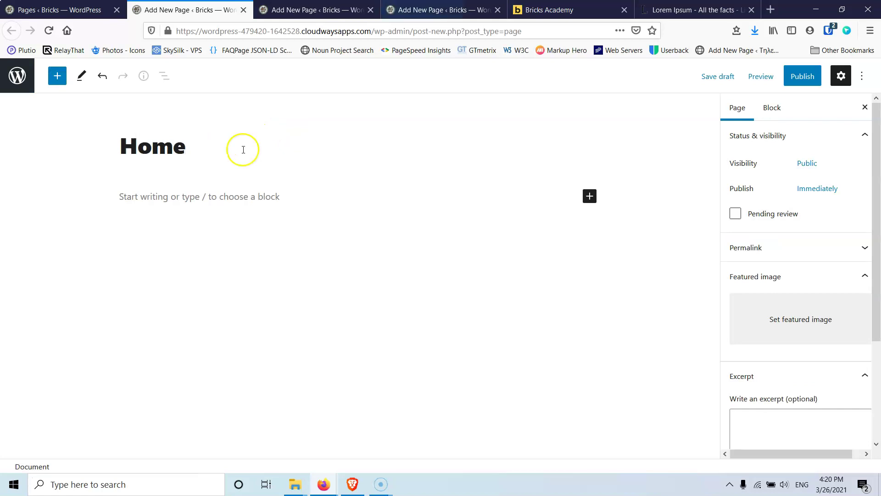
- Publish the Home page and close its editor
left_click(801, 77)
left_click(782, 79)
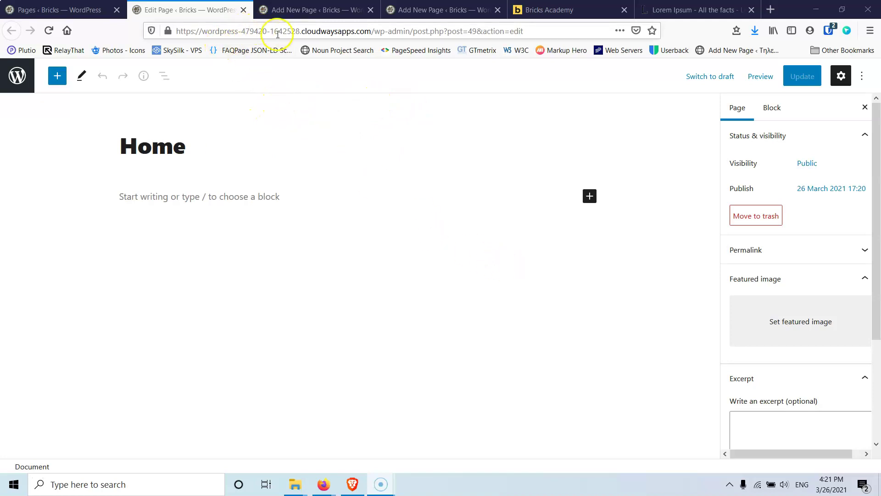
left_click(244, 10)
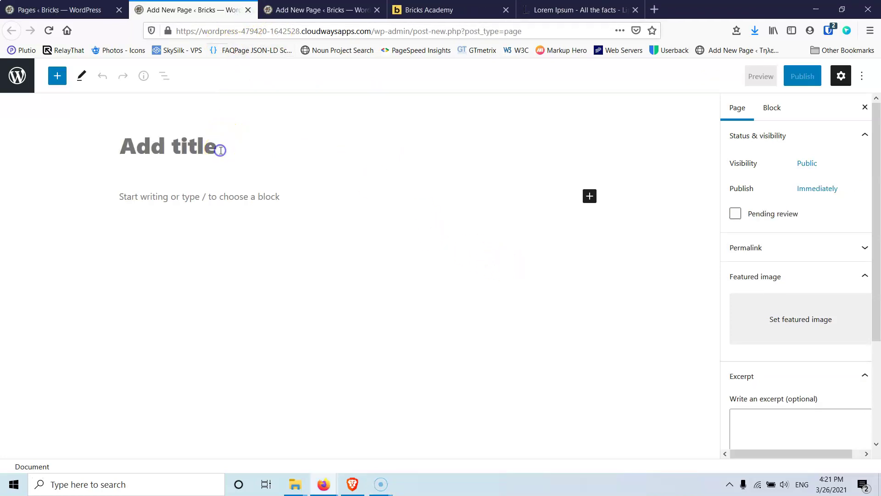
- Title the second new page "Services", publish it and close its editor
type("Services")
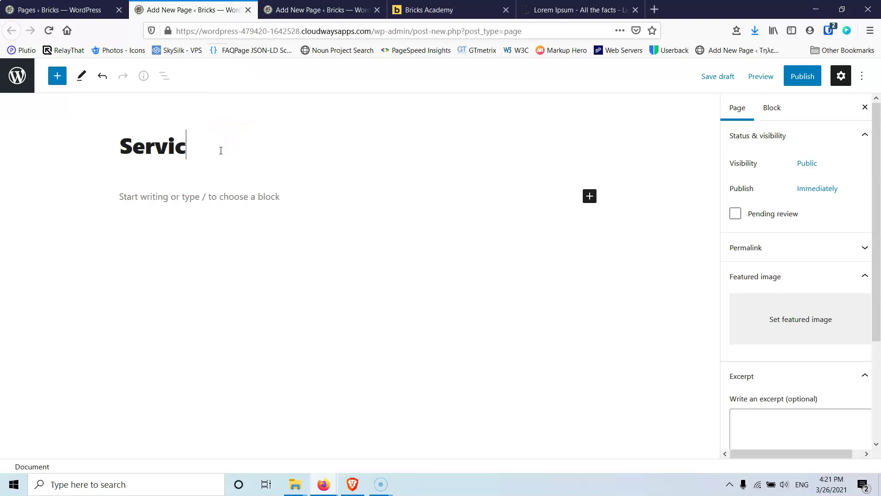
left_click(803, 76)
left_click(766, 76)
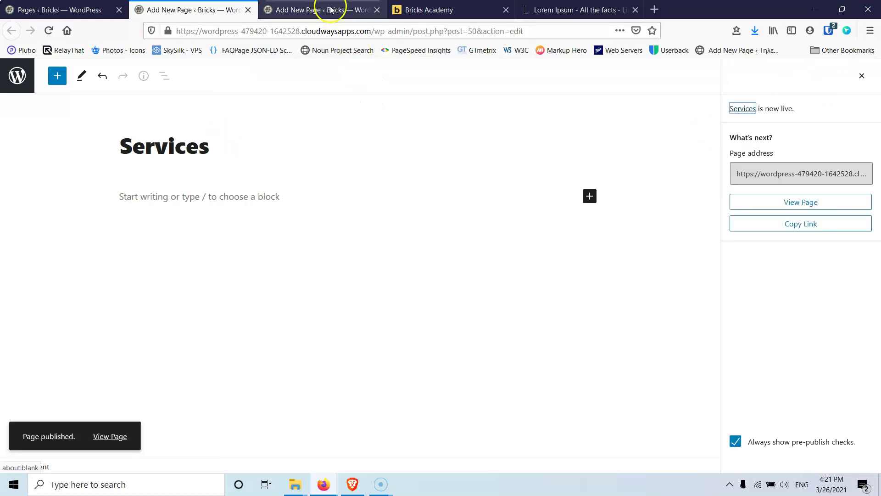
left_click(247, 10)
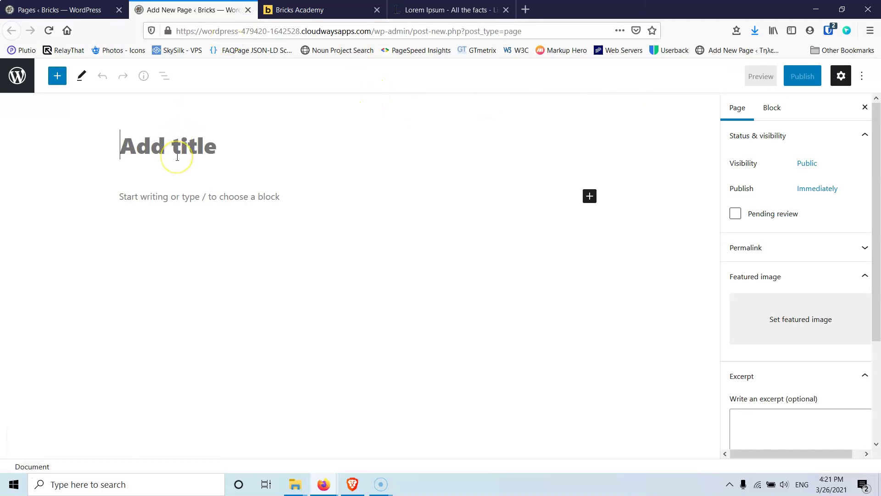
- Title the third new page "Contact", publish it and return to the list of all pages
type("Contact")
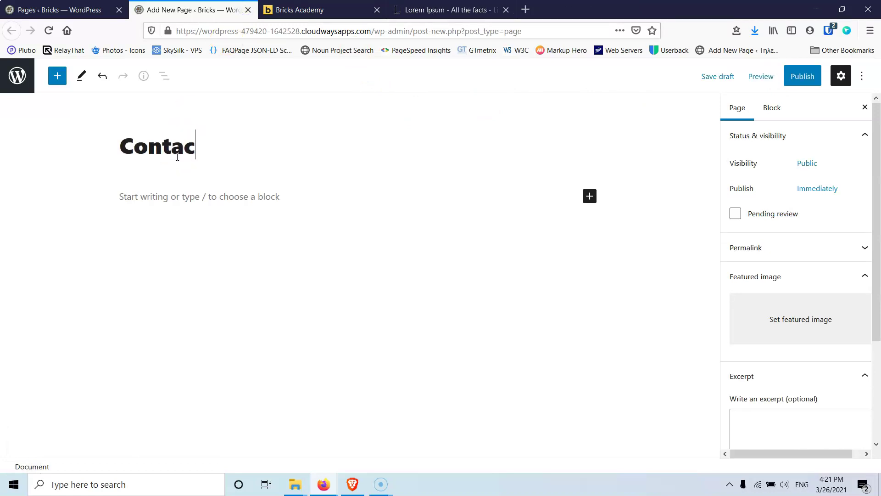
left_click(801, 76)
left_click(791, 76)
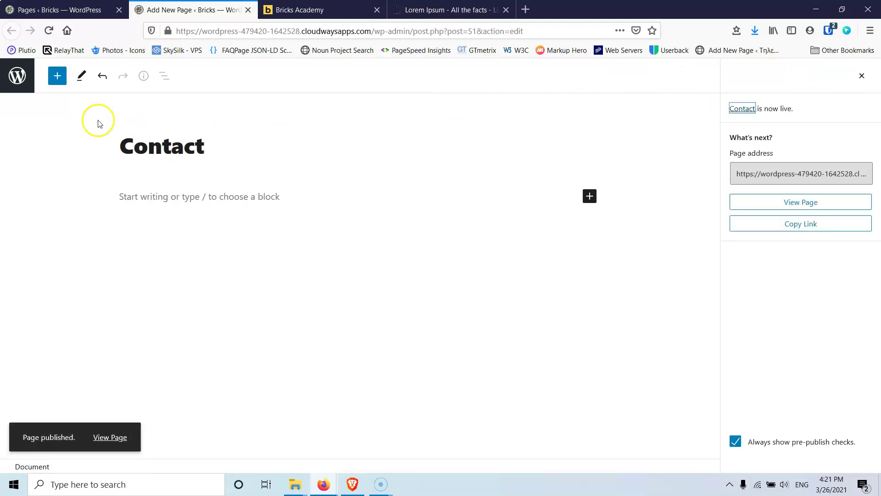
left_click(17, 87)
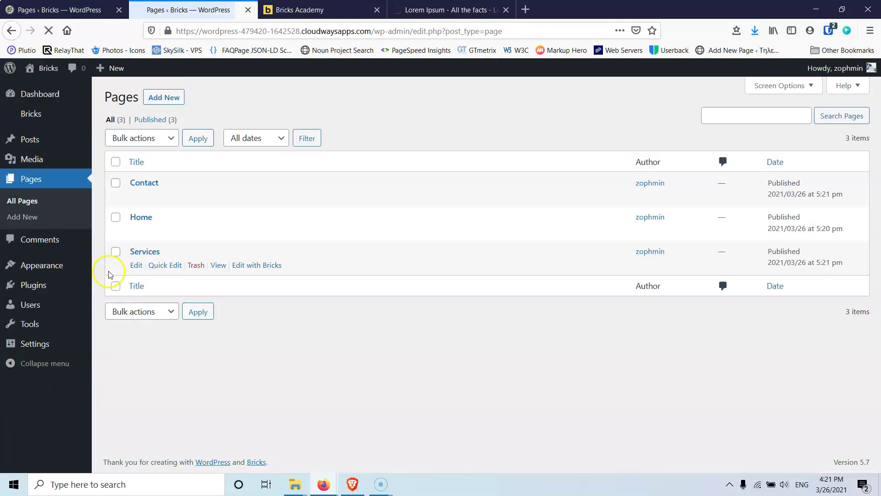
- Create a WordPress navigation menu named "Main" and save it
mouse_move(39, 270)
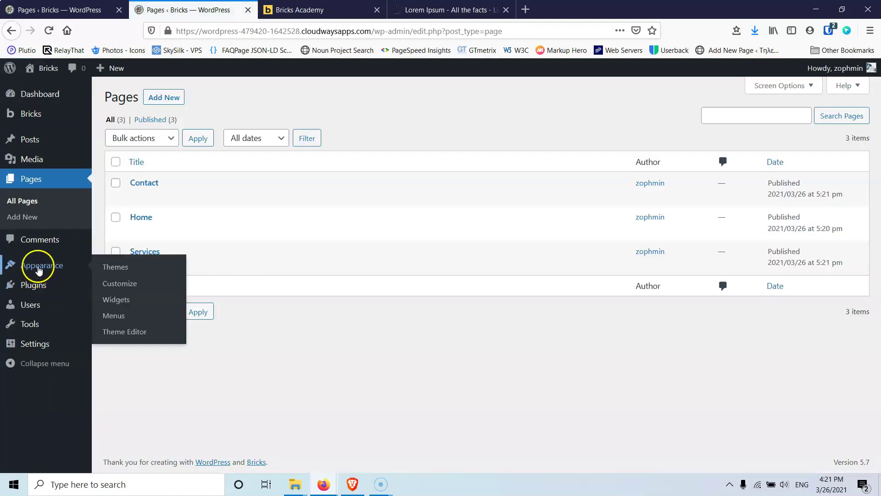
left_click(118, 320)
left_click(365, 266)
left_click(282, 260)
type("Main")
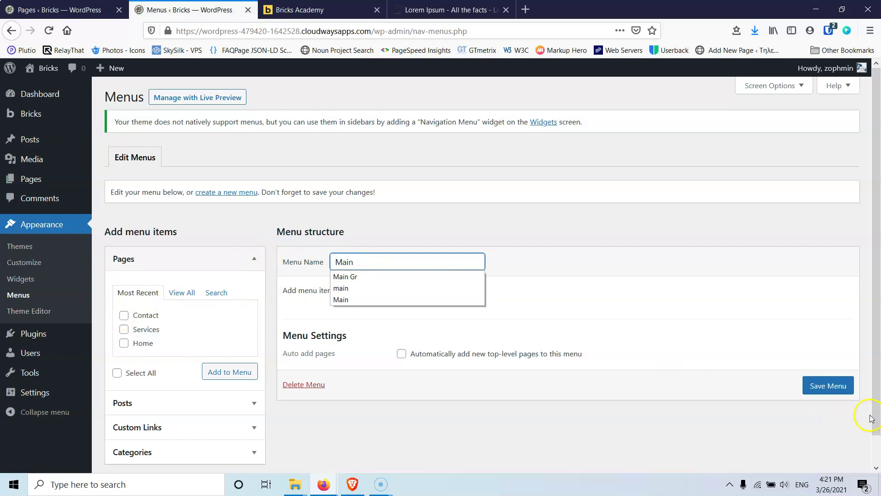
left_click(836, 385)
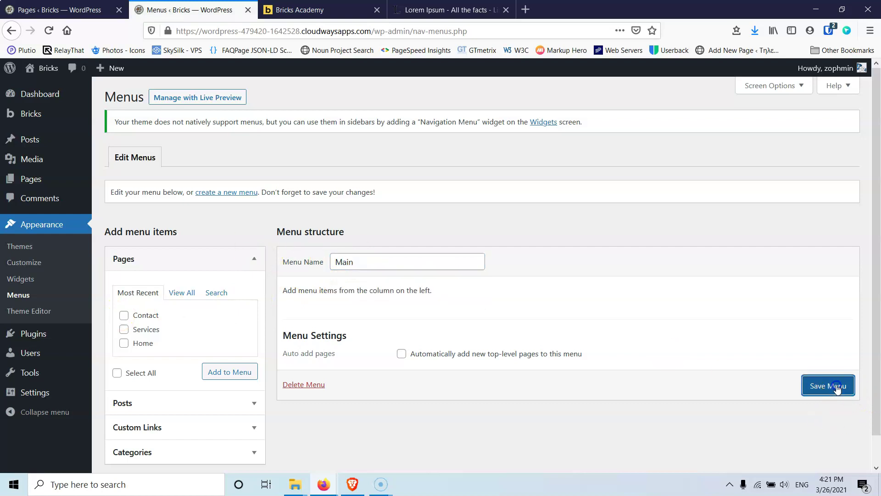
- Add the three pages to the Main menu, order them Home, Services, Contact, and save the menu
left_click(125, 353)
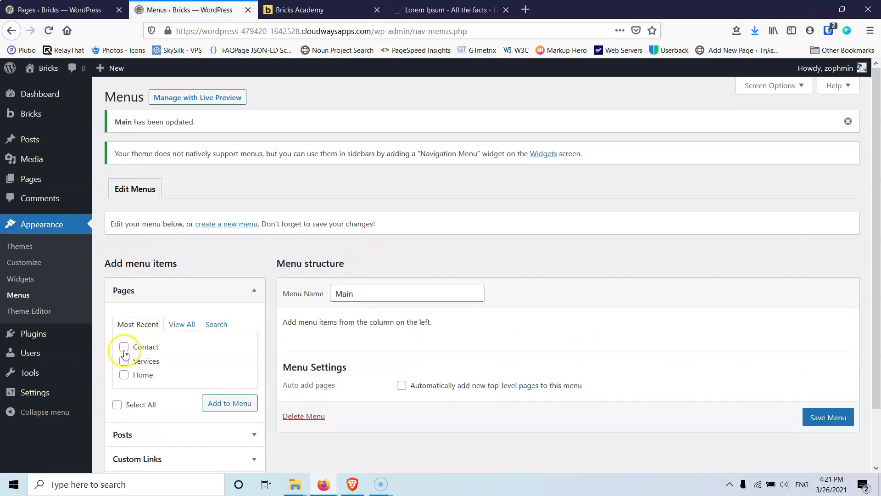
left_click(123, 374)
left_click(230, 403)
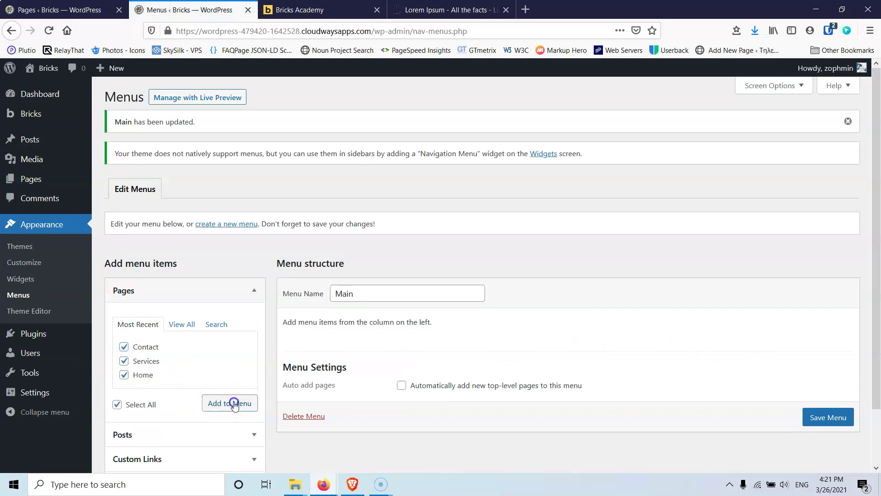
left_click_drag(321, 411, 324, 354)
left_click_drag(321, 386, 325, 412)
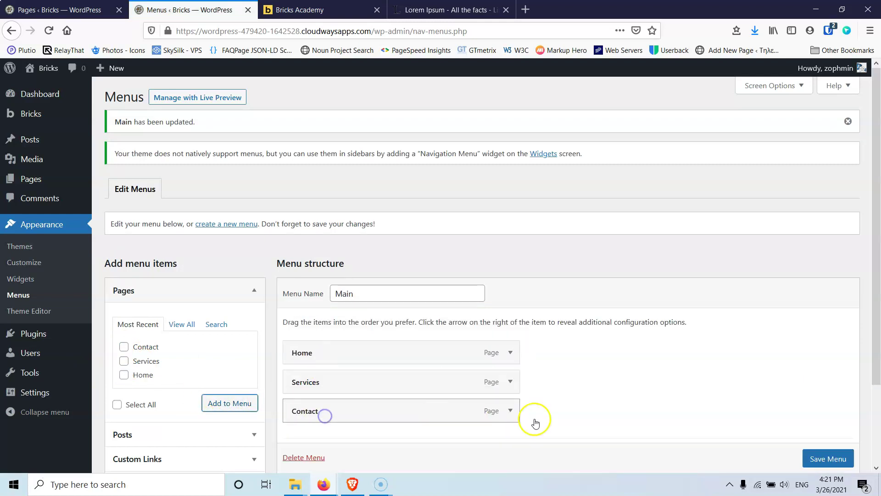
left_click(824, 459)
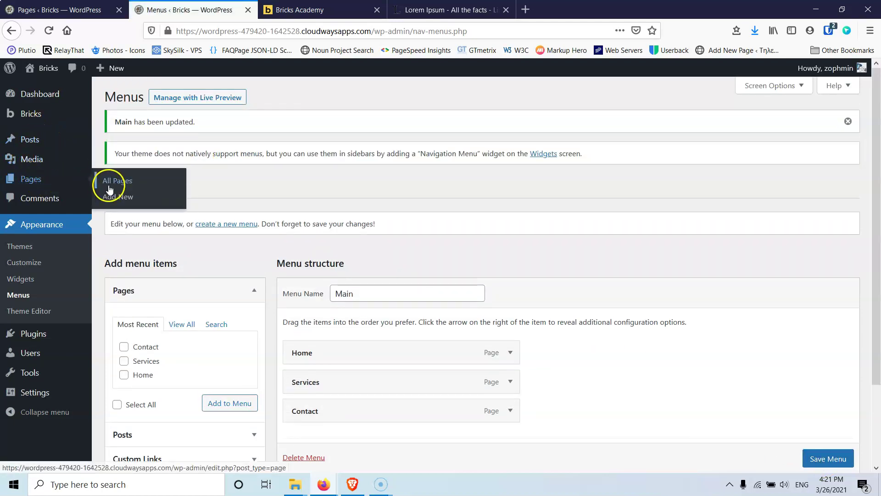
- Open the Home page for editing in the Bricks builder, closing the Bricks Academy and extra page list tabs
middle_click(112, 176)
left_click(506, 10)
left_click(318, 10)
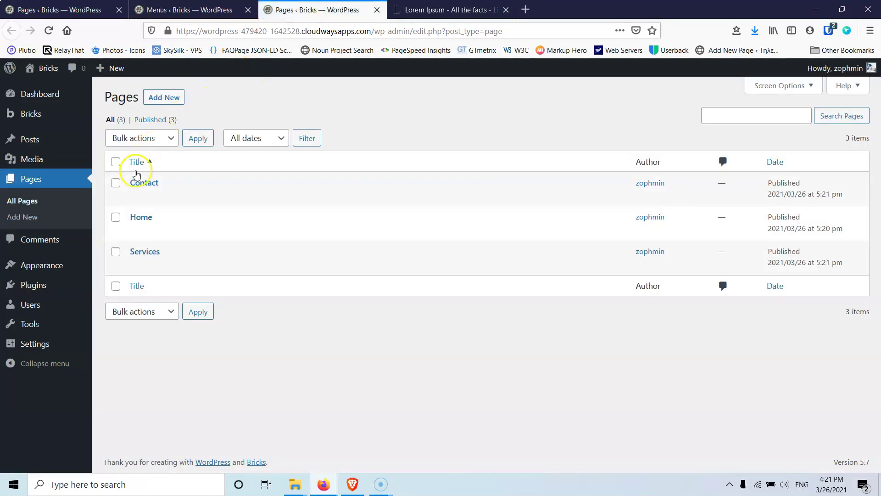
mouse_move(147, 222)
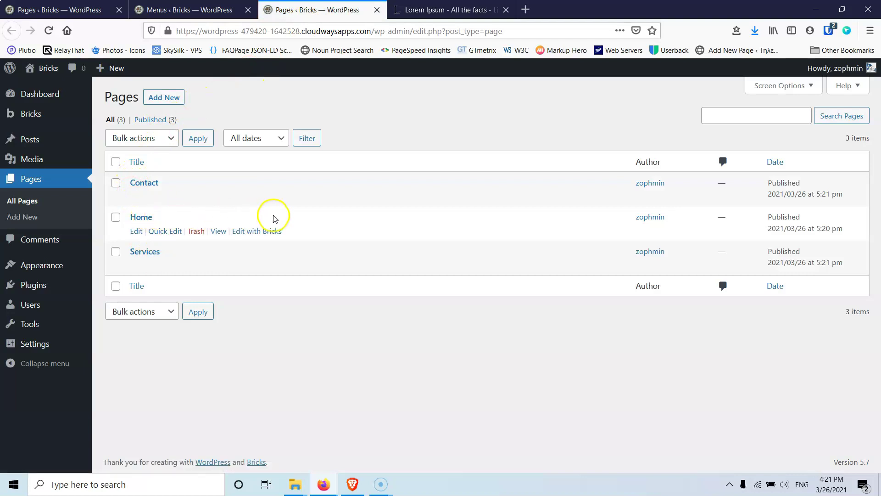
left_click(258, 231)
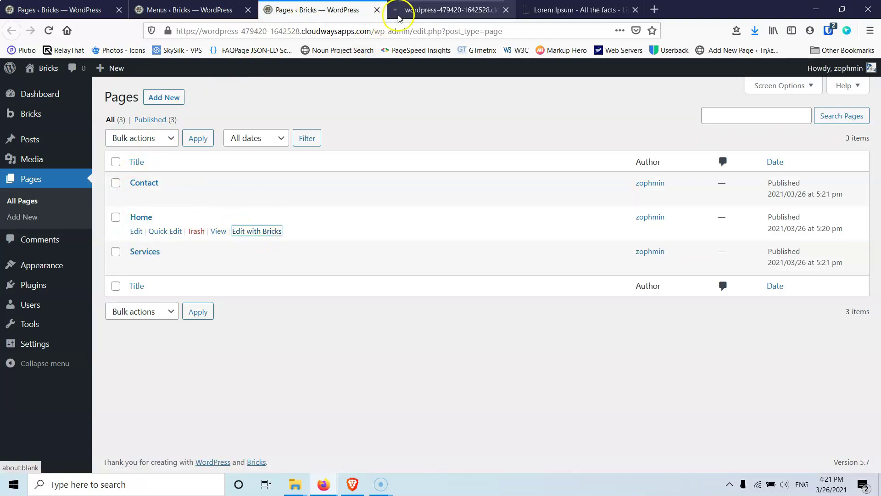
left_click(377, 10)
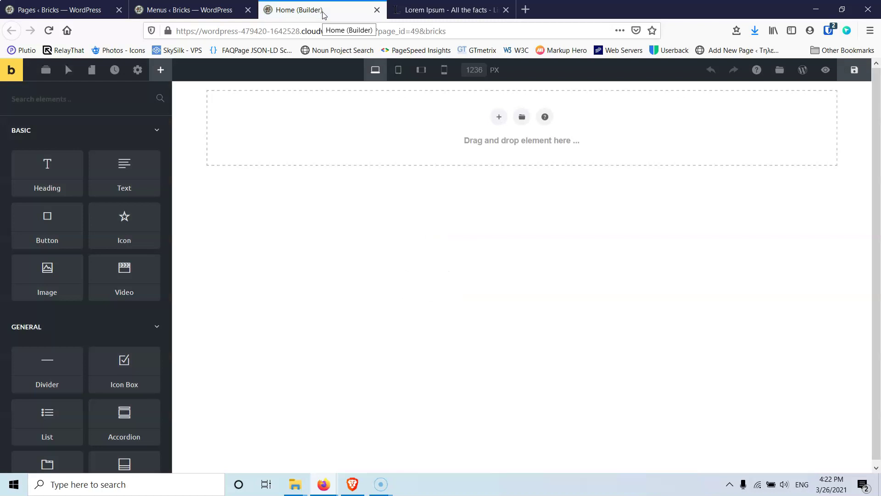
left_click(316, 13)
left_click(367, 202)
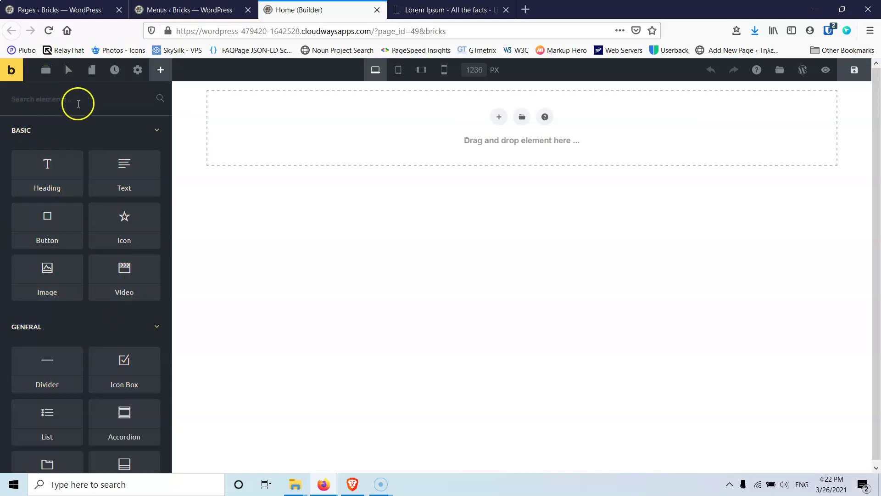
- Examine the builder's page structure, hover style mode, page list, revisions, settings and element library
left_click(45, 72)
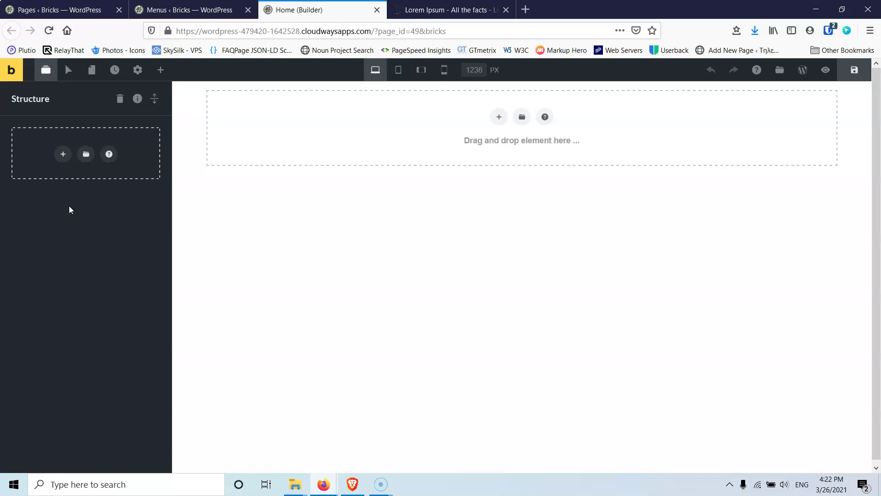
left_click(70, 70)
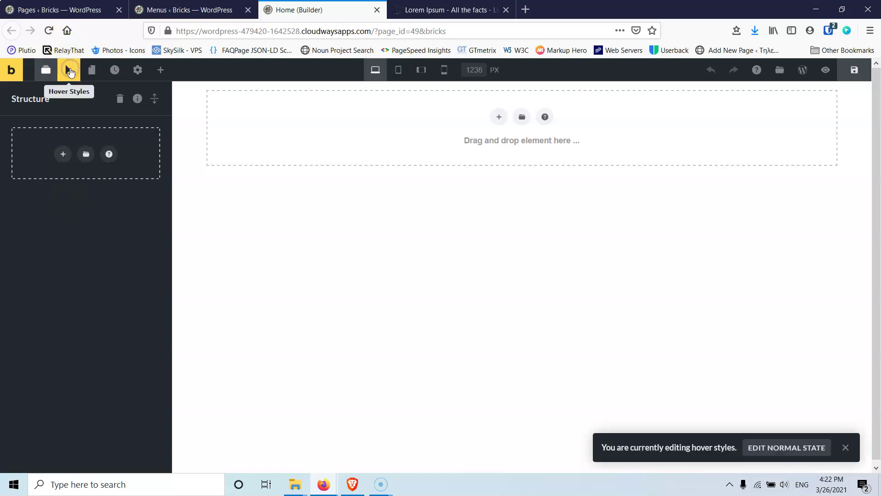
left_click(68, 73)
left_click(71, 74)
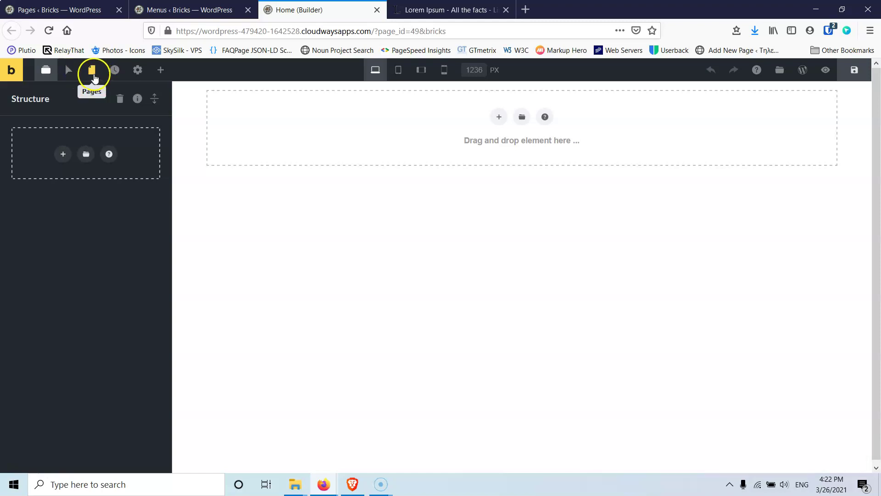
left_click(93, 74)
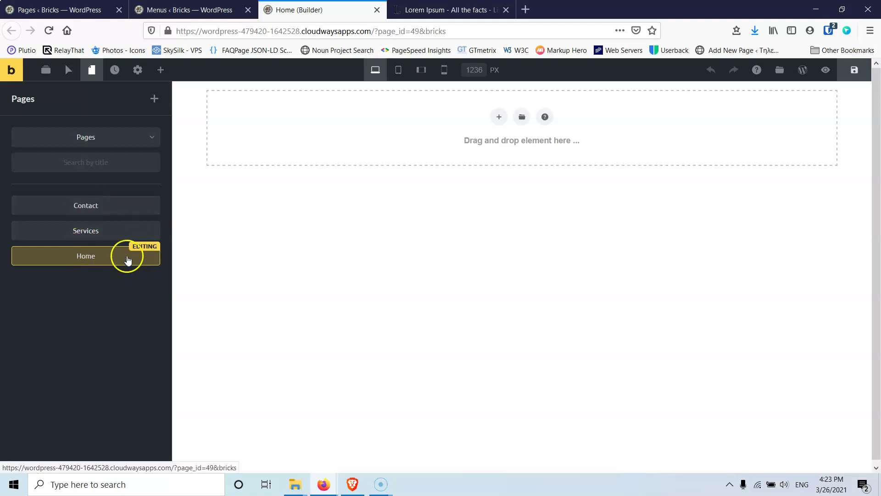
left_click(115, 71)
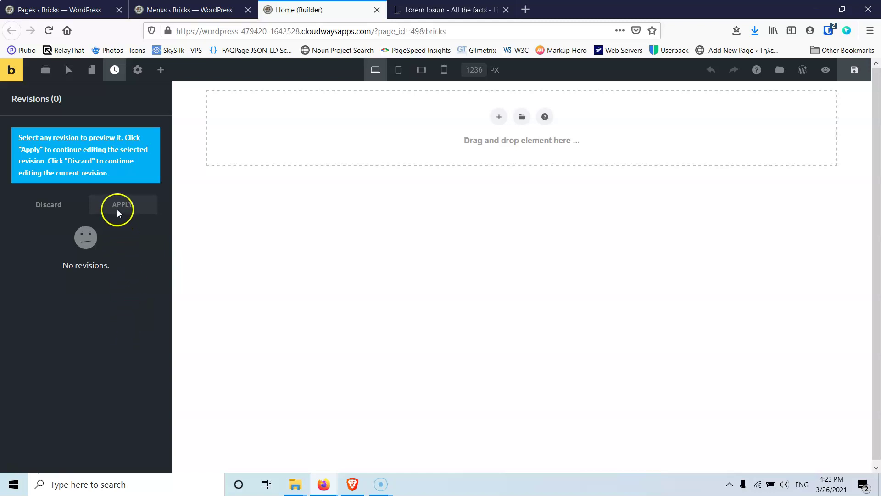
left_click(138, 73)
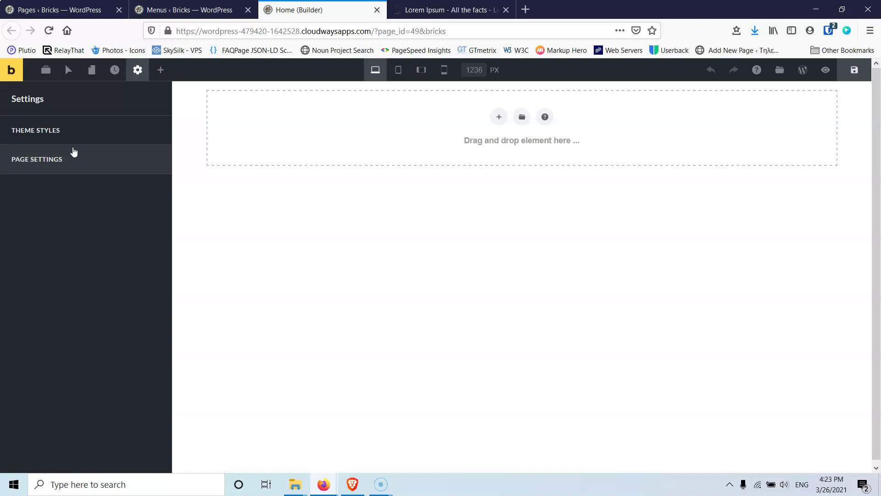
left_click(161, 69)
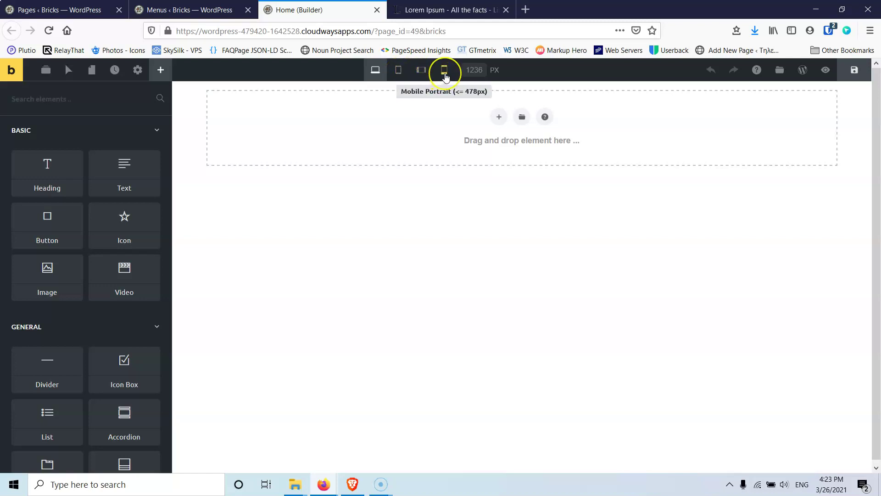
- Look at the builder's canvas width, preview mode and live Home page, and close the live page and the builder
left_click(474, 73)
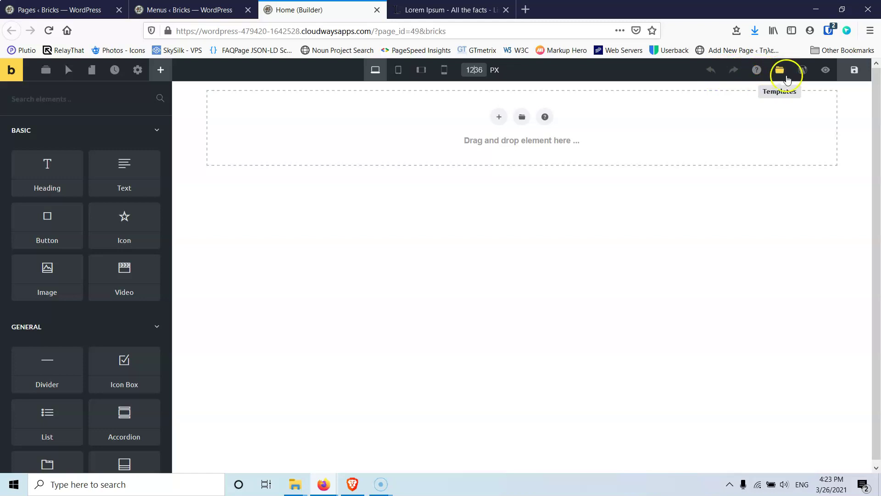
left_click(826, 71)
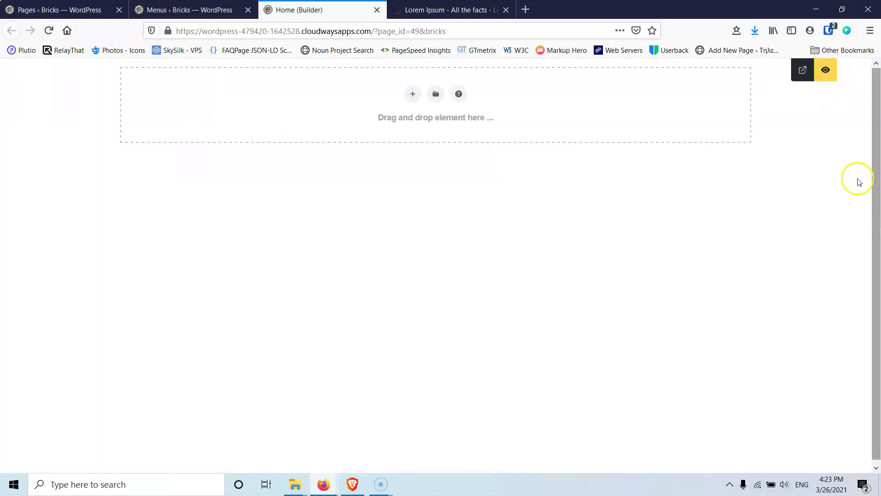
left_click(825, 71)
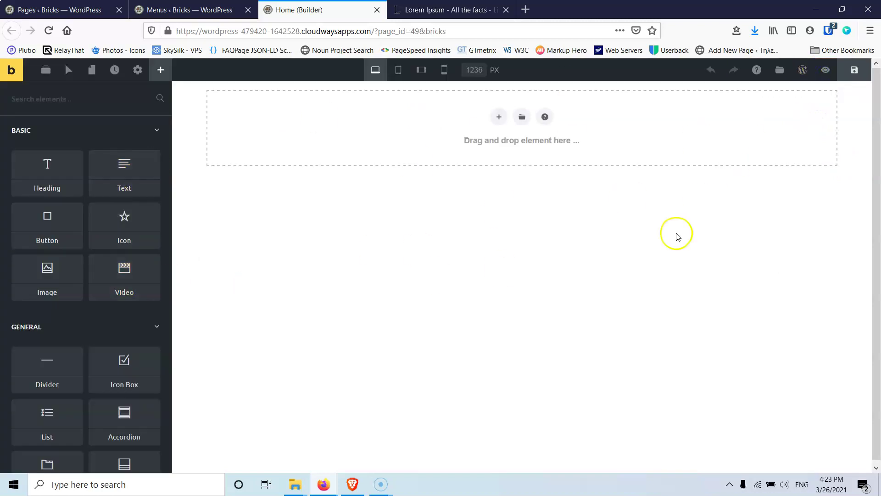
left_click(10, 72)
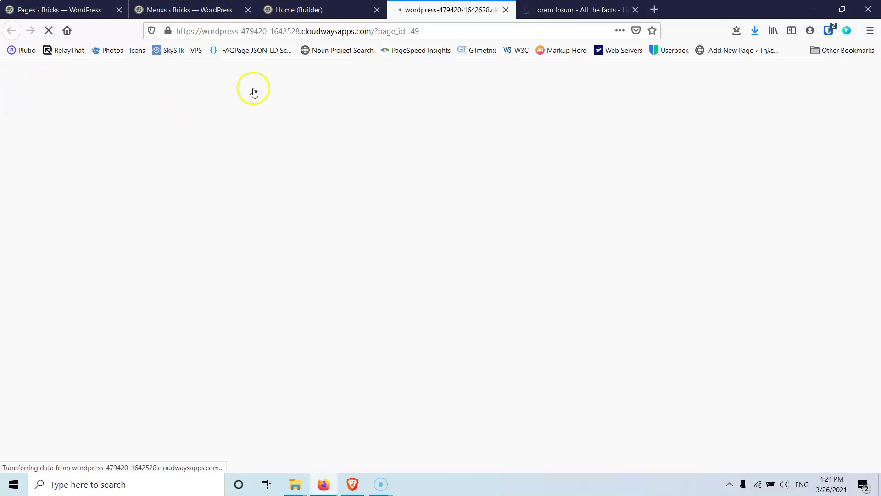
left_click(506, 10)
left_click(377, 10)
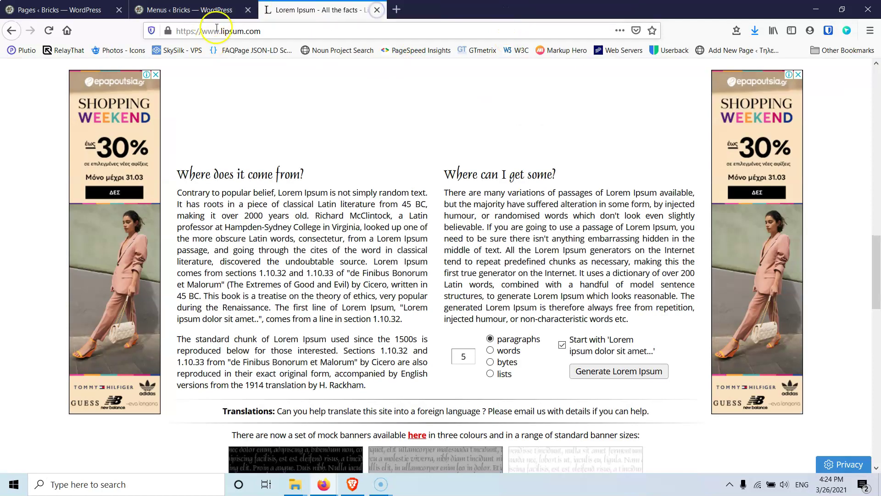
- Start a new Bricks template from the My Templates list in a separate browser tab
left_click(151, 10)
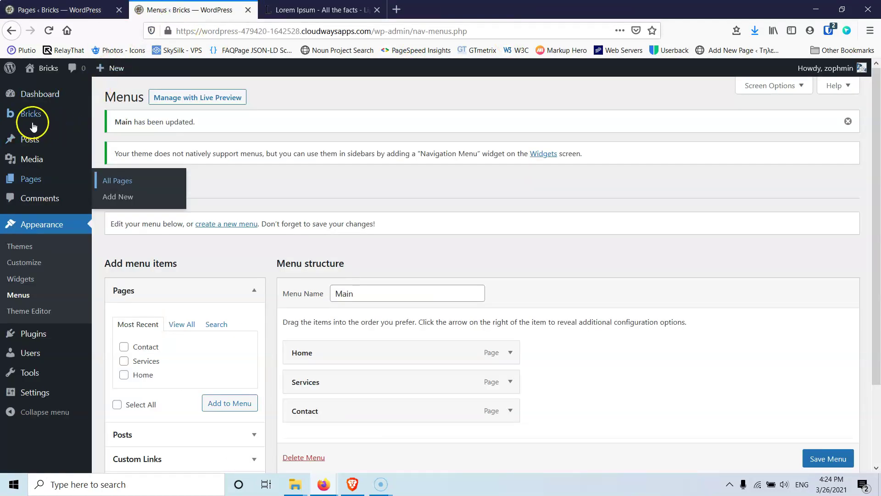
mouse_move(33, 114)
left_click(125, 135)
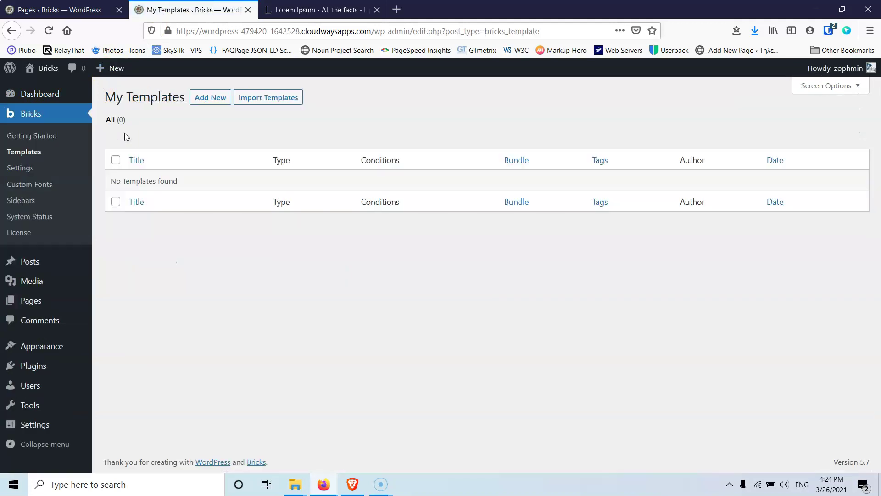
middle_click(209, 99)
left_click(317, 11)
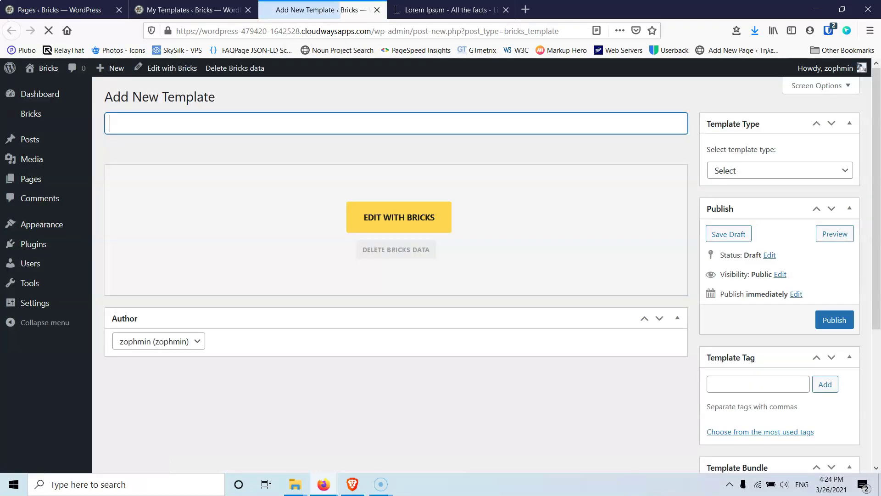
- Title the new template "Header", set its type to Header, publish it and open it for editing with Bricks
type("Header")
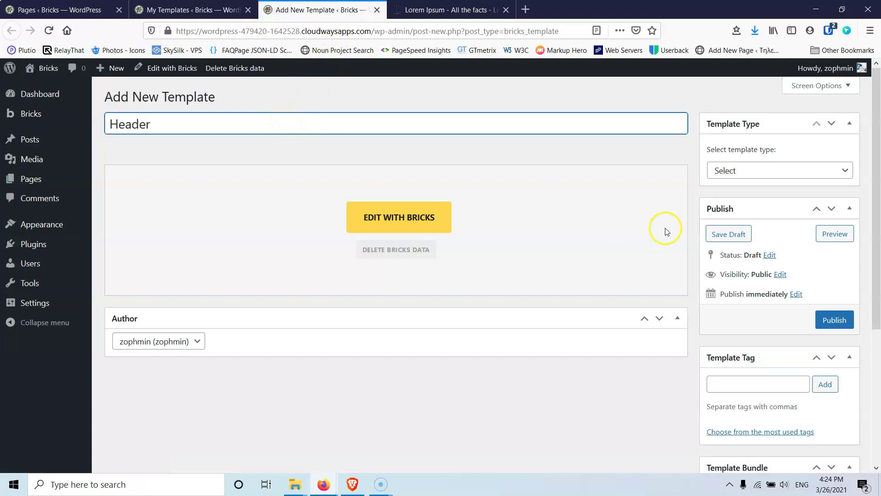
left_click(763, 168)
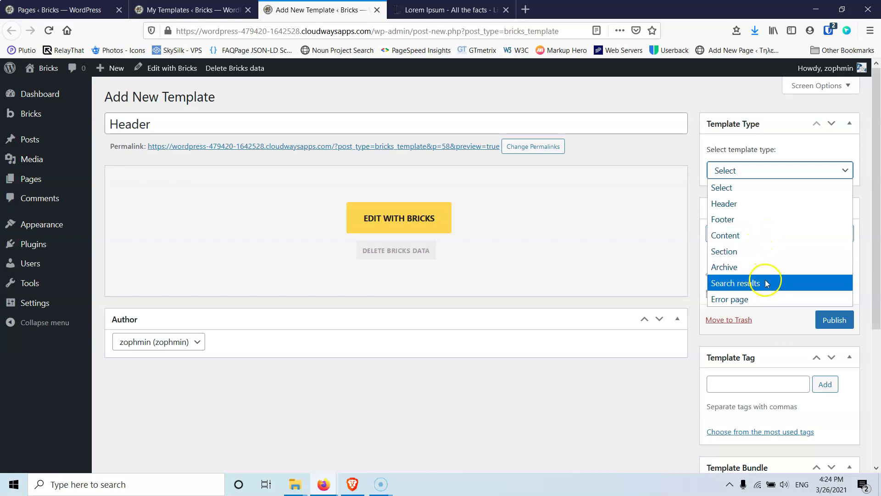
left_click(764, 203)
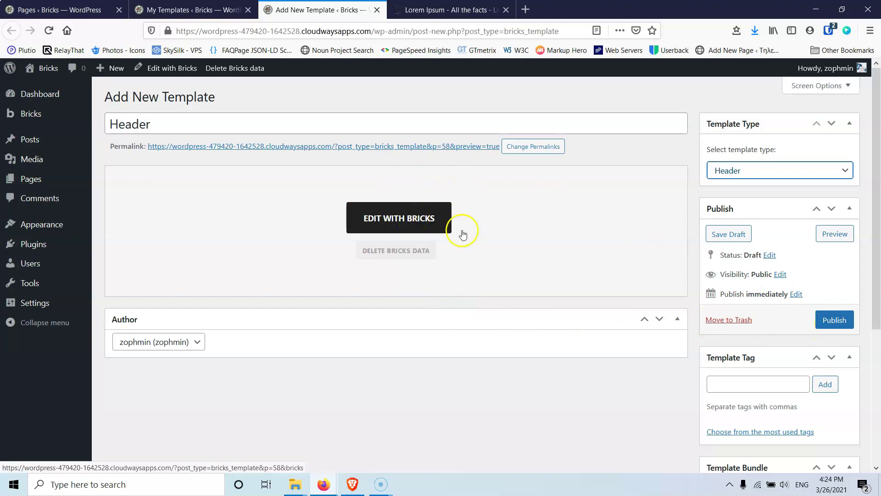
left_click(835, 320)
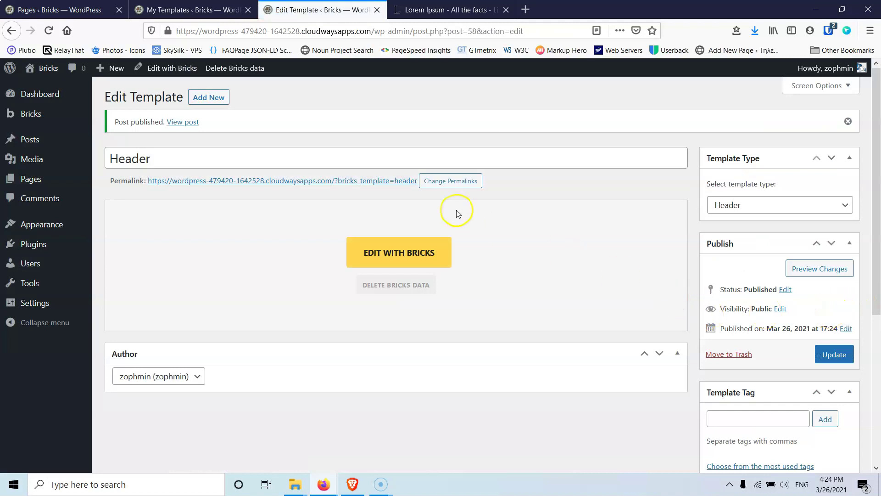
left_click(398, 255)
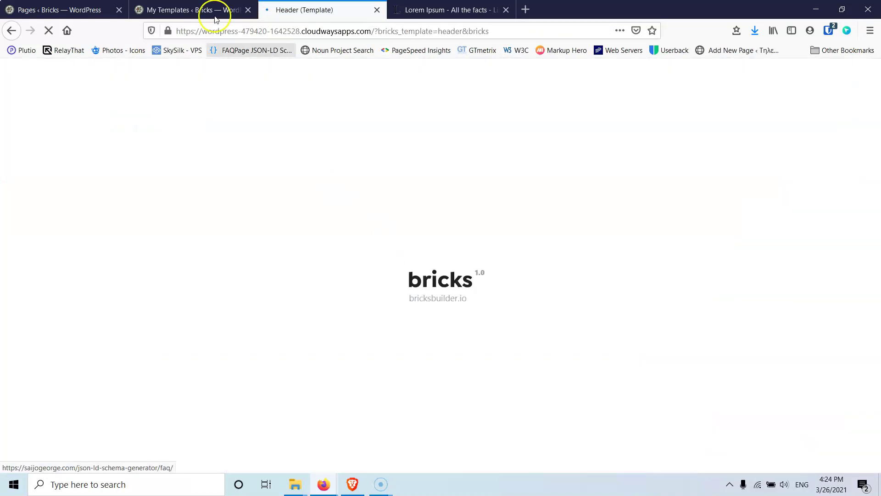
- Check the type and display conditions of the Header template in the refreshed My Templates list
left_click(199, 10)
left_click(52, 31)
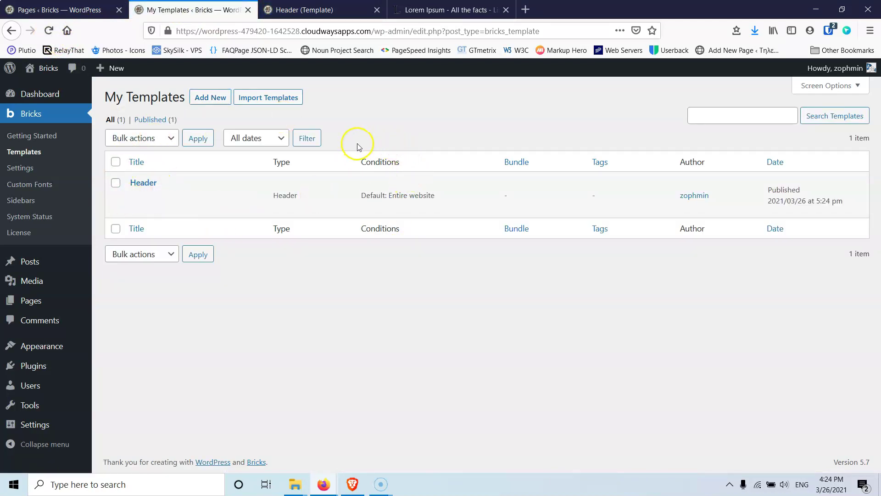
mouse_move(276, 211)
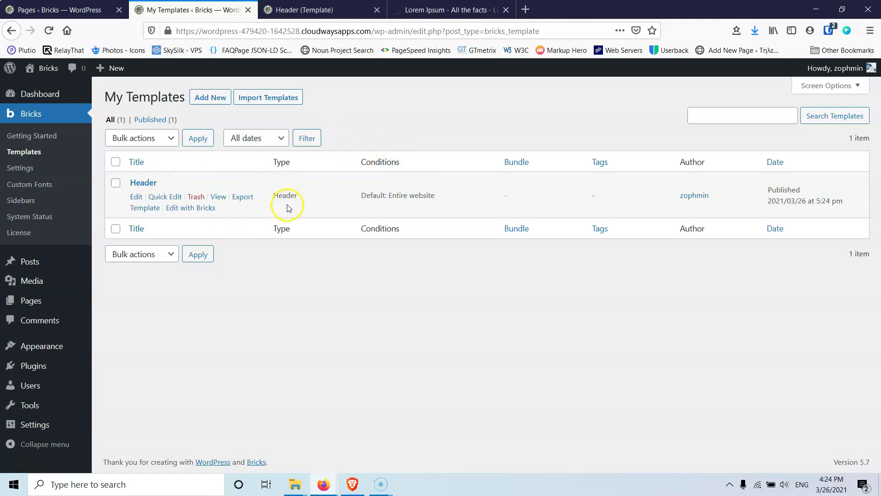
left_click(439, 197)
left_click_drag(439, 198, 362, 195)
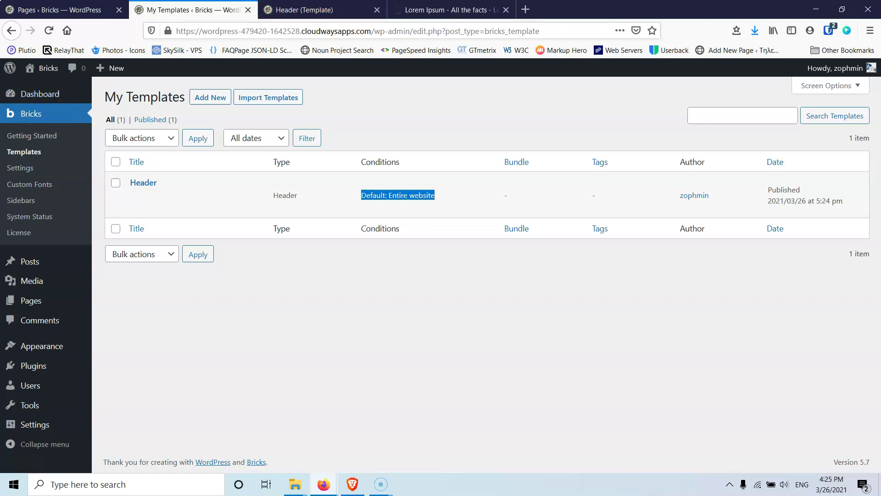
- Return to the Header template in the builder and add an empty section to it
left_click(276, 9)
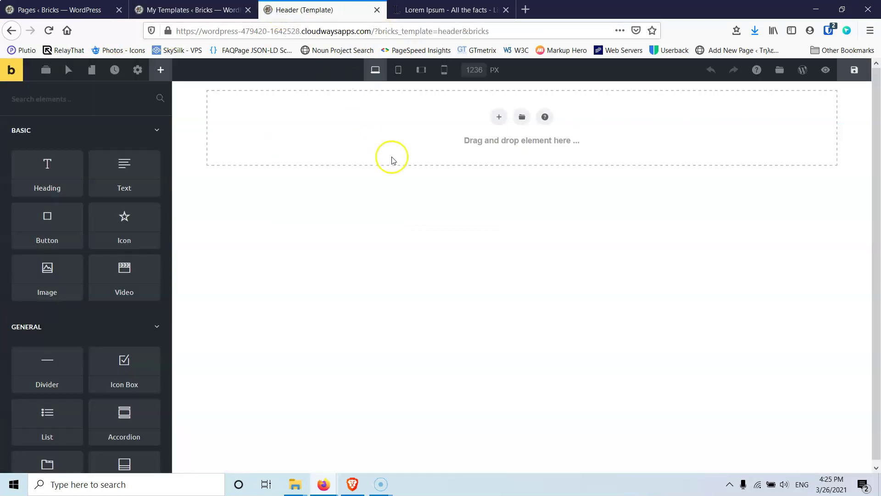
left_click(497, 120)
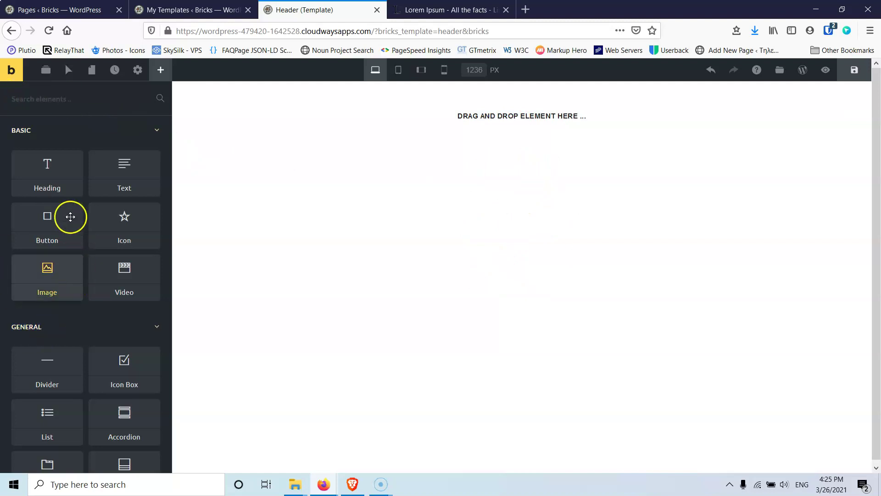
scroll(70, 325, "down", 7)
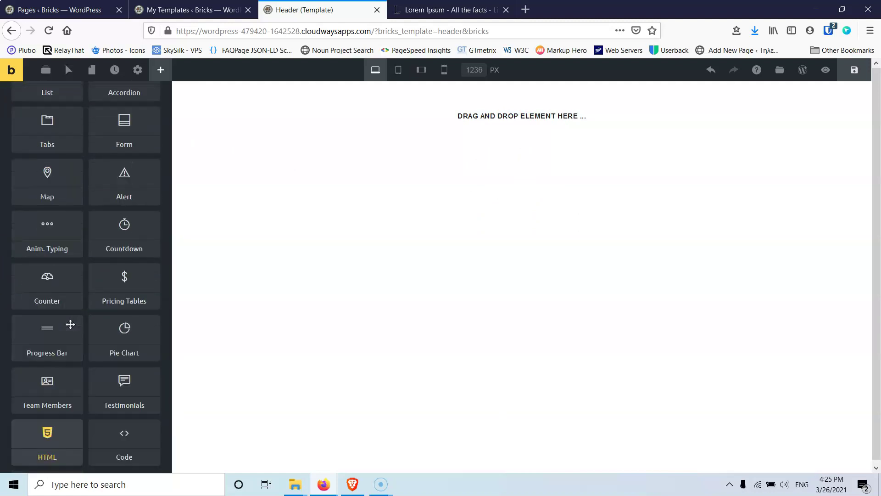
scroll(70, 325, "up", 3)
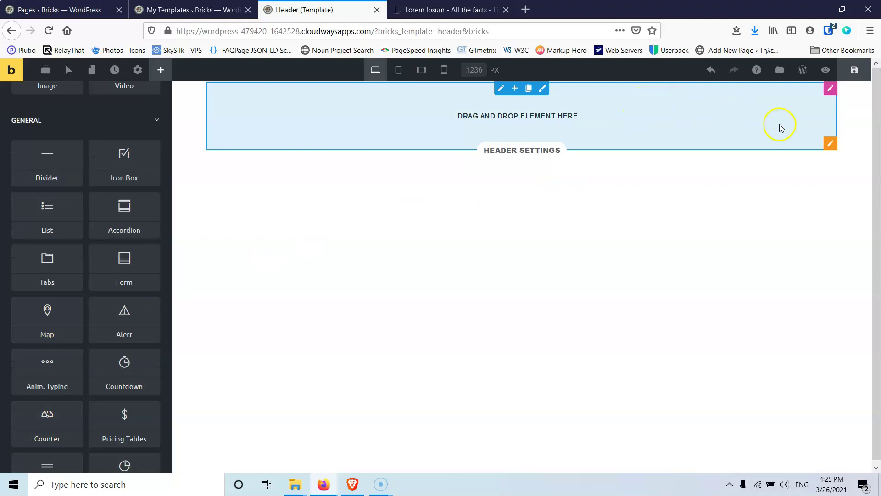
- Examine the section and row tools of the empty header, including adding, cloning, clearing and saving or inserting templates
mouse_move(830, 143)
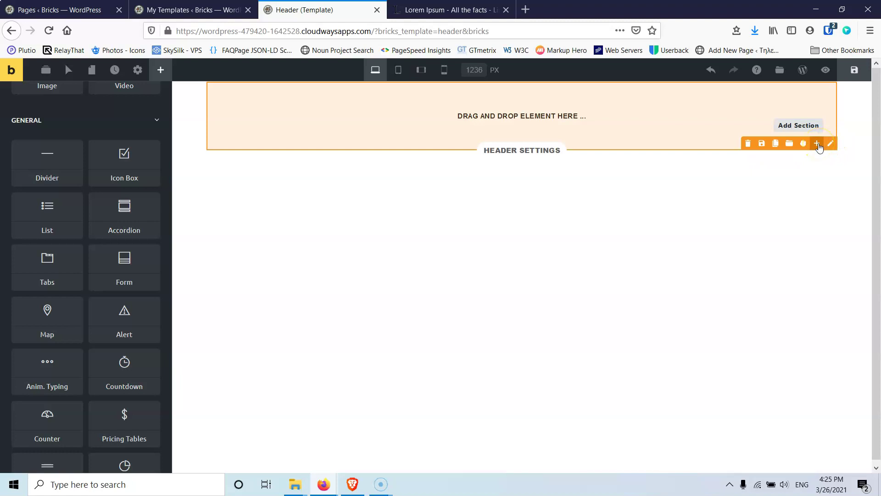
left_click(761, 148)
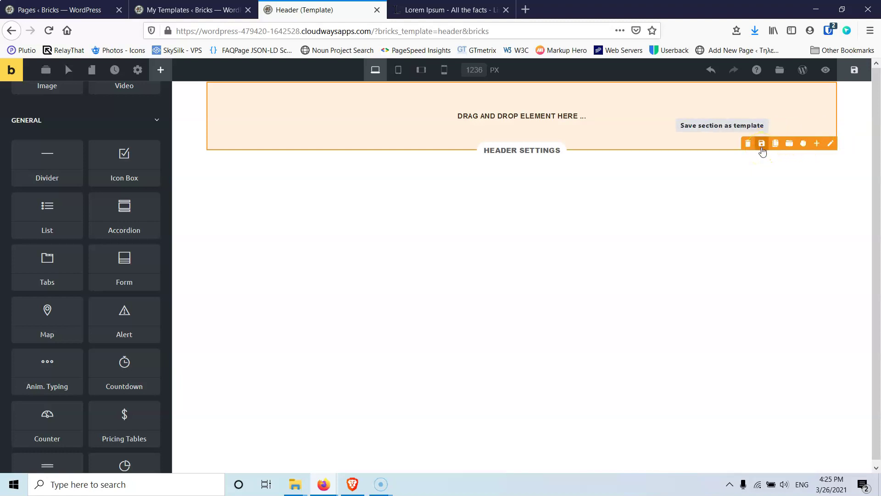
left_click(776, 145)
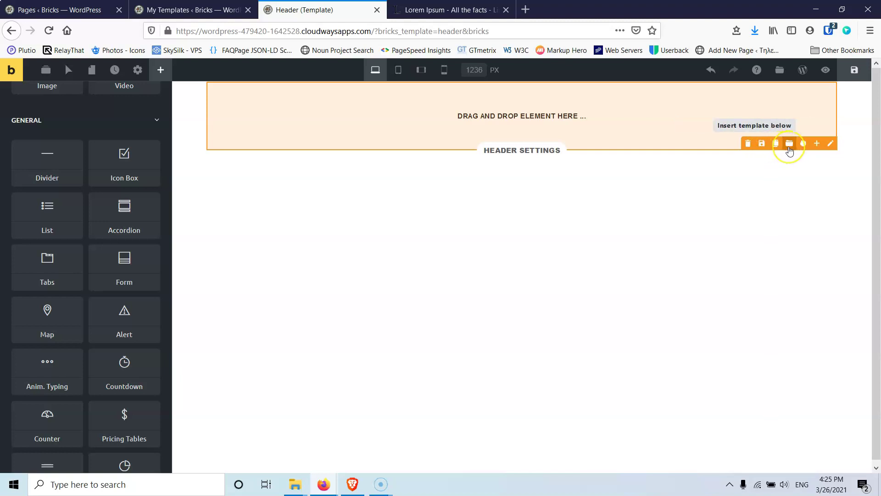
left_click(803, 143)
mouse_move(803, 143)
left_mouse_down()
mouse_move(797, 114)
mouse_move(801, 128)
left_mouse_up()
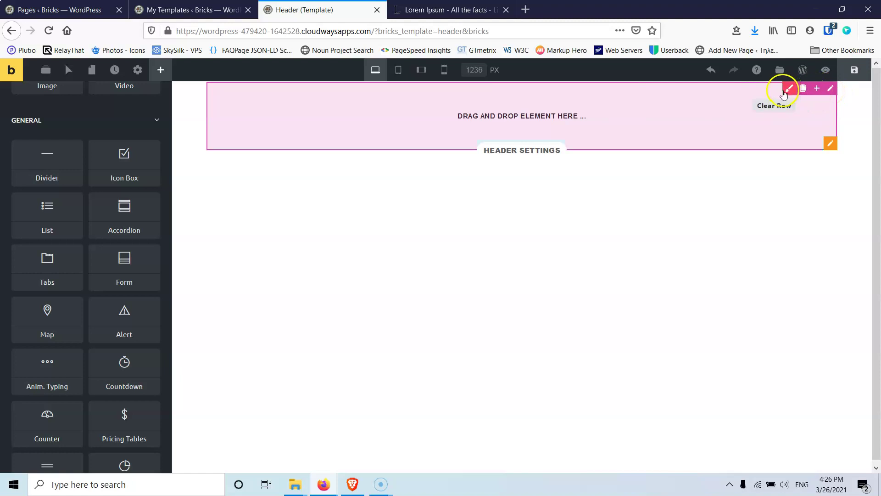
left_click(817, 91)
left_click(802, 93)
left_click(793, 95)
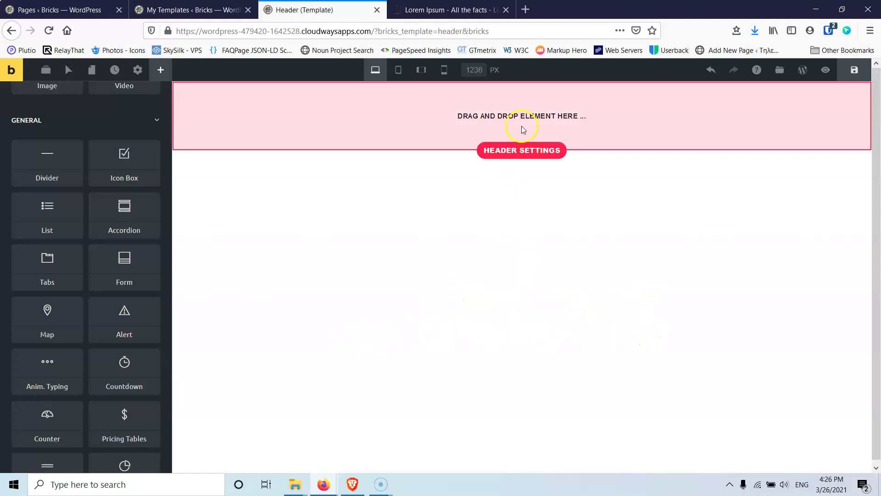
- Find the Logo element in the element library and place it in the header's empty column
scroll(75, 197, "up", 5)
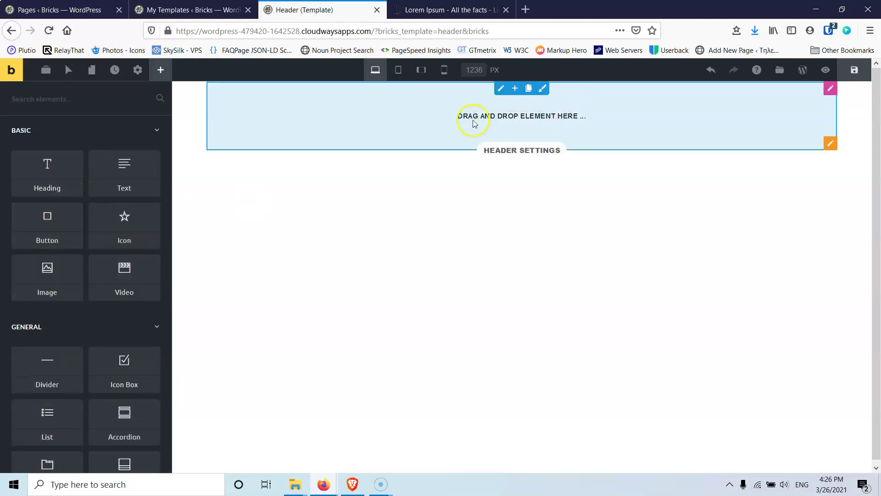
left_click(80, 103)
type("lo")
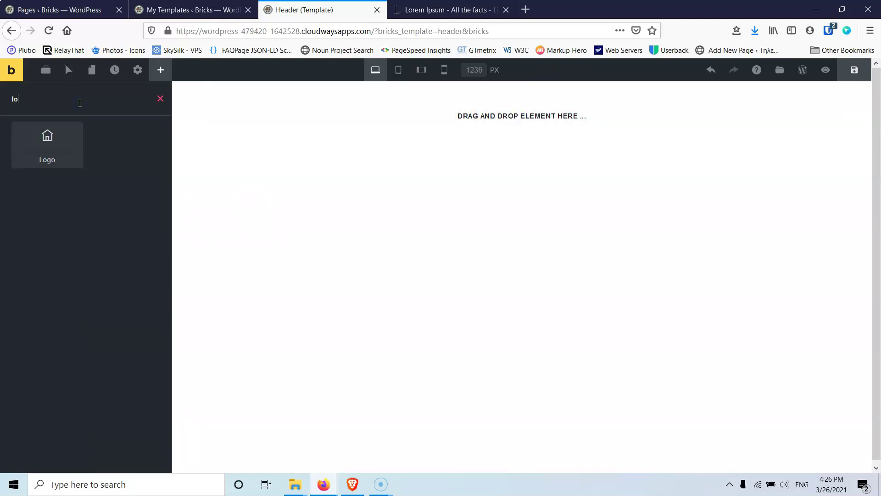
left_click_drag(75, 124, 414, 89)
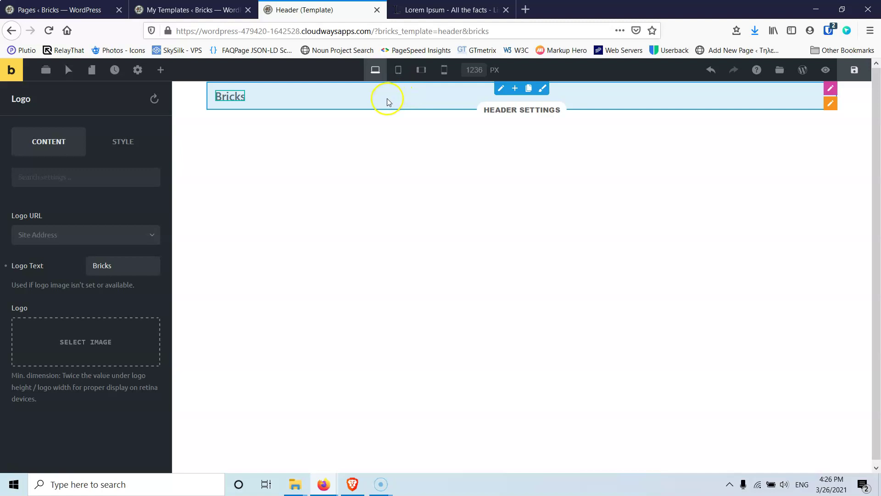
- Look through the link types available for the Logo element's URL without choosing one
left_click(61, 181)
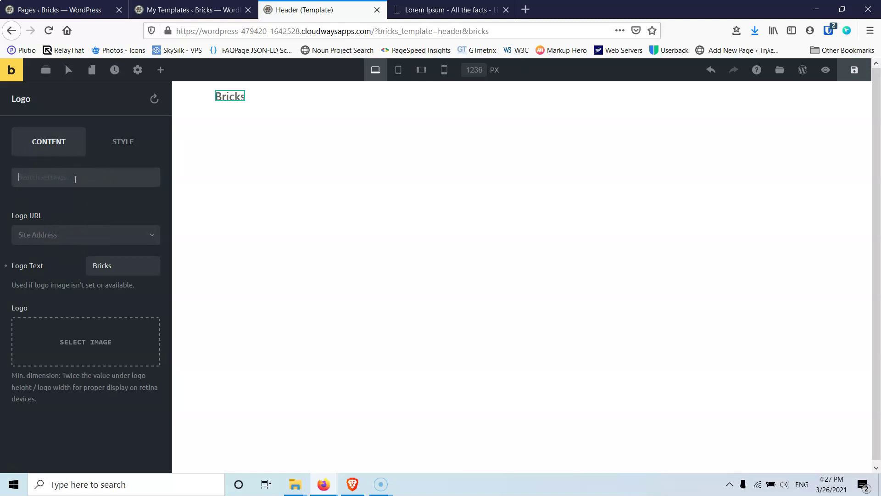
left_click(92, 305)
left_click(89, 235)
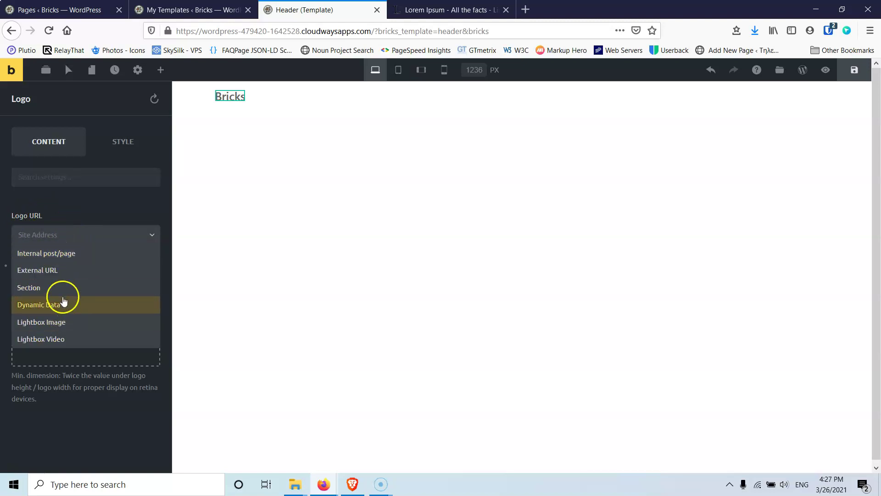
left_click(78, 195)
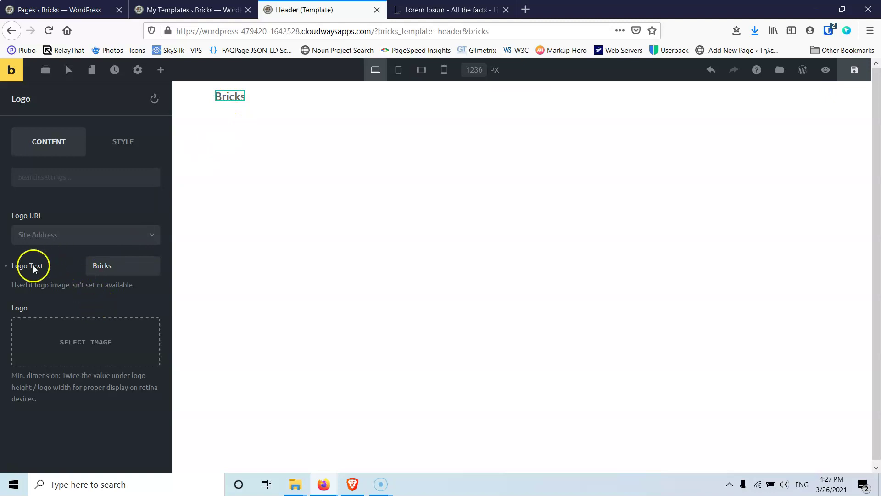
- Clear the Logo element's text and insert logo.png from the media library as its image
left_click_drag(117, 270, 52, 263)
key("BackSpace")
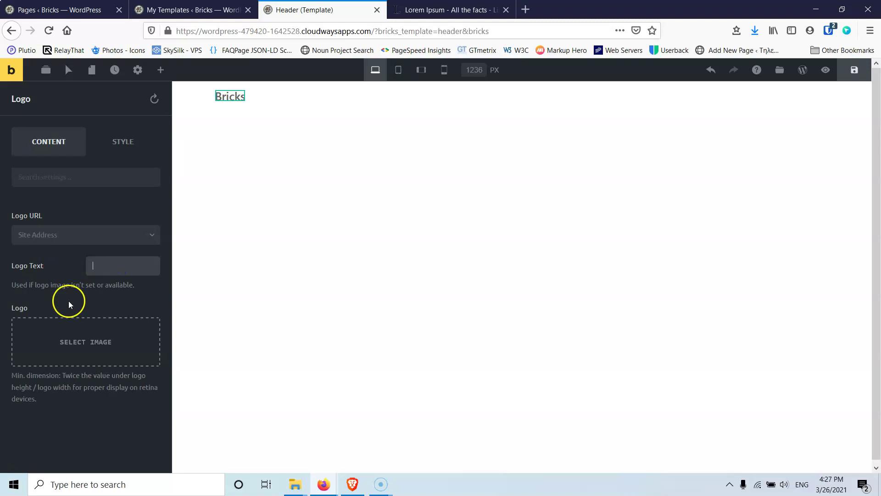
left_click(74, 340)
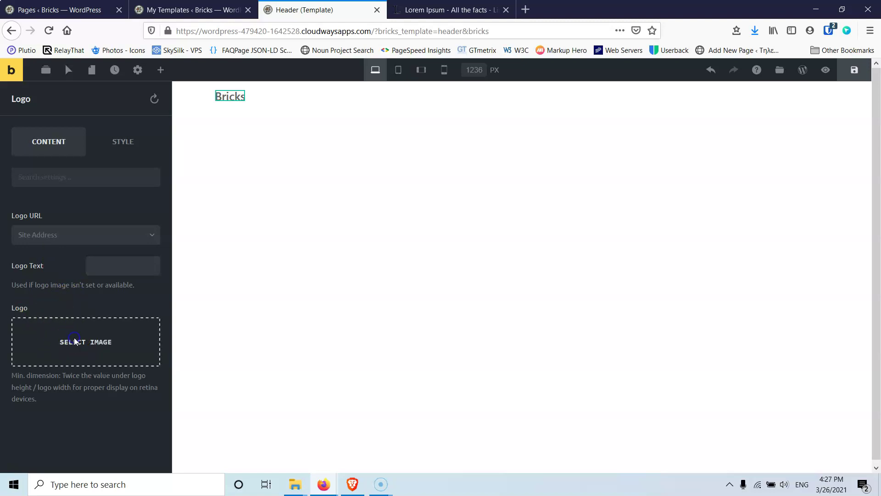
left_click(475, 205)
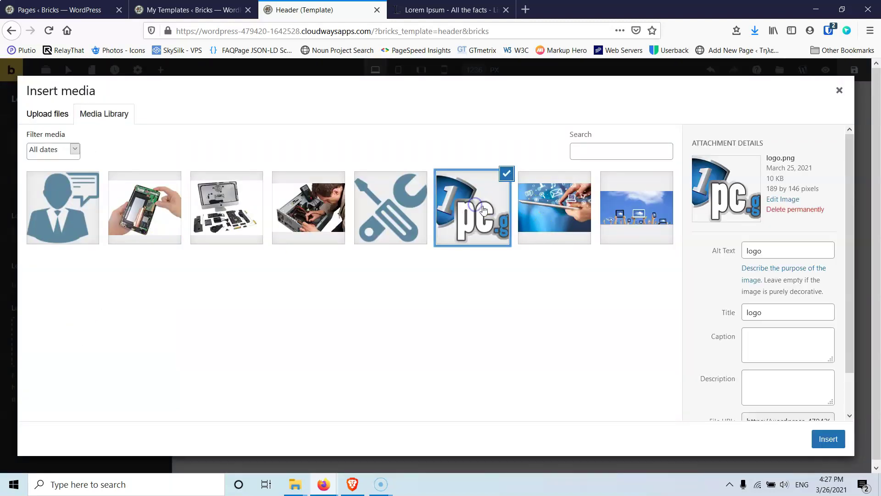
left_click(829, 439)
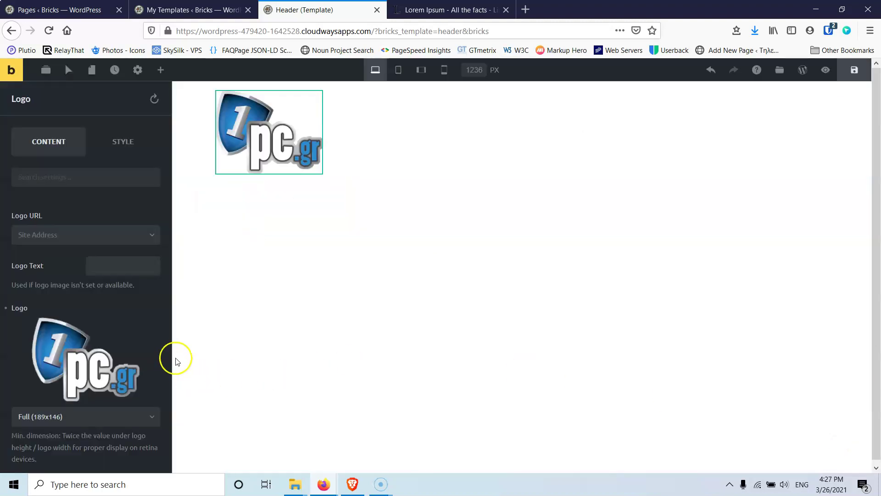
- Set the header logo's width to 150 px
scroll(49, 275, "down", 2)
scroll(49, 273, "down", 3)
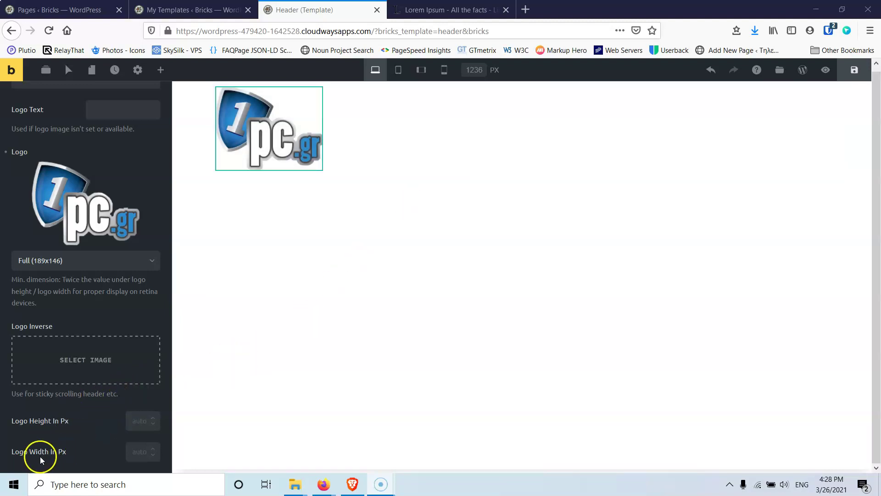
left_click(144, 455)
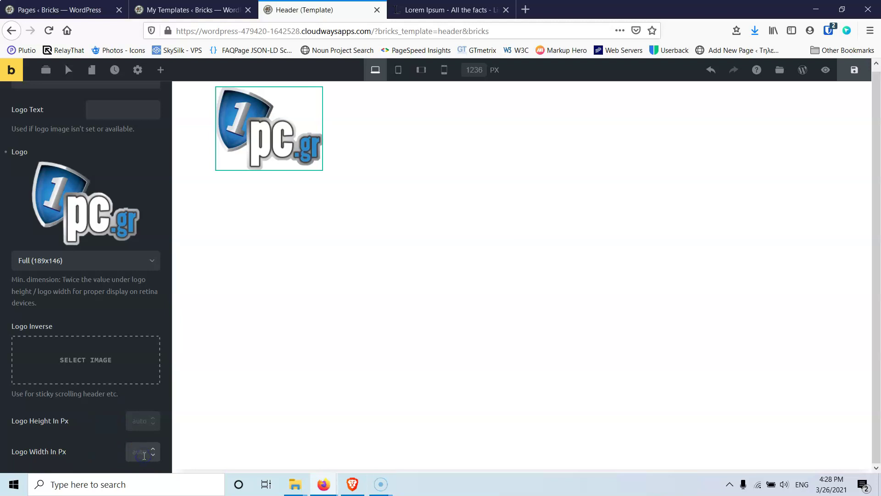
type("150")
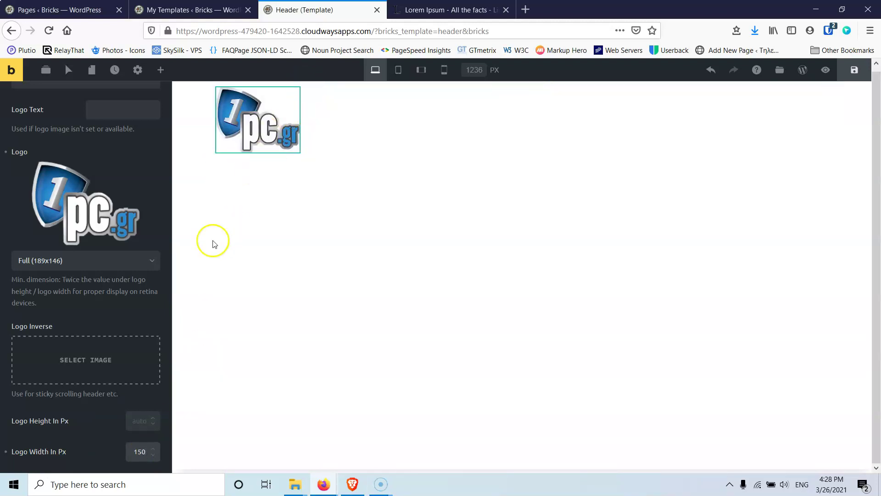
- Look over the style settings of the Logo element and its row, ending with the logo's content settings
scroll(105, 284, "up", 3)
left_click(122, 142)
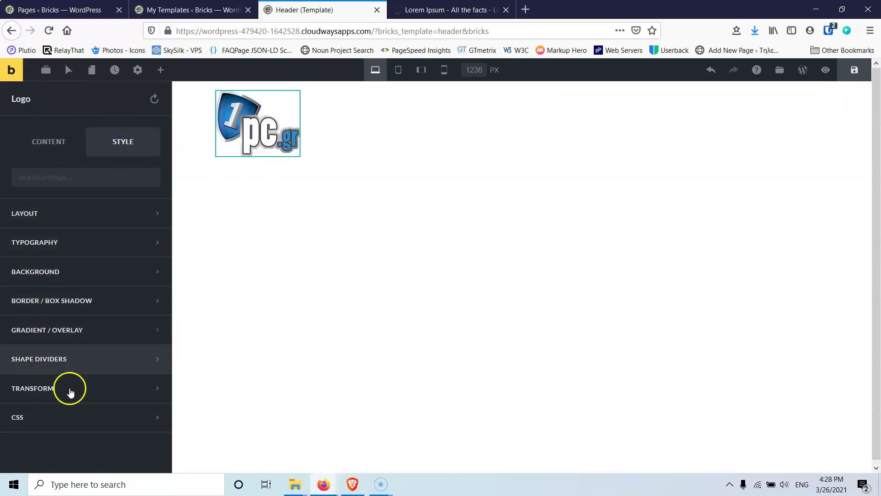
left_click(49, 151)
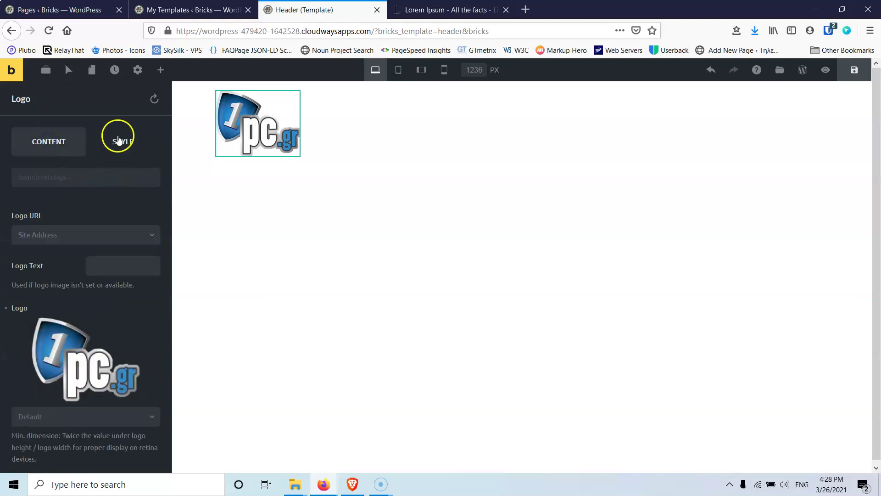
left_click(119, 151)
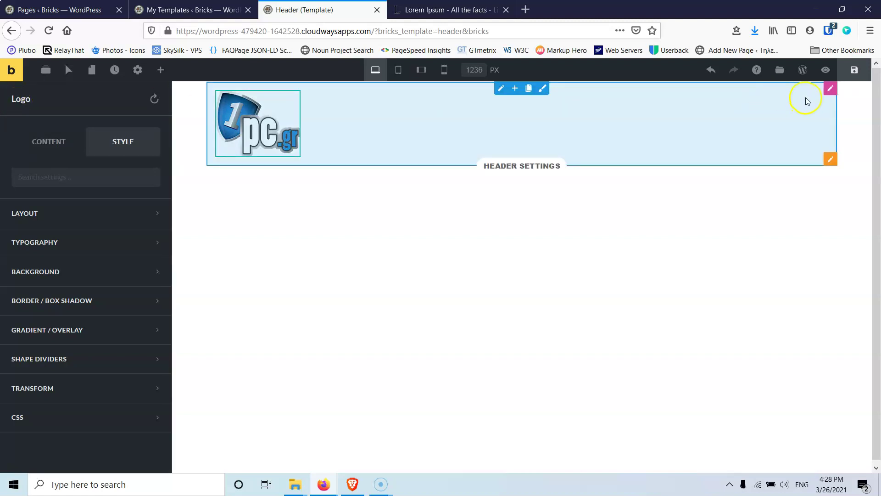
left_click(829, 87)
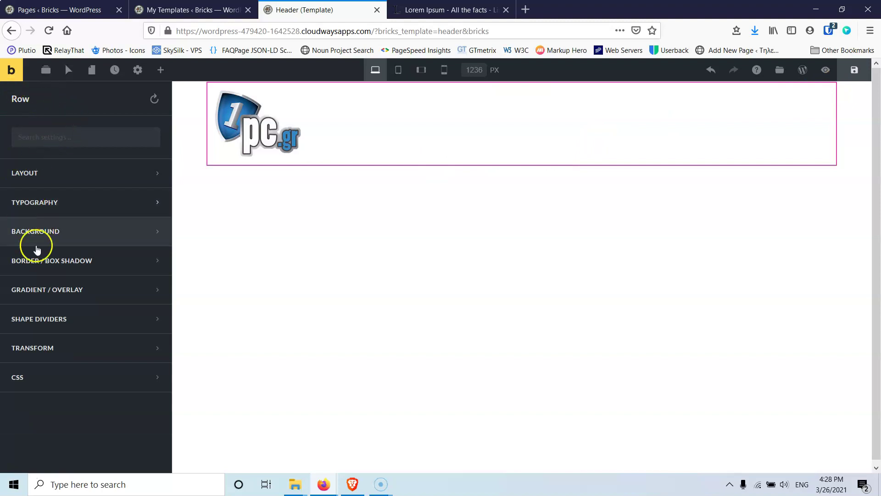
left_click(259, 123)
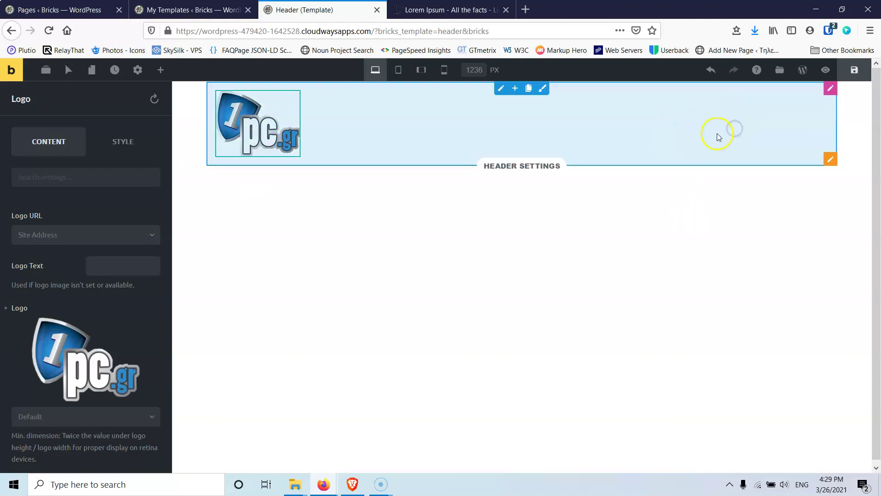
- Find the Nav Menu element and add it to the header beside the logo
left_click(831, 90)
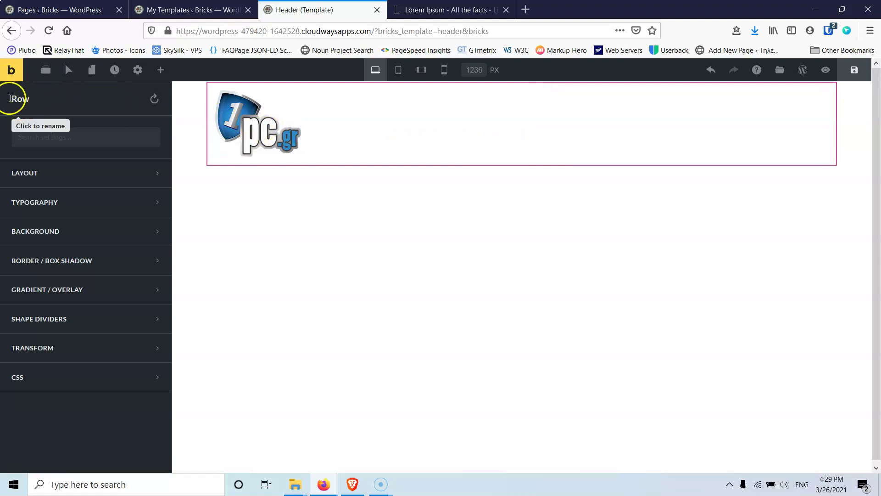
left_click(10, 70)
key("ctrl+w")
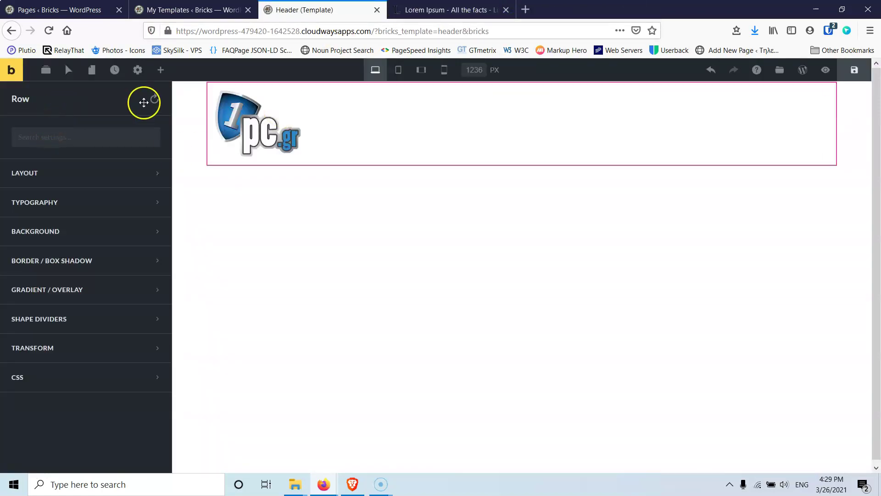
left_click(159, 71)
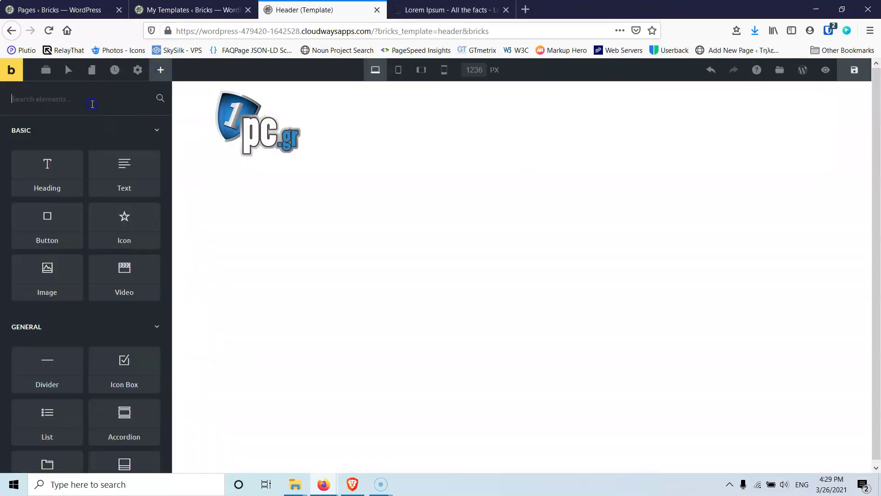
type("men")
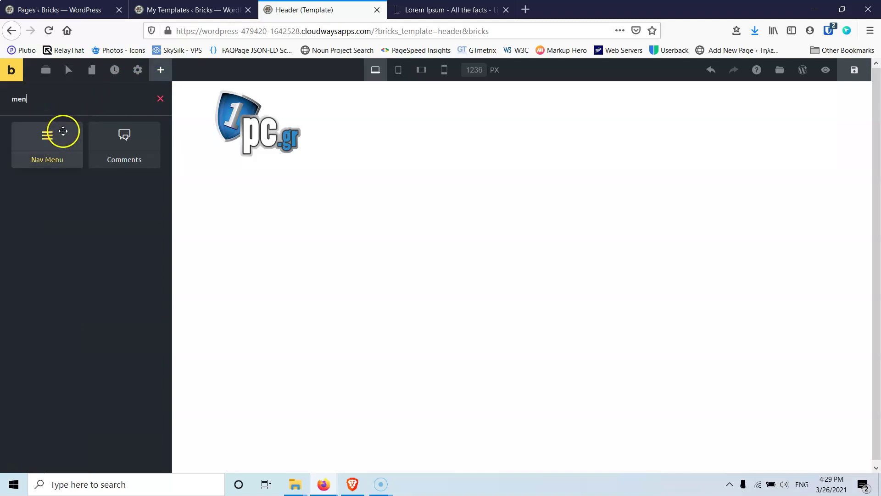
left_click_drag(50, 140, 350, 117)
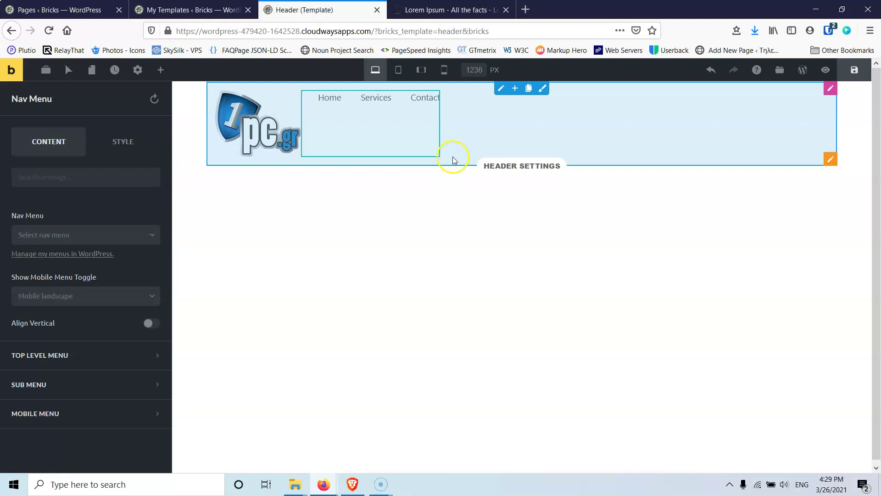
- View the settings of the header's Nav Menu, row, section and column in turn
left_click(437, 150)
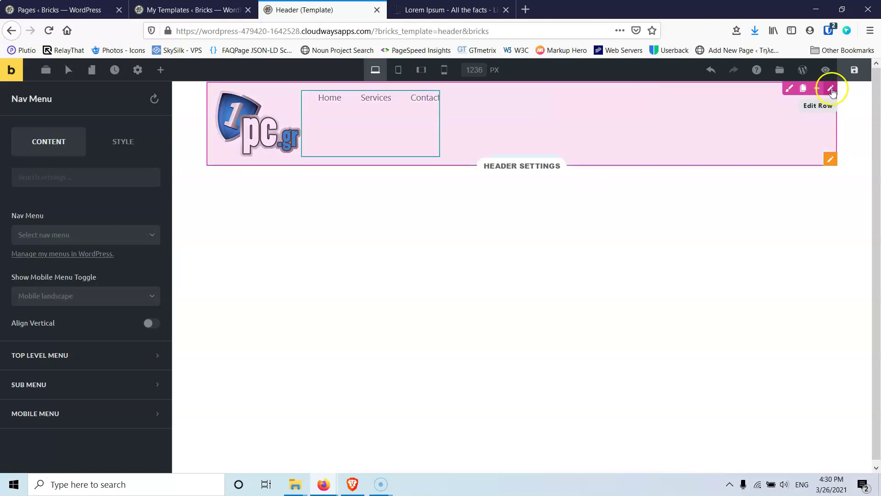
left_click(831, 89)
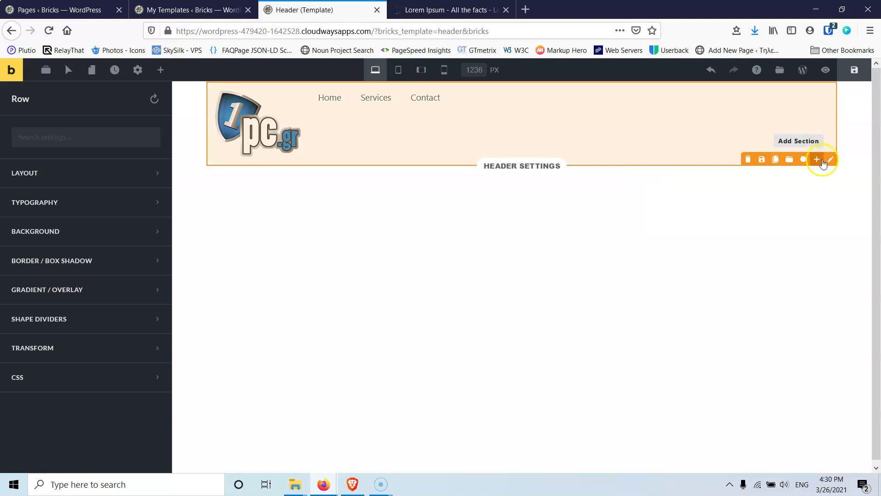
left_click(830, 160)
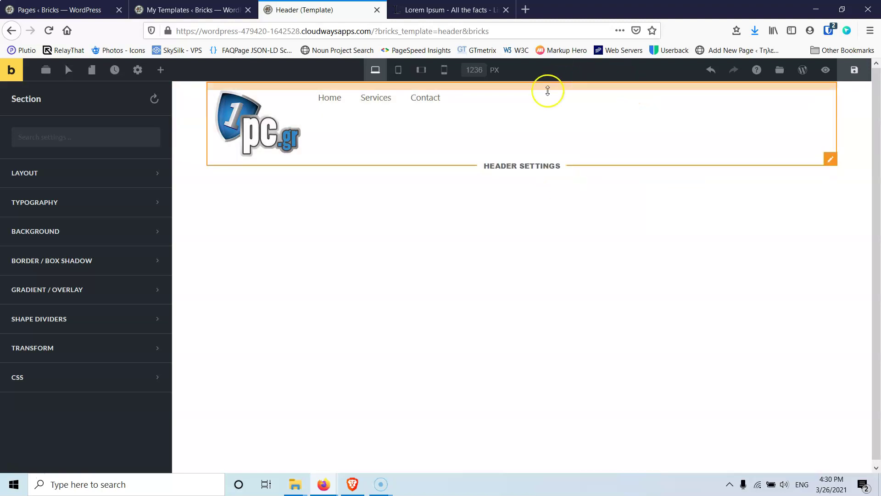
left_click(501, 90)
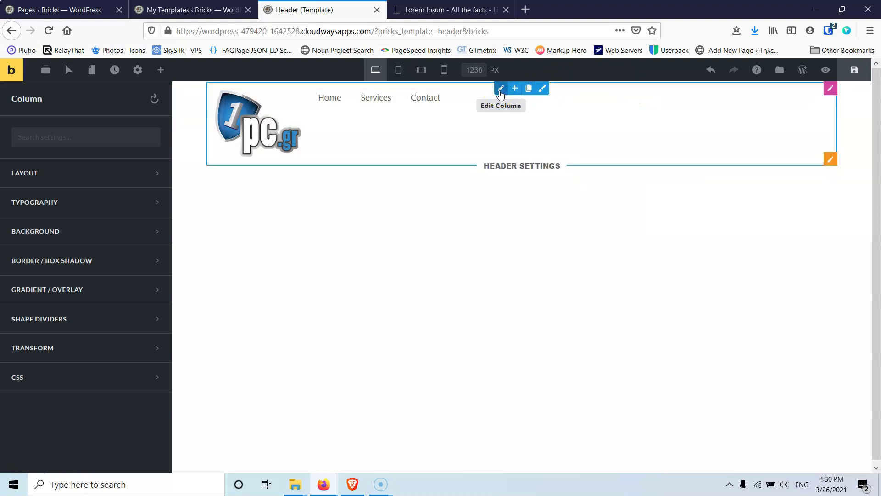
- Set the header column's layout to justify its content with Space between and align its items to Center
left_click(75, 198)
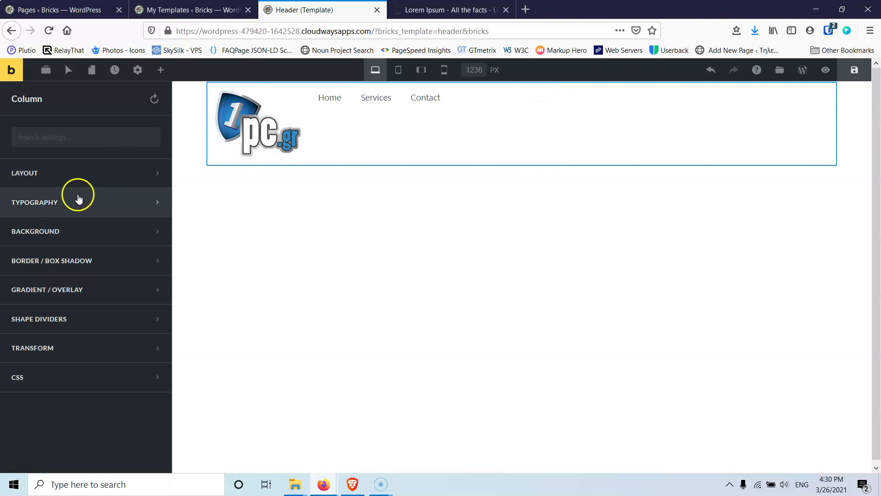
left_click(45, 178)
scroll(75, 265, "down", 5)
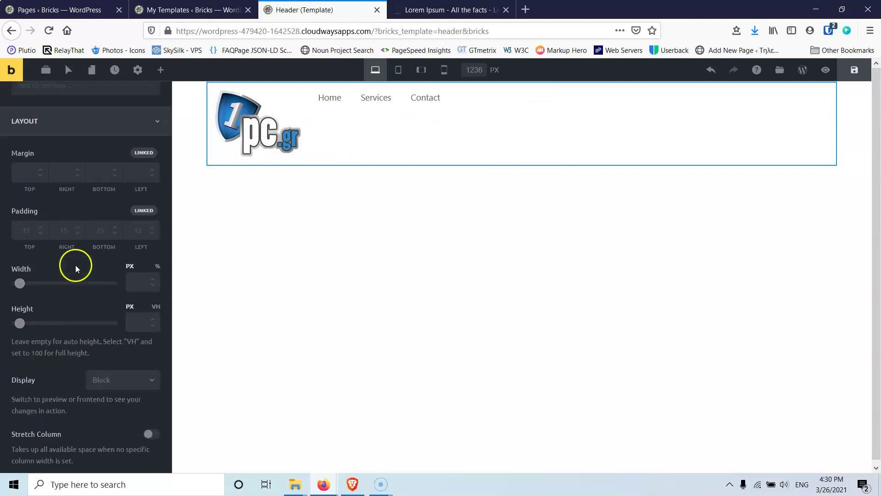
scroll(76, 265, "down", 9)
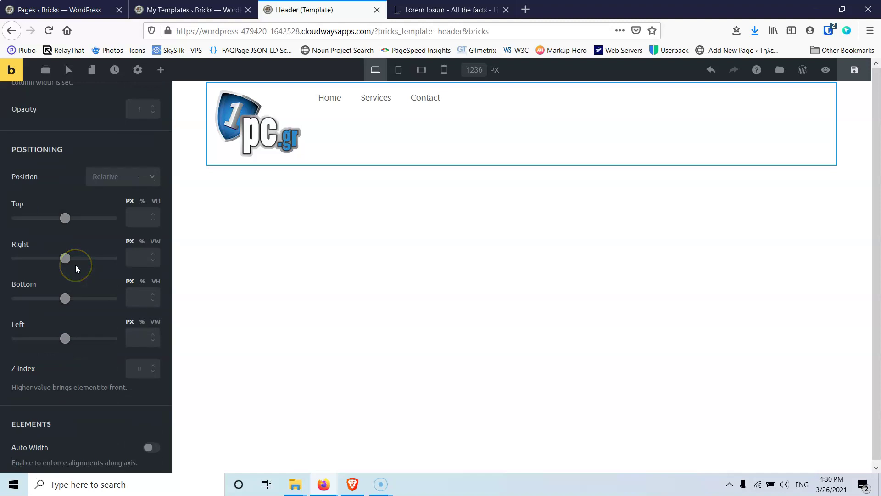
scroll(75, 265, "down", 5)
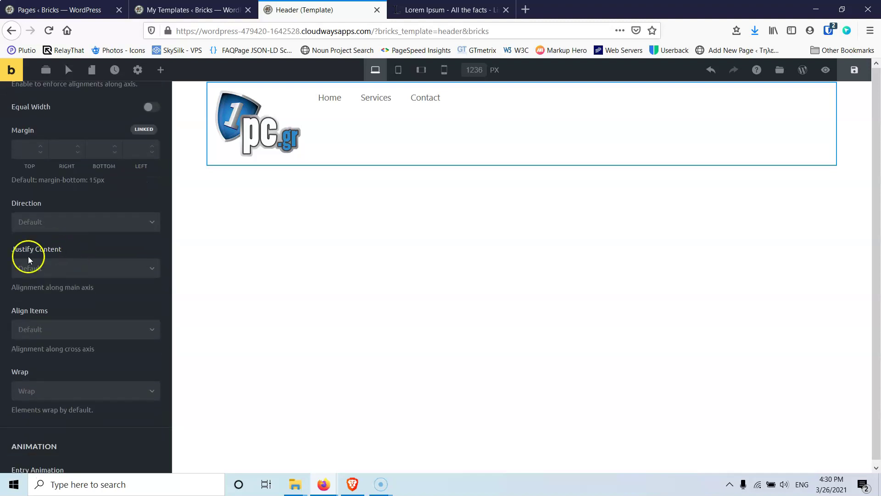
left_click(70, 273)
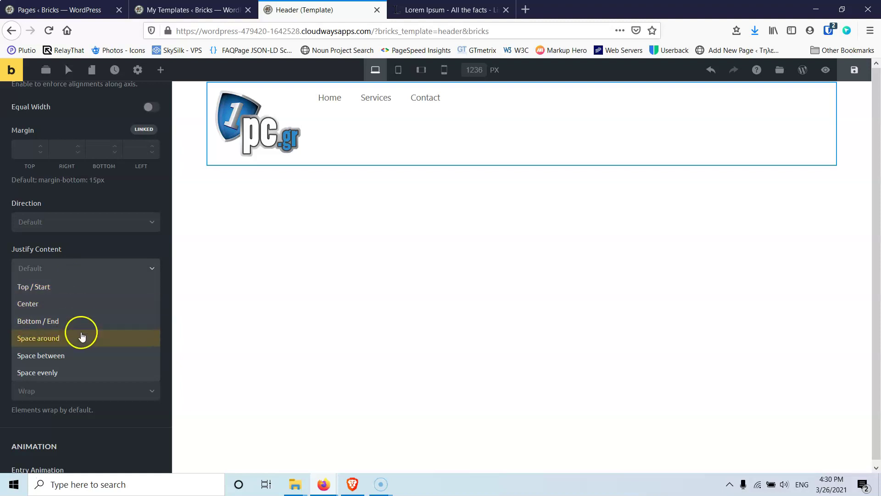
left_click(88, 356)
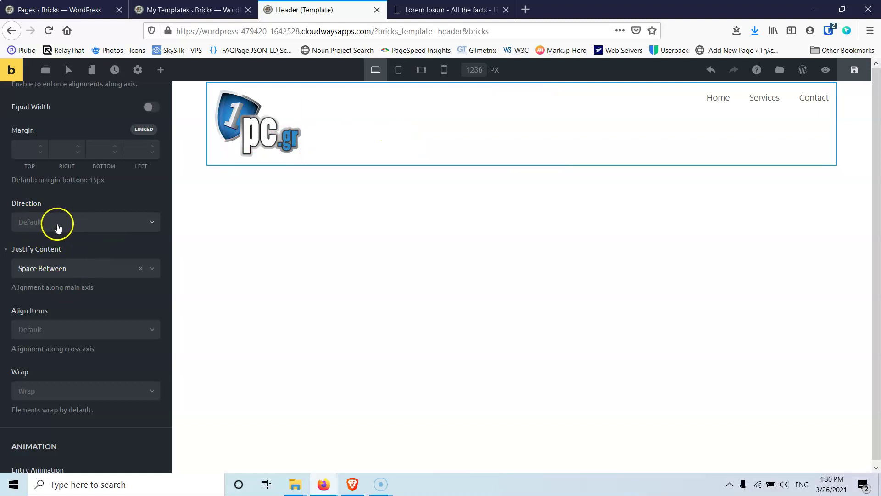
left_click(61, 331)
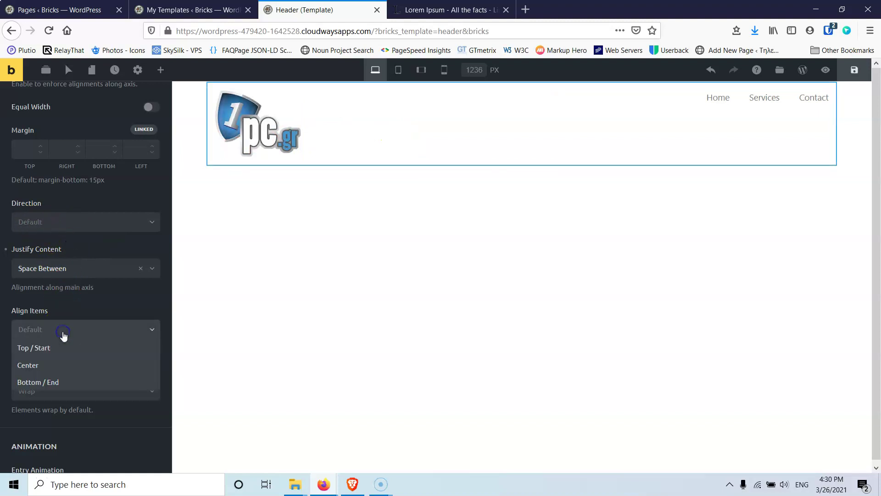
left_click(58, 364)
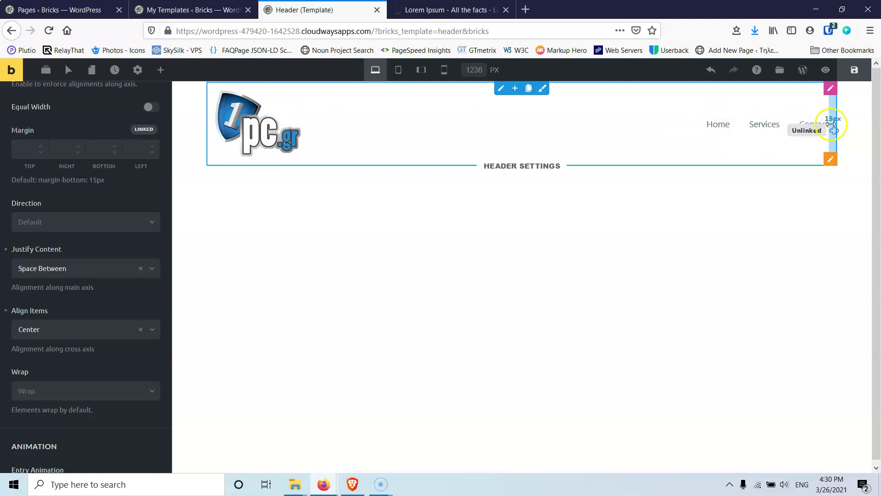
- Assign the Main menu to the Nav Menu element and set its mobile menu toggle to Tablet portrait (< 992px)
mouse_move(831, 122)
left_click(823, 126)
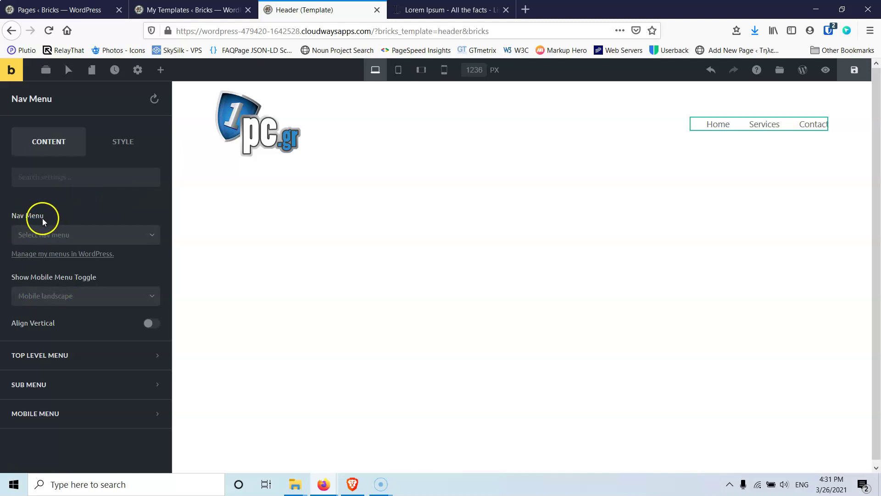
left_click(70, 236)
left_click(37, 255)
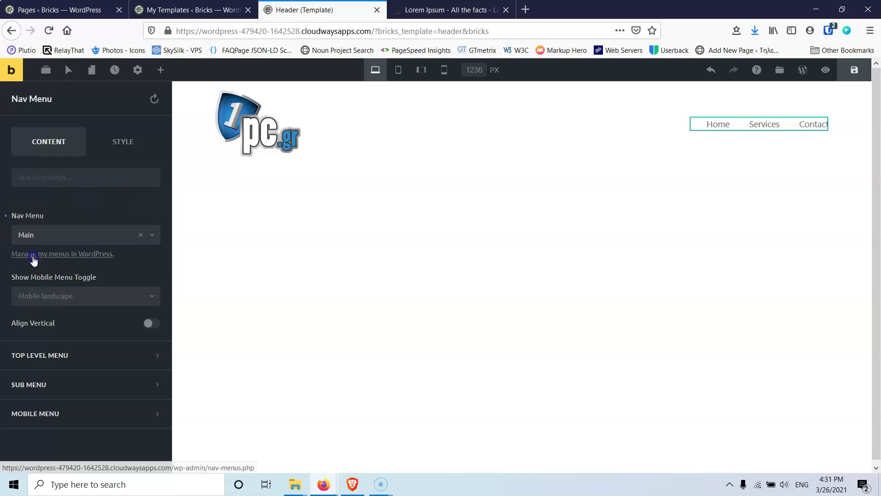
left_click(85, 302)
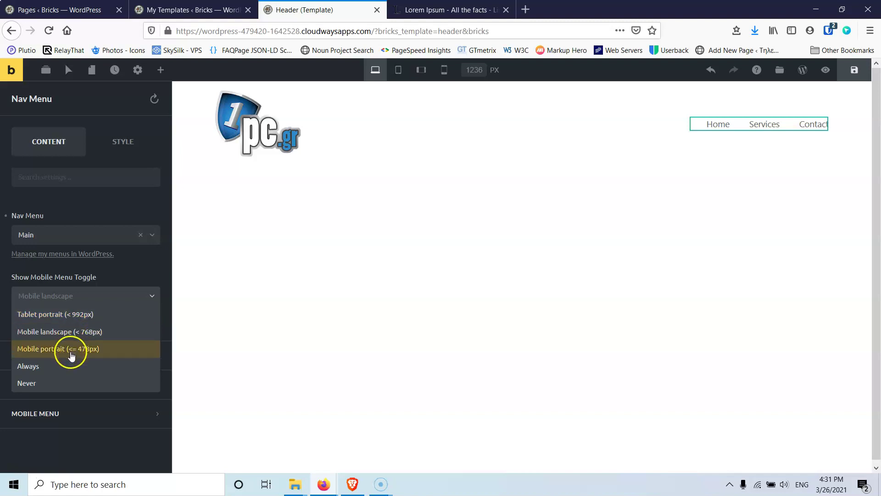
left_click(89, 317)
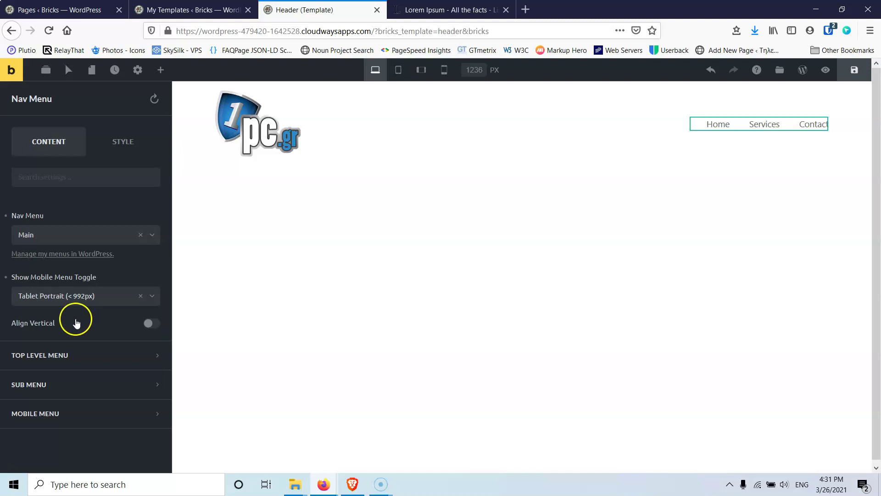
- Try the Nav Menu's vertical alignment on and off, and look over its top level menu options and style categories
left_click(148, 323)
left_click(148, 323)
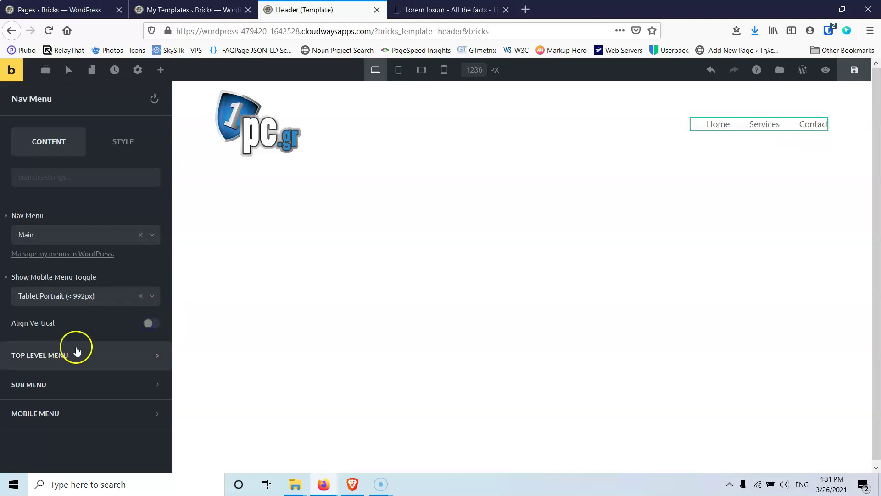
left_click(79, 360)
scroll(90, 275, "down", 3)
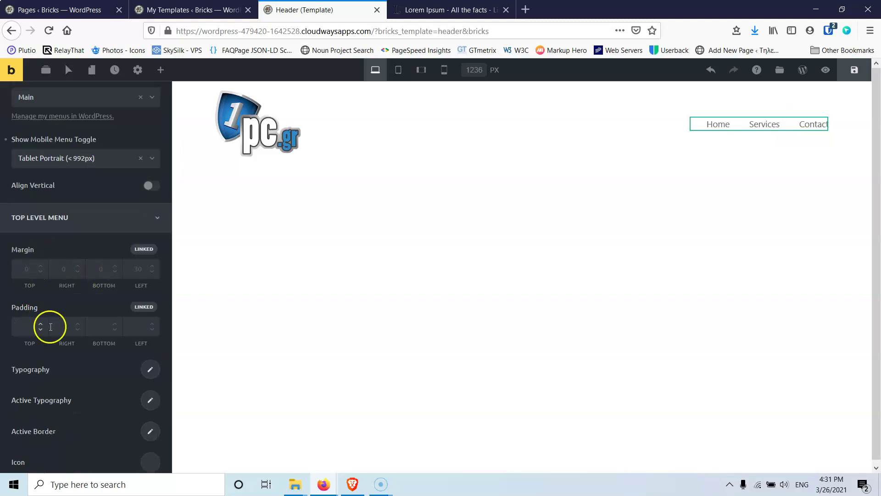
scroll(37, 332, "down", 2)
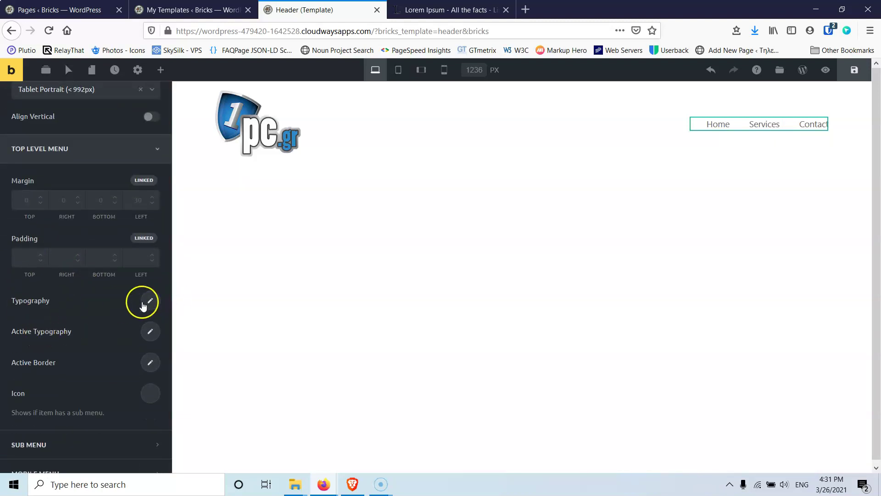
scroll(96, 357, "down", 2)
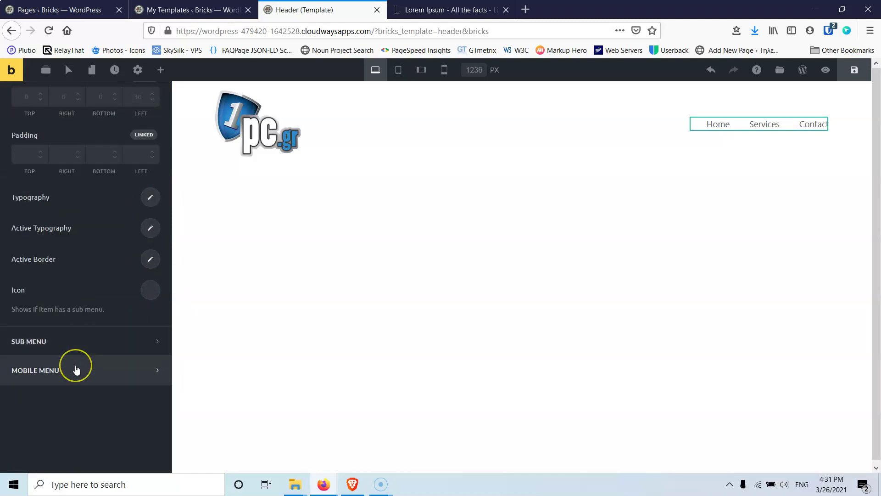
scroll(76, 370, "up", 6)
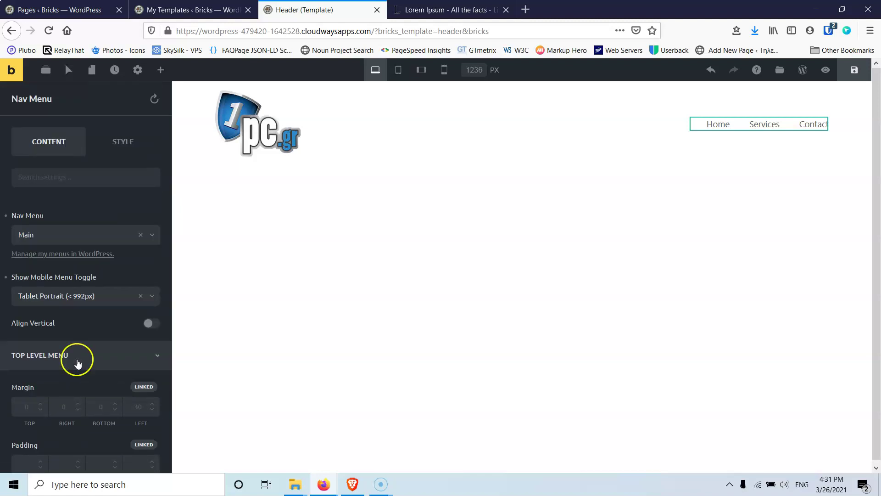
left_click(118, 152)
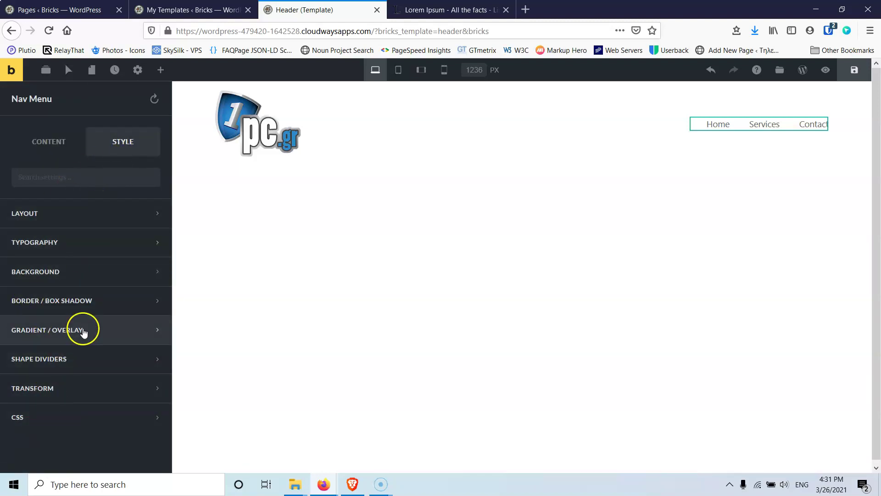
- Select the Default Bricks style as the site's theme style
left_click(138, 71)
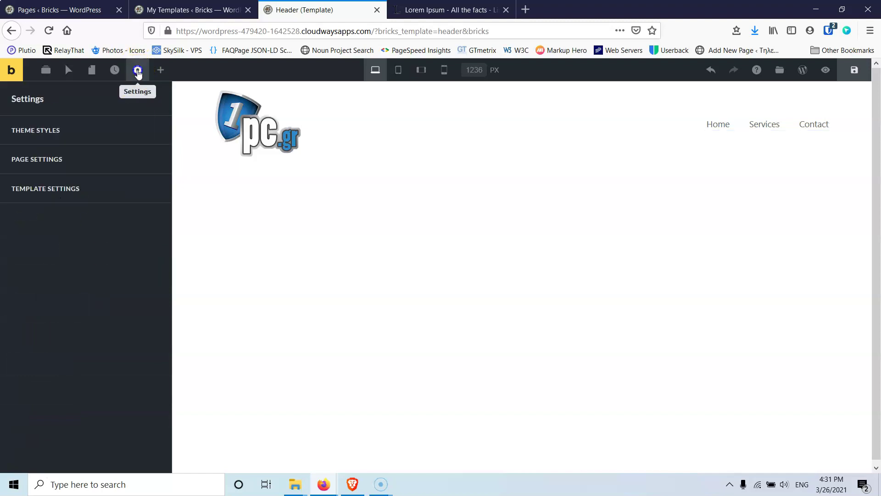
left_click(77, 138)
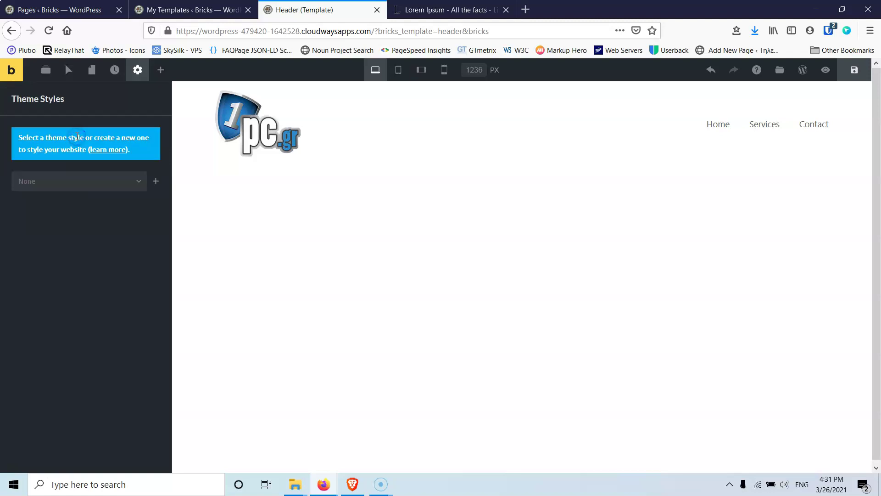
left_click(75, 188)
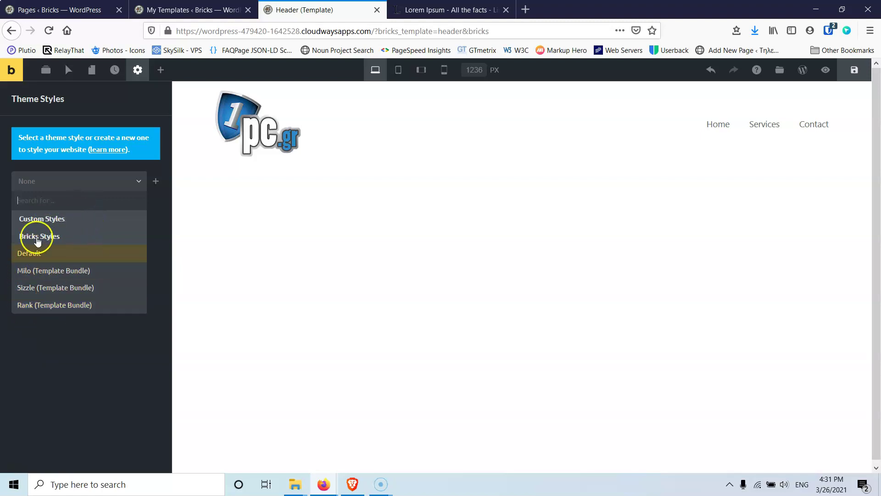
left_click(40, 221)
left_click(35, 253)
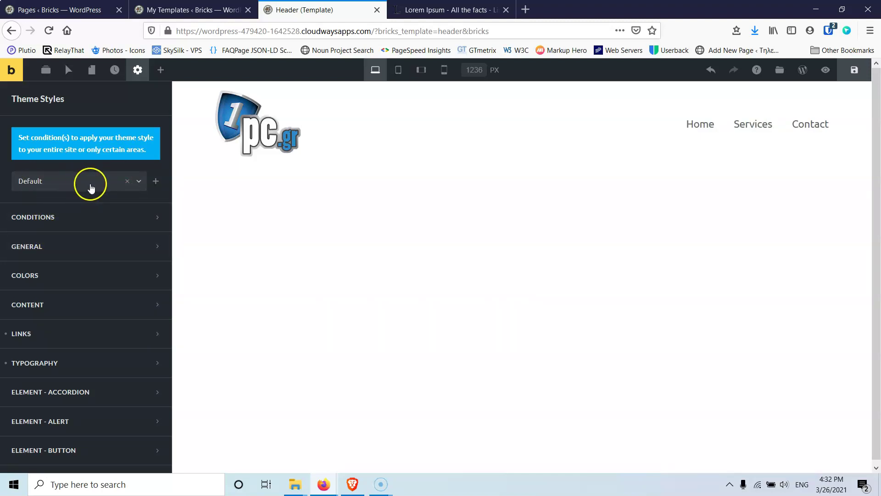
- Create a new custom theme style named with the author's first name
left_click(154, 181)
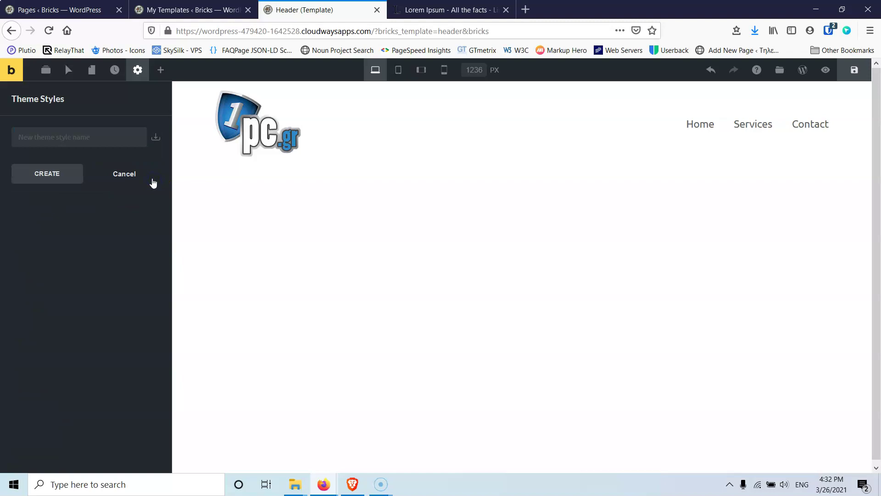
left_click(90, 141)
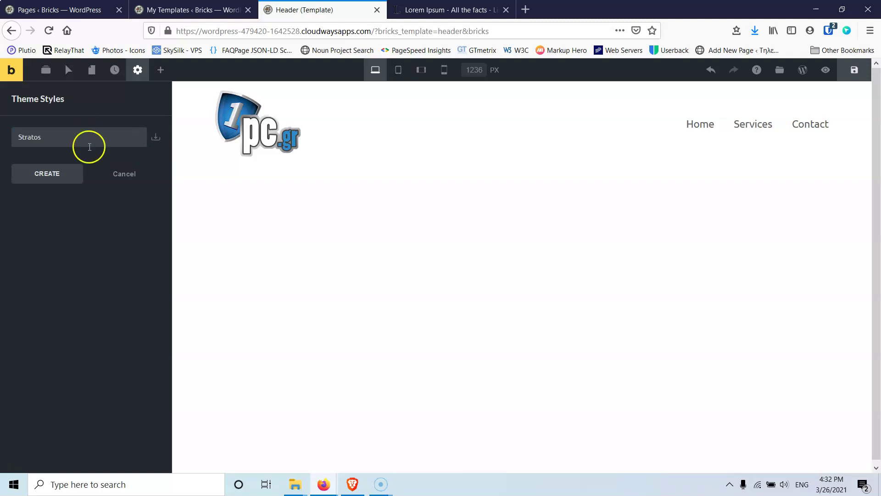
left_click(28, 181)
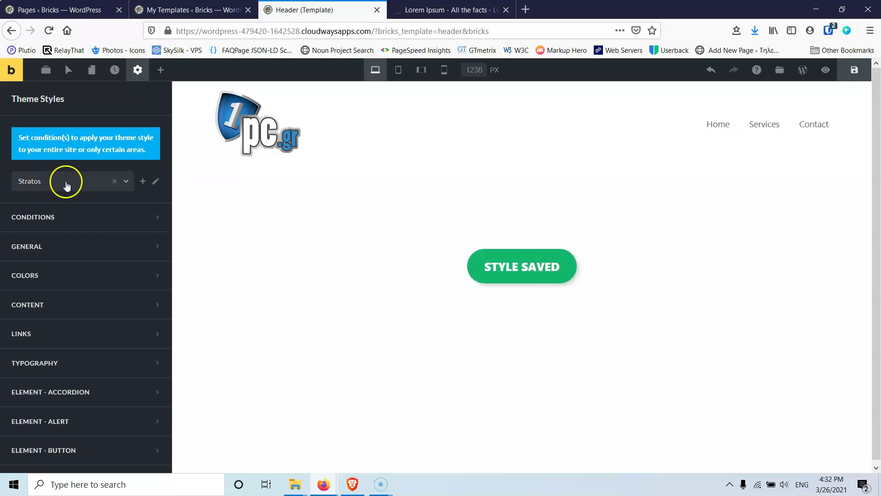
- Try adding and duplicating a condition for the theme style, look over the condition options, and delete both conditions
left_click(85, 223)
left_click(81, 254)
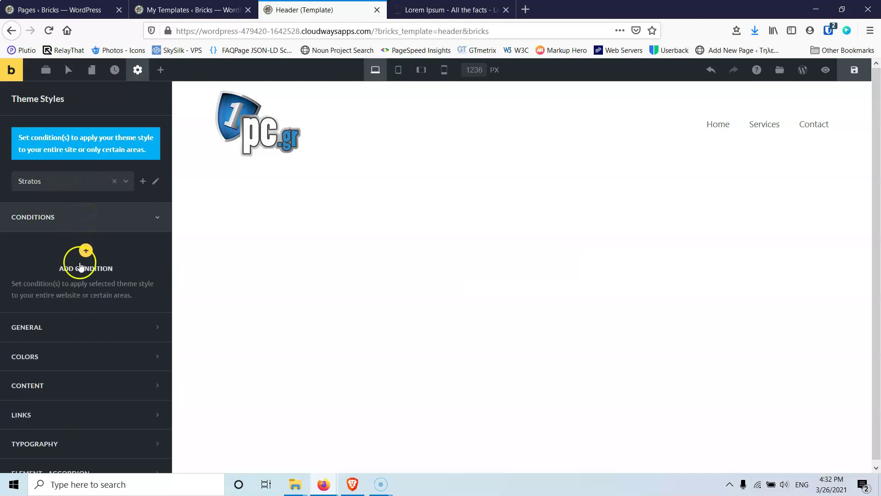
left_click(74, 288)
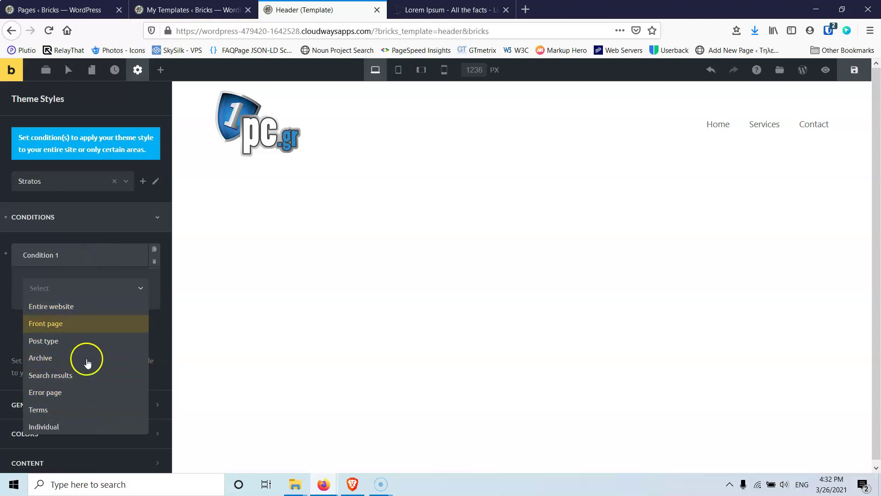
left_click(158, 329)
left_click(154, 249)
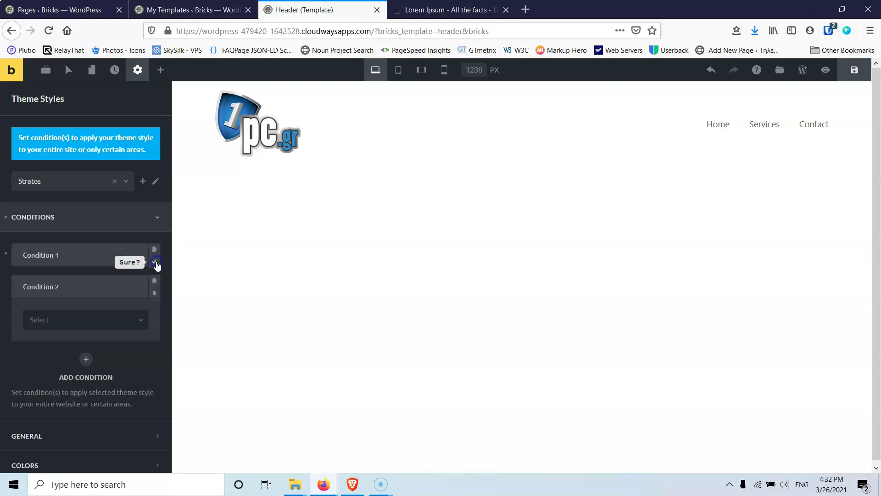
left_click(154, 293)
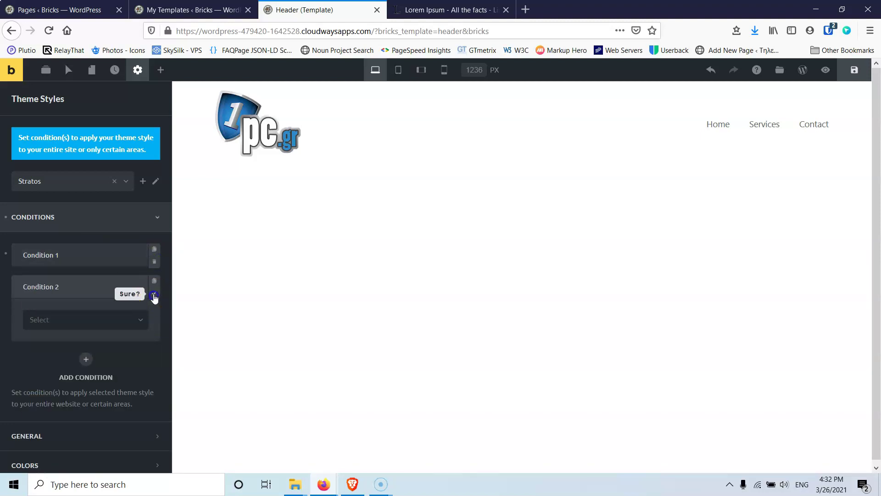
left_click(155, 261)
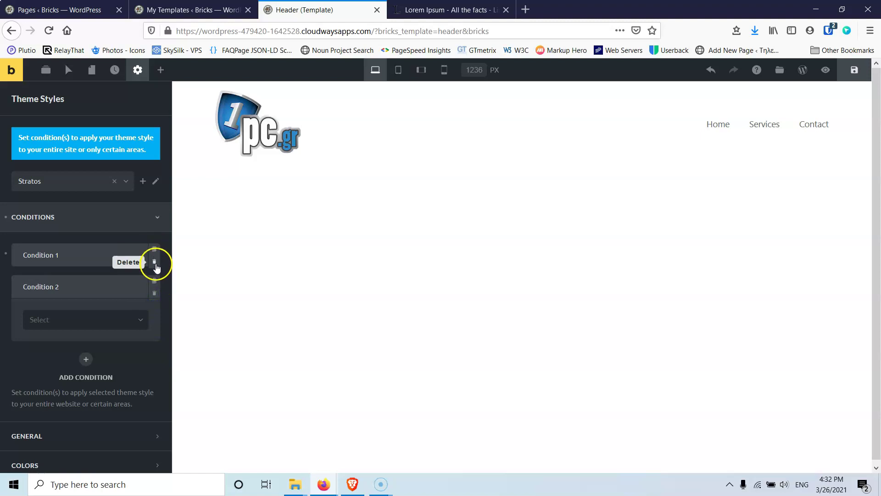
left_click(155, 294)
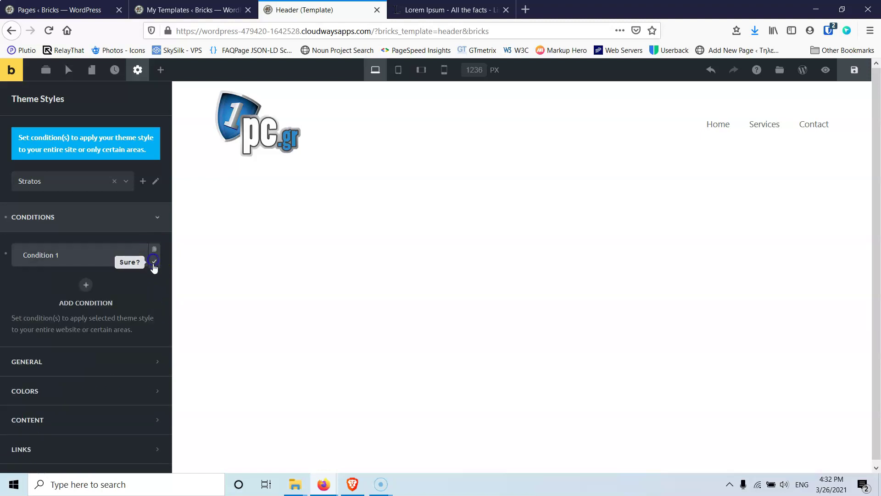
left_click(154, 262)
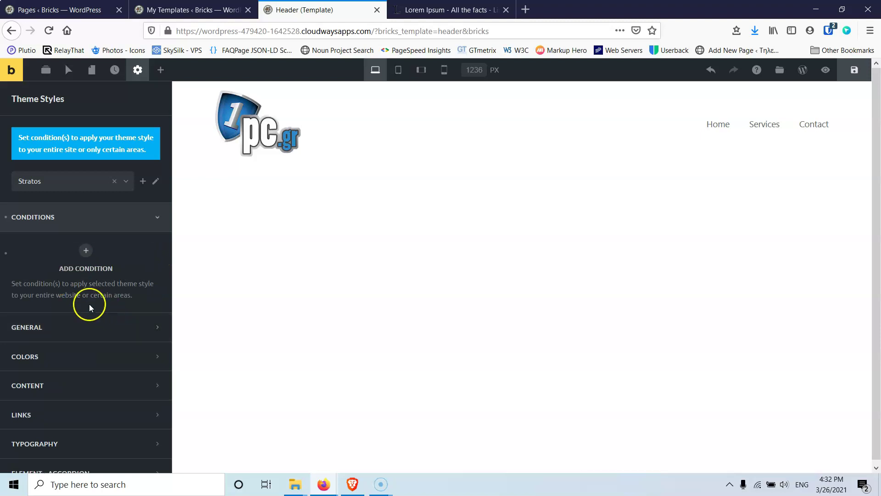
- Set the theme style's container maximum width to 1200 px in the general settings
scroll(76, 233, "down", 1)
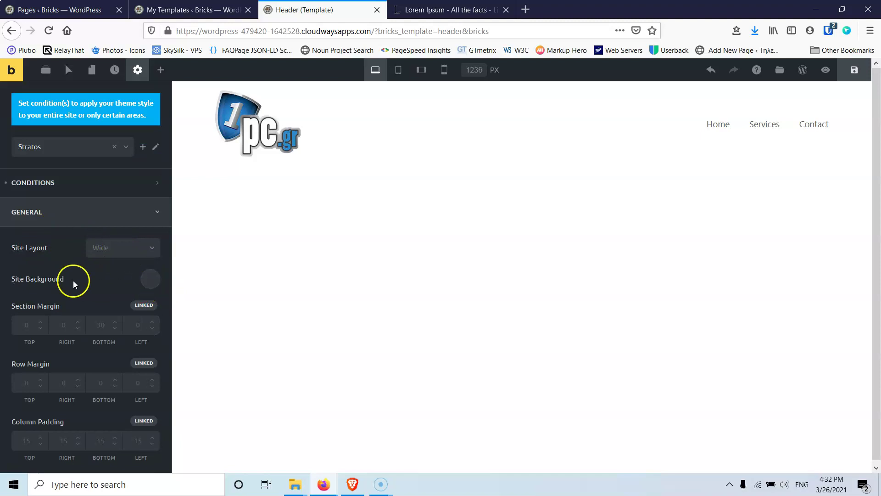
scroll(70, 280, "down", 3)
scroll(70, 280, "down", 6)
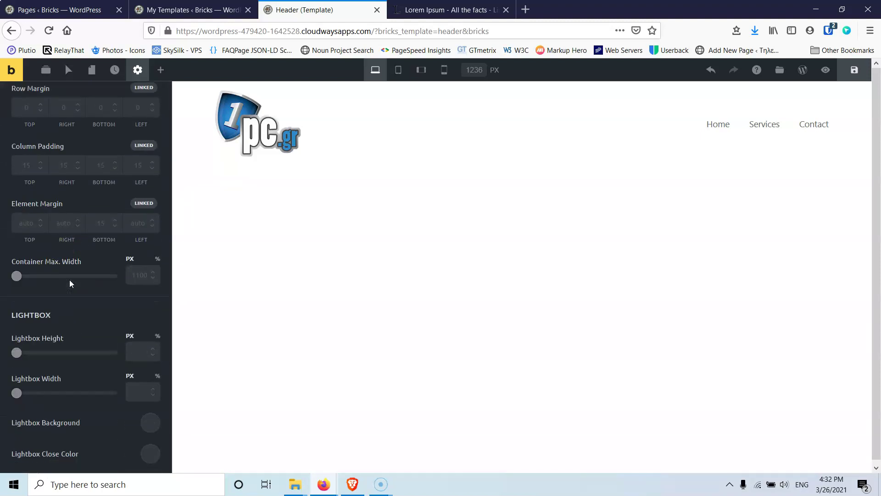
left_click(142, 224)
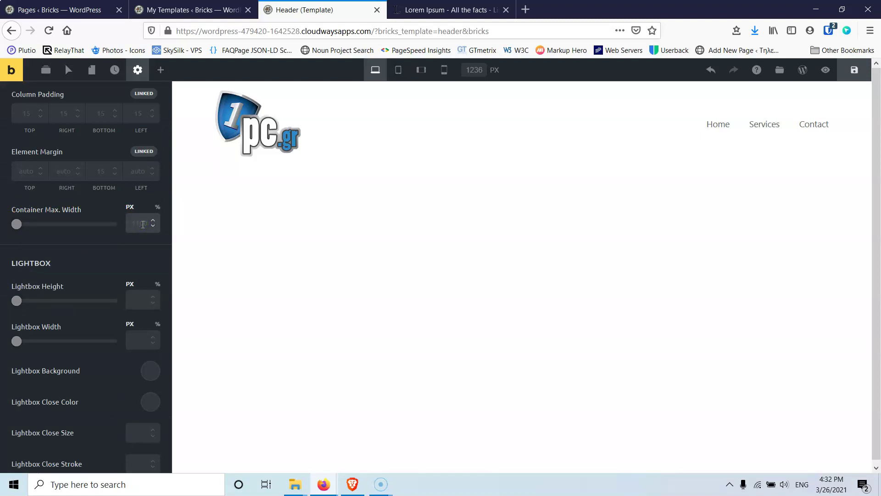
type("1200")
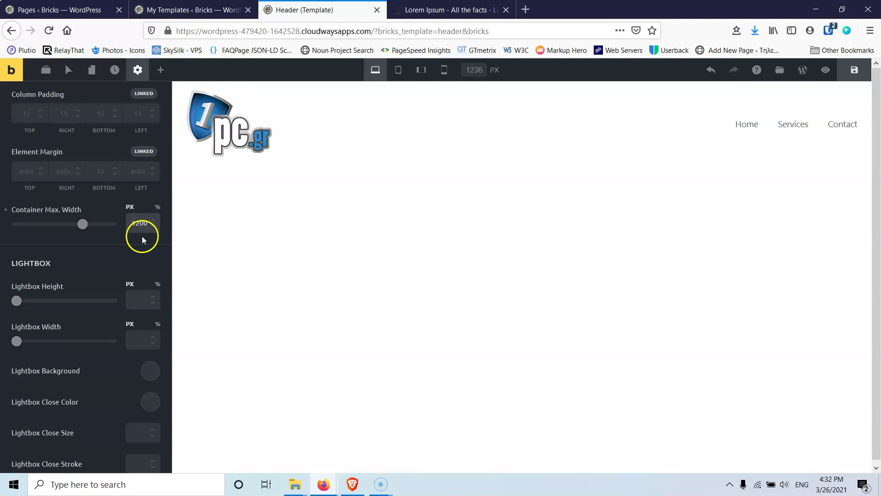
- Look over the theme style's lightbox settings, color settings and list of element style categories
scroll(40, 260, "down", 1)
scroll(40, 260, "down", 2)
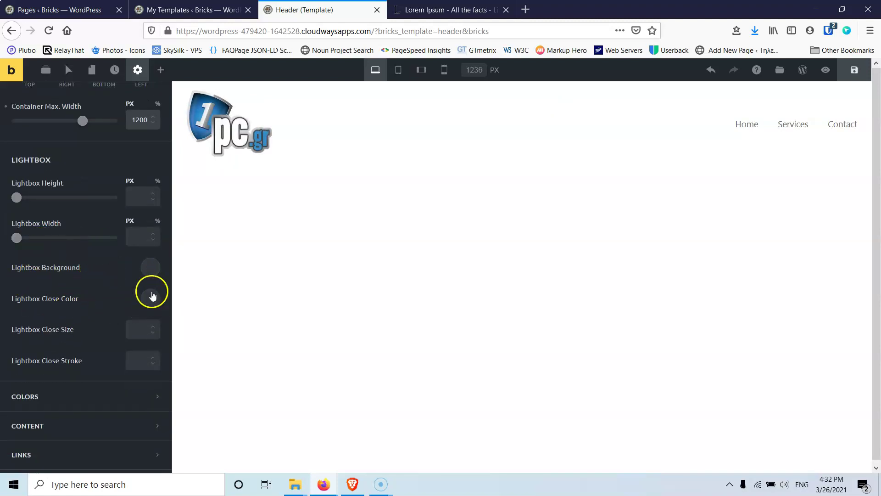
scroll(84, 315, "down", 2)
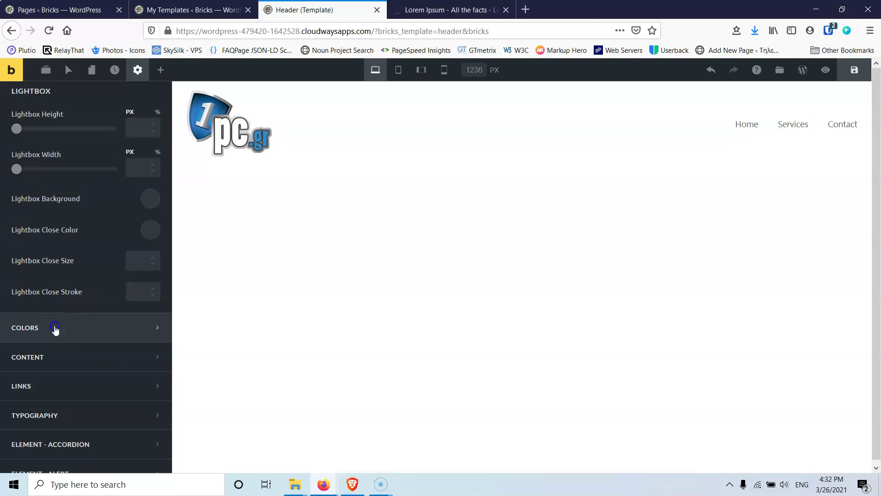
scroll(54, 328, "down", 8)
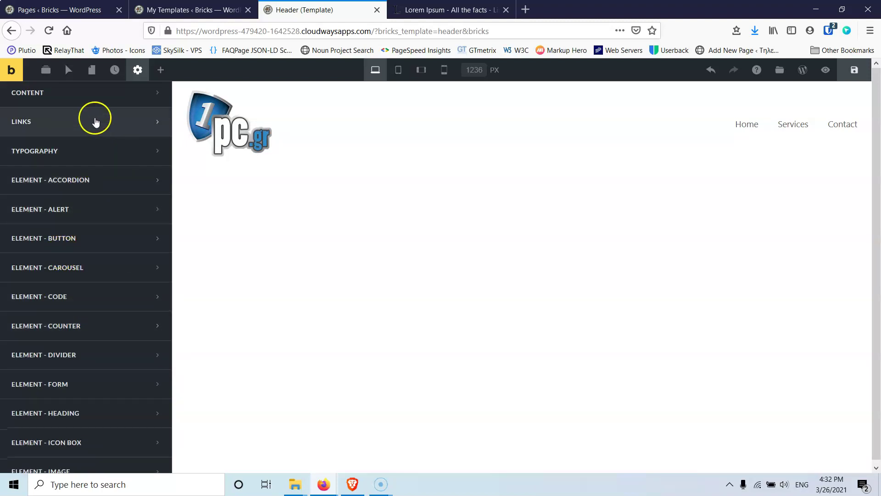
scroll(94, 121, "up", 1)
scroll(95, 121, "up", 9)
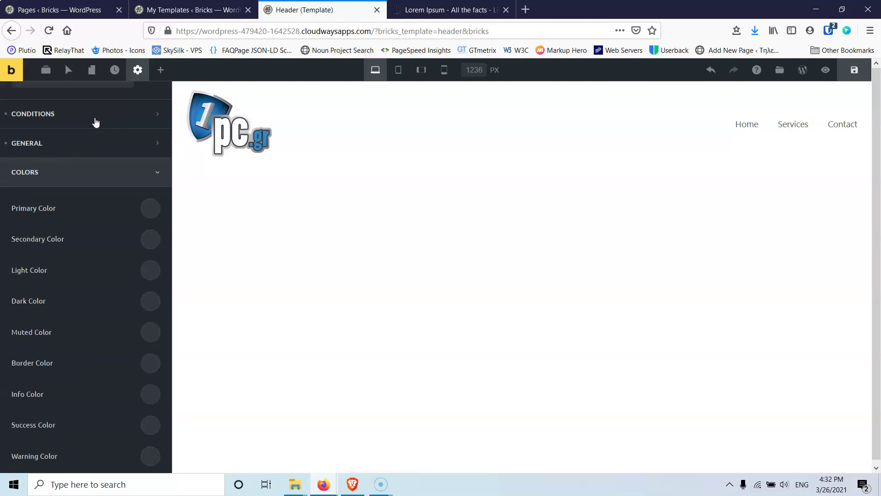
scroll(68, 213, "down", 2)
scroll(69, 215, "up", 3)
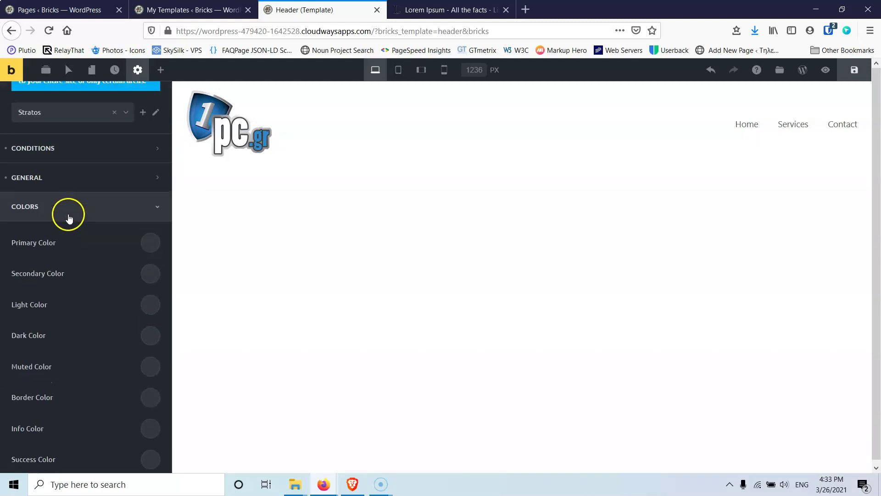
- Review the general site layout, background, margin and padding settings of the theme style again
left_click(128, 175)
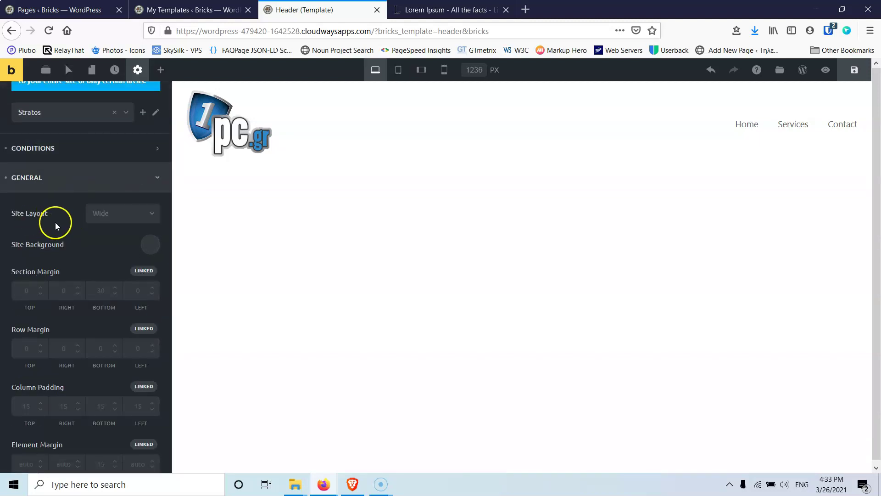
scroll(55, 222, "down", 2)
scroll(55, 222, "down", 1)
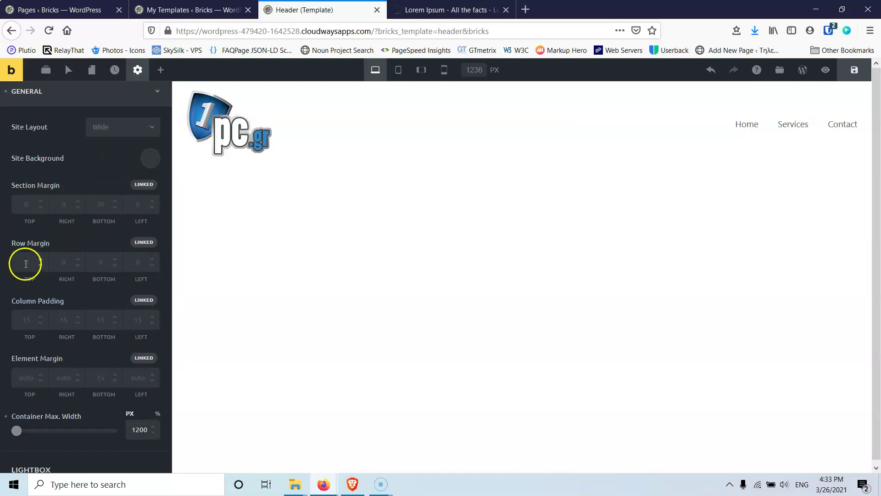
scroll(25, 263, "up", 2)
scroll(25, 264, "down", 10)
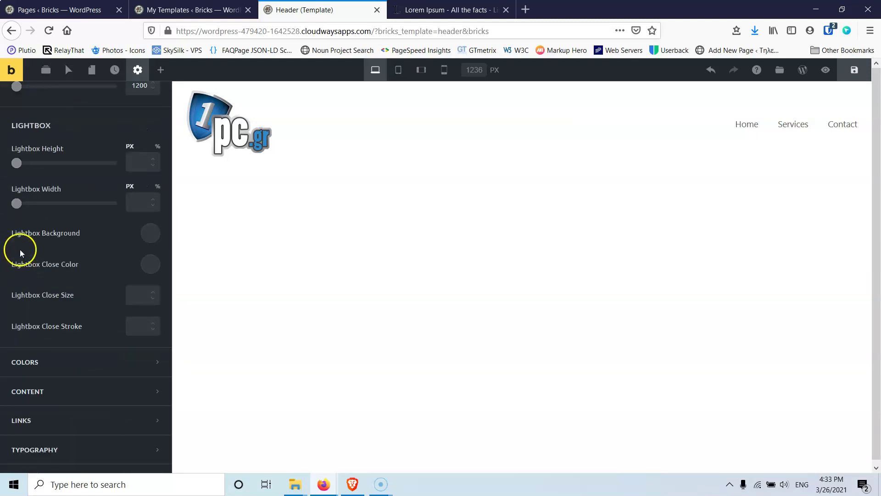
scroll(20, 249, "down", 2)
scroll(21, 251, "down", 3)
- Examine the theme style's color roles and the palettes available for the primary color
left_click(96, 174)
scroll(94, 199, "down", 10)
scroll(96, 204, "up", 9)
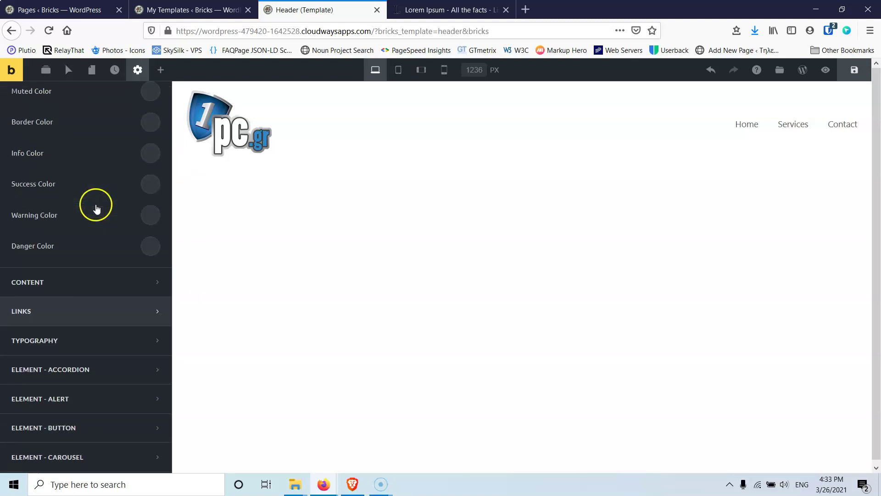
scroll(96, 205, "up", 5)
scroll(95, 204, "down", 2)
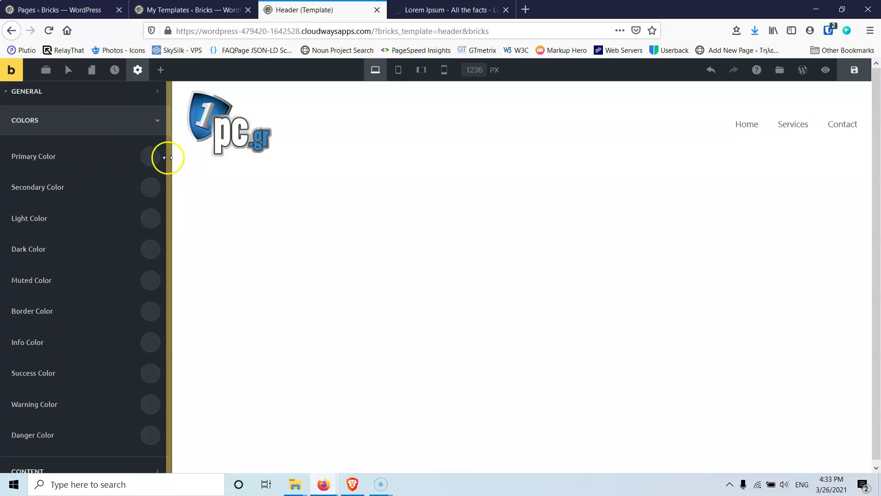
left_click(150, 166)
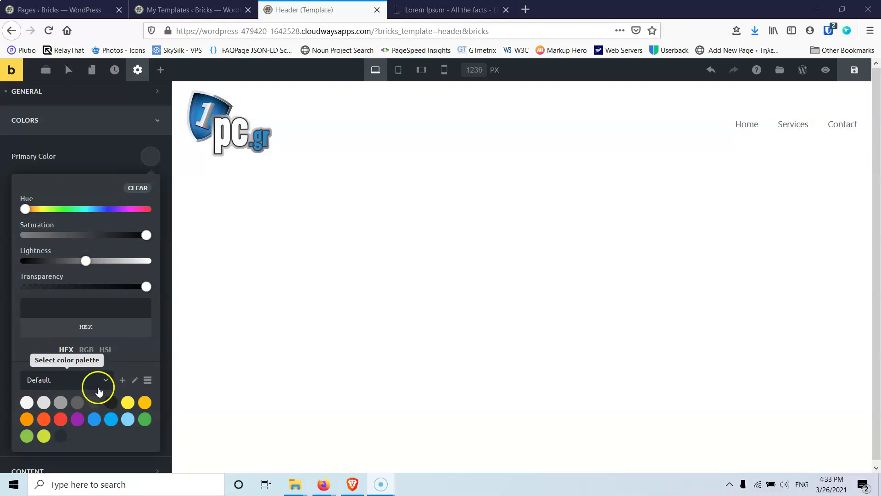
left_click(72, 386)
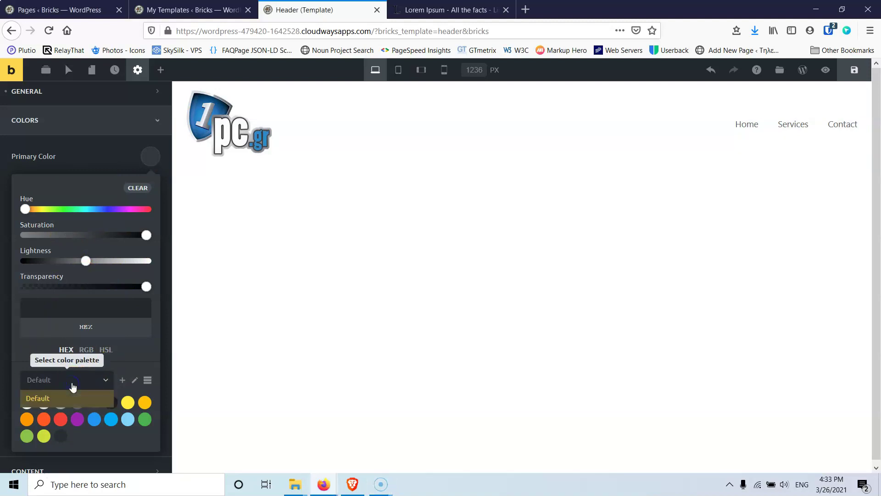
left_click(128, 362)
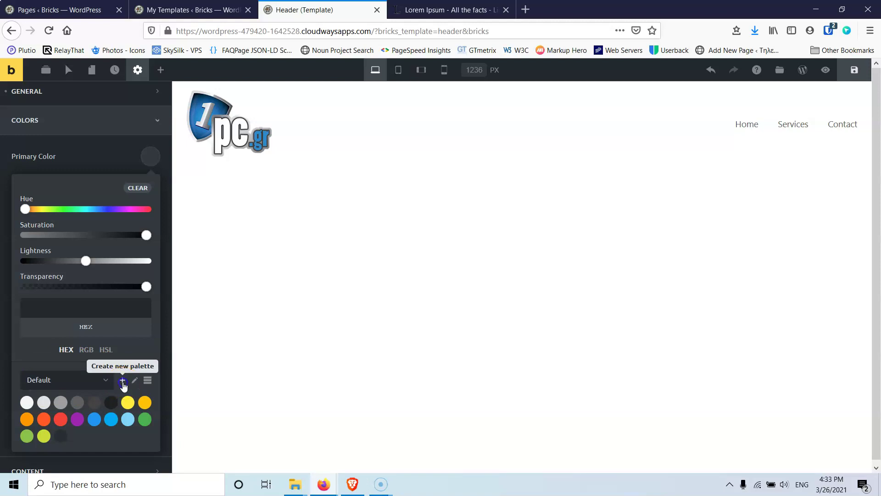
- Create a new color palette named with the author's first name
left_click(123, 383)
left_click(61, 407)
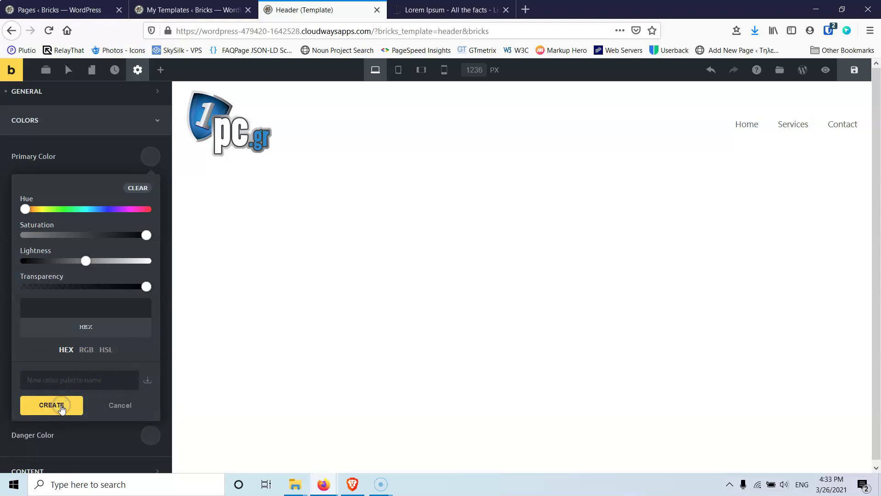
left_click(67, 382)
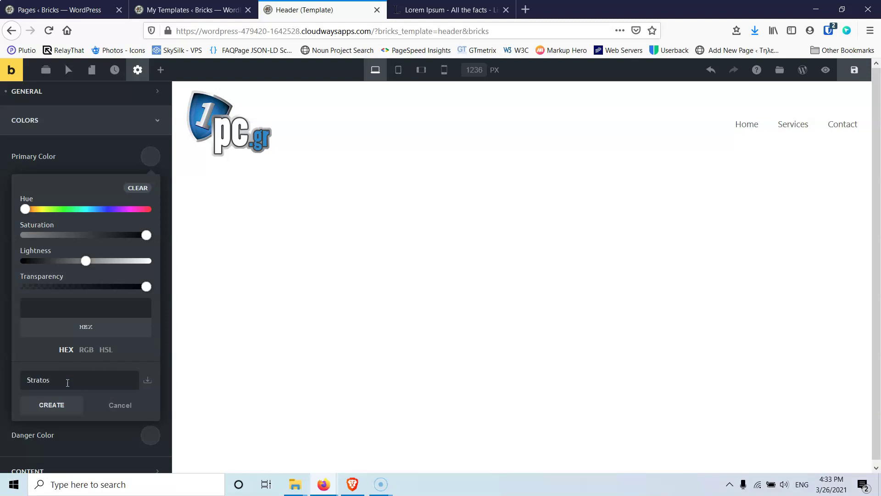
left_click(60, 406)
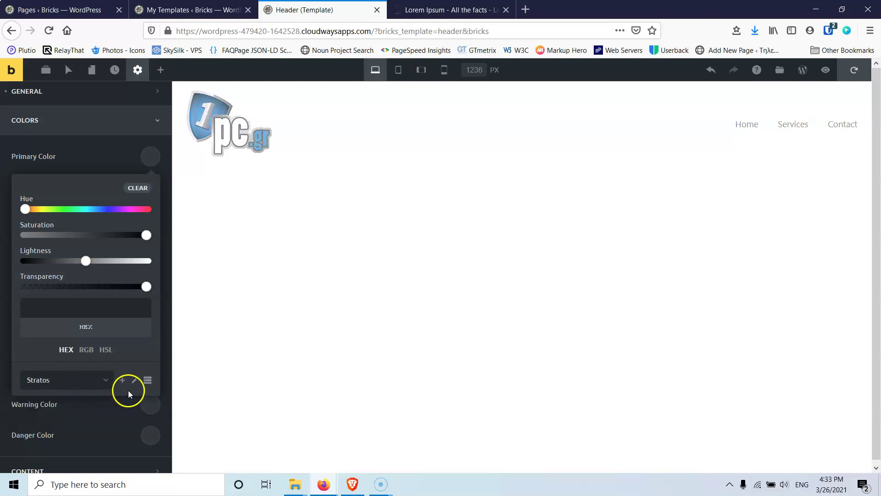
- Look over the new palette's editing and export options, its list and grid views, and the palette creation form
left_click(135, 381)
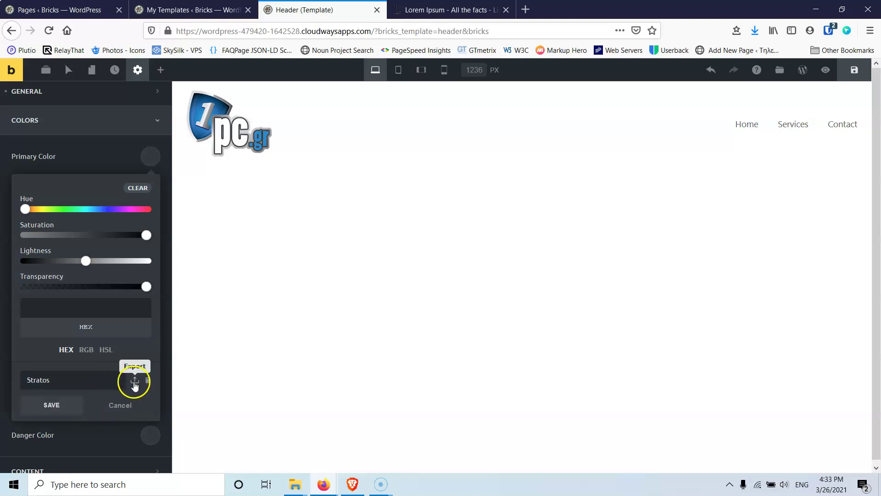
left_click(120, 406)
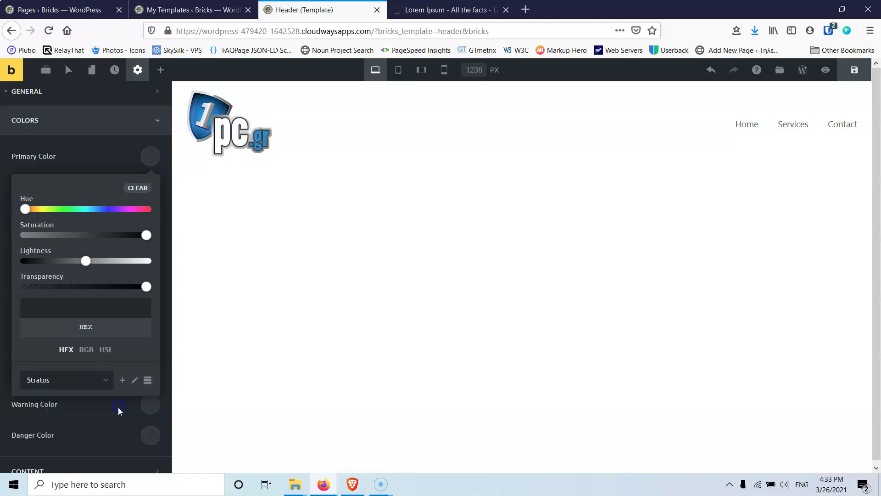
left_click(149, 381)
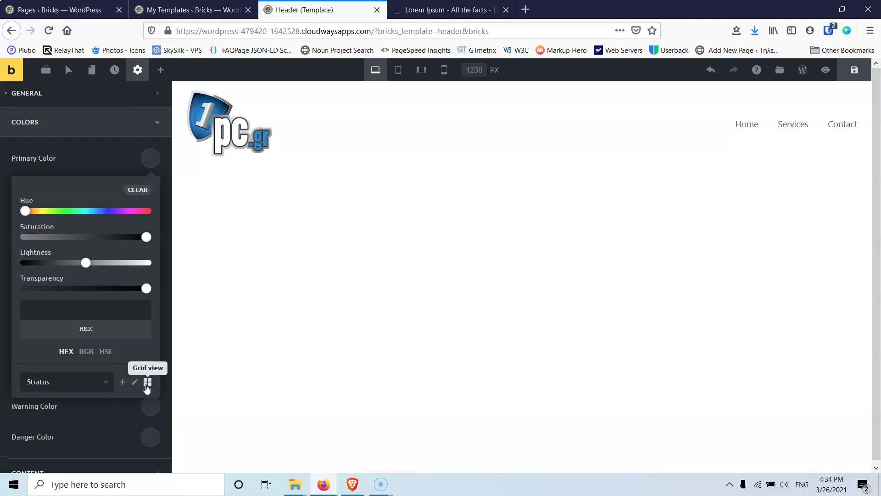
left_click(122, 383)
left_click(120, 405)
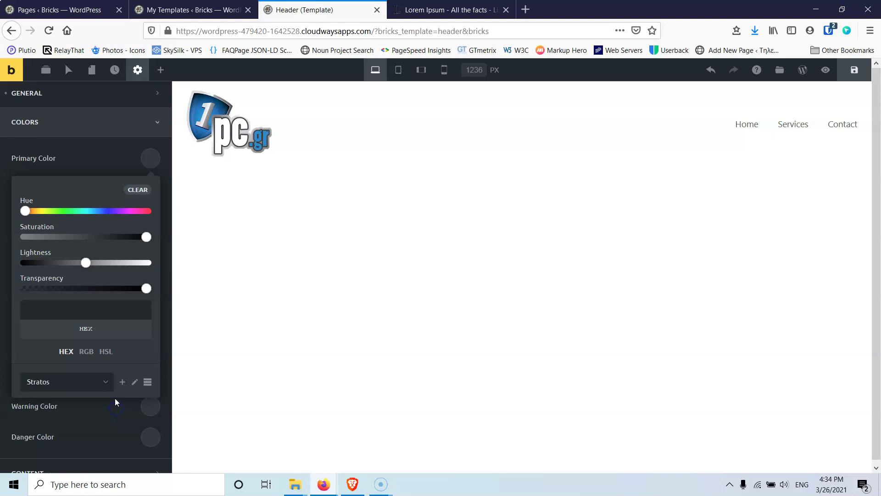
- Set the primary color to blue #2196f3 from the Default palette and show its value in RGB and HSL formats
scroll(114, 397, "down", 1)
left_click(86, 347)
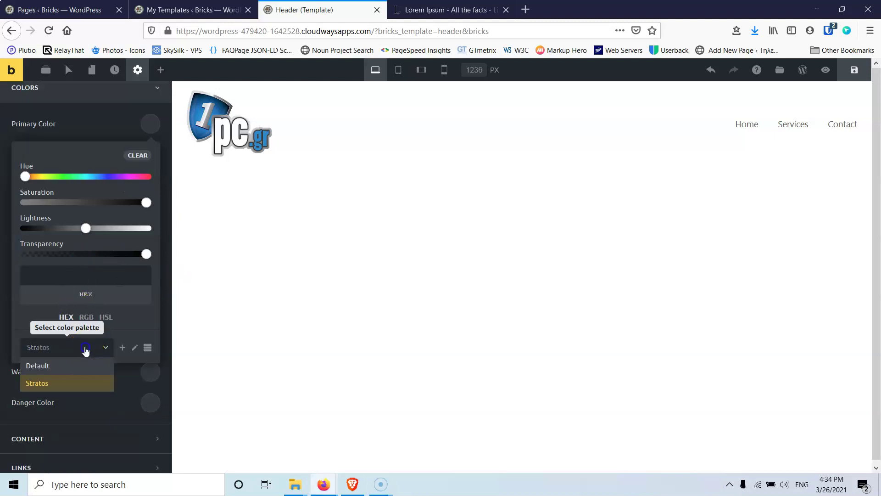
left_click(48, 367)
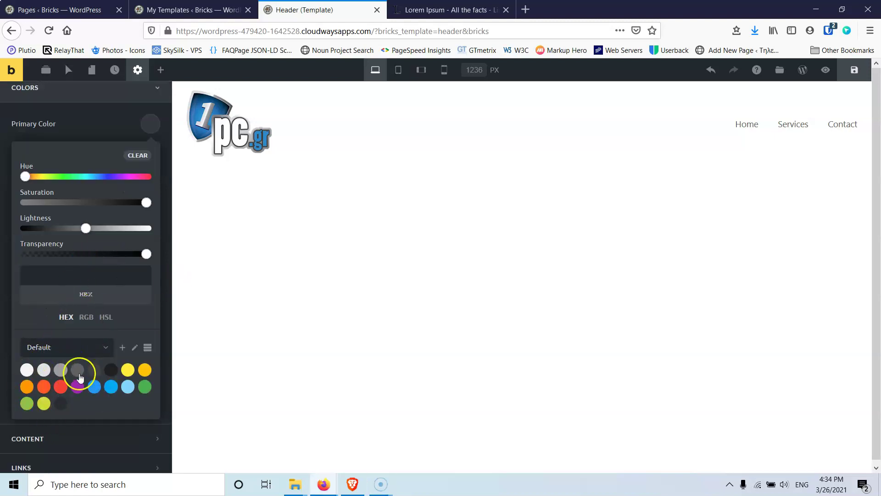
left_click(94, 386)
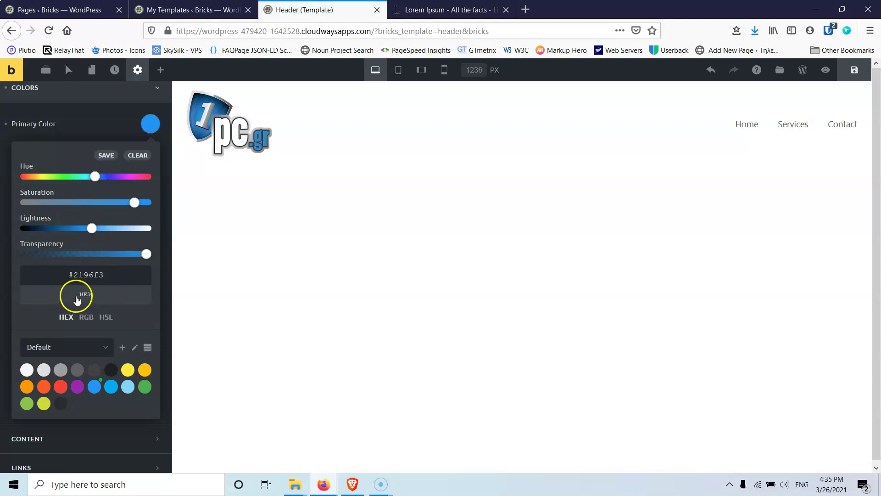
left_click(85, 316)
left_click(106, 317)
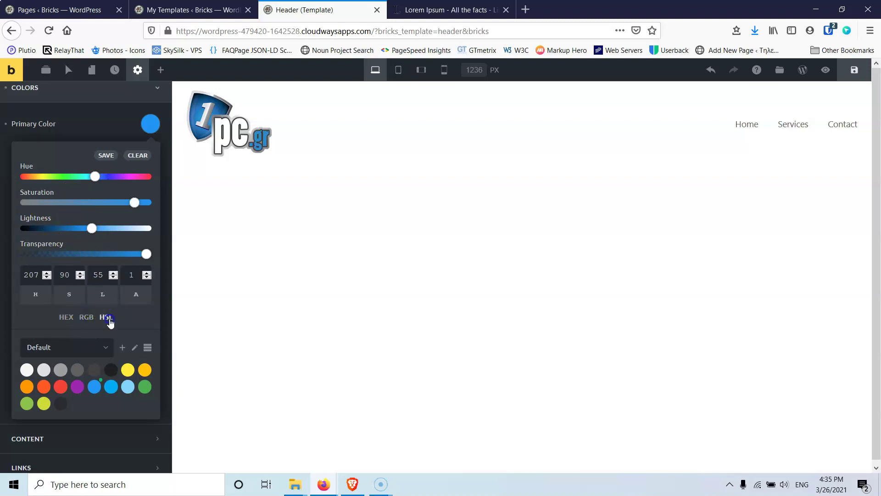
- Switch the primary color to HEX format and the custom palette, and adjust its hue, saturation and lightness to blue #0b00e6
left_click(68, 317)
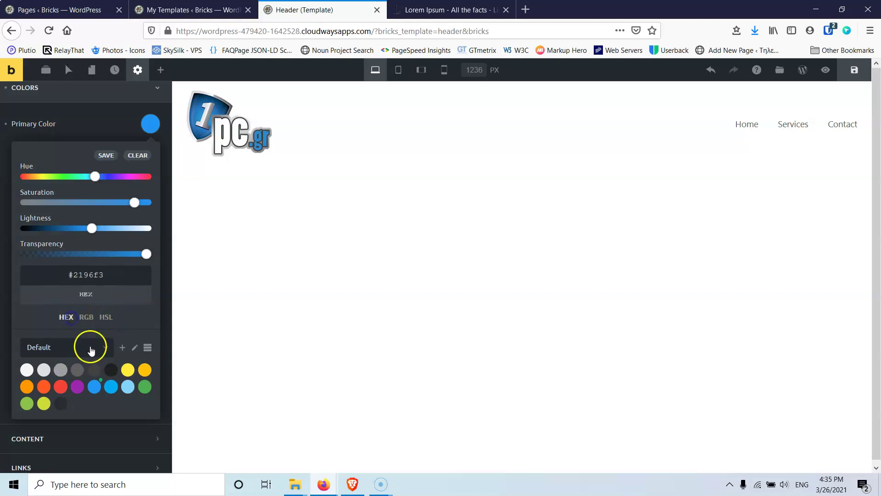
left_click(89, 347)
left_click(69, 365)
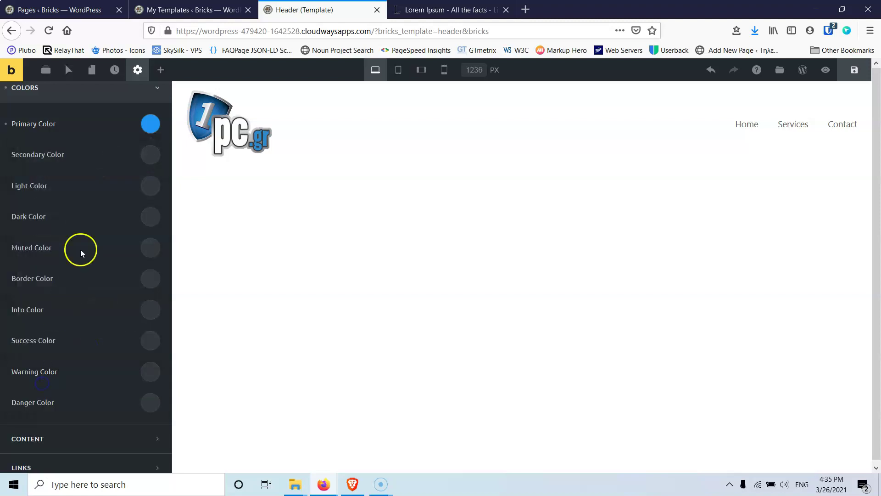
left_click(148, 127)
left_click_drag(90, 176, 147, 201)
left_click_drag(92, 228, 81, 228)
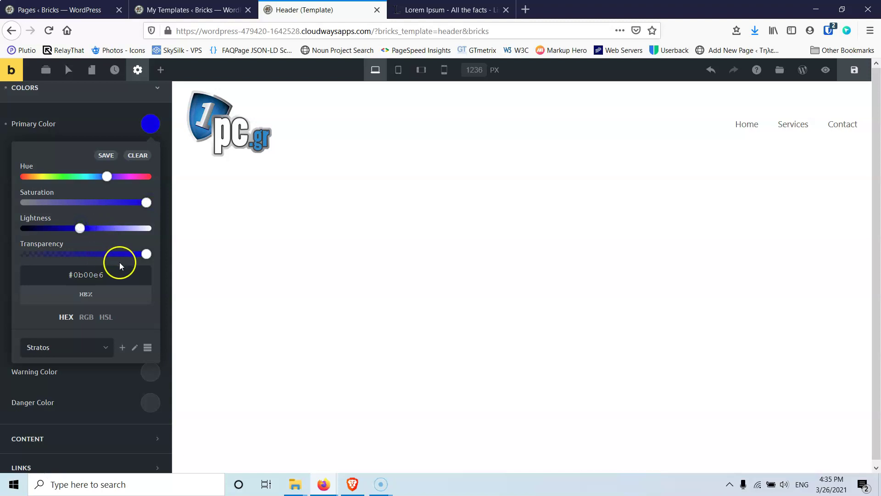
left_click(123, 126)
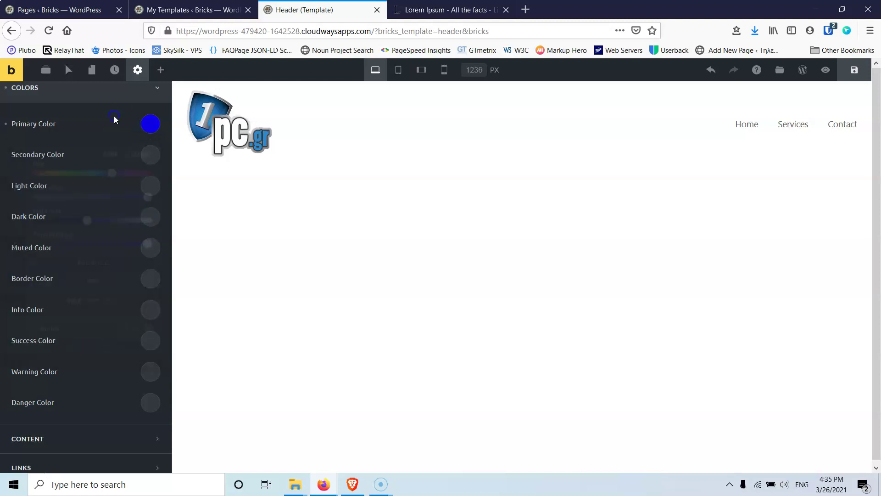
- Set the secondary color to yellow #ffeb3b from the Default palette
left_click(146, 158)
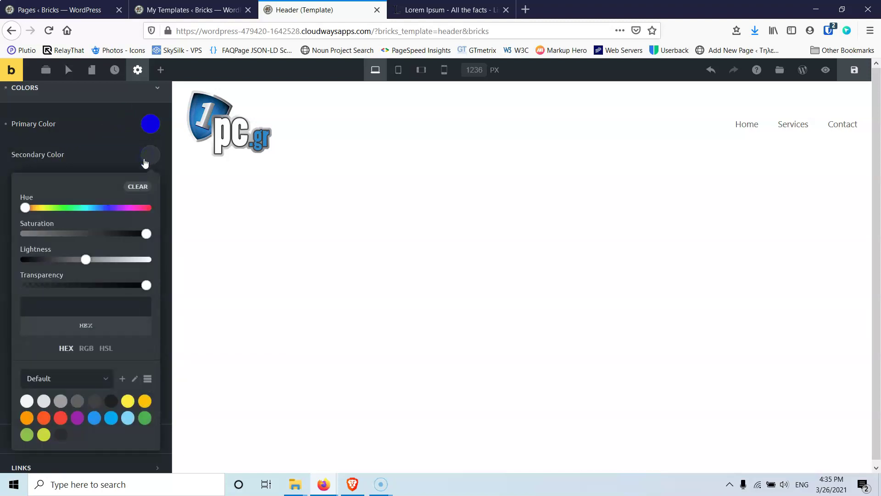
left_click(68, 382)
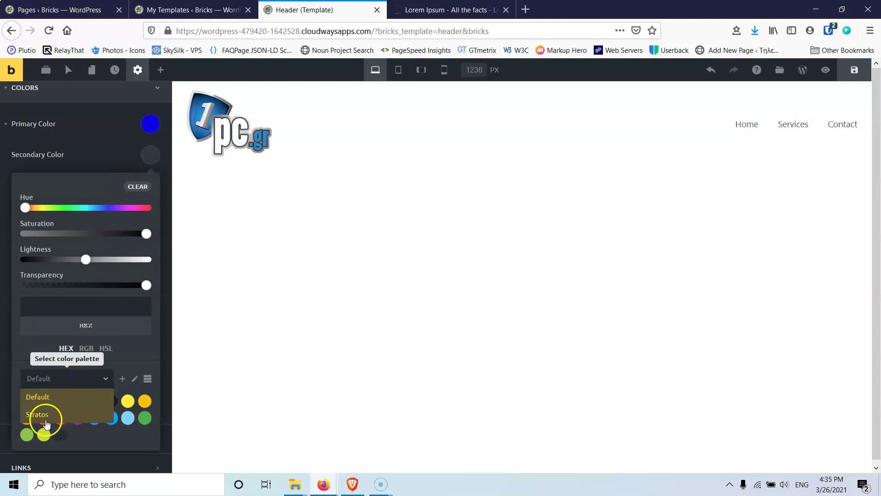
left_click(46, 420)
left_click(159, 157)
left_click(52, 379)
left_click(51, 396)
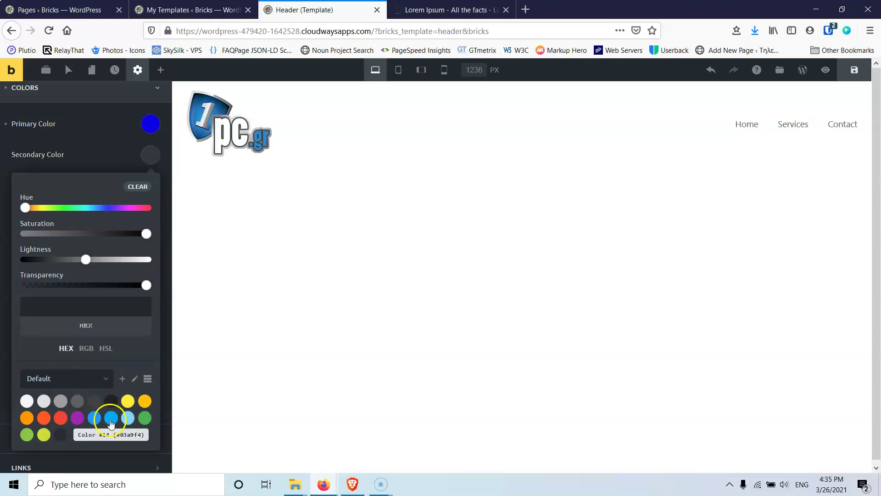
left_click(128, 401)
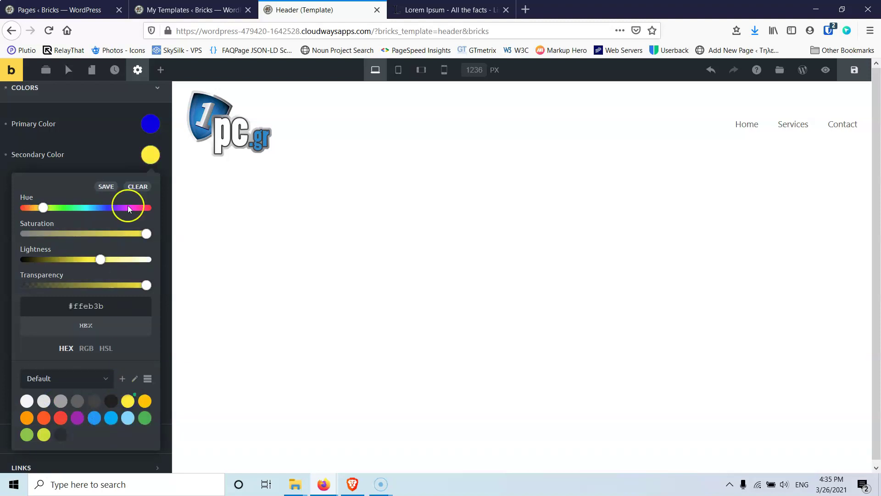
left_click(107, 148)
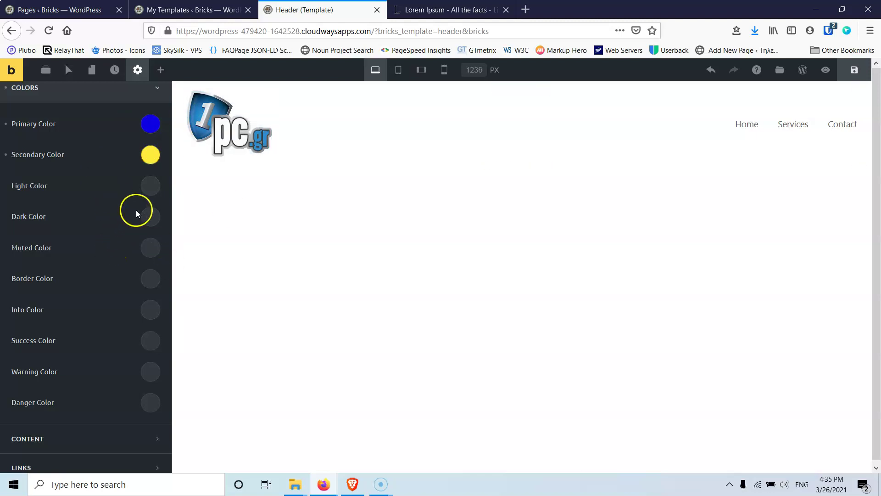
- Set the section maximum width in the theme style's content settings to 1200 px
scroll(89, 303, "down", 1)
scroll(89, 303, "down", 4)
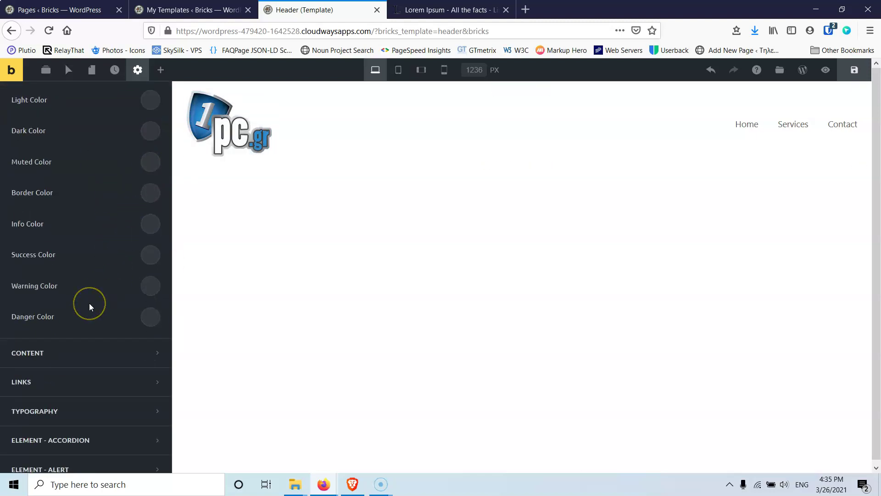
left_click(73, 320)
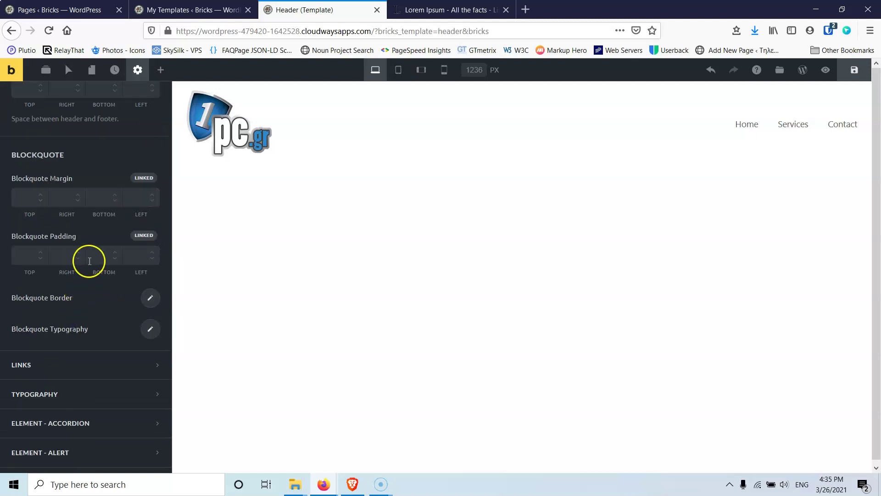
scroll(89, 227, "up", 5)
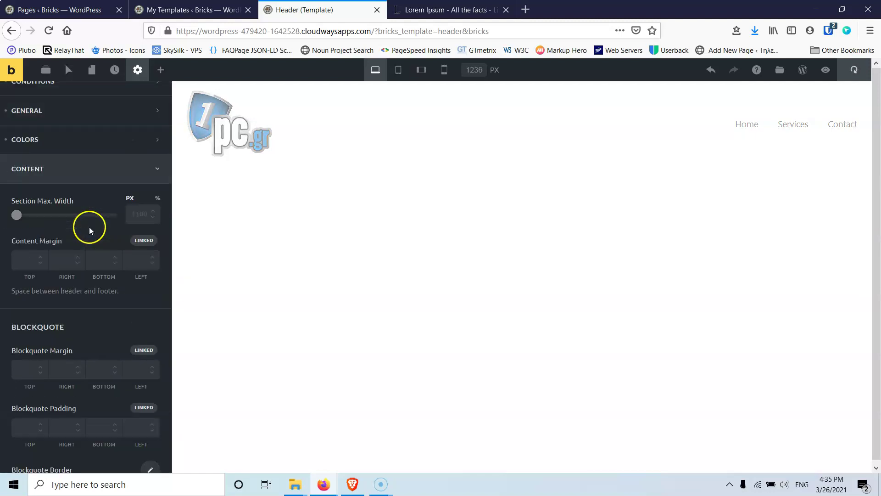
scroll(89, 227, "down", 2)
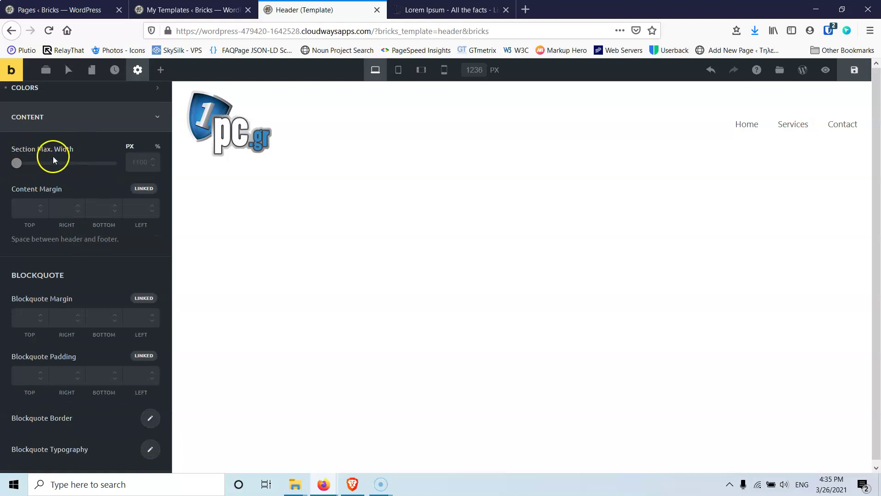
left_click(141, 162)
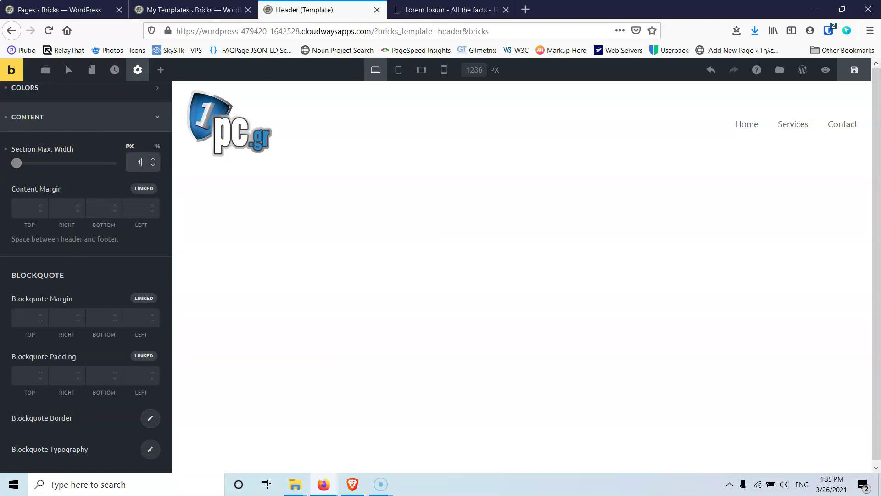
type("1200")
- Look over the blockquote settings and the link styling options of the theme style
scroll(92, 252, "down", 5)
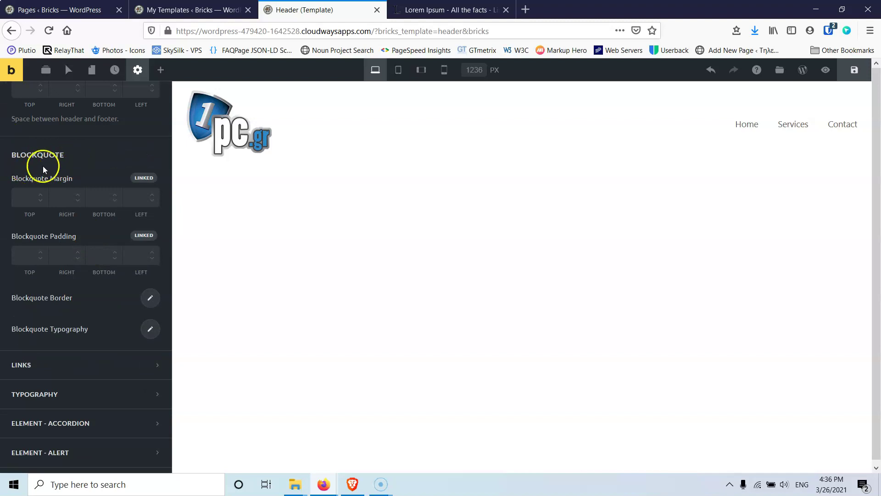
scroll(124, 257, "down", 6)
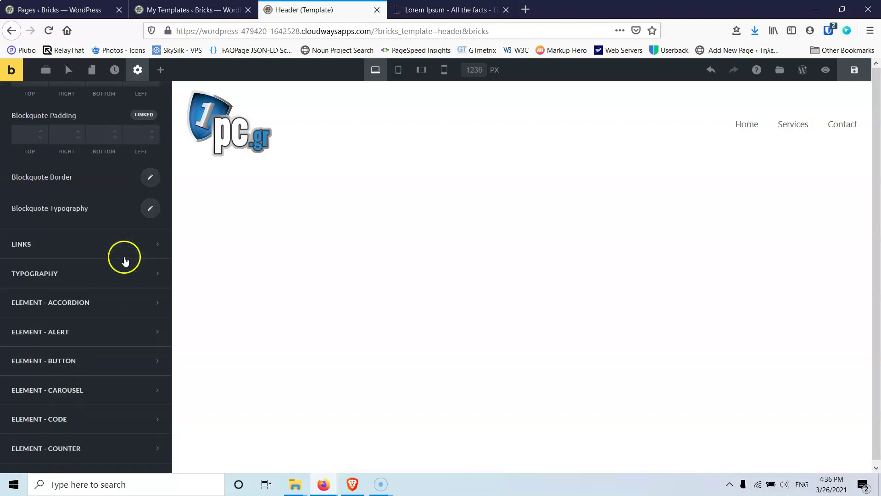
left_click(45, 209)
scroll(63, 212, "down", 7)
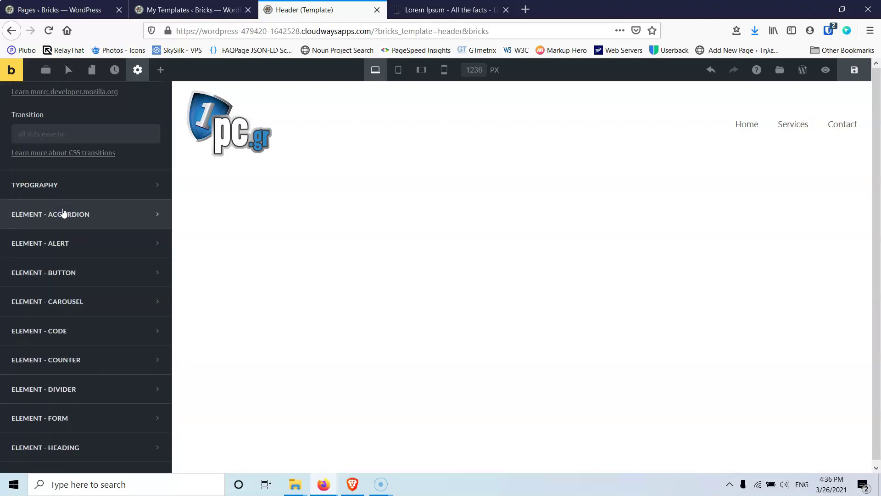
scroll(63, 212, "up", 12)
left_click(147, 215)
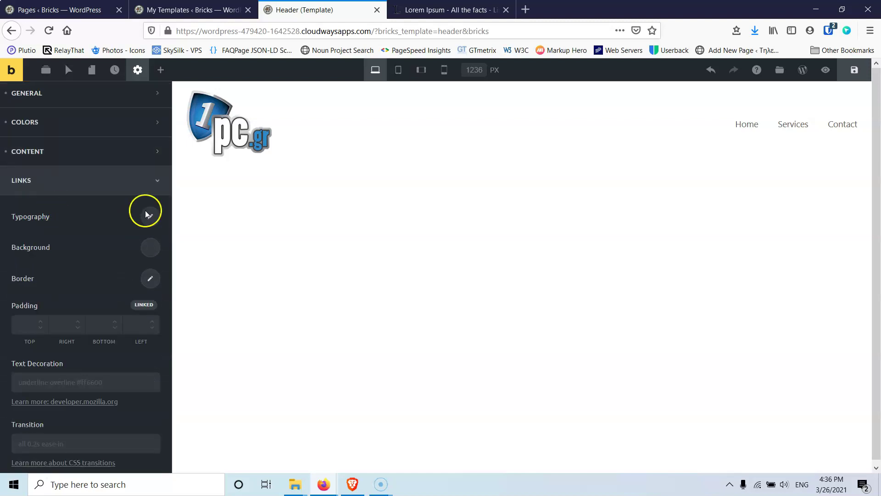
scroll(87, 229, "down", 10)
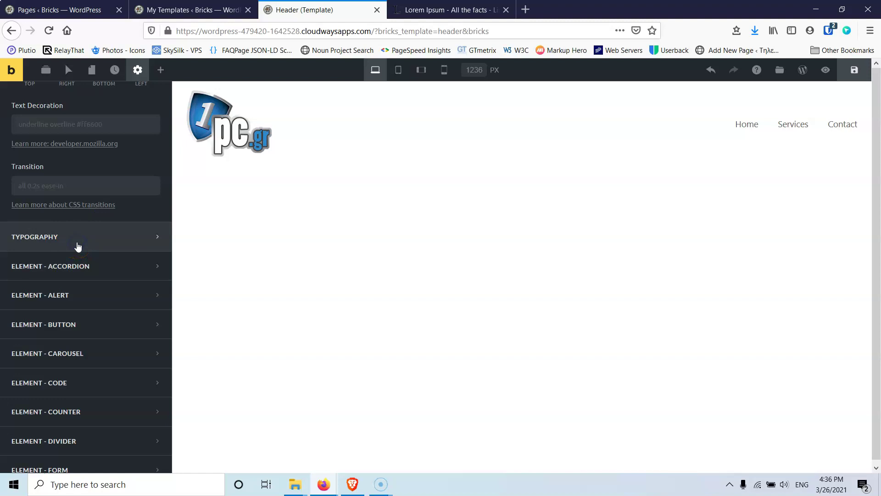
- Set the body typography's font family to Ubuntu
left_click(99, 251)
scroll(98, 251, "up", 8)
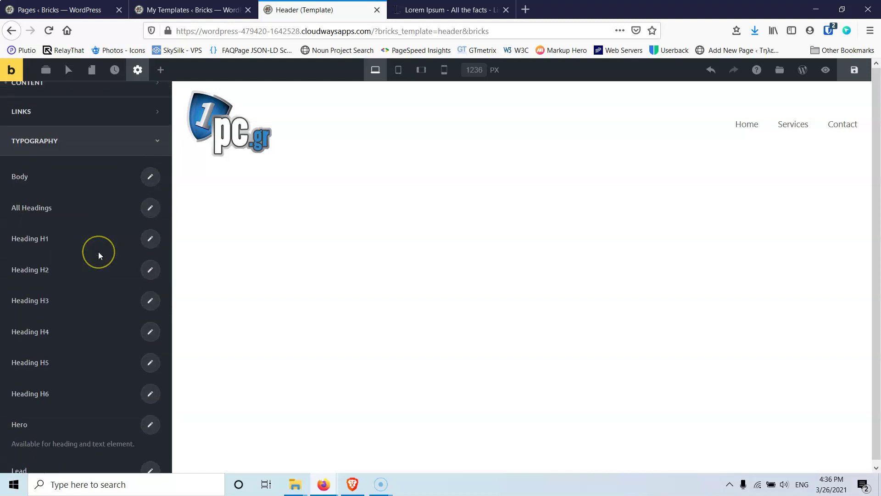
left_click(149, 212)
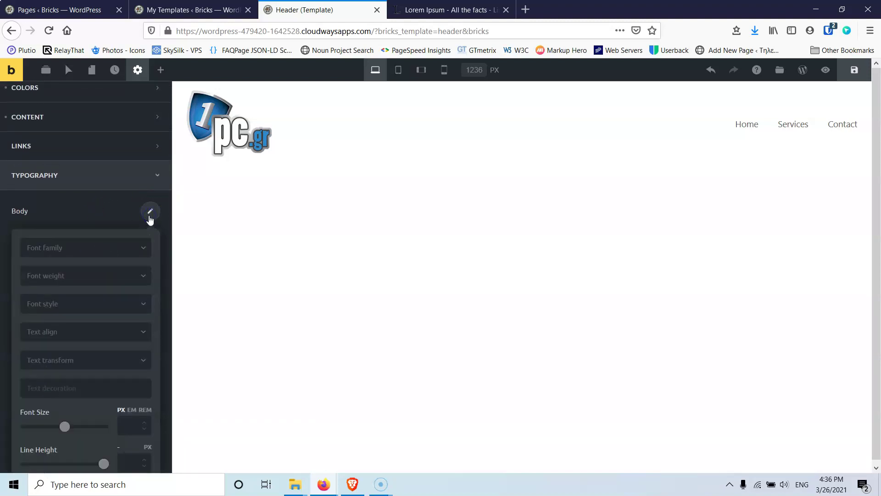
left_click(81, 256)
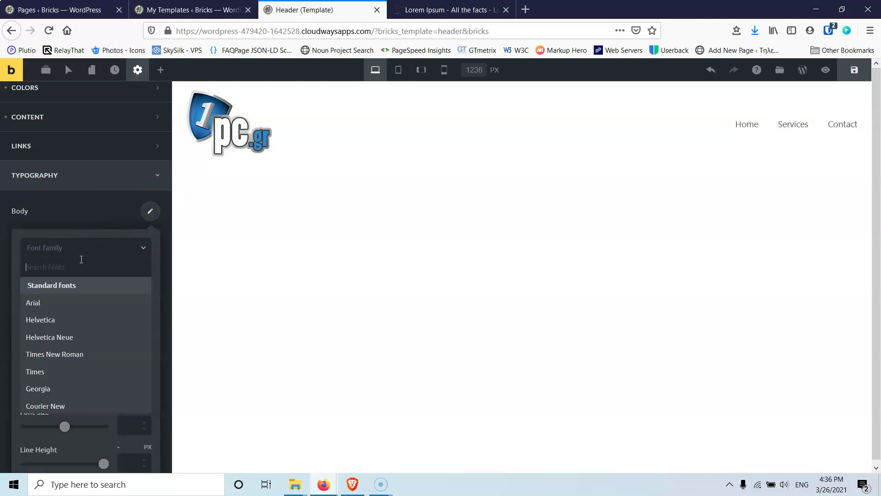
type("ubun")
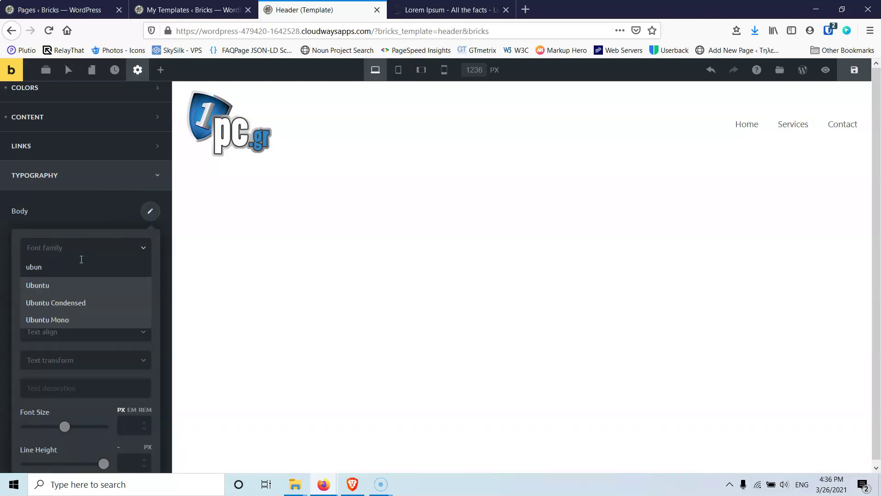
left_click(62, 286)
- Give the body typography a font weight of 400, Normal font style and Left text alignment
left_click(75, 277)
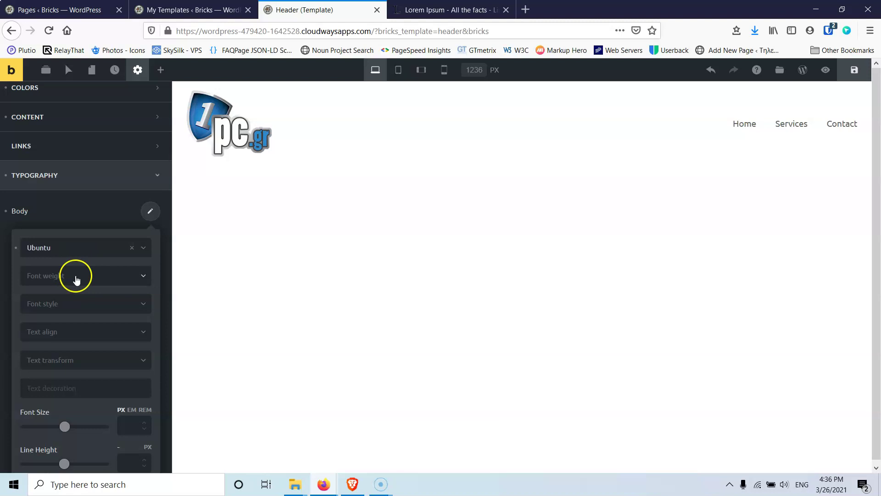
left_click(52, 315)
left_click(62, 311)
left_click(65, 321)
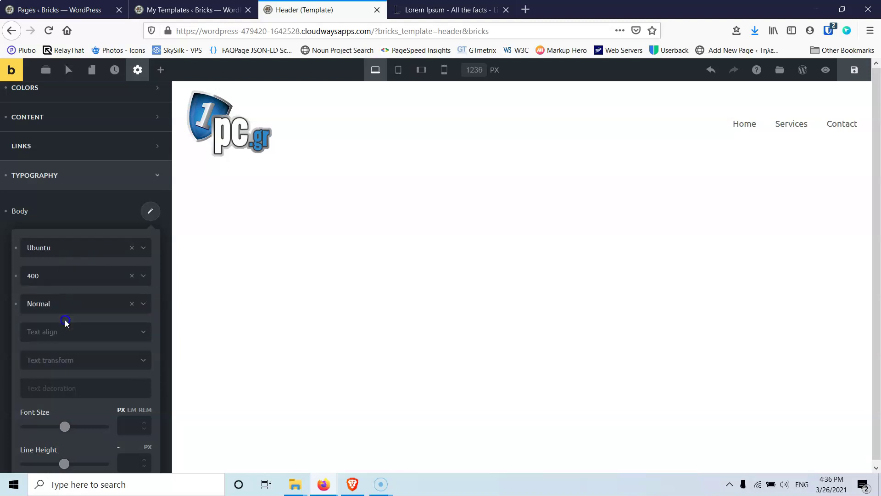
left_click(61, 338)
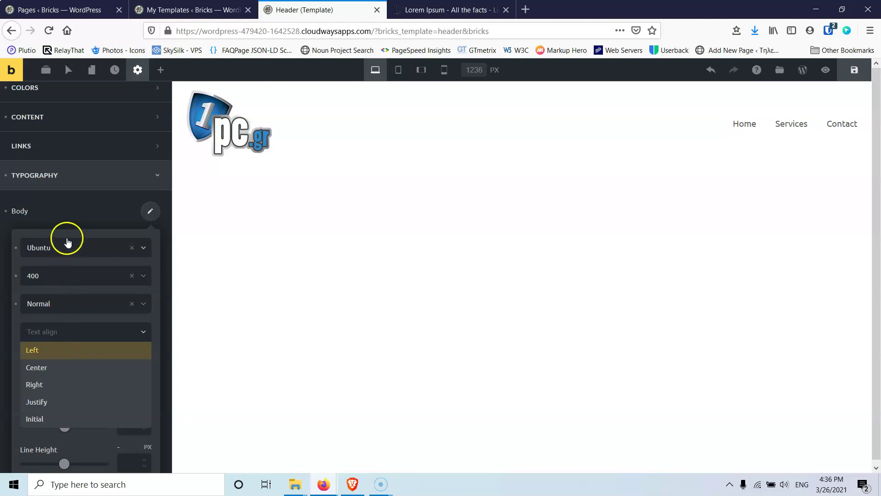
left_click(42, 353)
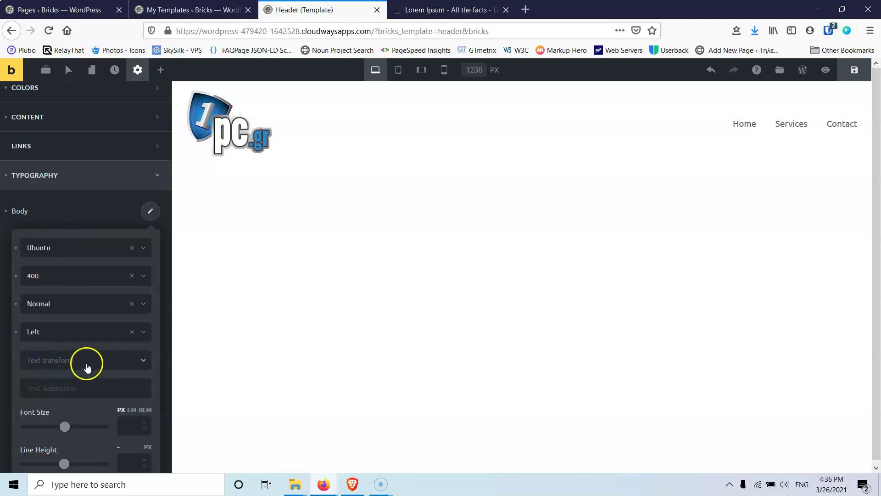
- Set the body text color to black with the hex value 000000
scroll(86, 365, "down", 1)
scroll(86, 363, "down", 3)
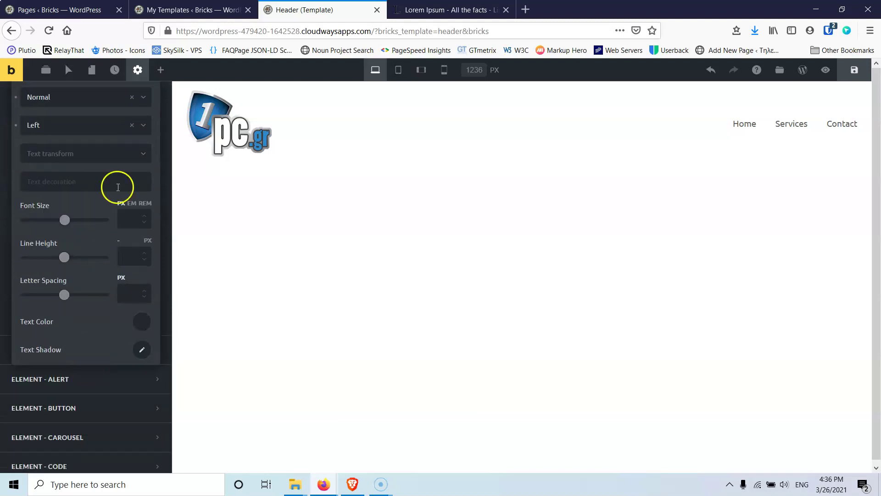
left_click(140, 323)
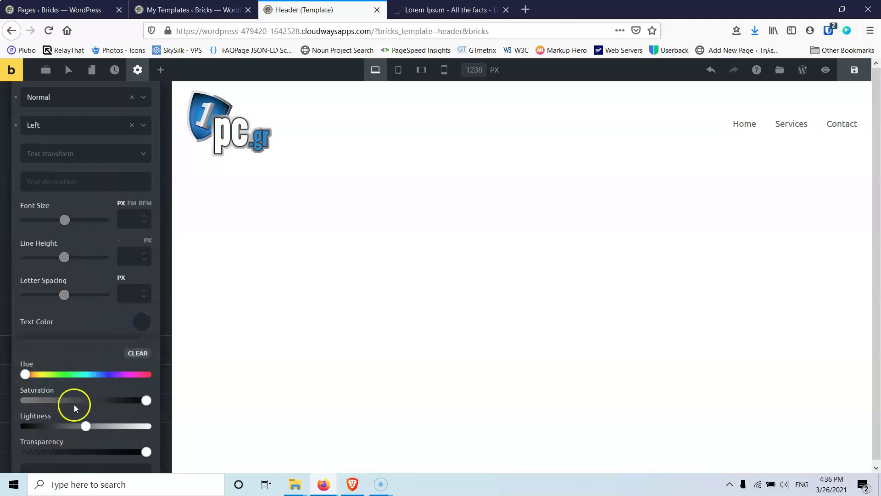
scroll(94, 406, "down", 1)
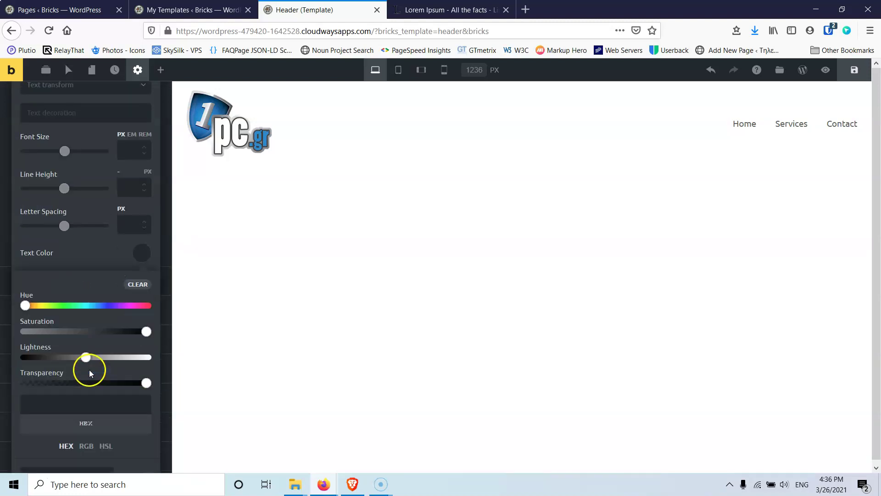
left_click(86, 404)
type("000000")
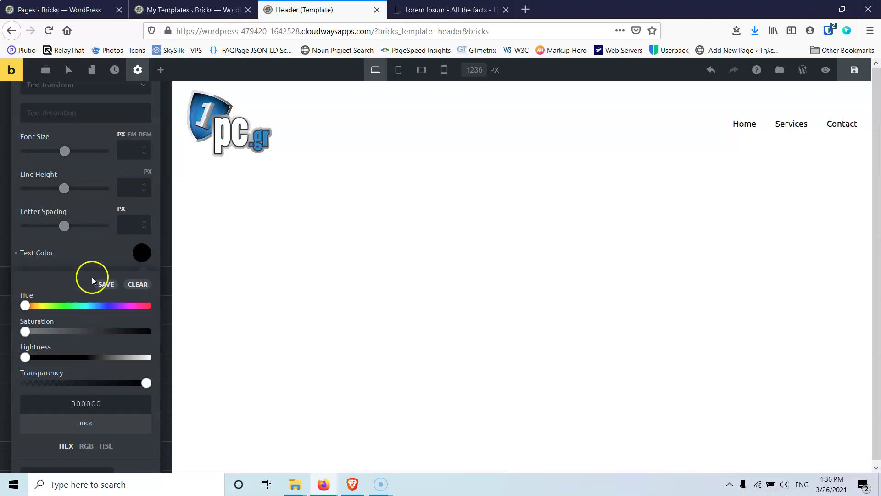
- Save the black text color in the Default palette and switch the color picker to the custom palette
left_click(106, 284)
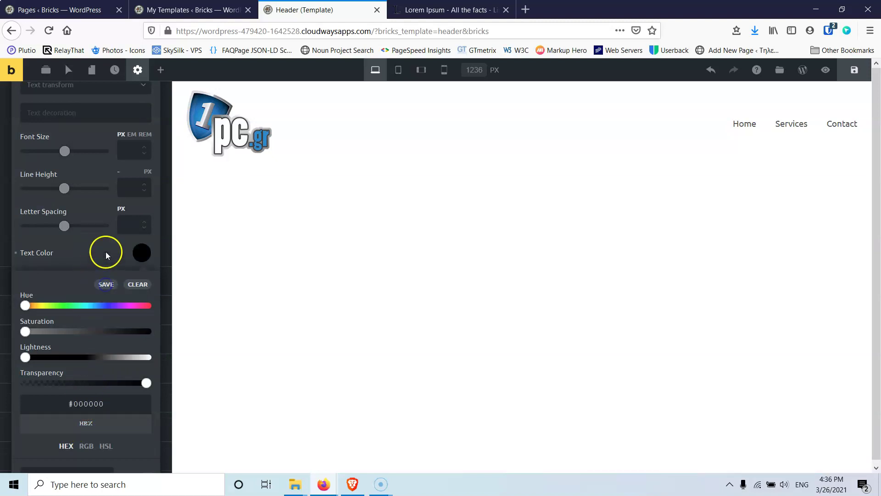
scroll(106, 251, "down", 2)
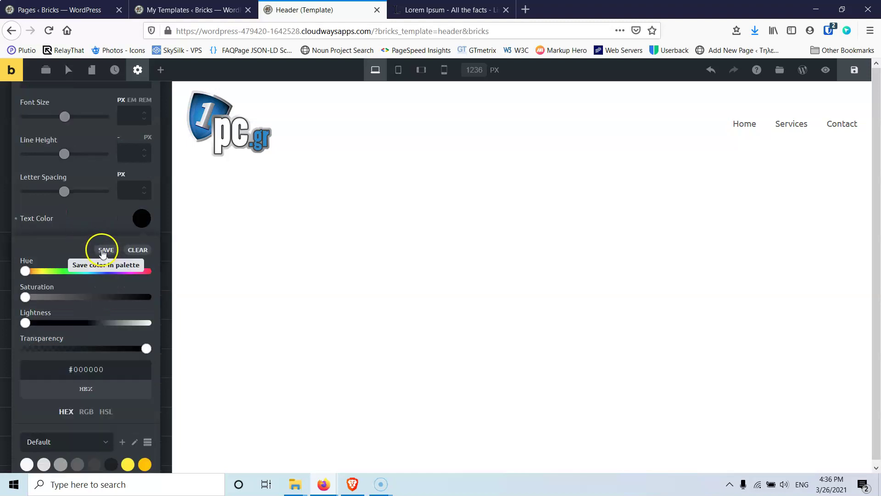
left_click(109, 385)
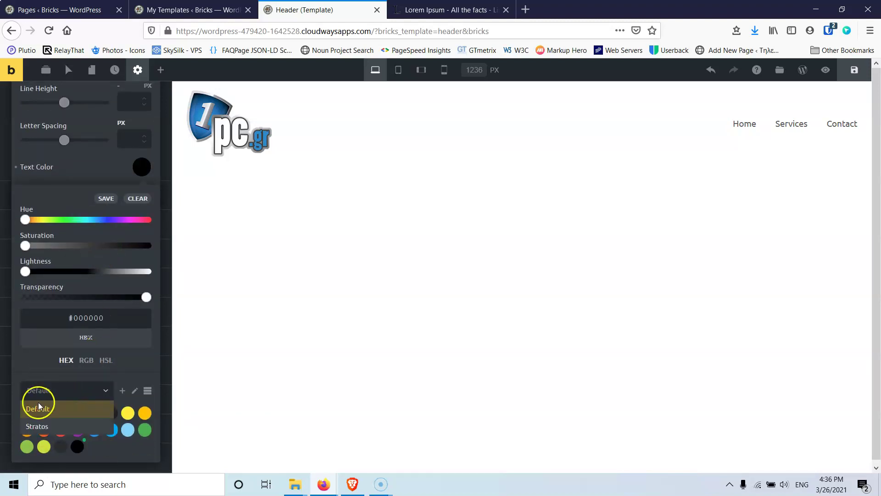
left_click(40, 428)
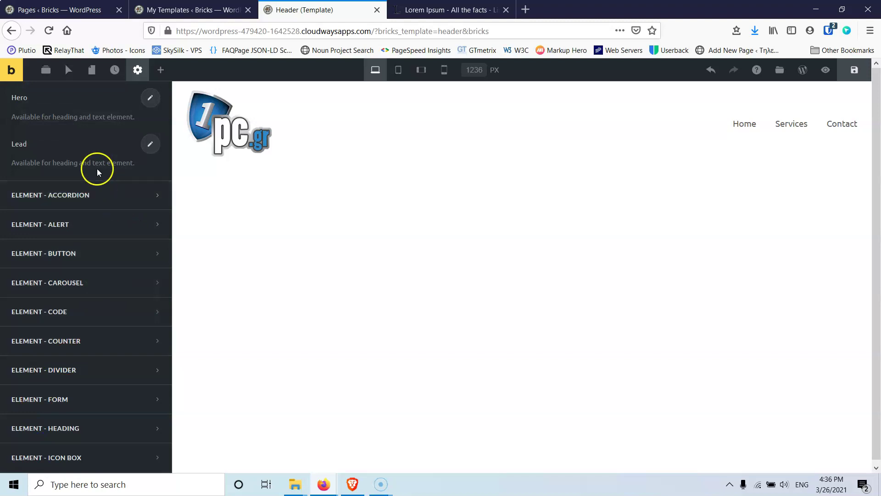
- Reopen the body typography's text color and save the black color in the Stratos palette
scroll(97, 169, "up", 2)
scroll(103, 179, "up", 7)
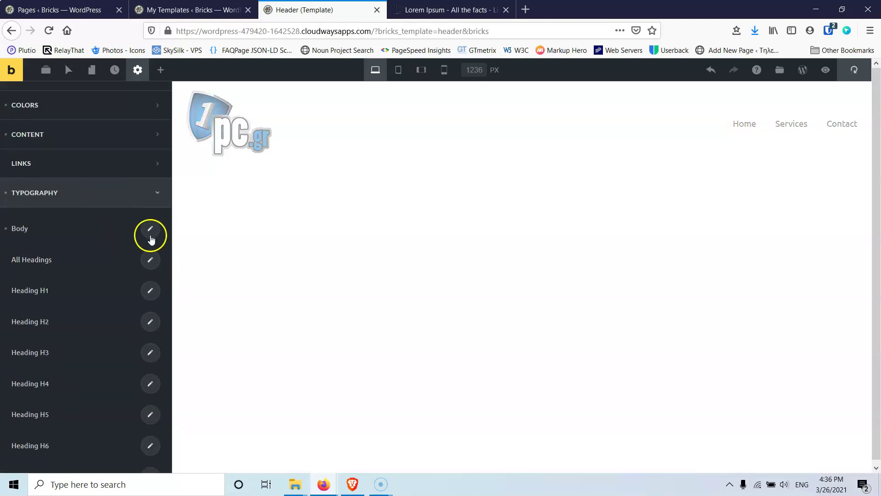
left_click(150, 229)
scroll(88, 316, "down", 5)
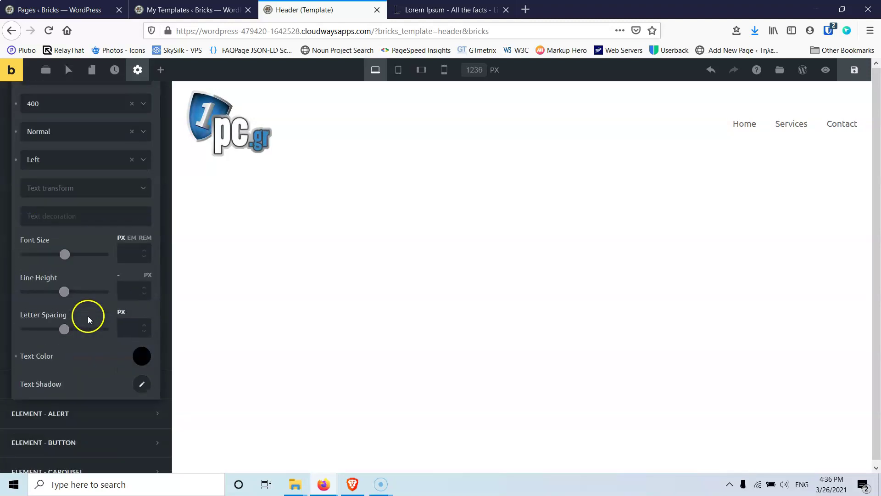
left_click(145, 259)
scroll(87, 322, "down", 2)
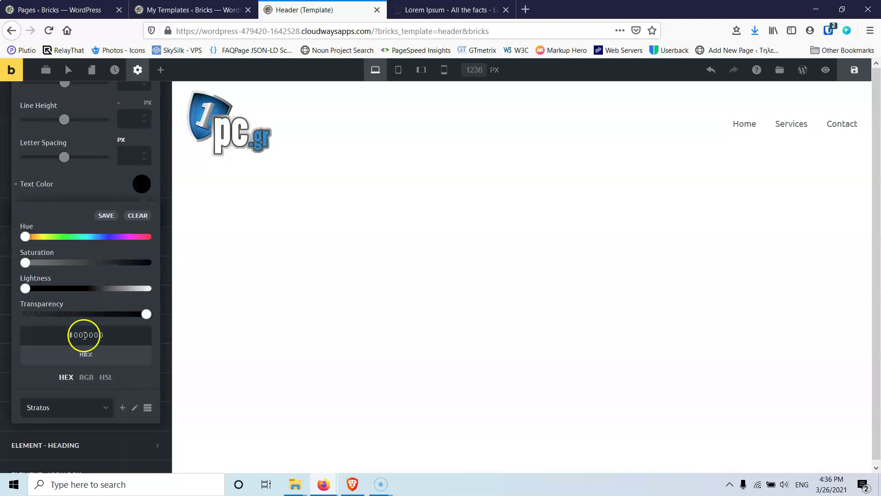
left_click(106, 215)
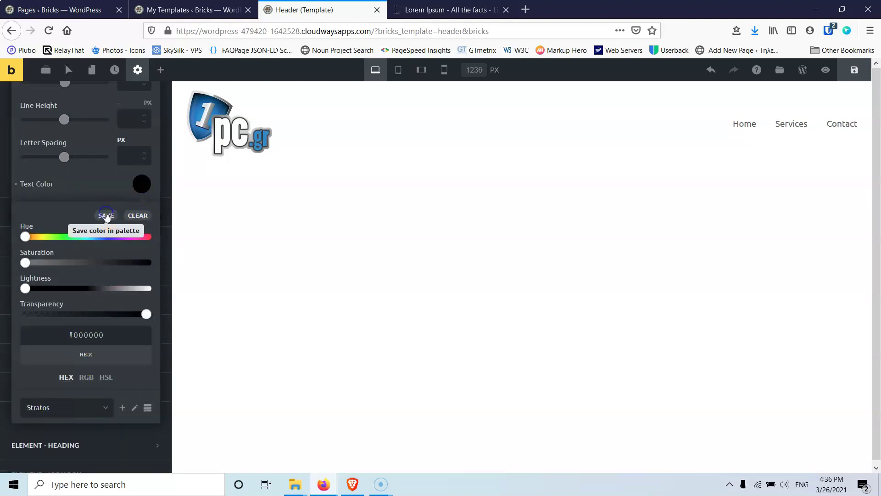
- Set the body text color to fully opaque black, RGB 0, 0, 0 with alpha 1, and close the body typography settings
left_click(146, 315)
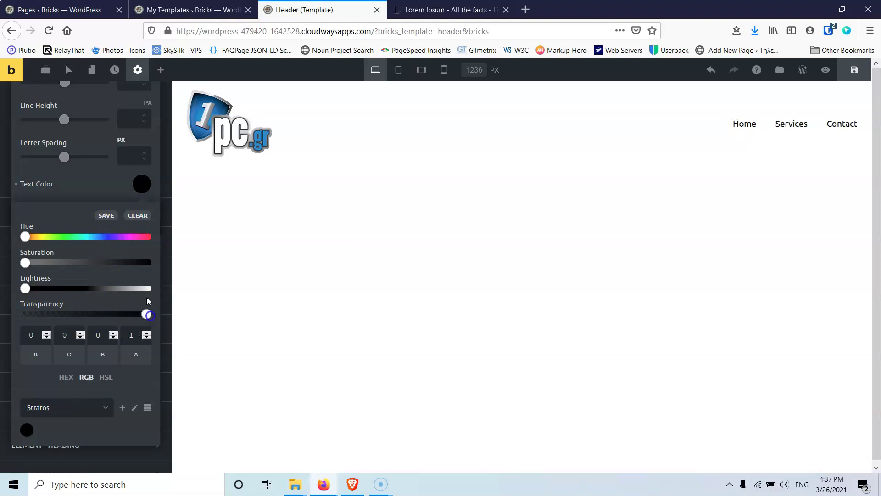
left_click(139, 186)
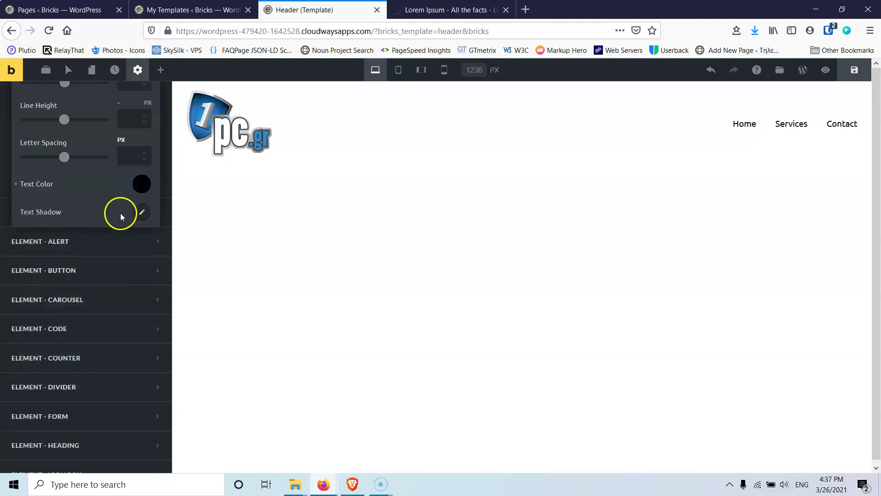
scroll(77, 200, "up", 5)
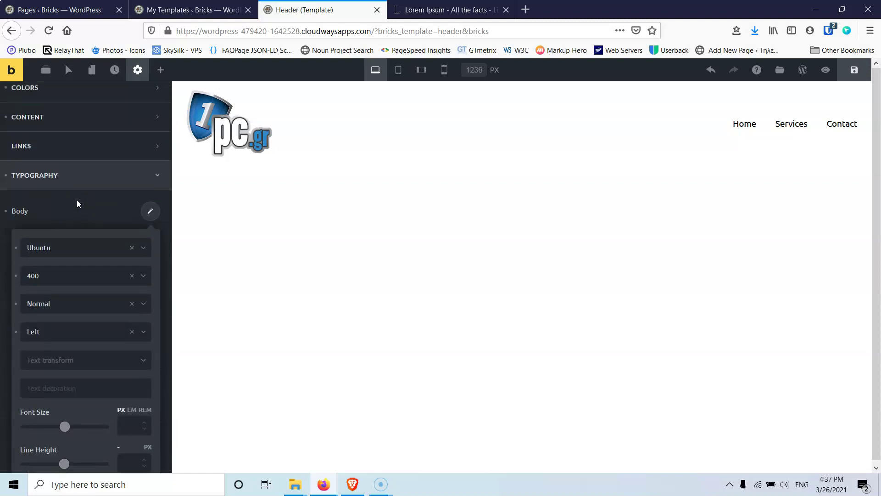
left_click(150, 213)
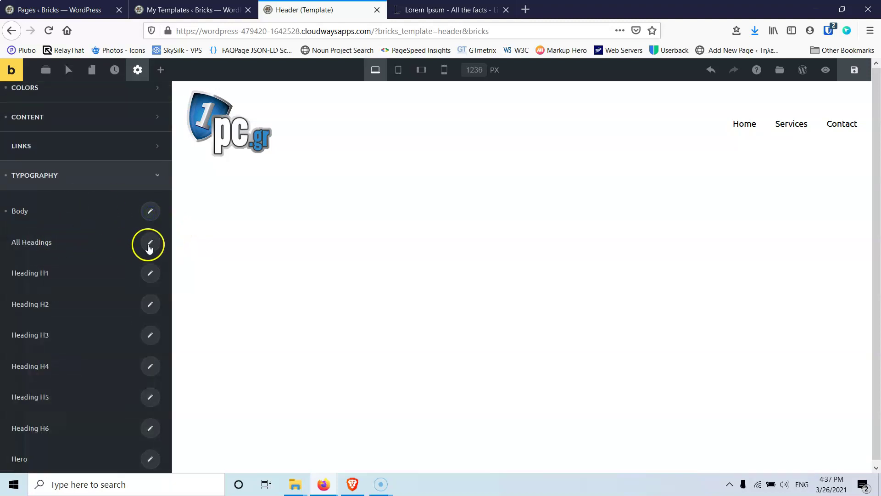
- Set the font family for All Headings to Roboto
left_click(149, 246)
left_click(69, 280)
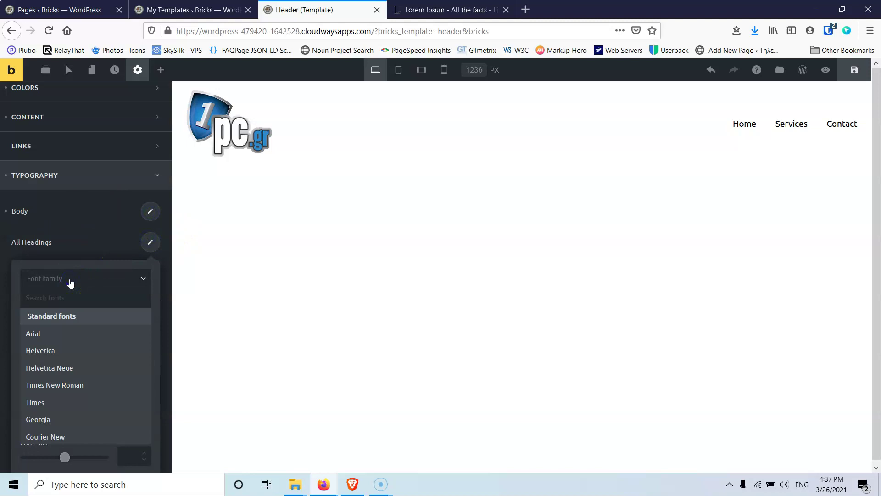
type("rob")
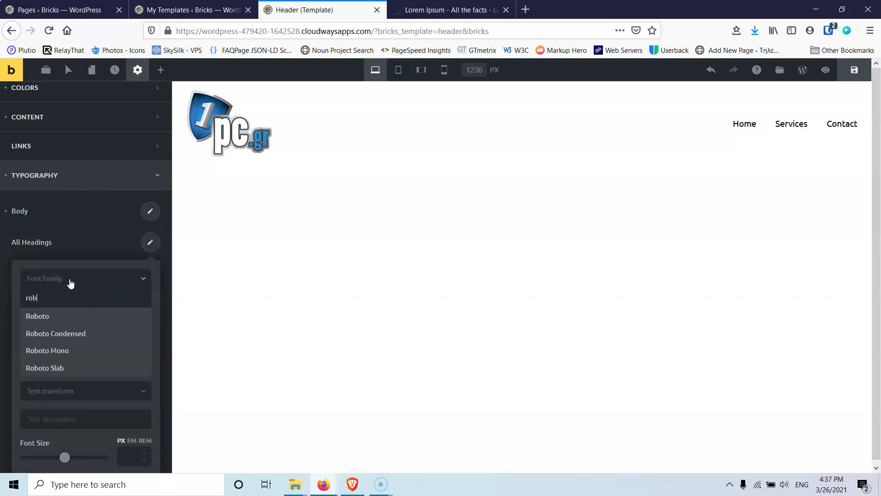
left_click(60, 318)
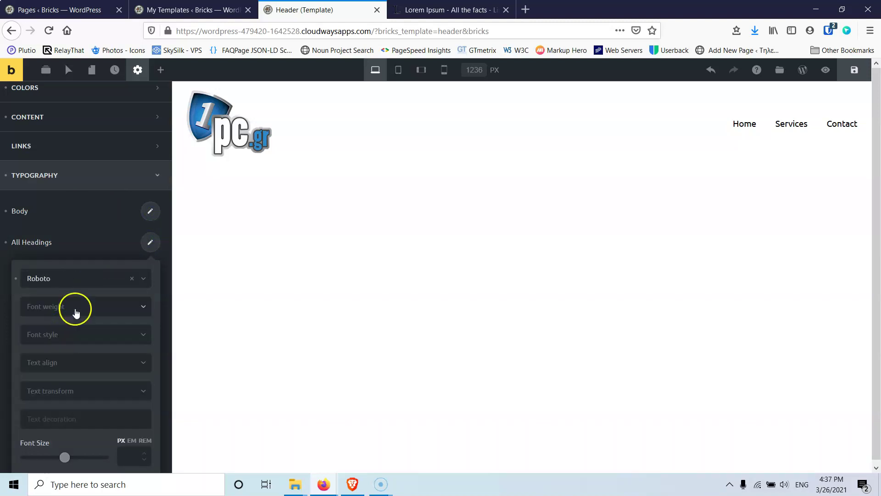
- Set the All Headings text color to black (#000000) from the Default palette and close the heading settings
scroll(76, 312, "down", 2)
scroll(76, 312, "down", 4)
left_click(141, 318)
scroll(139, 317, "down", 3)
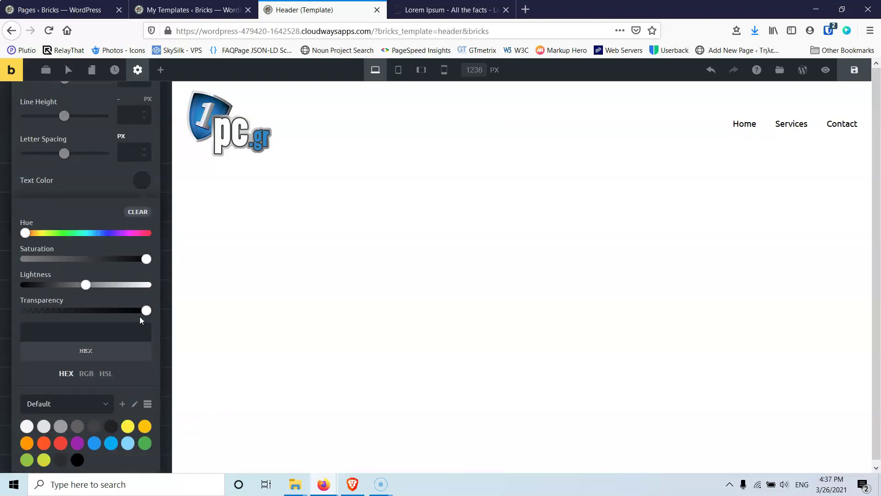
left_click(76, 441)
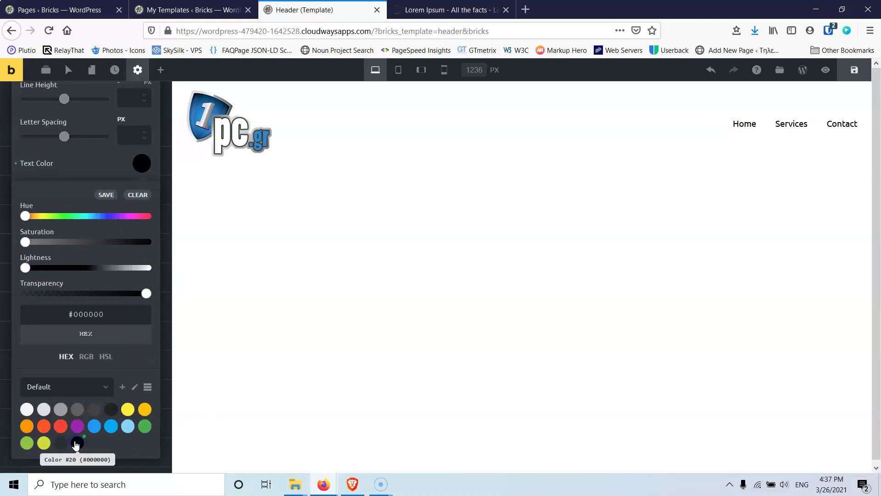
left_click(108, 157)
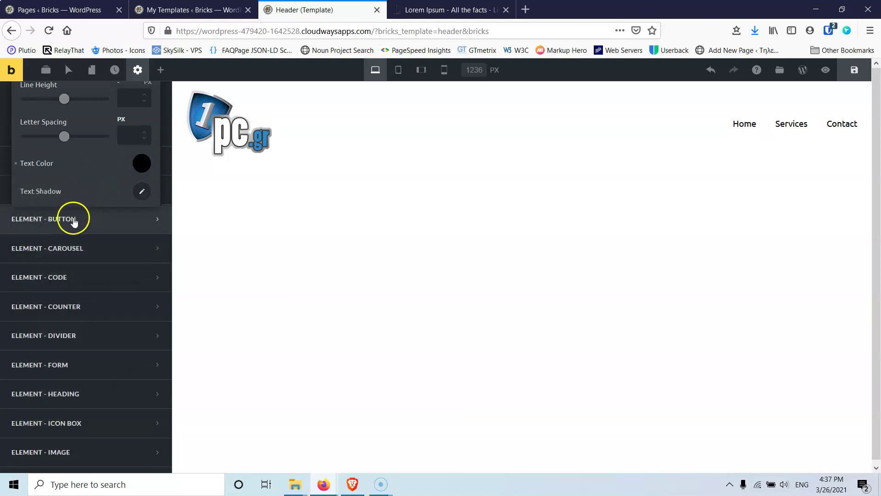
left_click(188, 223)
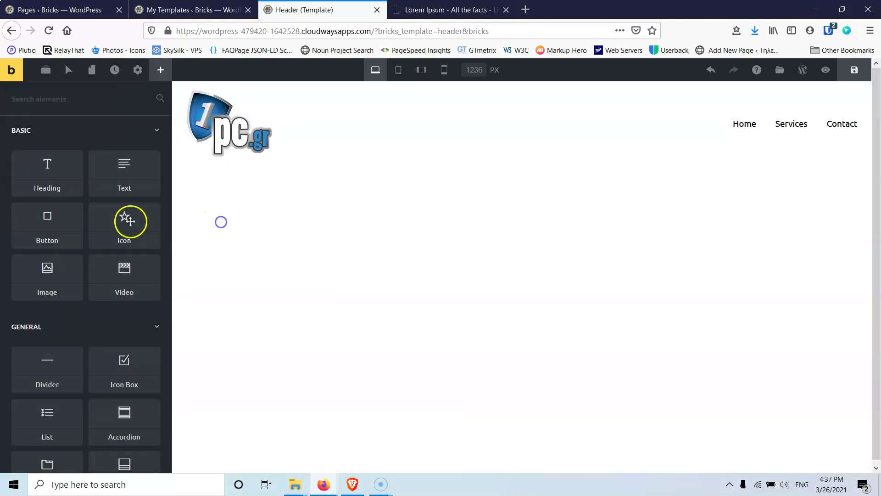
- Reopen the Stratos theme style and expand its typography settings
left_click(137, 65)
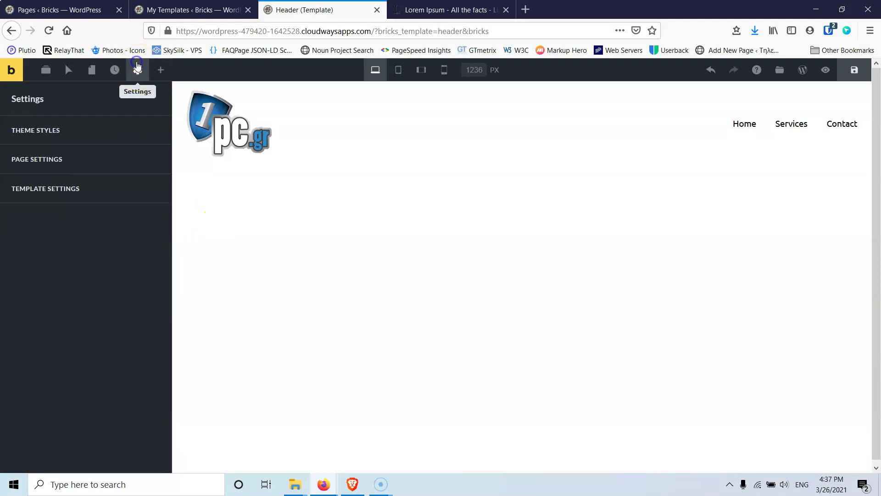
left_click(51, 131)
scroll(55, 296, "down", 1)
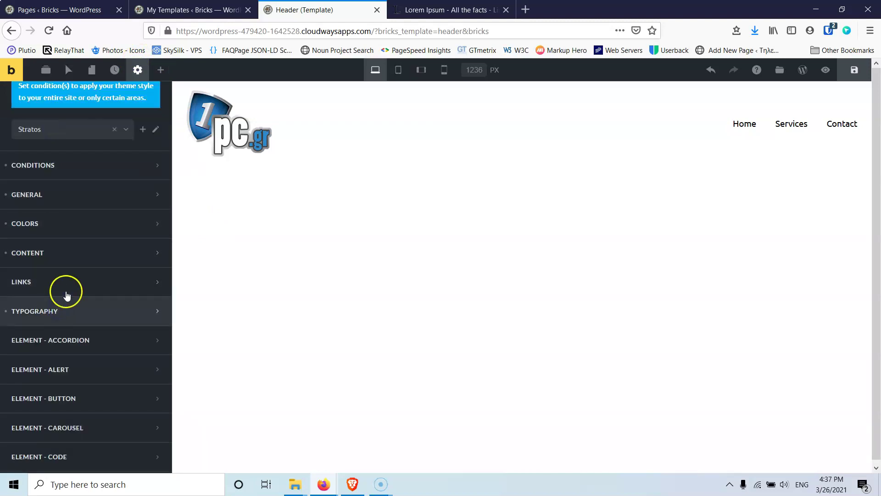
left_click(38, 321)
scroll(49, 250, "down", 2)
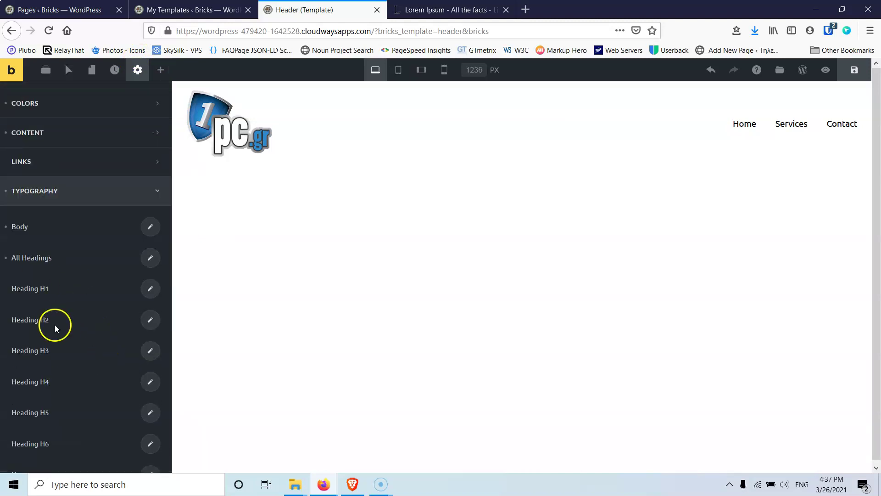
- Examine the typography options available for Heading H1, from font family to text shadow, and close them
left_click(150, 289)
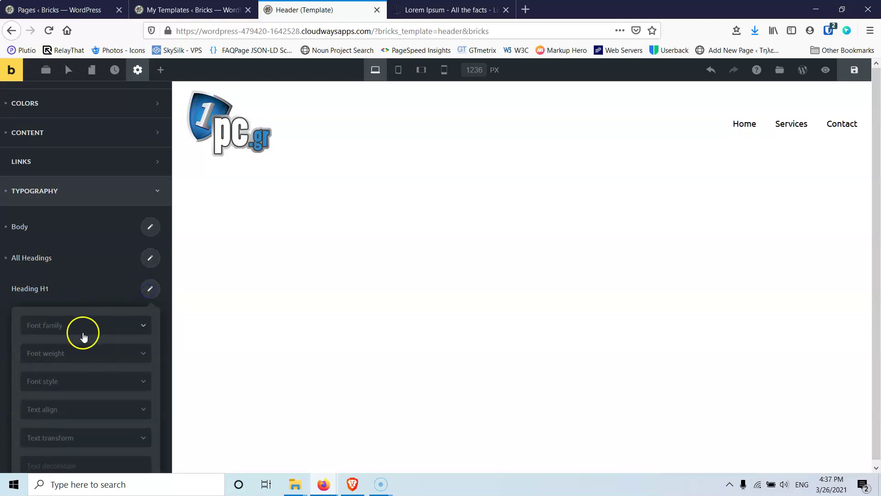
scroll(79, 328, "down", 1)
scroll(78, 324, "down", 5)
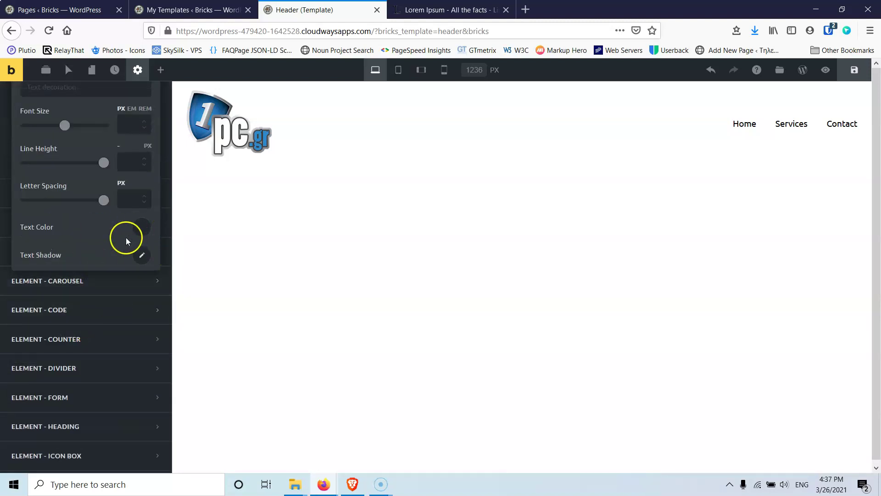
scroll(132, 287, "up", 5)
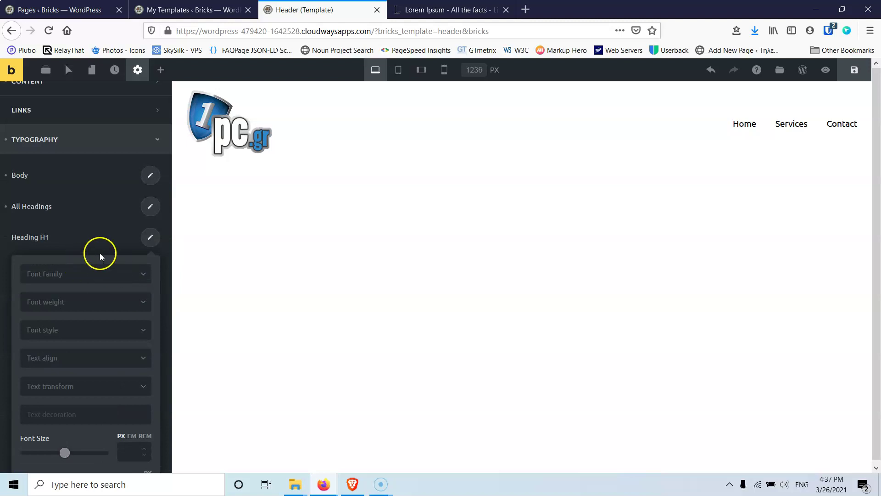
left_click(150, 237)
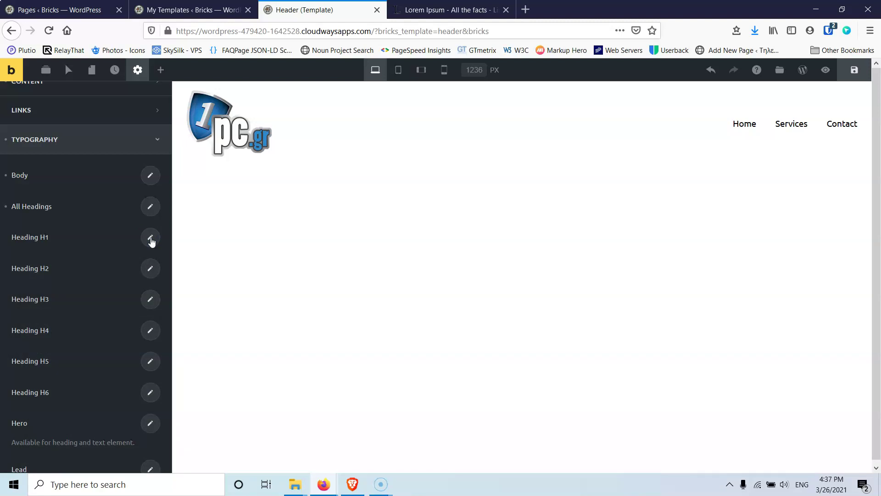
left_click(153, 240)
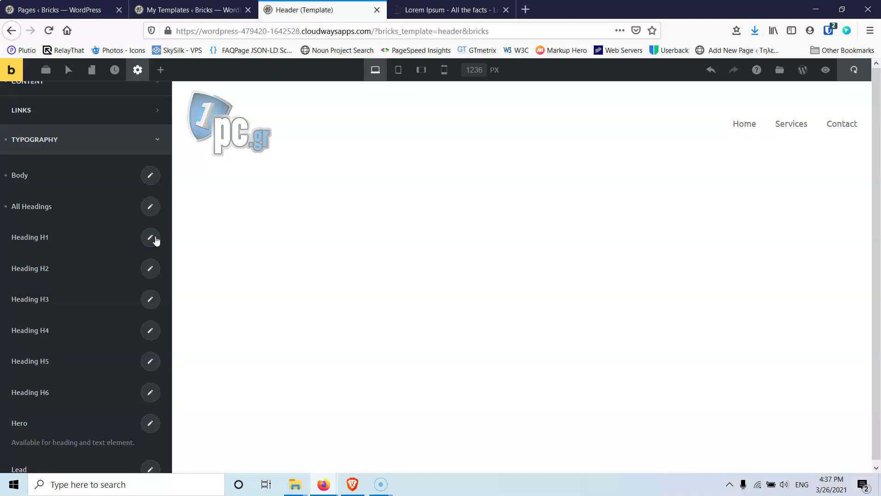
left_click(154, 238)
left_click(131, 294)
scroll(131, 296, "down", 4)
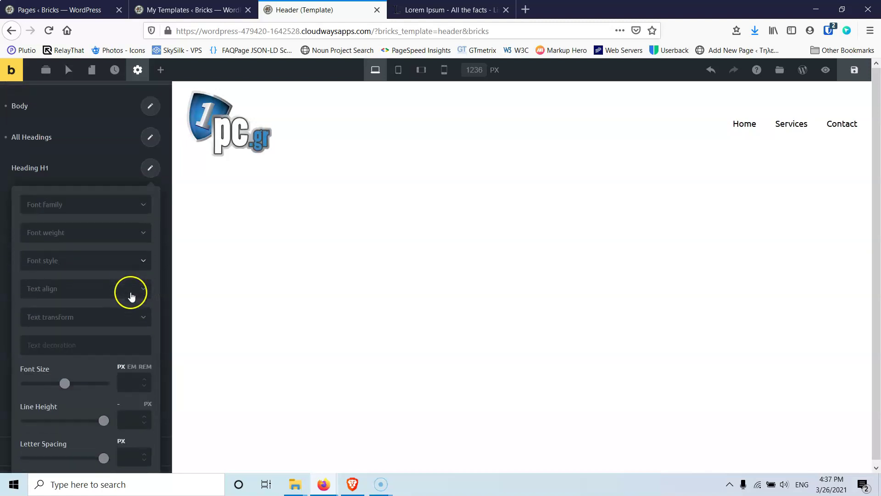
scroll(110, 230, "up", 1)
scroll(104, 258, "up", 4)
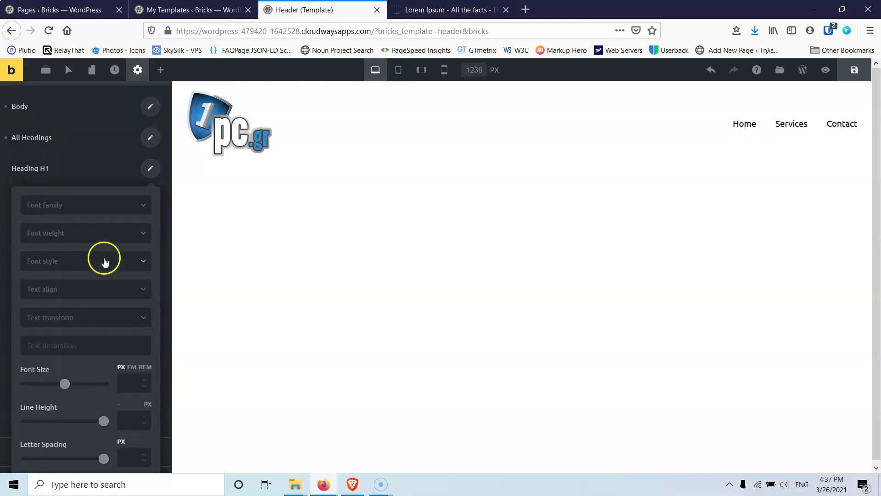
scroll(104, 255, "down", 4)
scroll(87, 225, "up", 1)
scroll(87, 224, "down", 1)
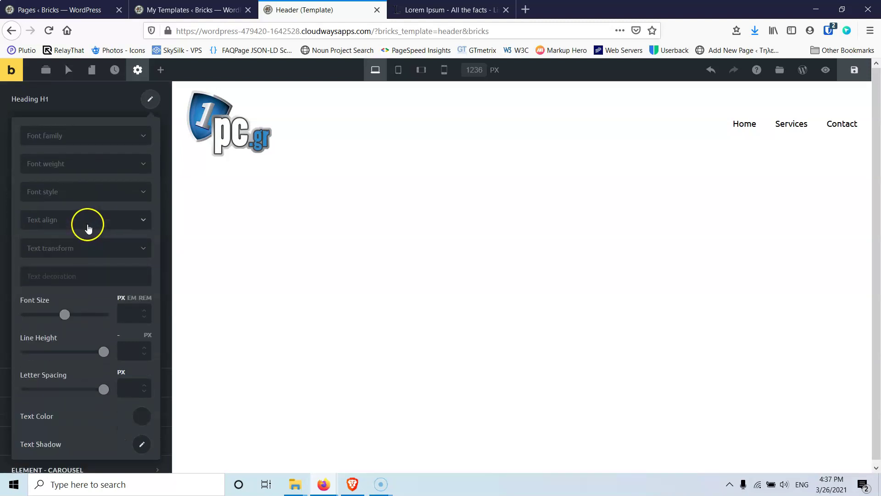
left_click(149, 102)
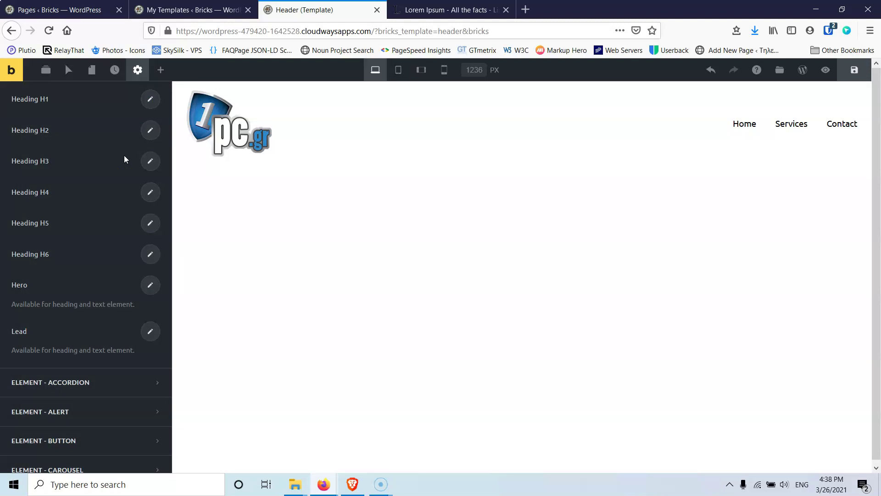
- Look through the Hero and Lead typography entries and the element-specific sections of the theme style
scroll(124, 159, "down", 3)
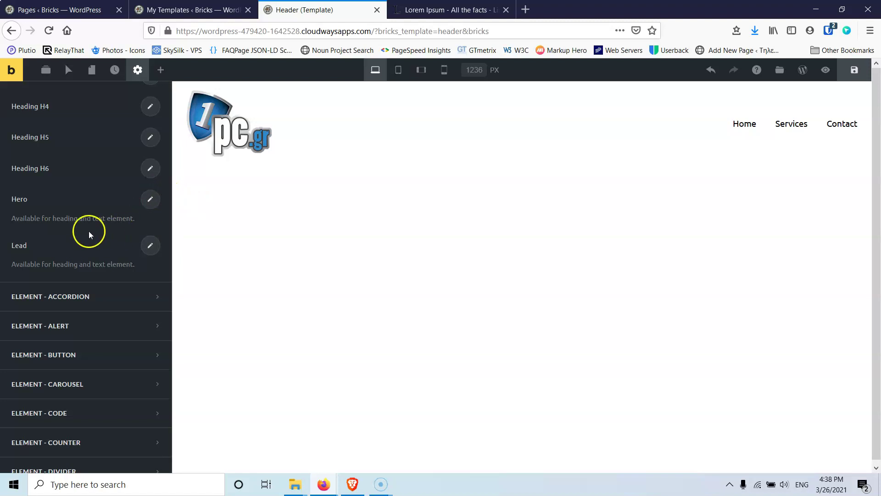
scroll(69, 222, "down", 2)
scroll(101, 227, "down", 4)
scroll(109, 228, "down", 12)
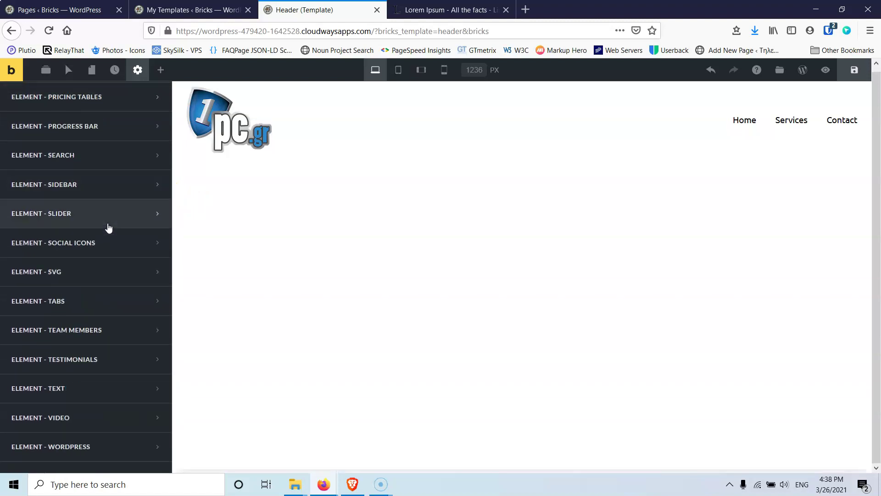
scroll(104, 232, "up", 3)
scroll(105, 234, "down", 3)
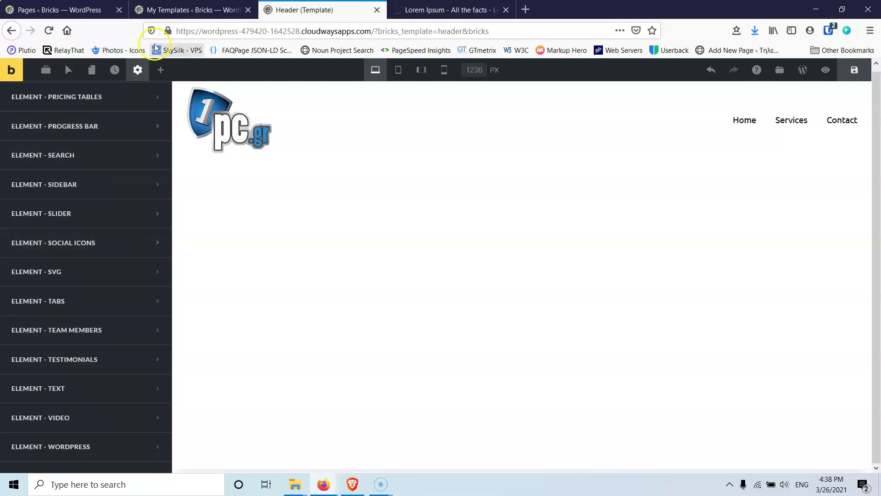
- Open the page settings, check the General section and expand the SEO section with its permalink and title fields
left_click(138, 70)
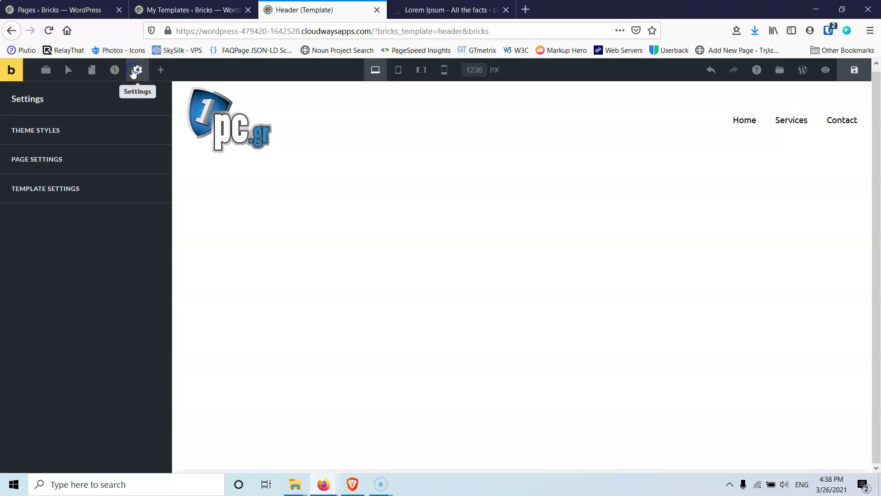
left_click(56, 161)
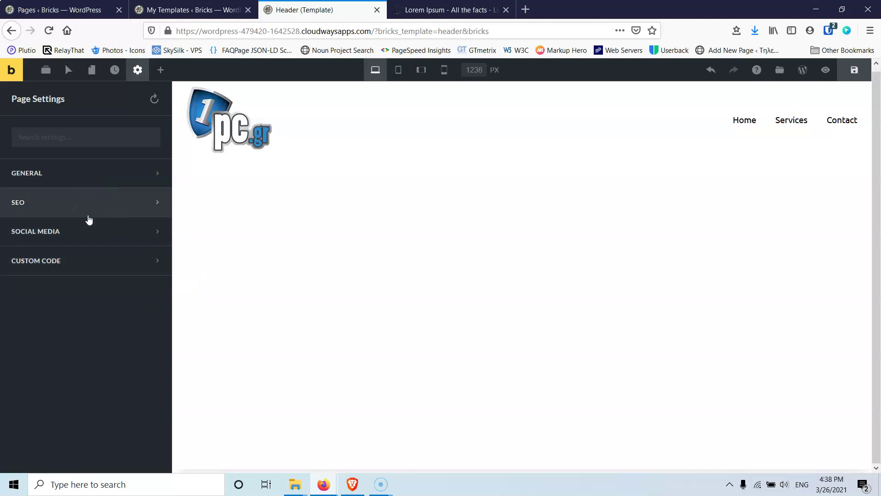
left_click(95, 174)
left_click(60, 189)
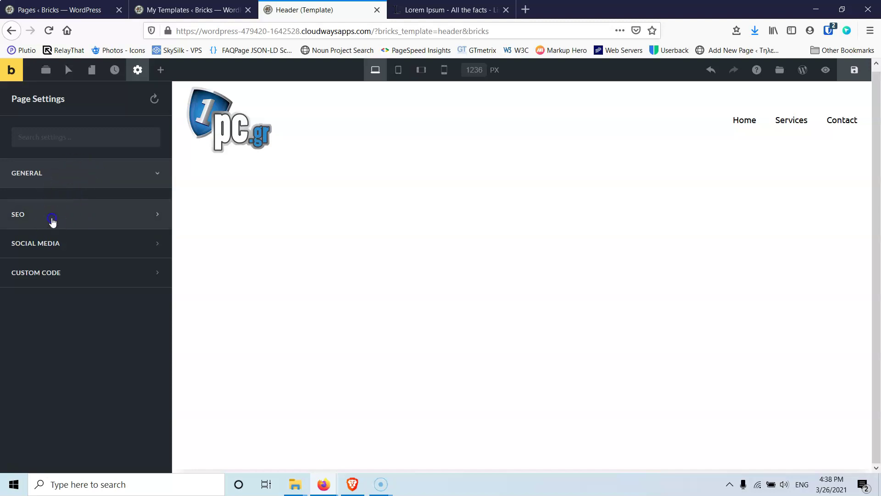
left_click(54, 217)
left_click(88, 195)
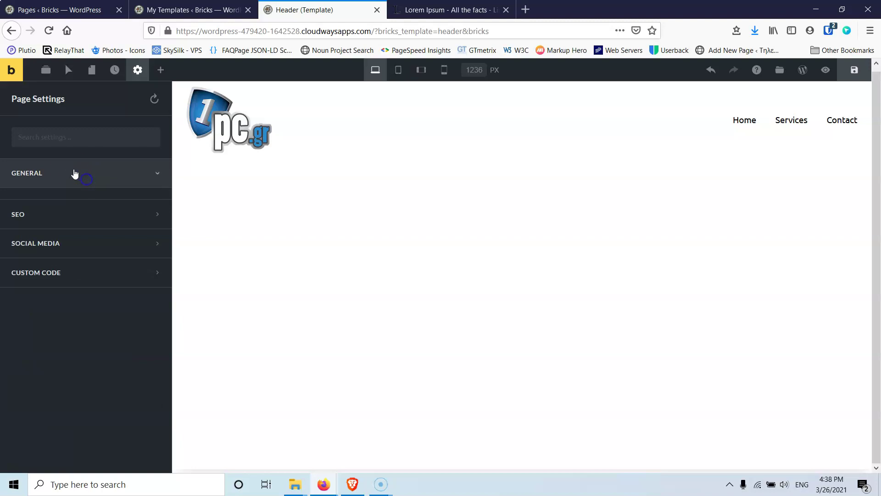
left_click(40, 205)
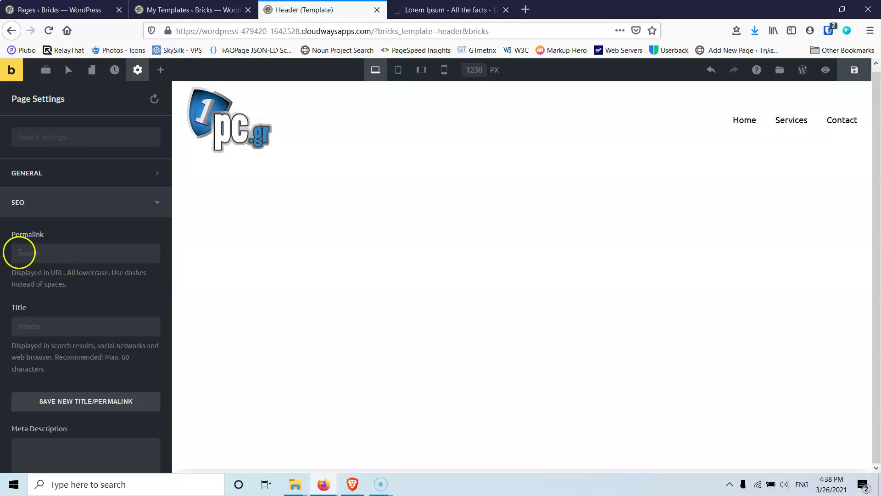
- Look through the remaining SEO fields of the page settings, from meta description and keywords to meta robots
scroll(64, 243, "down", 2)
scroll(84, 281, "down", 9)
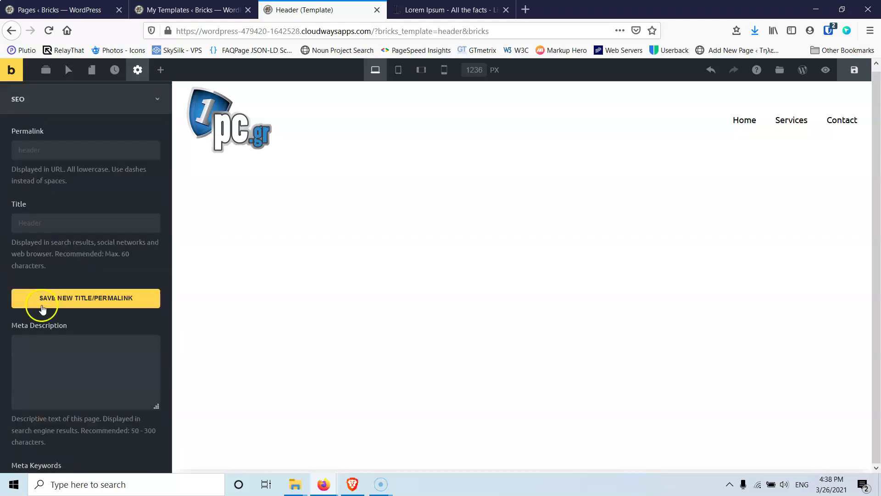
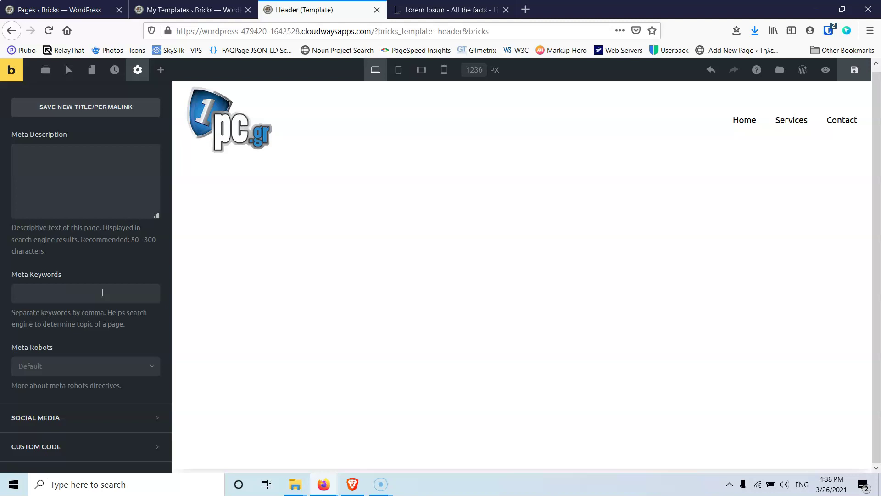
left_click(120, 293)
- Examine the social media sharing options for title, description and image in the page settings
left_click(102, 415)
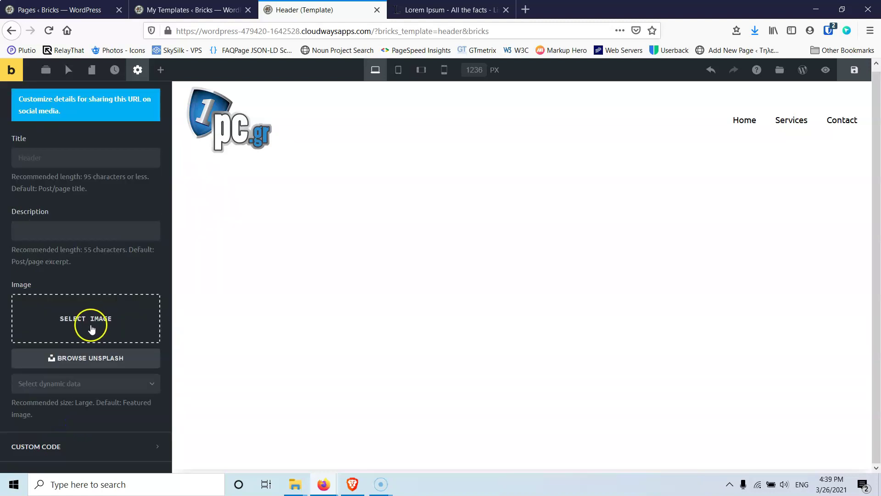
scroll(92, 186, "up", 4)
scroll(75, 236, "down", 2)
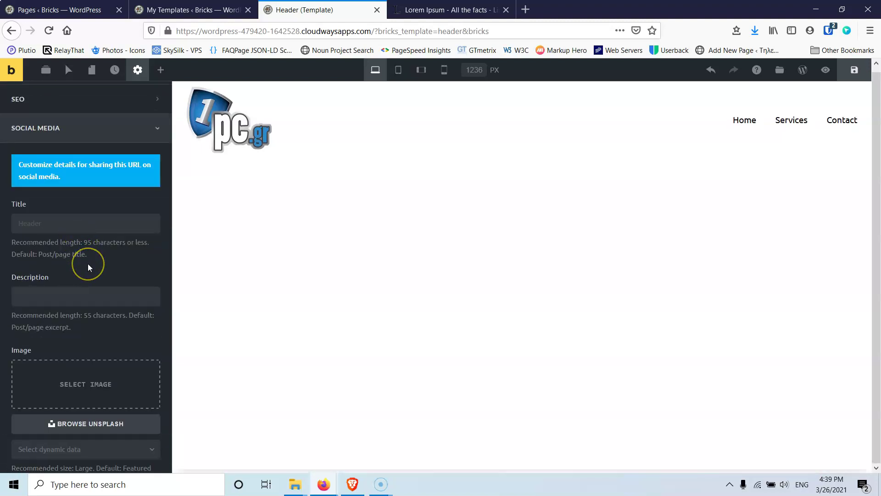
scroll(87, 264, "down", 3)
scroll(91, 228, "up", 2)
scroll(89, 228, "down", 3)
- Review the custom code section of the page settings, with its custom CSS and script fields
left_click(60, 452)
scroll(62, 330, "down", 5)
scroll(61, 329, "up", 7)
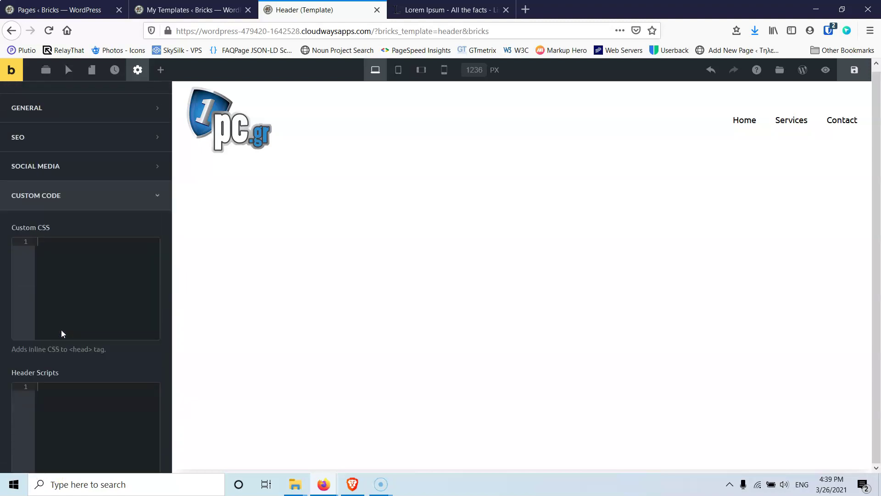
scroll(62, 329, "up", 2)
- Try a Post Type display condition in the template settings and delete the condition again
left_click(138, 69)
left_click(61, 193)
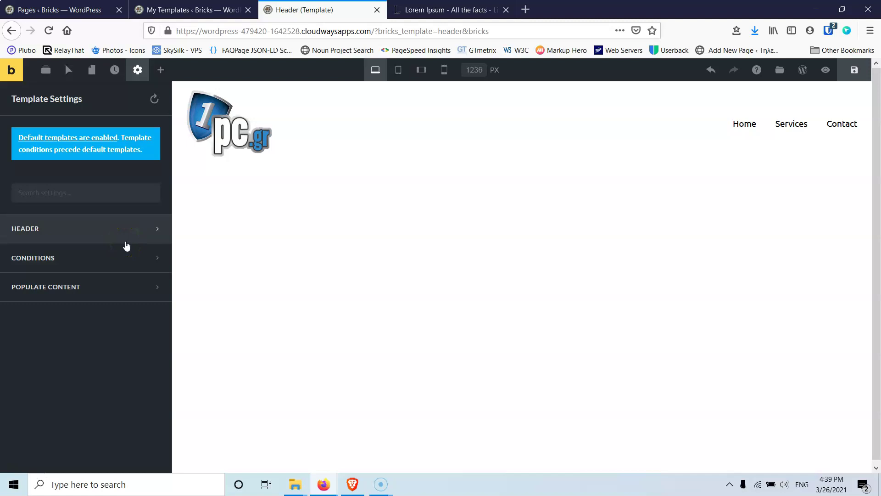
left_click(101, 261)
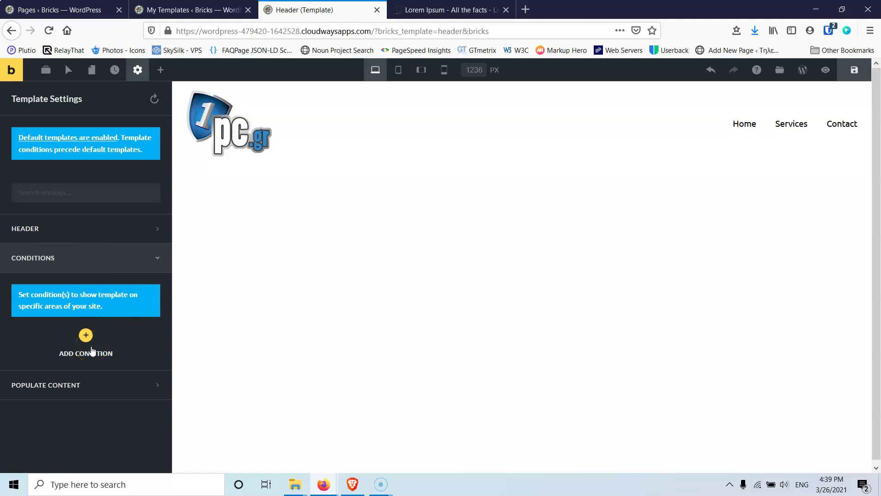
left_click(92, 351)
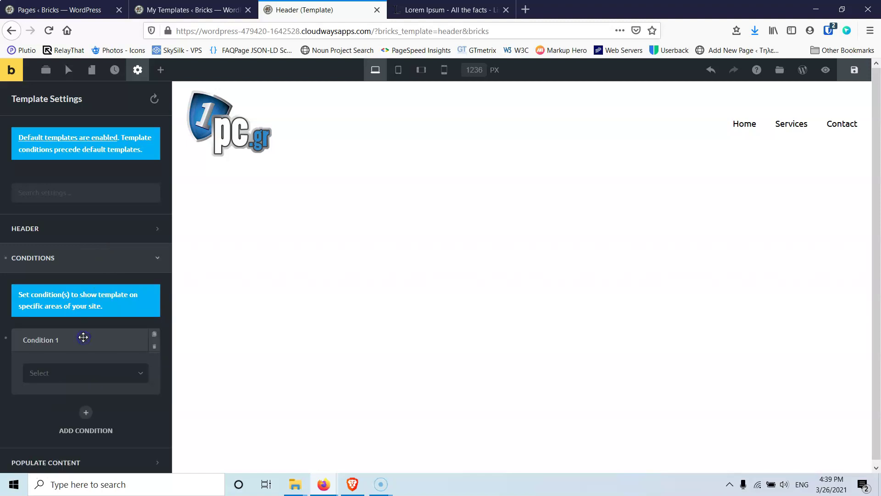
left_click(83, 372)
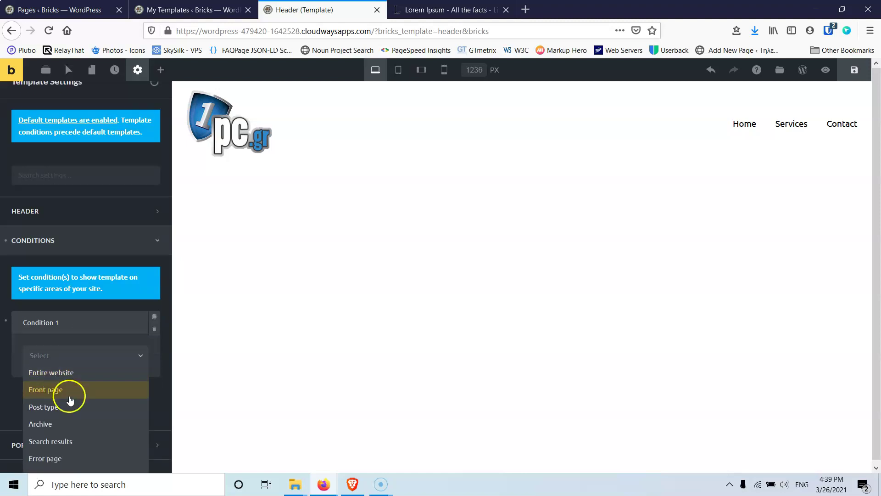
left_click(79, 380)
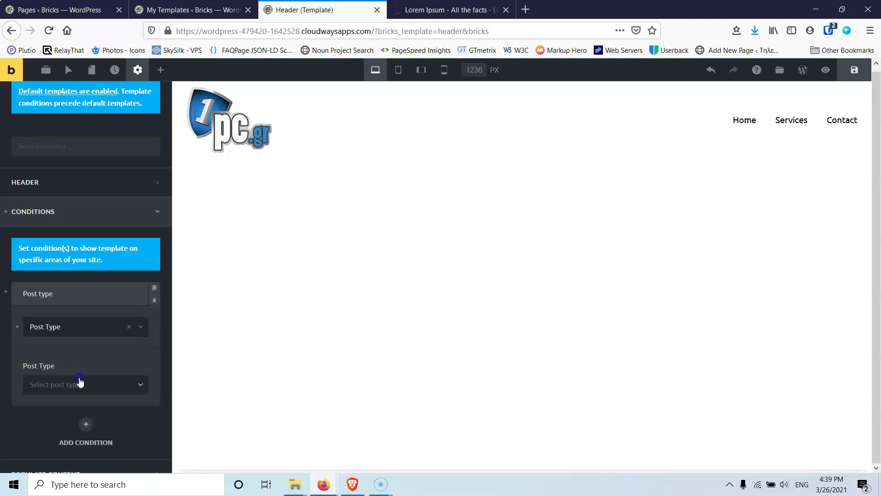
left_click(64, 387)
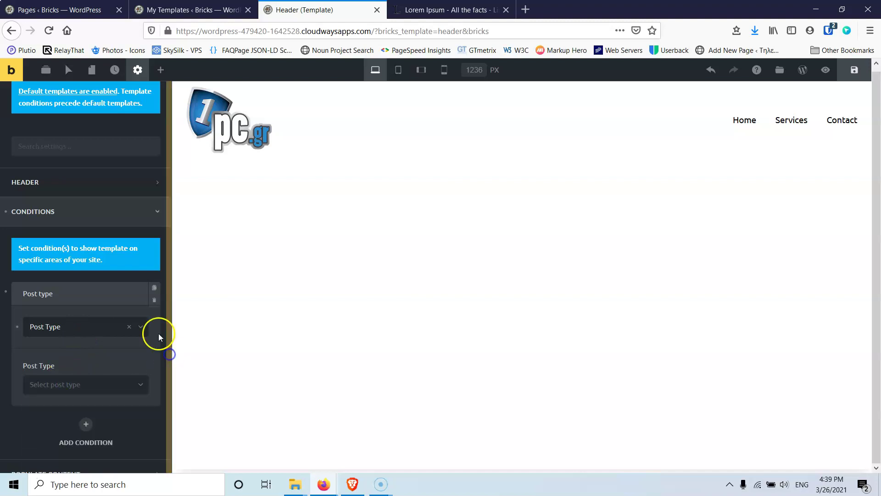
left_click(155, 300)
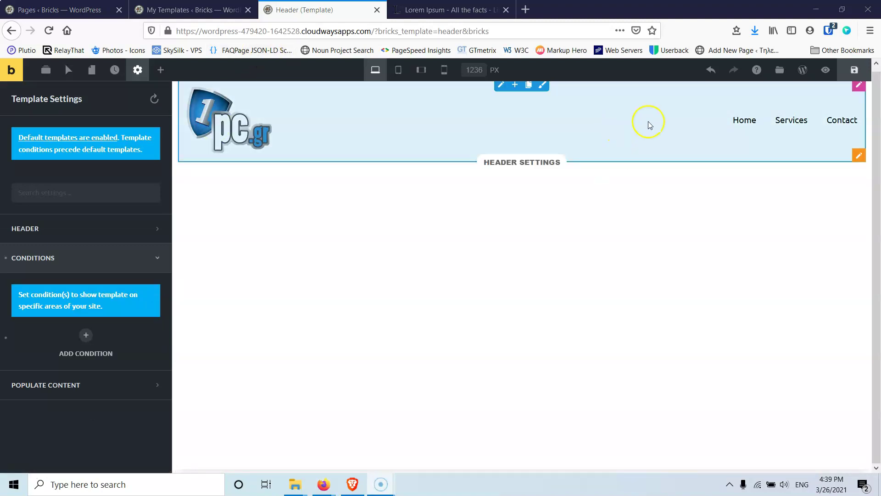
- Set the typography font size of the header's nav menu to 20 px
left_click(732, 122)
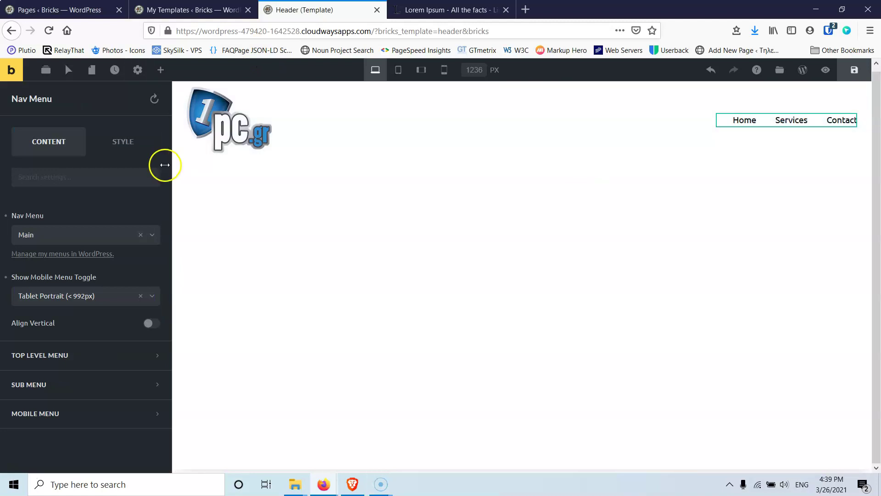
left_click(123, 142)
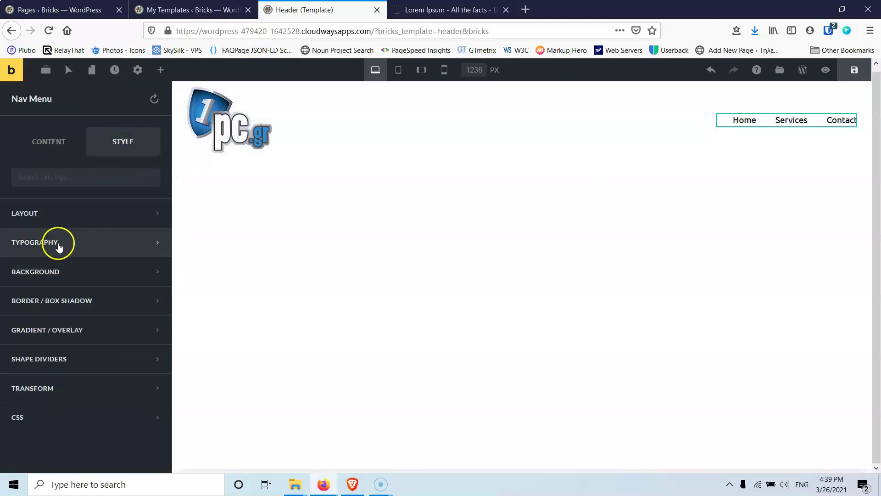
left_click(58, 246)
scroll(64, 276, "down", 2)
scroll(67, 278, "down", 5)
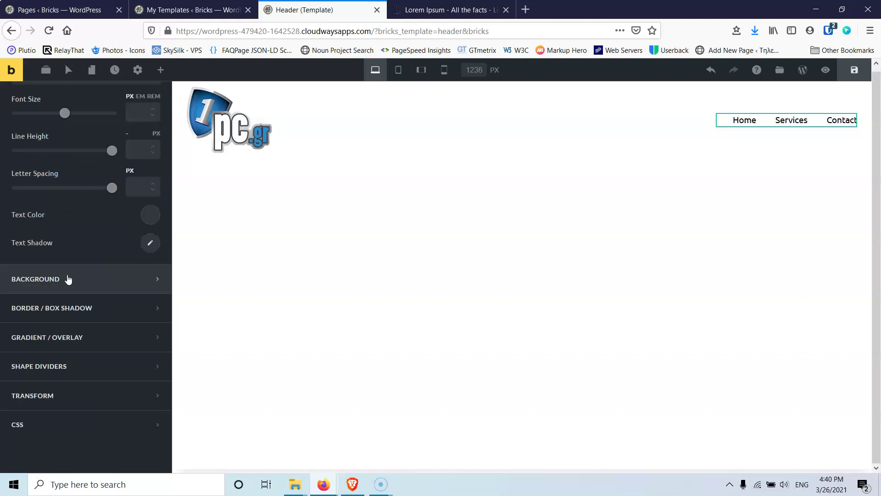
left_click(136, 111)
type("20")
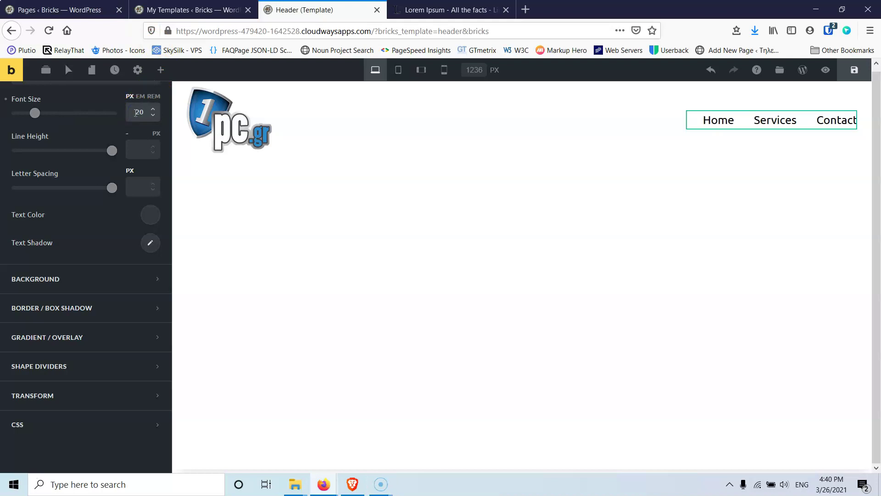
scroll(82, 200, "up", 6)
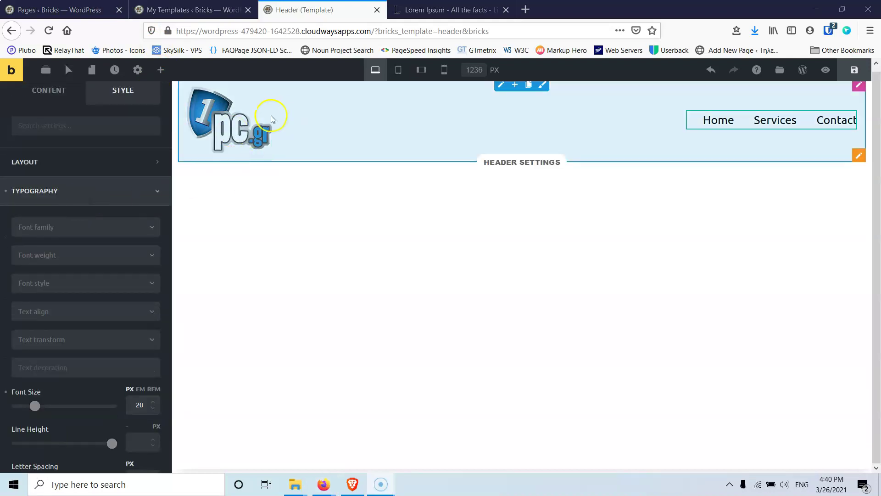
- Save the header template, preview it on the front end and close the preview
left_click(853, 70)
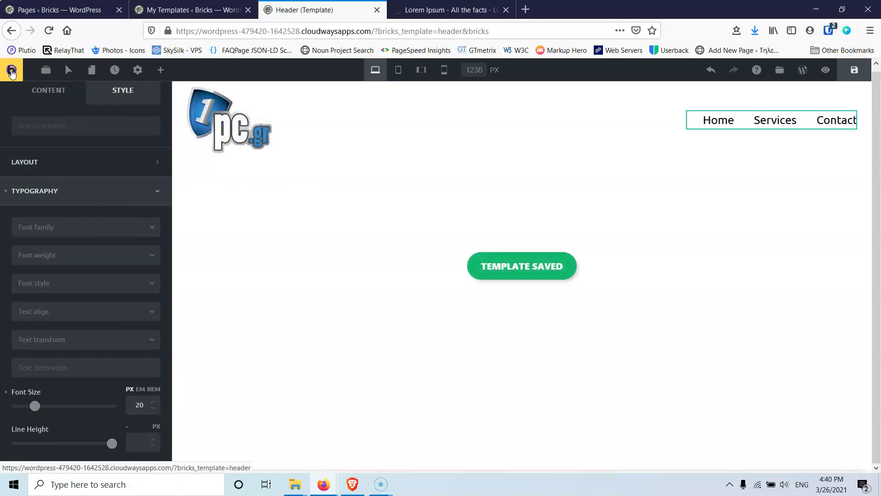
left_click(10, 77)
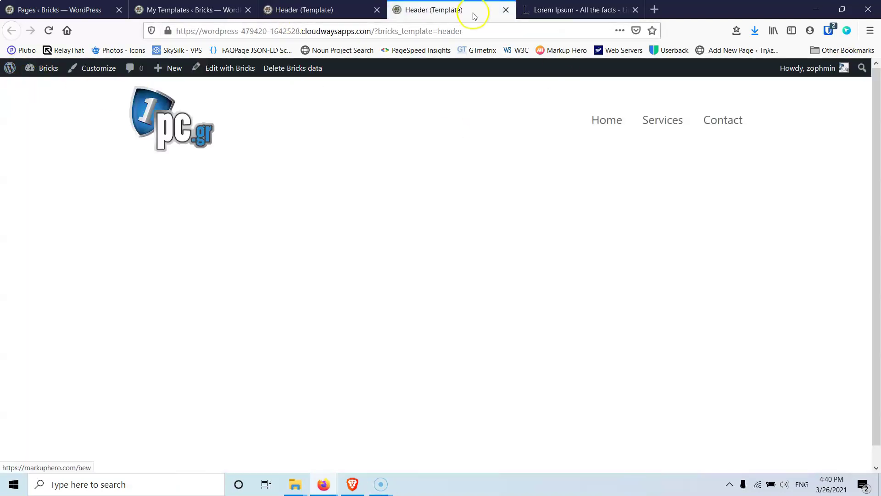
left_click(505, 9)
- In the WordPress Reading settings, make the static page Home the site's homepage and save the changes
left_click(202, 8)
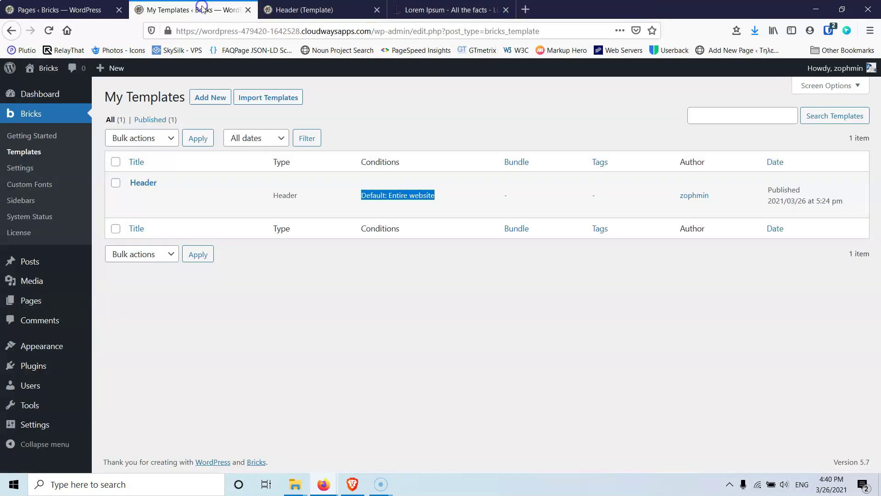
mouse_move(35, 422)
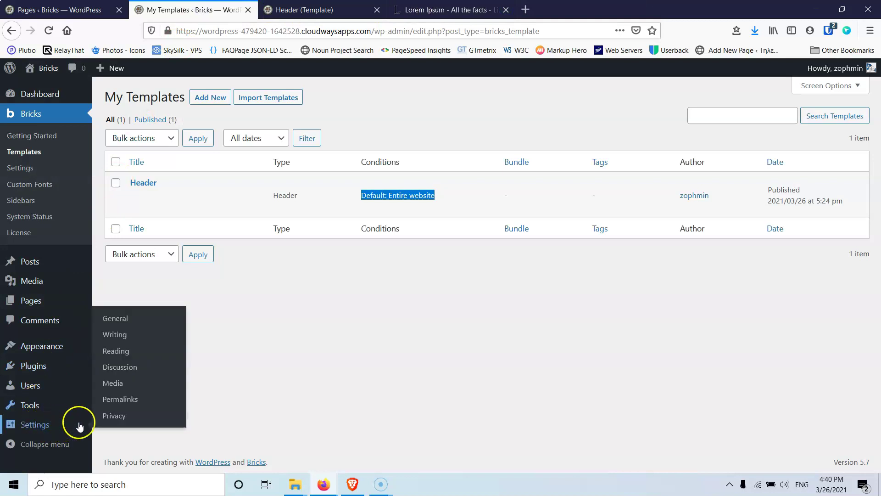
left_click(116, 351)
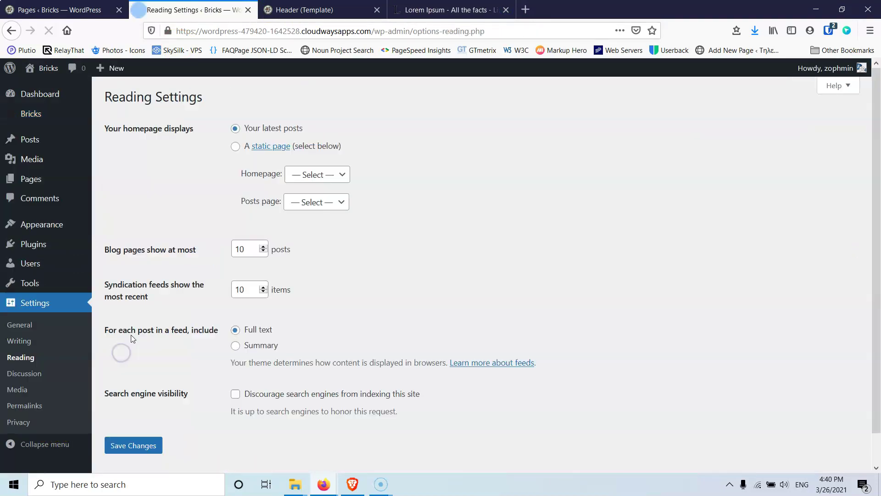
left_click(234, 147)
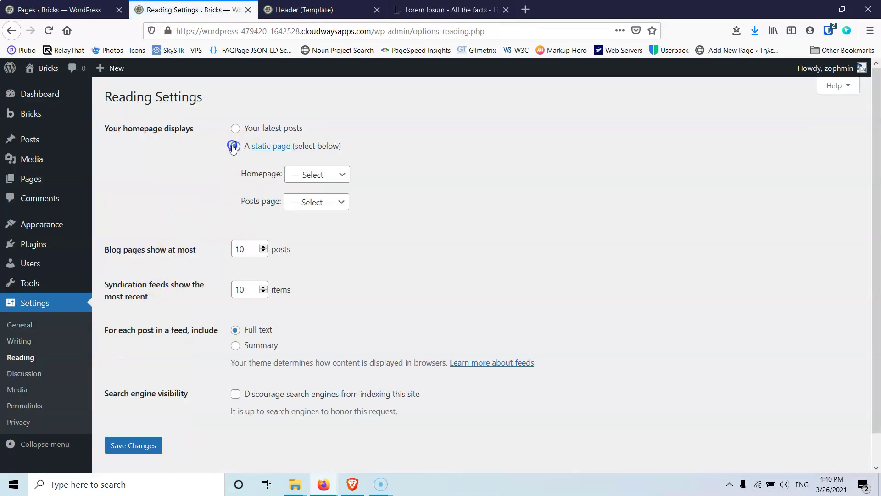
left_click(312, 174)
left_click(313, 230)
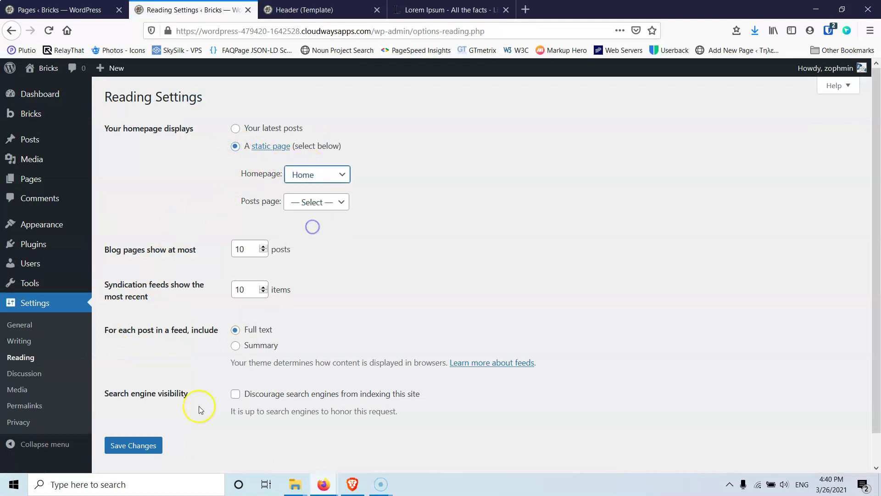
left_click(134, 445)
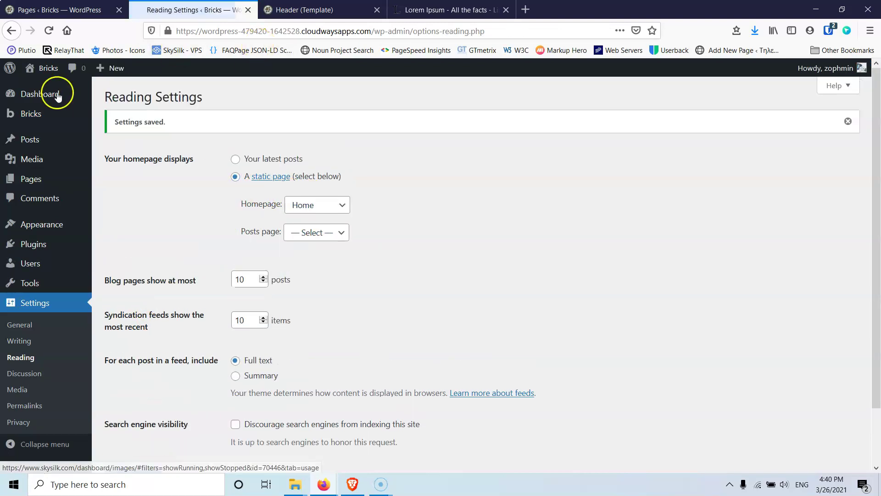
- Open the Home front page for editing with Bricks and close the header template's browser tab
mouse_move(91, 182)
left_click(123, 181)
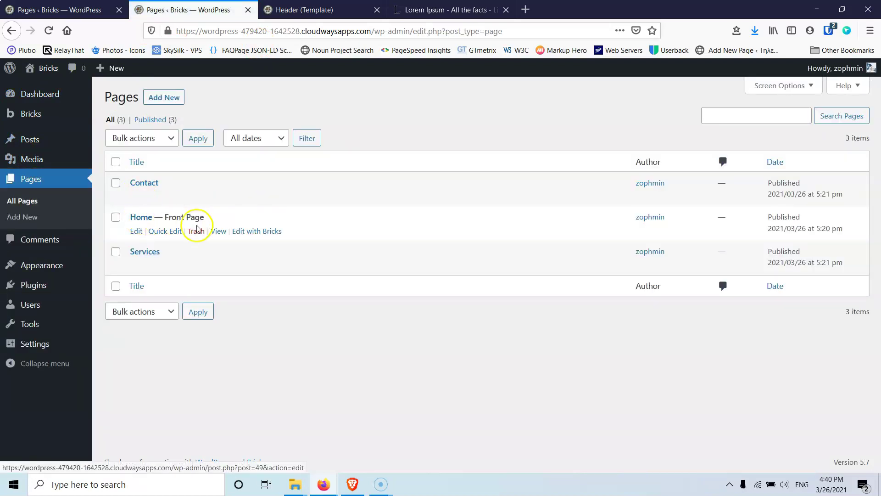
left_click(257, 231)
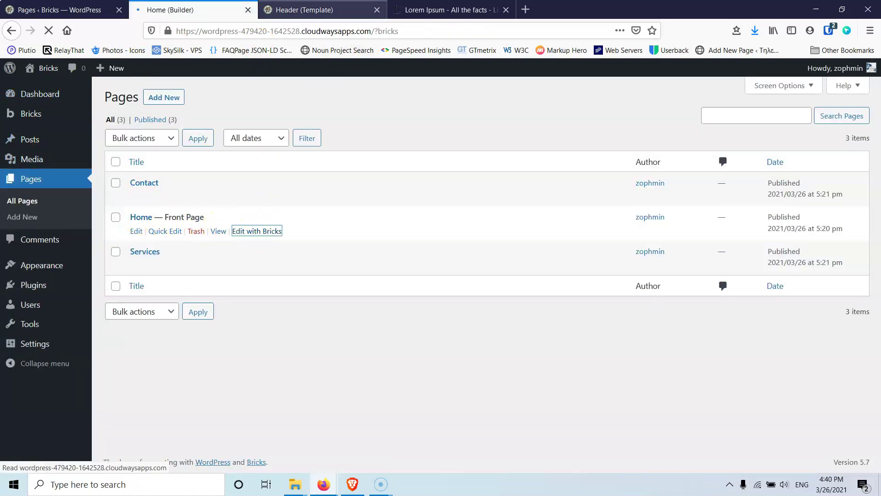
left_click(345, 5)
left_click(377, 11)
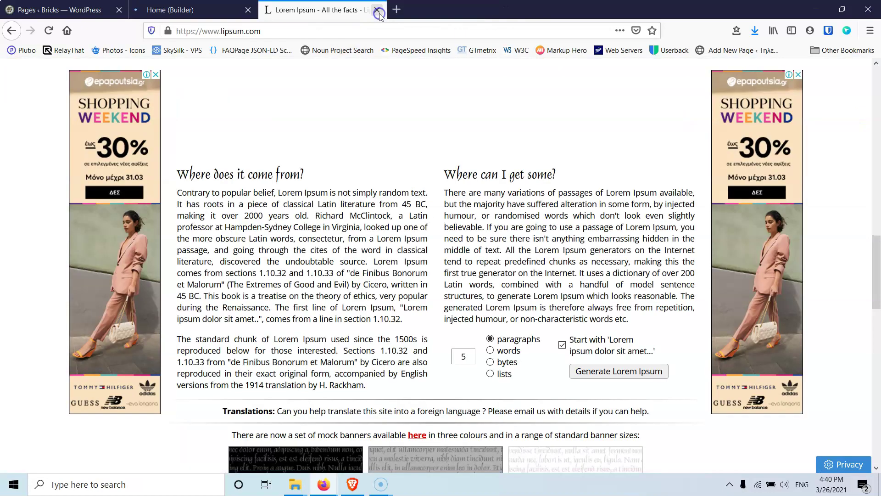
left_click(211, 6)
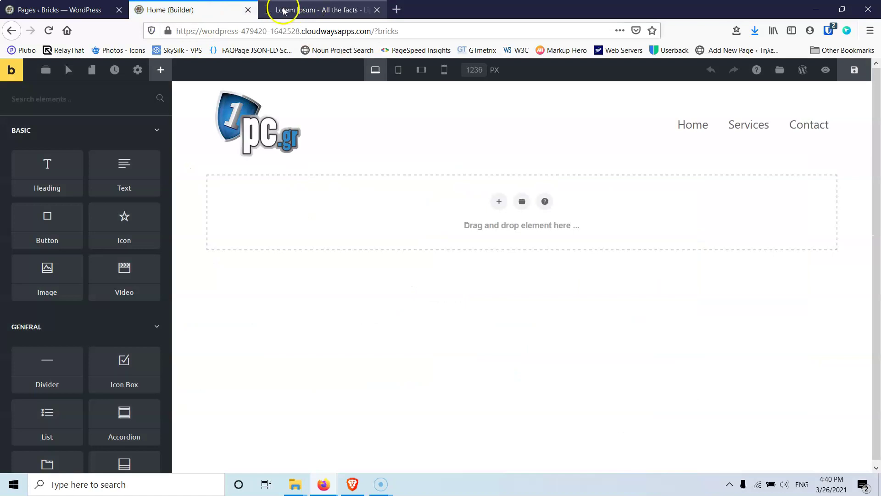
- Add an empty section to the Home page and give it the blue-sky devices image from the media library as background
left_click(499, 202)
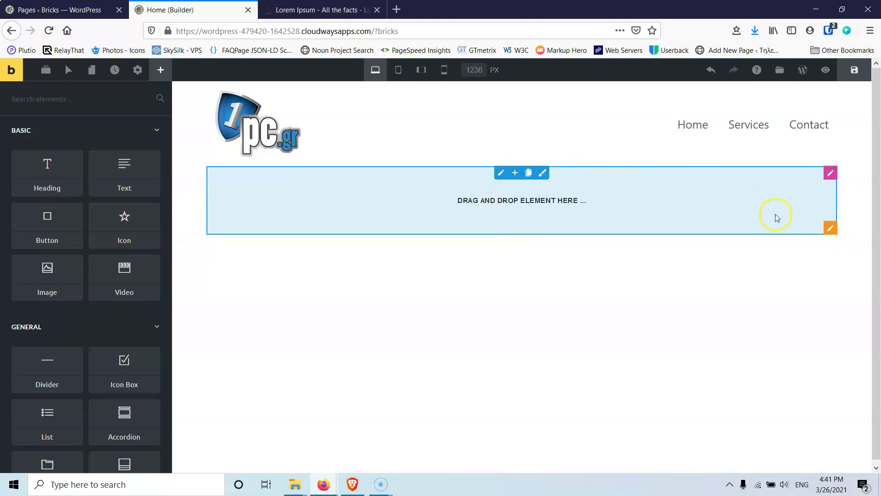
left_click(832, 228)
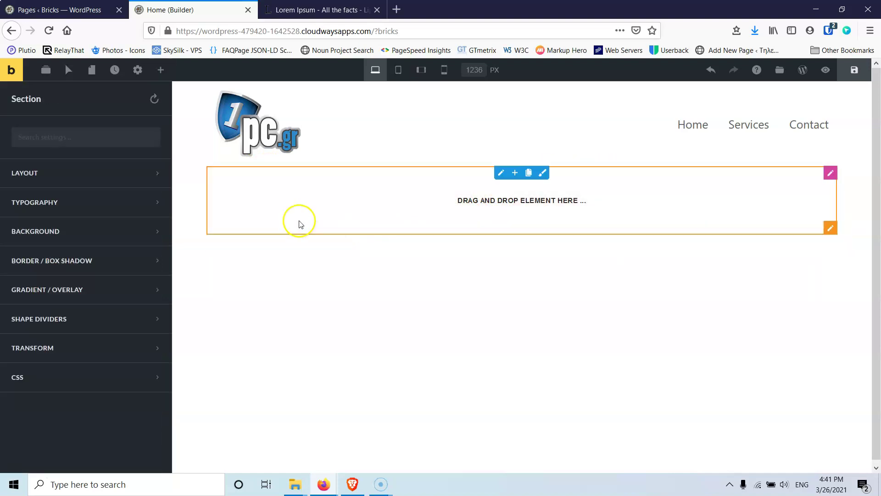
left_click(64, 242)
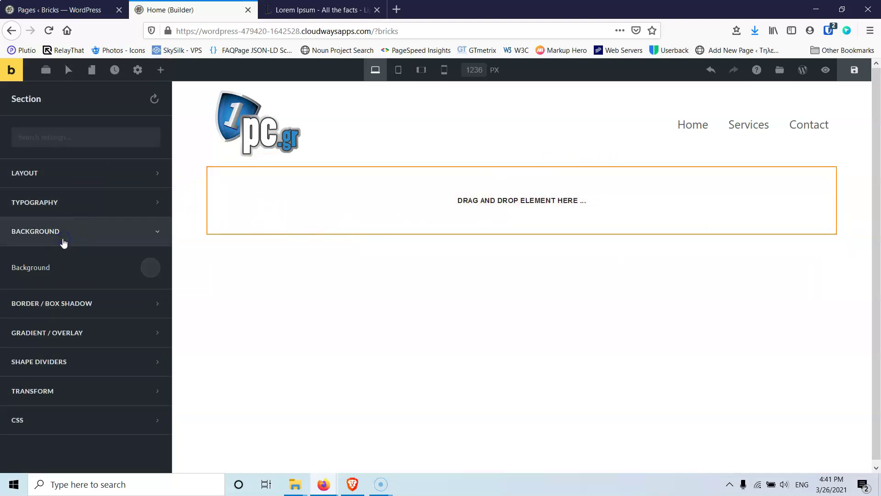
left_click(151, 268)
scroll(92, 285, "down", 3)
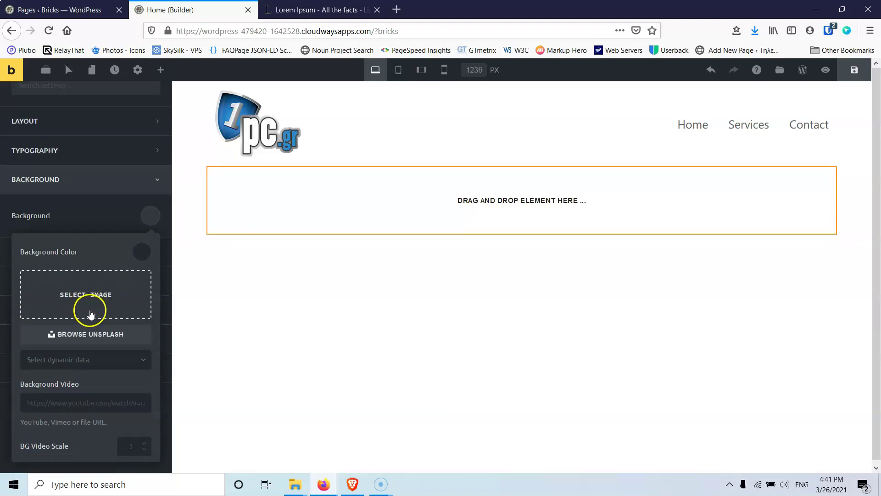
left_click(91, 269)
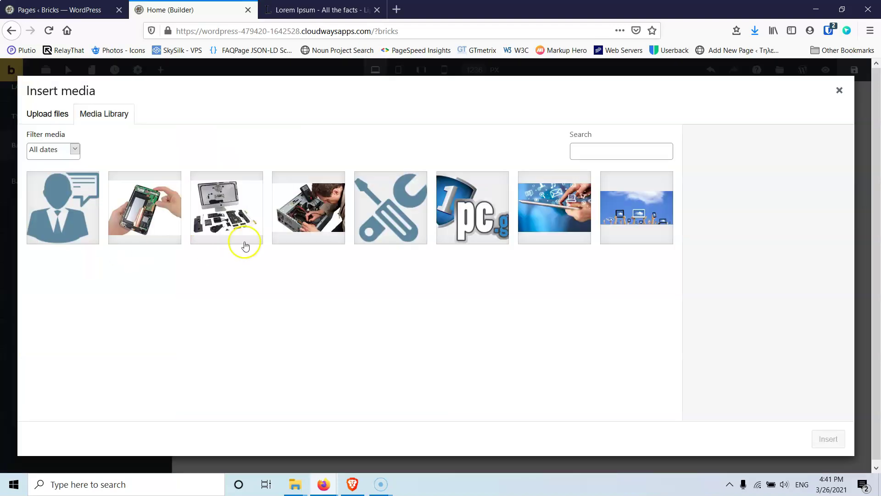
left_click(625, 216)
left_click(828, 438)
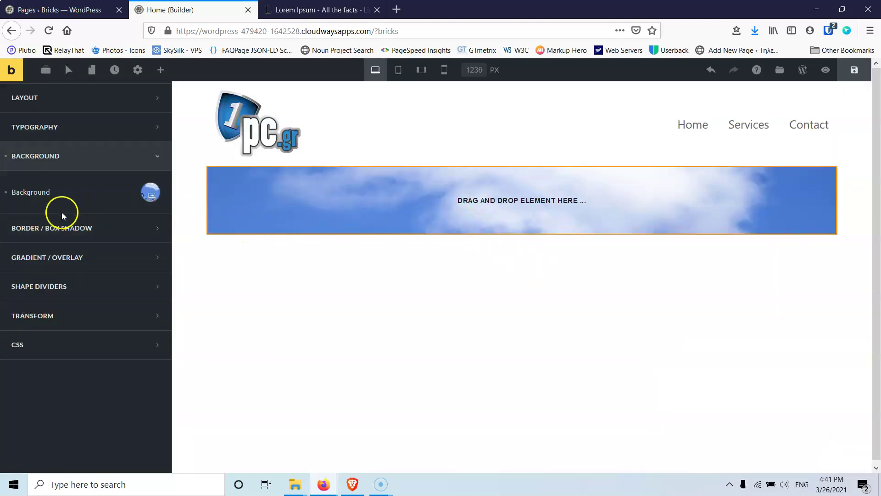
- Add a first gradient/overlay color to the hero section and set it to black #000000
left_click(94, 260)
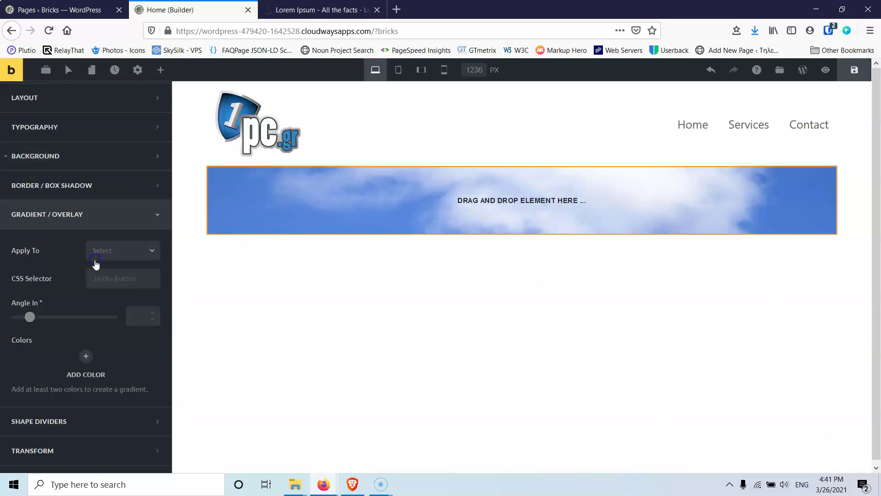
scroll(55, 266, "down", 1)
left_click(85, 324)
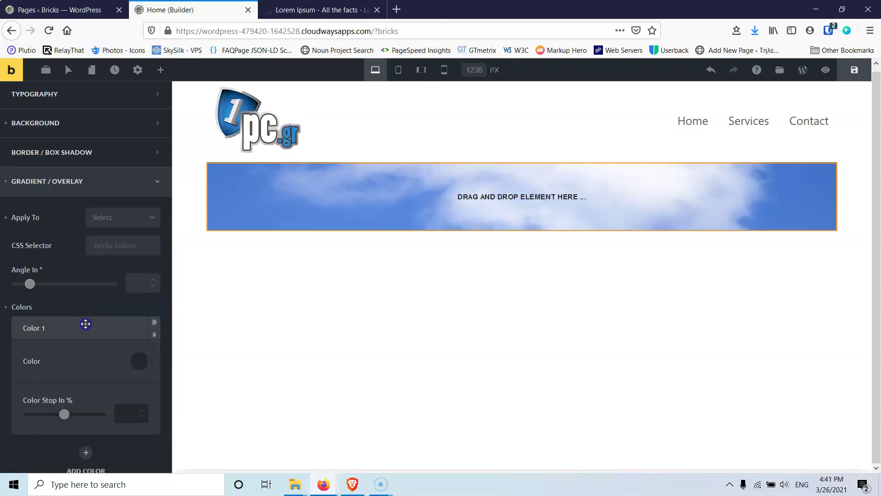
scroll(85, 325, "down", 1)
scroll(86, 327, "down", 1)
left_click(139, 256)
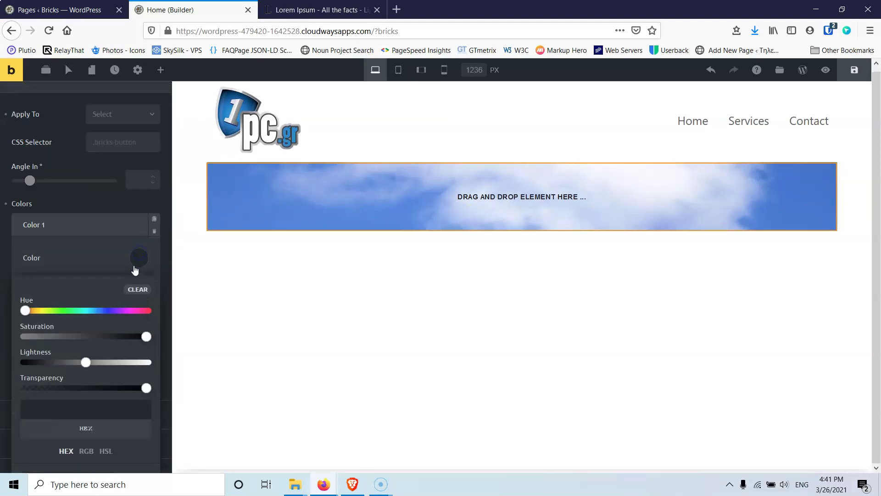
scroll(134, 269, "down", 1)
scroll(84, 324, "down", 1)
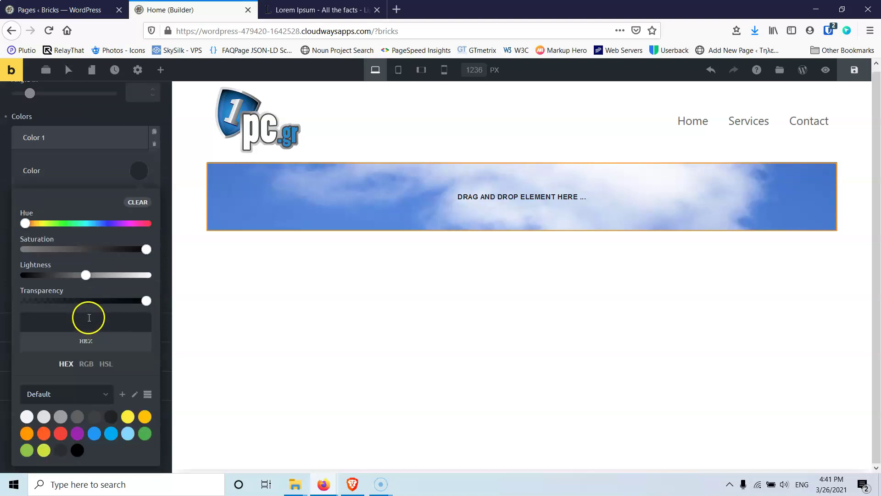
left_click(77, 450)
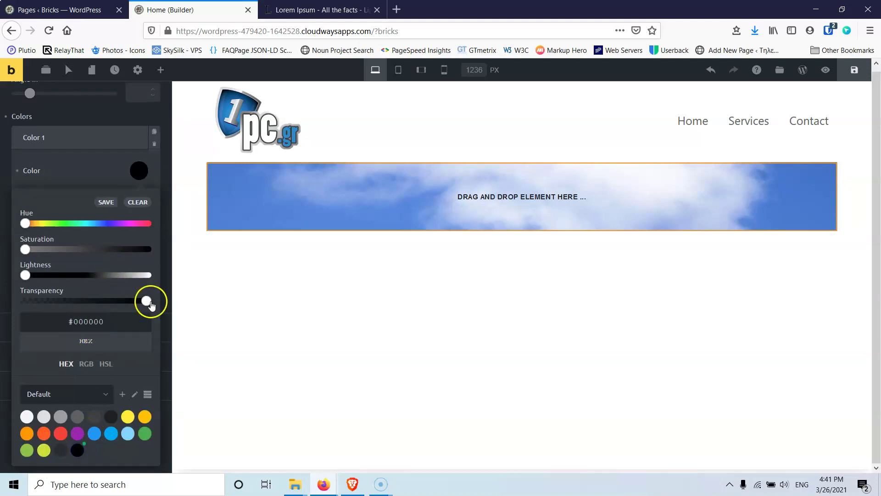
left_click(101, 187)
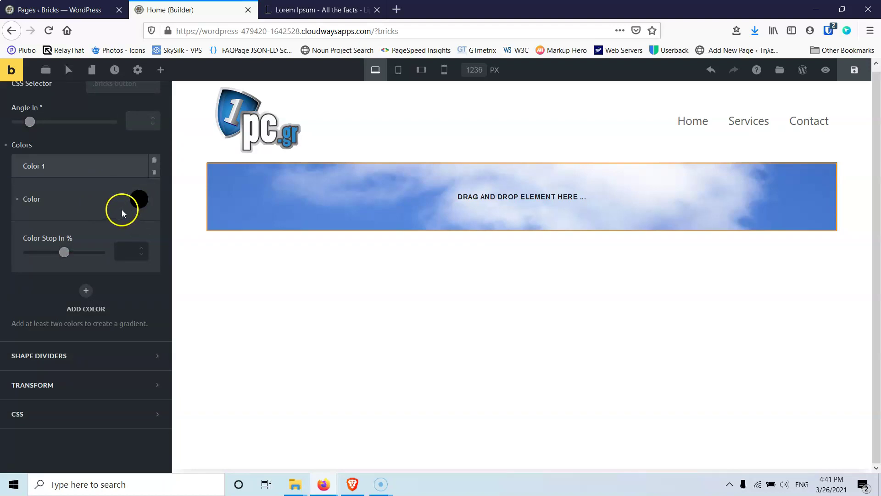
- Apply the section's gradient as Overlay and reduce the black color's alpha to 0.5
scroll(101, 215, "up", 3)
left_click(107, 222)
left_click(114, 243)
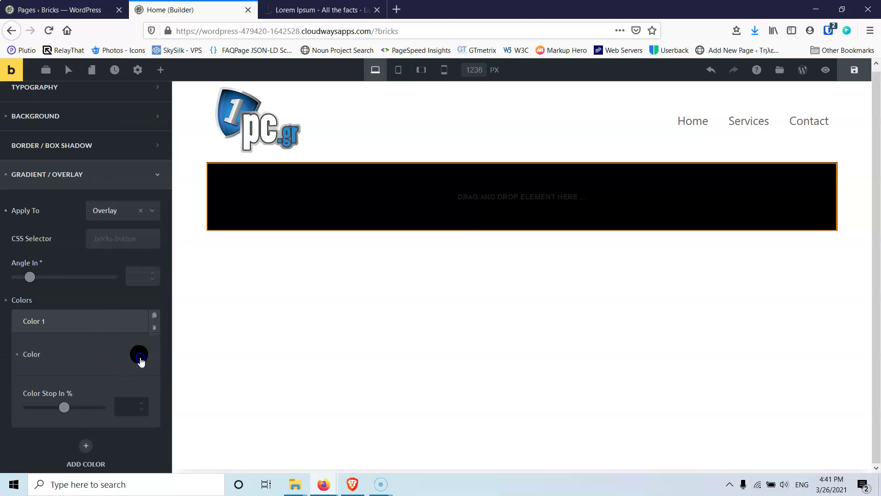
left_click(139, 356)
scroll(140, 358, "down", 3)
left_click_drag(143, 329, 83, 334)
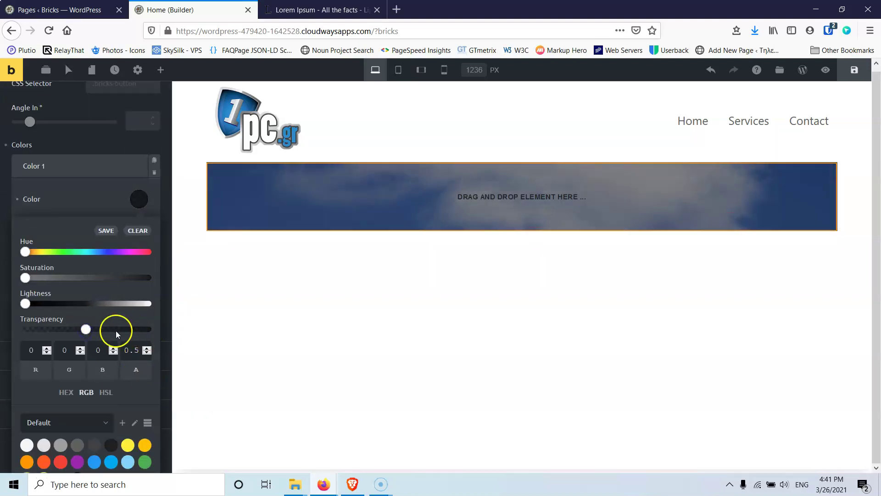
left_click(74, 142)
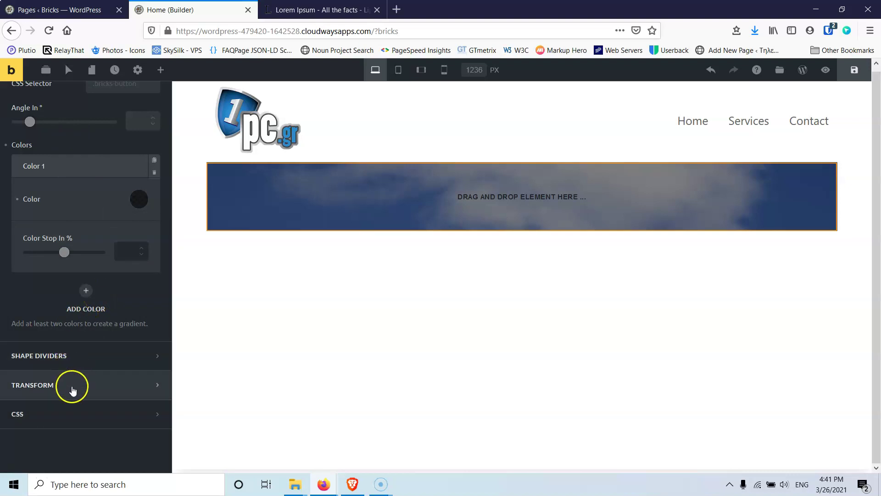
- Set the section's height to 80 VH in its layout settings
scroll(72, 390, "up", 6)
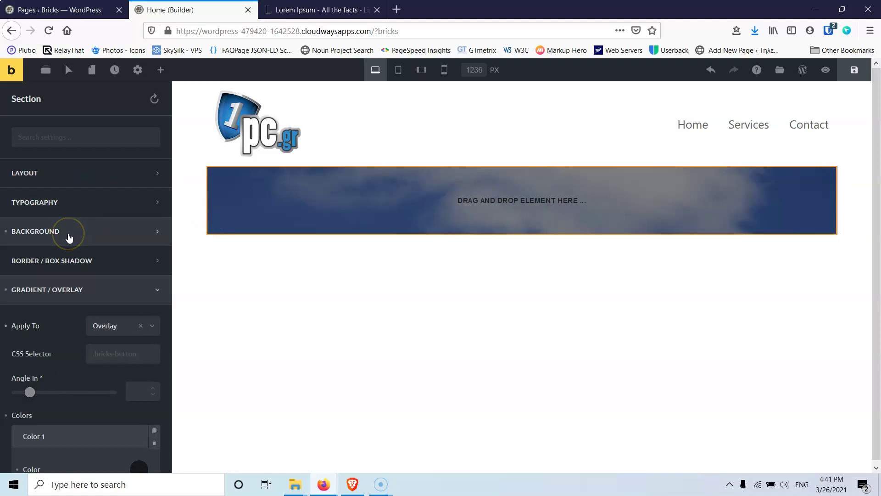
left_click(59, 172)
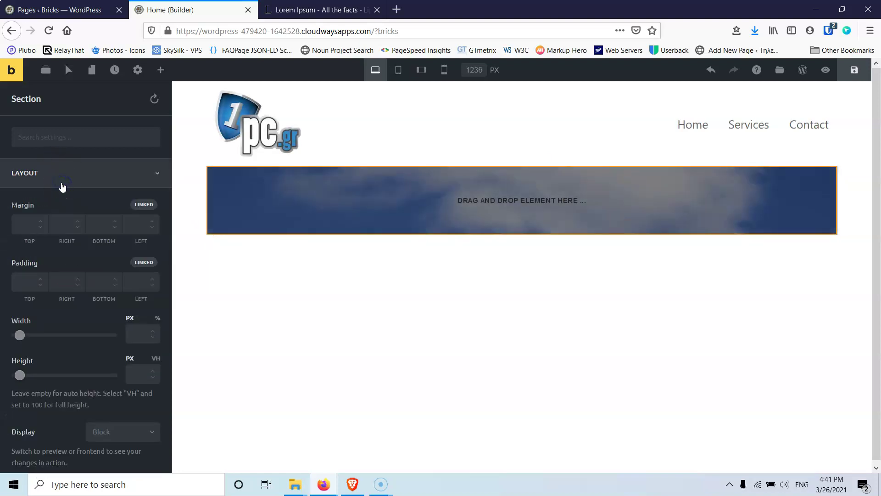
left_click(137, 371)
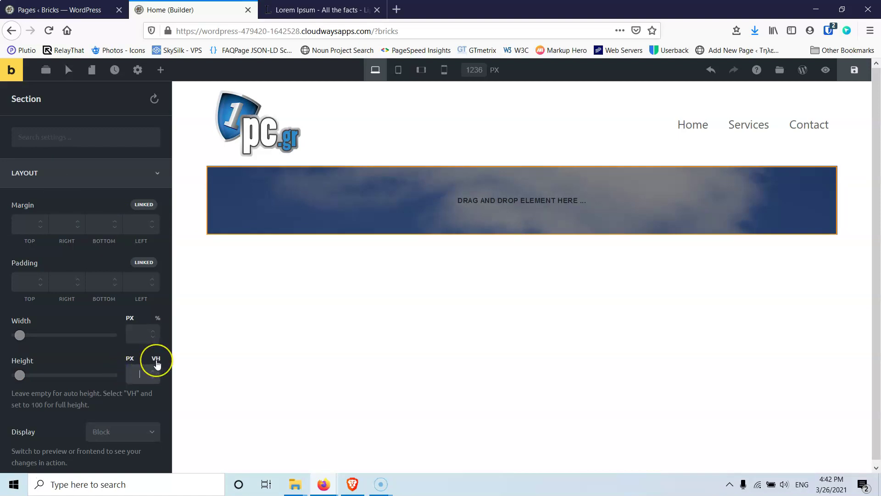
left_click(135, 378)
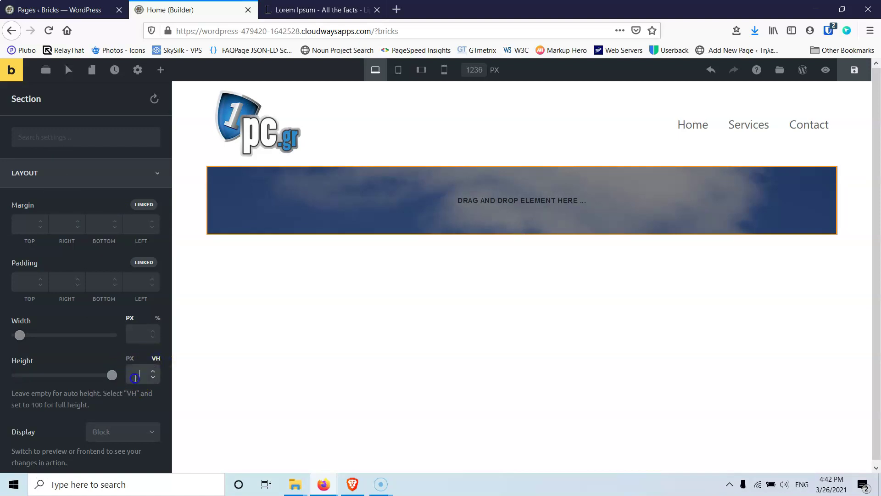
type("80")
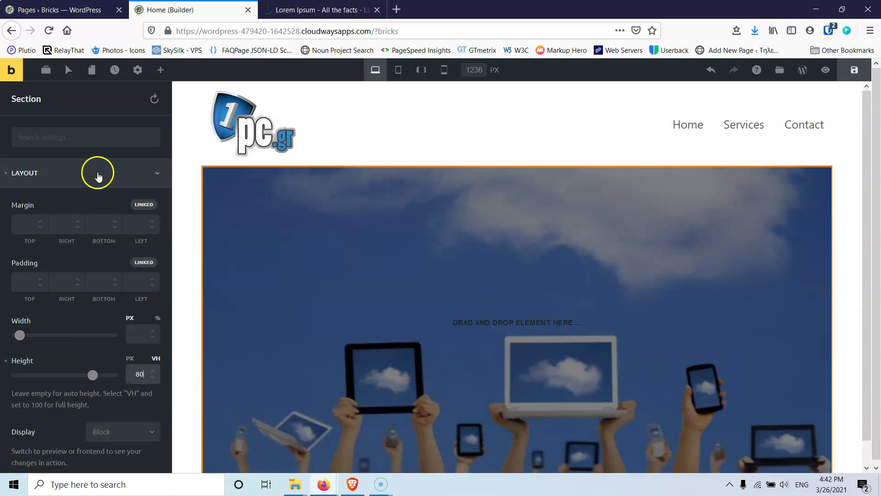
- Save the Home page, preview it on the front end in a new browser tab and return to the builder
left_click(854, 73)
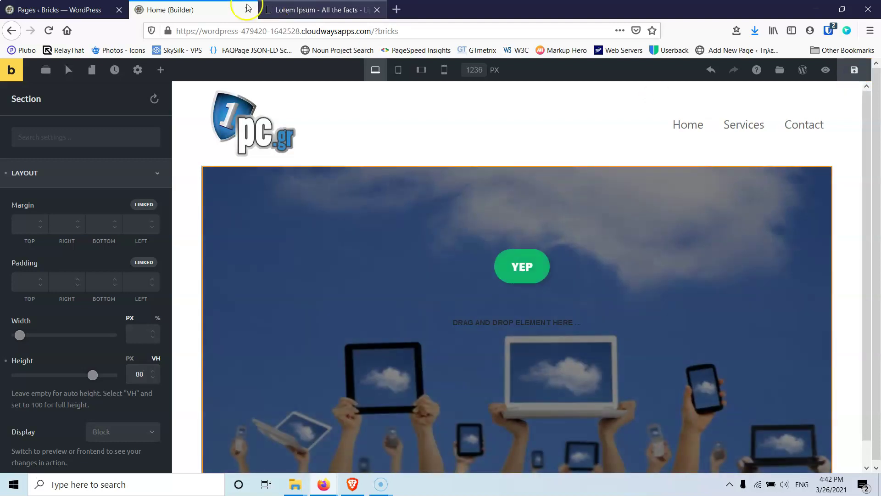
left_click(8, 79)
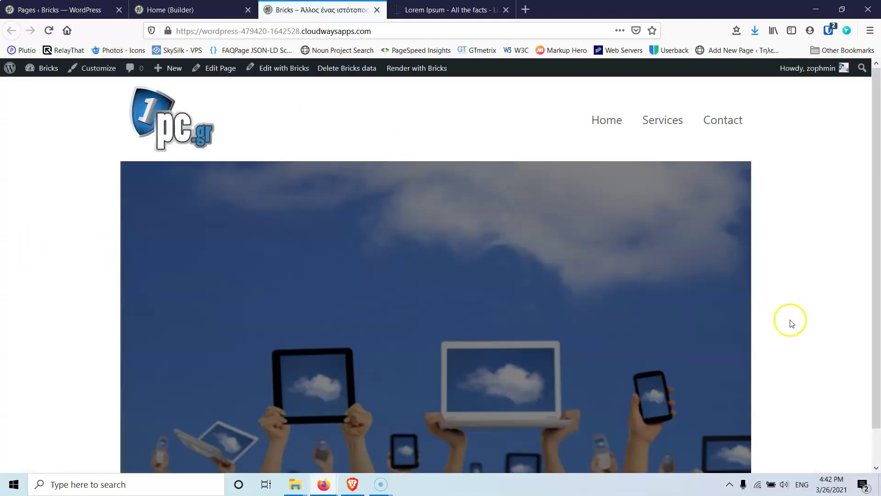
left_click(201, 5)
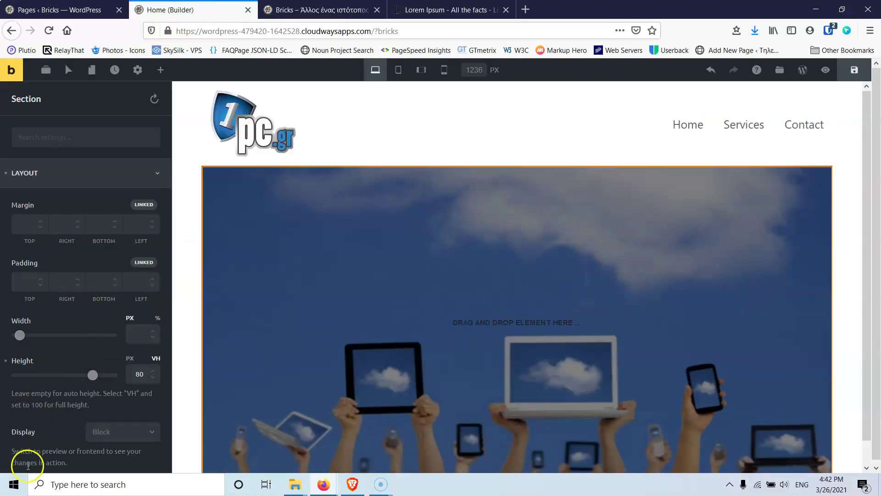
- Make the image section full width in its layout settings
scroll(120, 370, "down", 1)
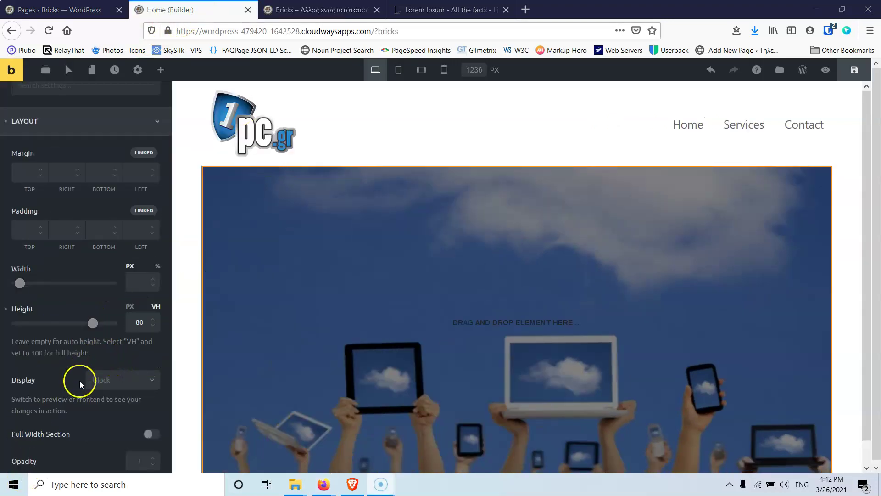
left_click(112, 382)
scroll(75, 356, "down", 1)
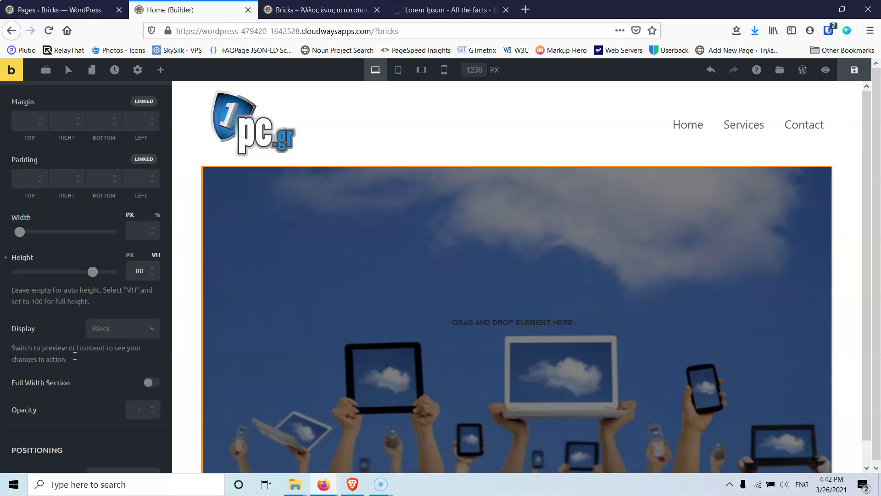
left_click(150, 383)
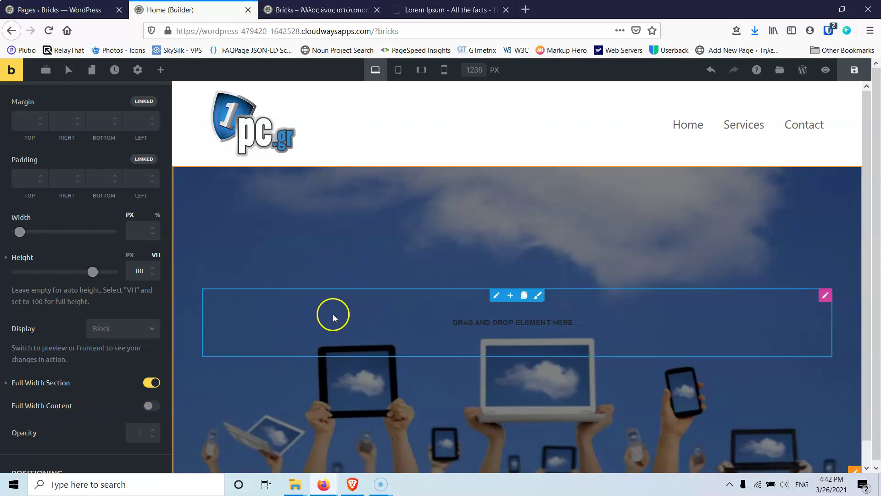
- Save the page again, reload its front-end preview and switch back to the builder
left_click(854, 70)
left_click(322, 9)
left_click(49, 31)
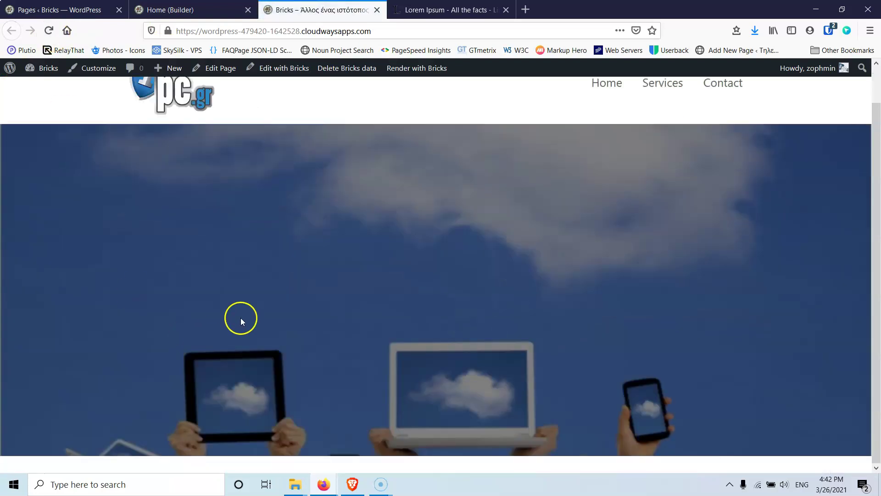
left_click(184, 9)
- Set the section's background image position to Center Center
scroll(70, 274, "up", 5)
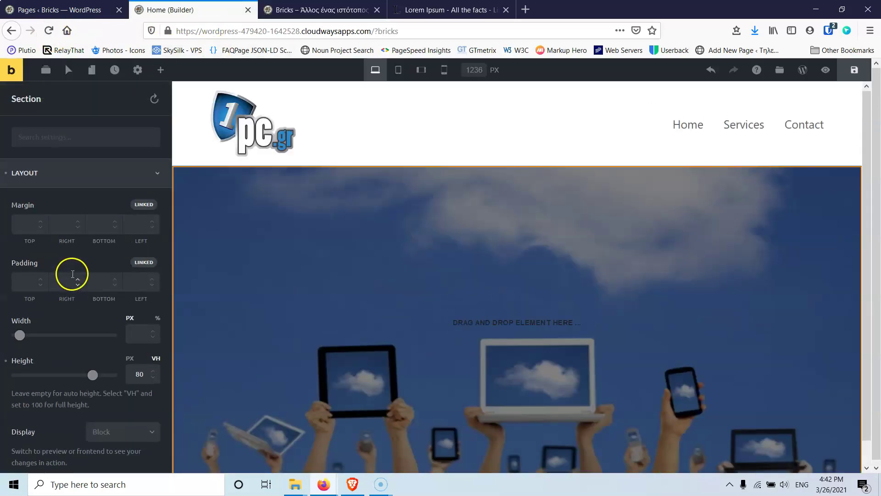
scroll(82, 316, "down", 15)
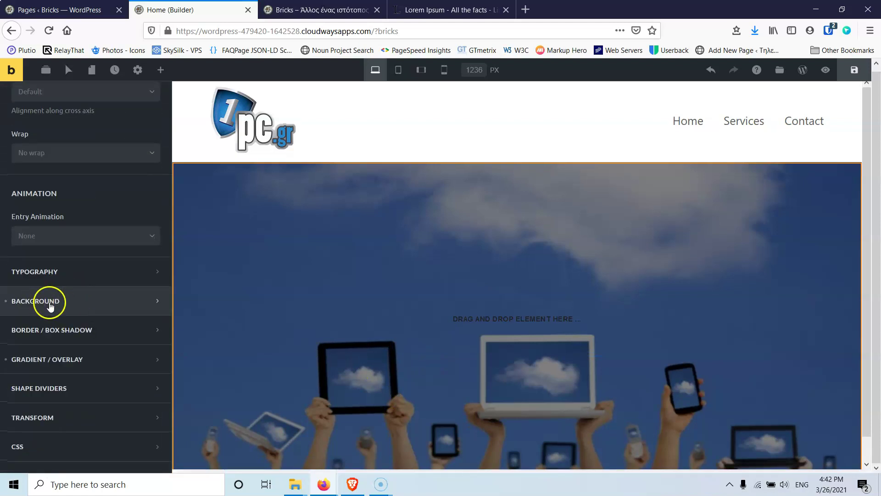
left_click(50, 302)
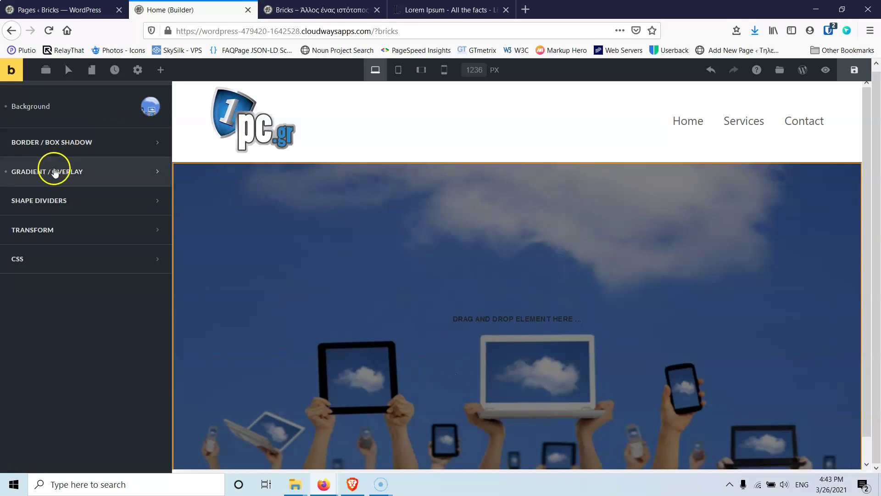
scroll(72, 186, "up", 3)
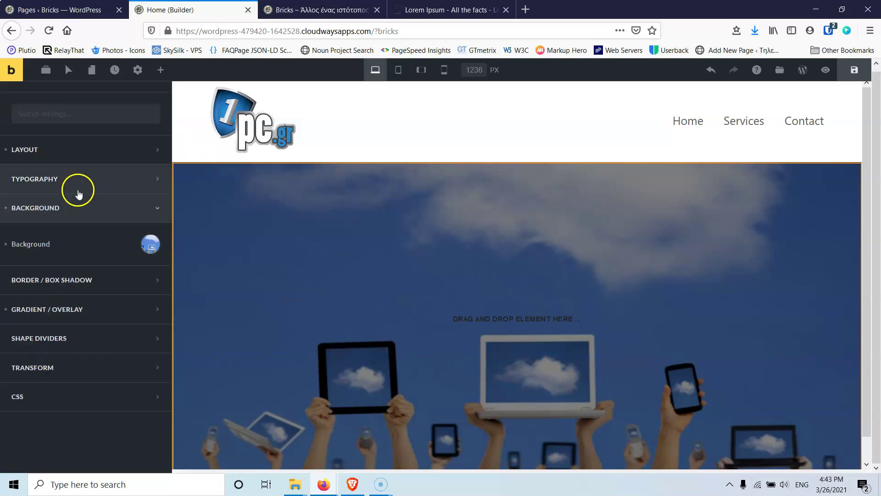
left_click(150, 246)
scroll(95, 301, "down", 4)
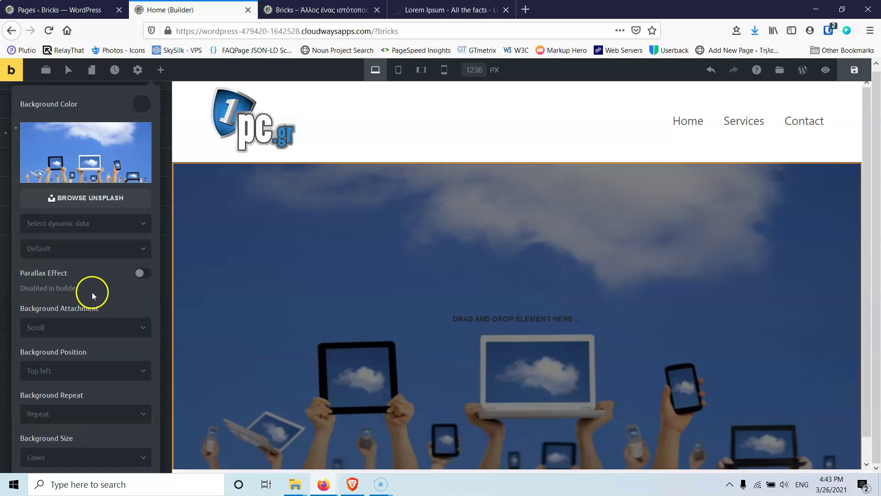
left_click(75, 371)
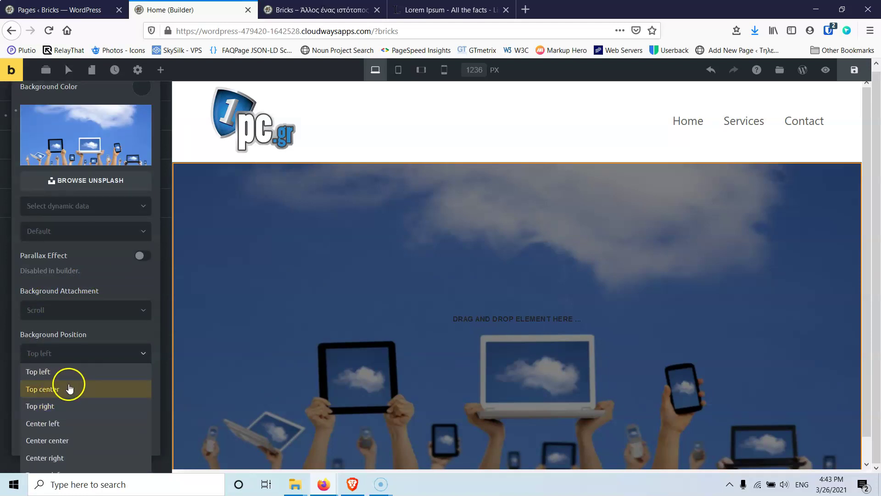
scroll(69, 390, "down", 1)
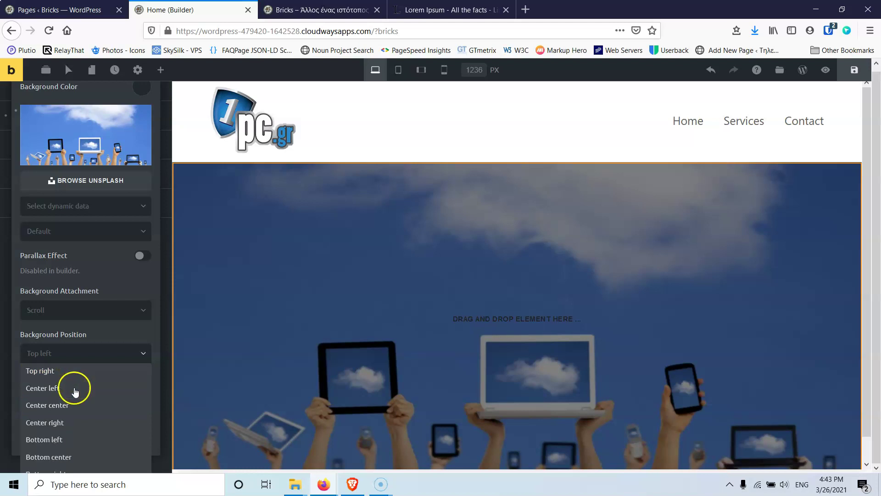
left_click(74, 403)
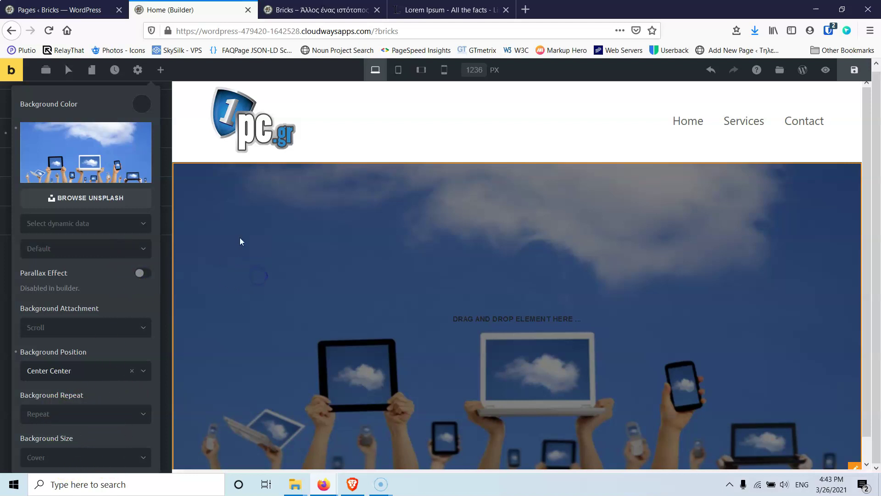
left_click(142, 104)
scroll(147, 119, "up", 3)
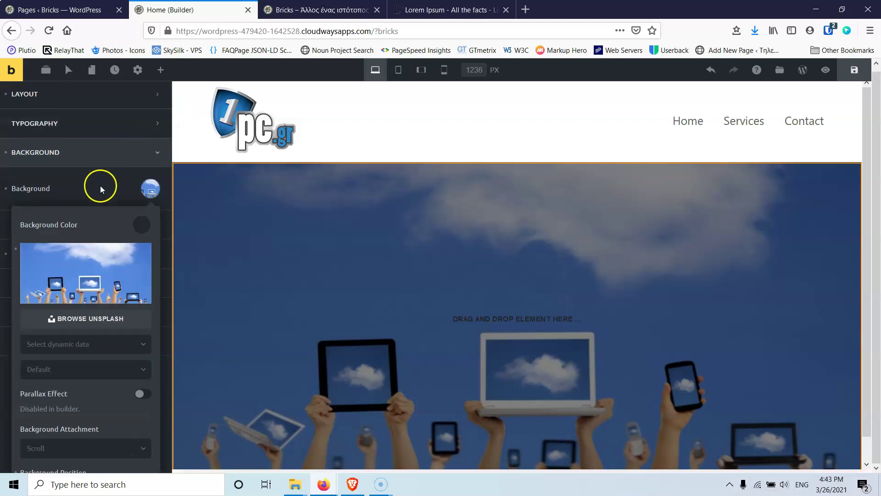
left_click(100, 186)
- Add a Heading element inside the section with the sky background and select it
scroll(193, 244, "down", 1)
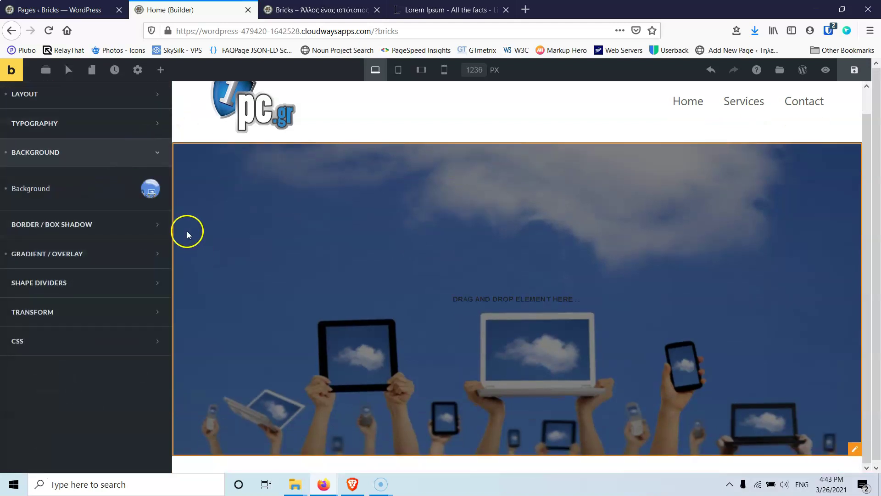
left_click(157, 71)
left_click_drag(50, 163, 472, 281)
left_click(437, 291)
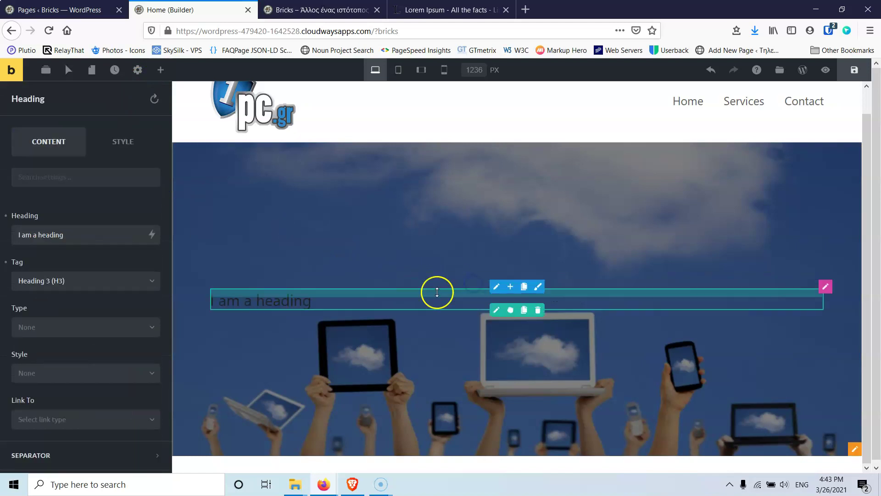
- Set the heading's text to "Website Tutorials" and its tag to Heading 1 (H1)
triple_click(78, 233)
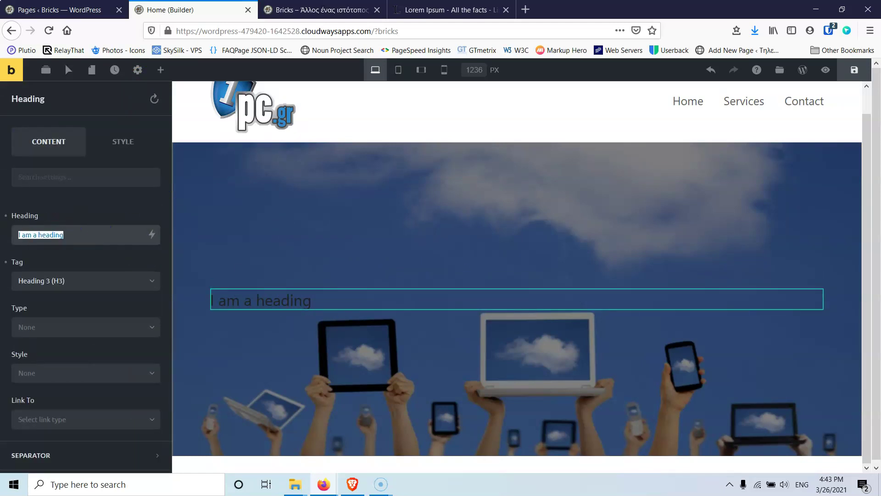
type("Website Tutorials")
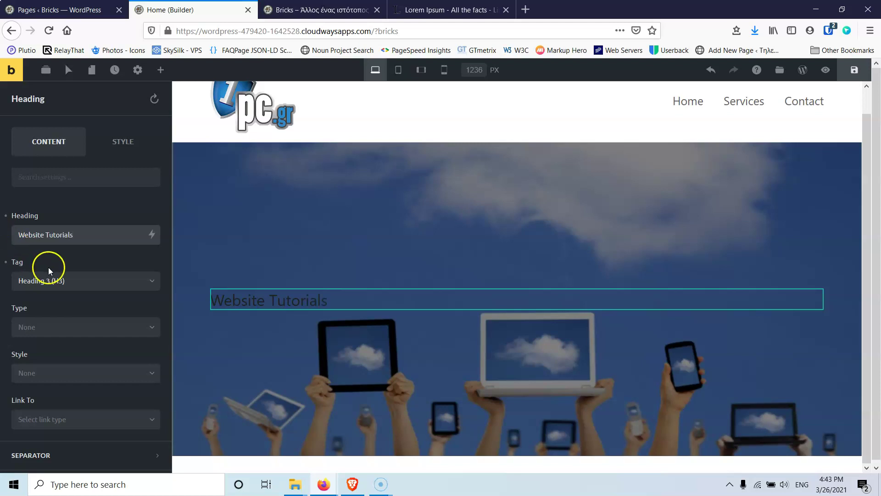
left_click(64, 285)
left_click(64, 300)
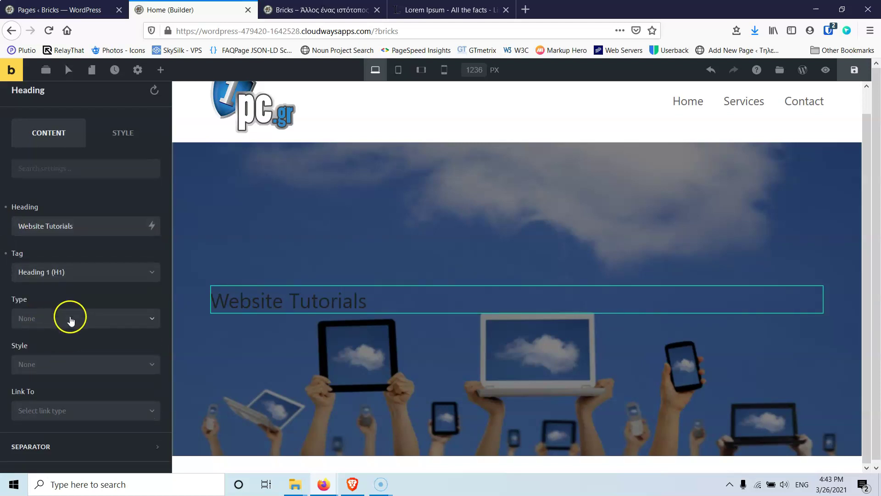
- Set the heading's text alignment to Center in its typography style
left_click(130, 149)
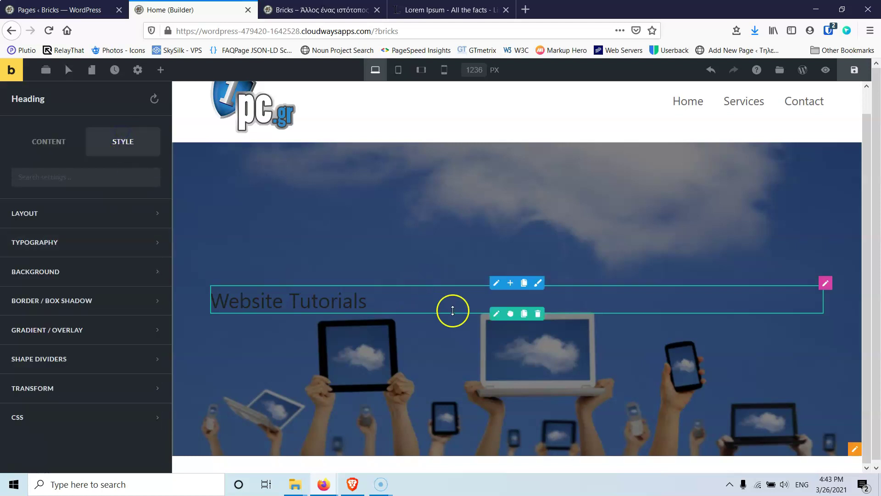
left_click(71, 248)
scroll(76, 329, "down", 4)
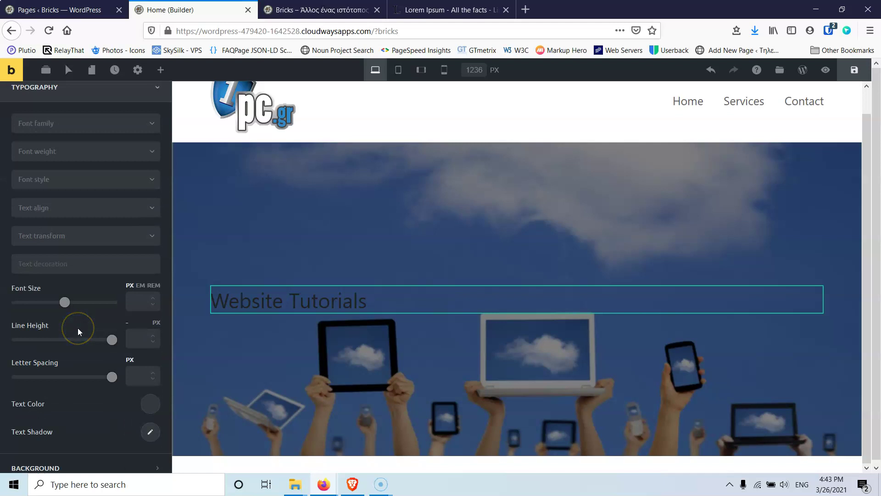
left_click(55, 210)
left_click(46, 246)
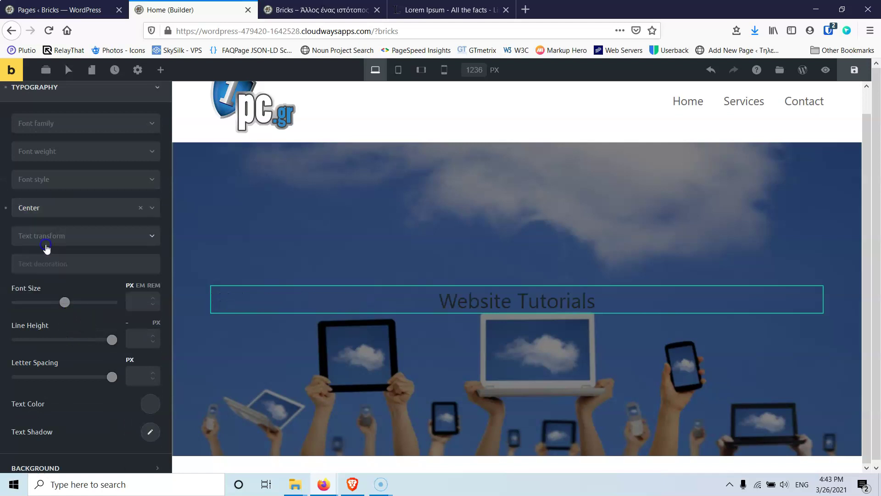
- Set the text color of the "Website Tutorials" heading to the light swatch #f5f5f5
scroll(83, 216, "up", 2)
scroll(93, 276, "down", 4)
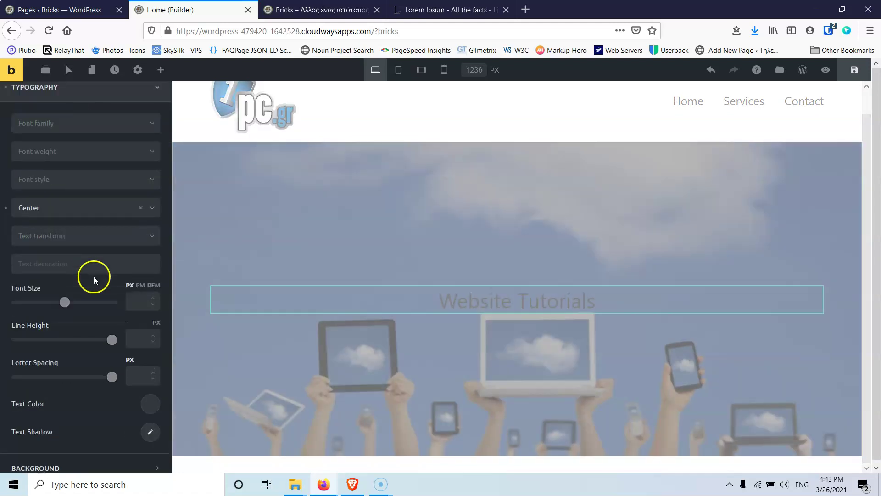
left_click(145, 354)
scroll(127, 337, "down", 4)
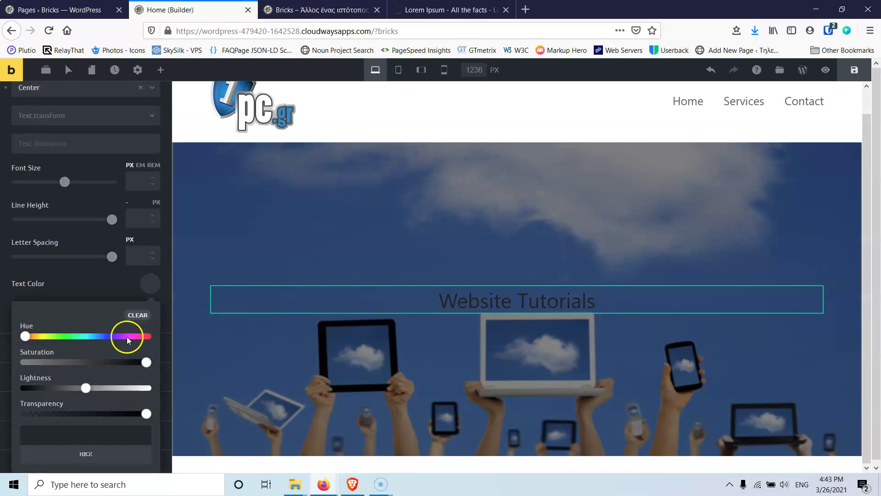
scroll(125, 334, "down", 1)
left_click(26, 374)
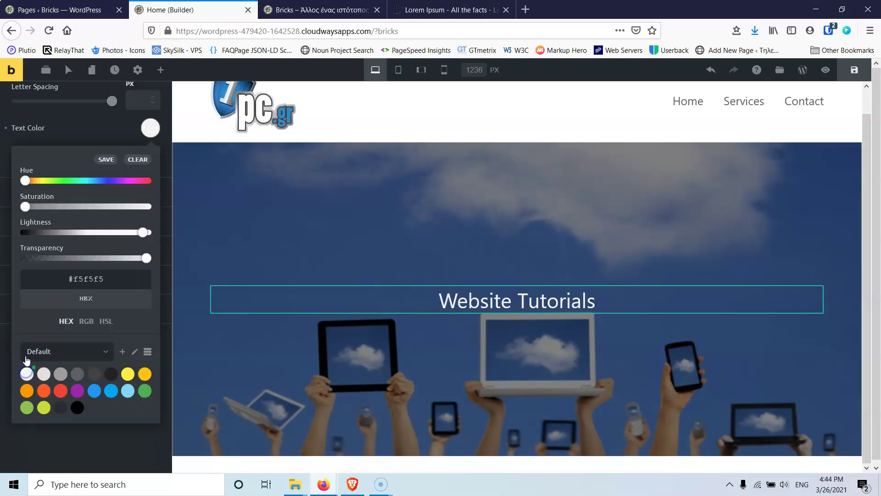
left_click(70, 132)
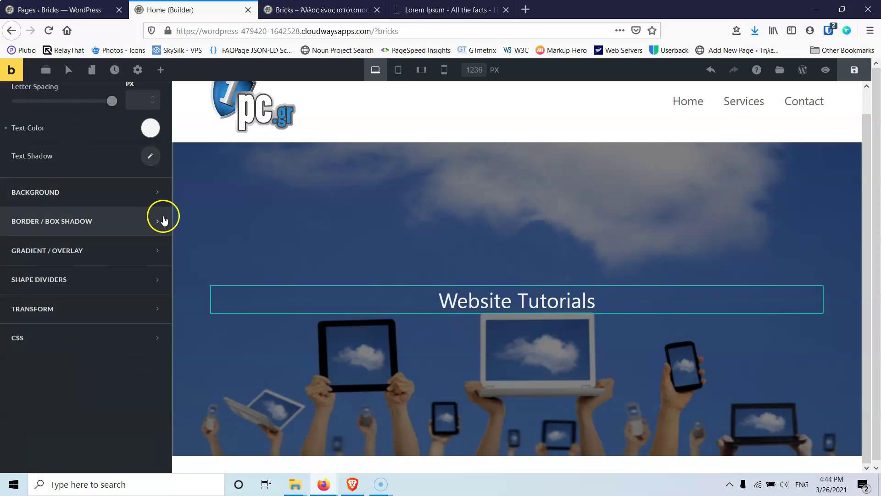
- Set the font weight of the "Website Tutorials" heading to 700
scroll(95, 237, "up", 4)
scroll(95, 238, "up", 4)
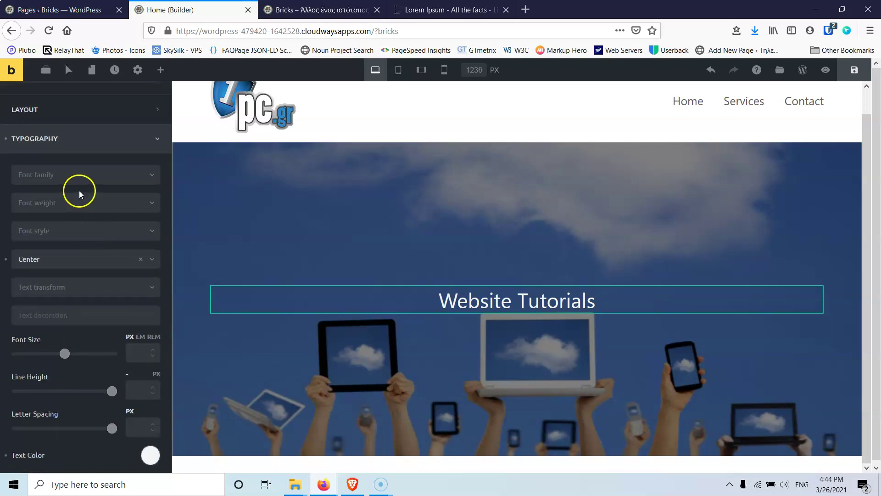
left_click(89, 205)
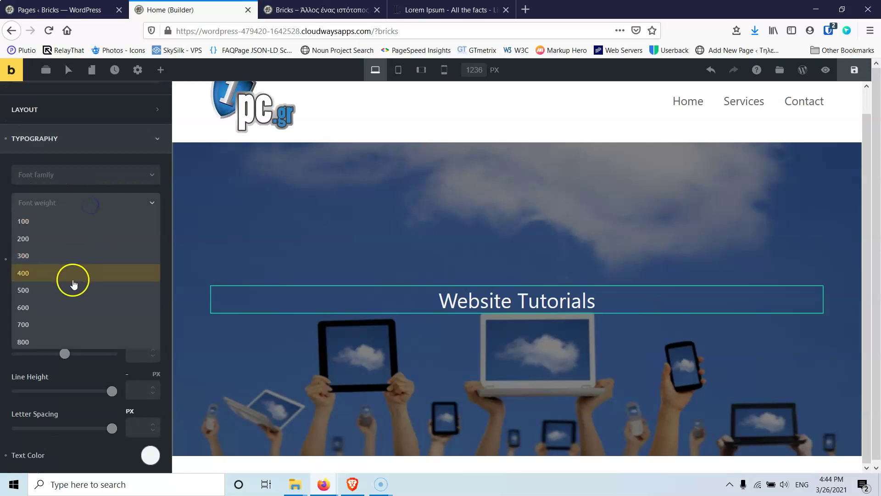
left_click(59, 322)
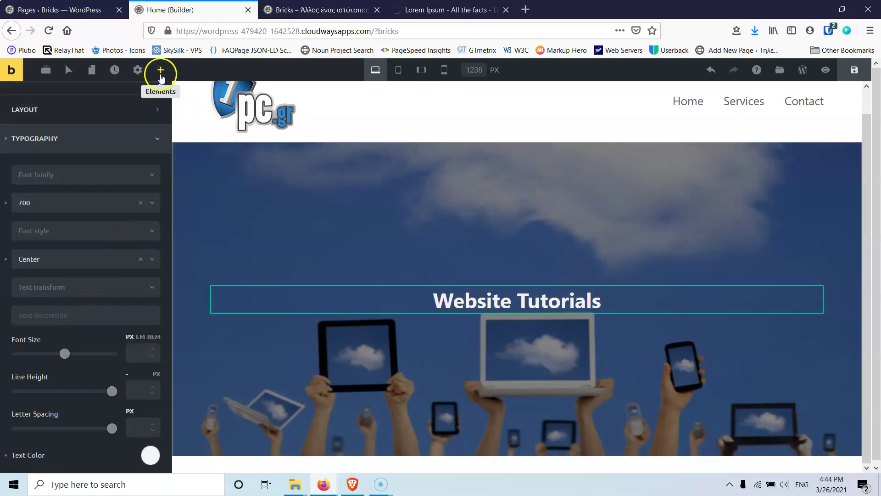
- Add a Text element below the "Website Tutorials" heading and set its text color to #f5f5f5
left_click(161, 76)
left_click_drag(124, 181, 482, 300)
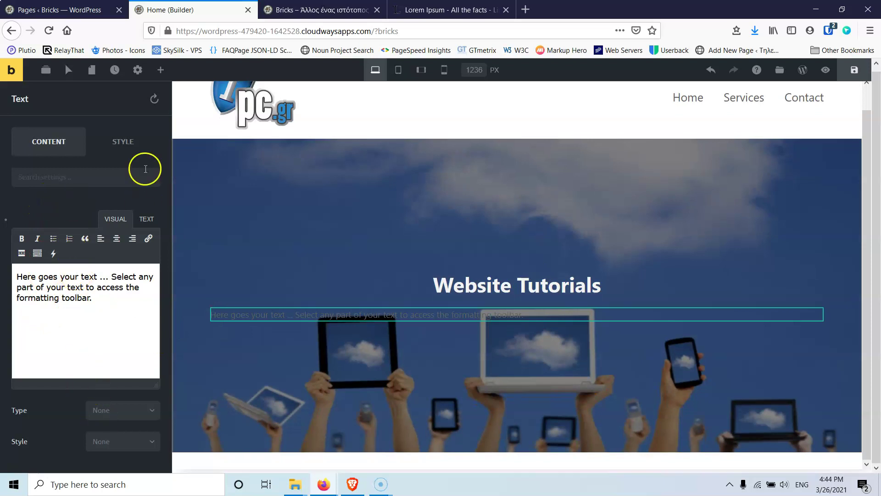
left_click(124, 145)
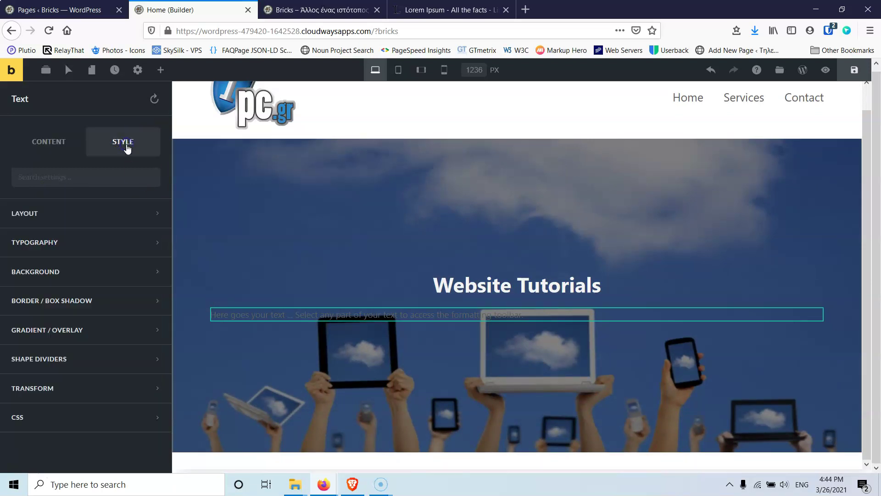
left_click(76, 247)
scroll(79, 312, "down", 5)
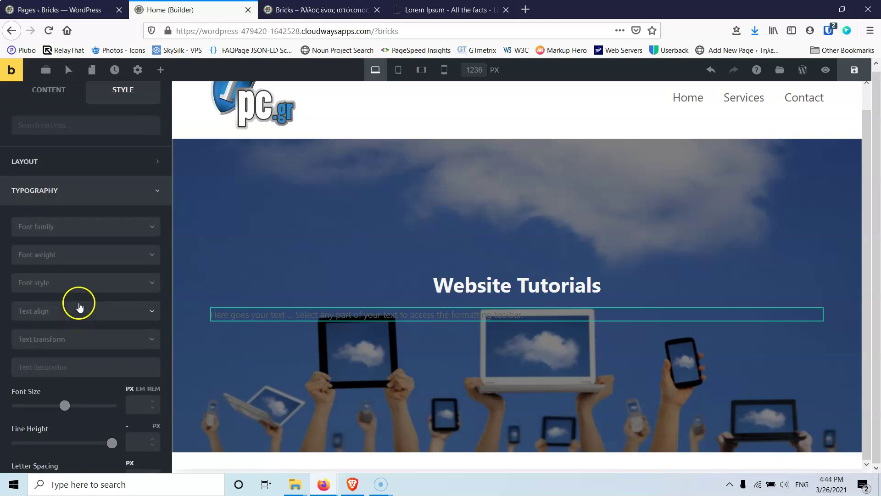
left_click(144, 356)
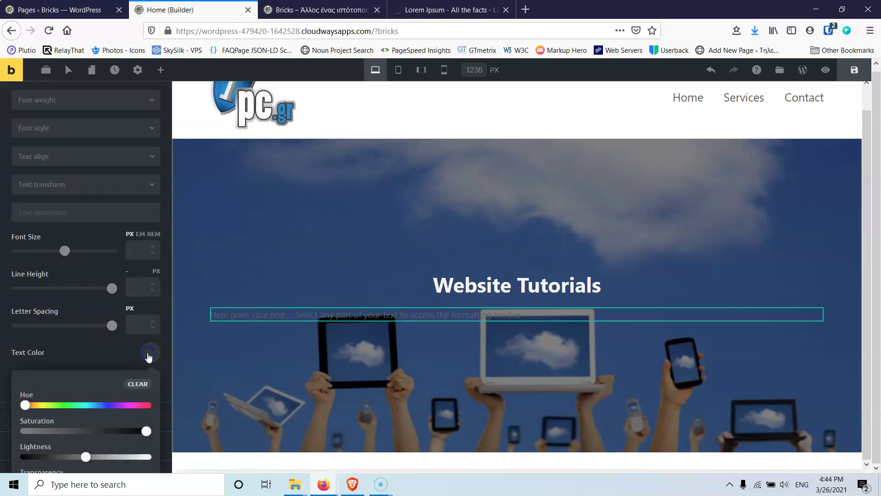
scroll(107, 335, "down", 5)
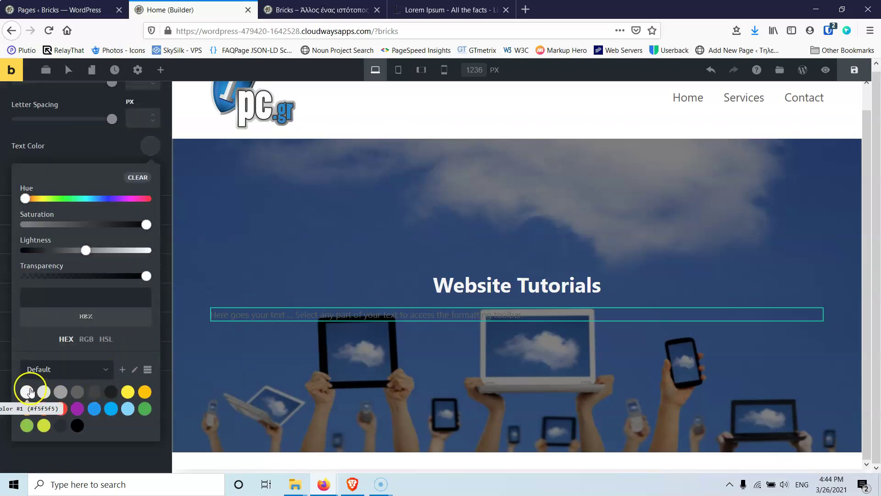
left_click(27, 391)
- Set the text alignment of the Text element below the heading to Center
scroll(80, 291, "up", 6)
scroll(81, 290, "up", 2)
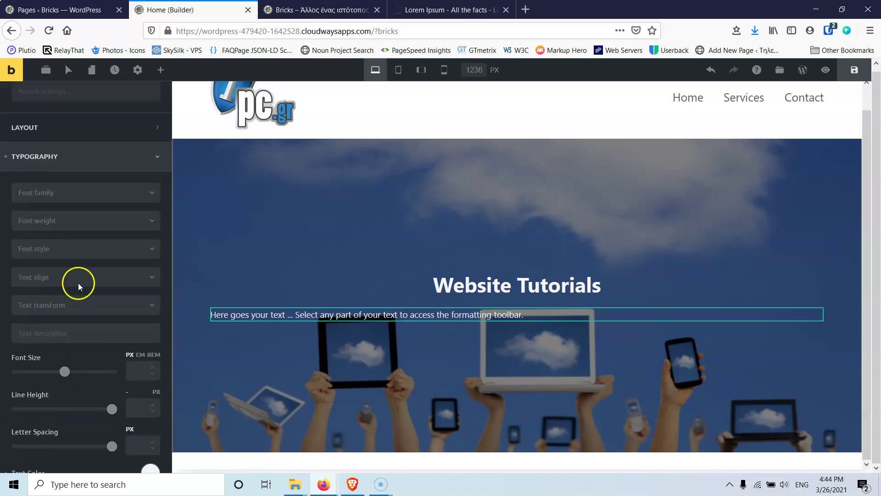
left_click(64, 248)
left_click(64, 248)
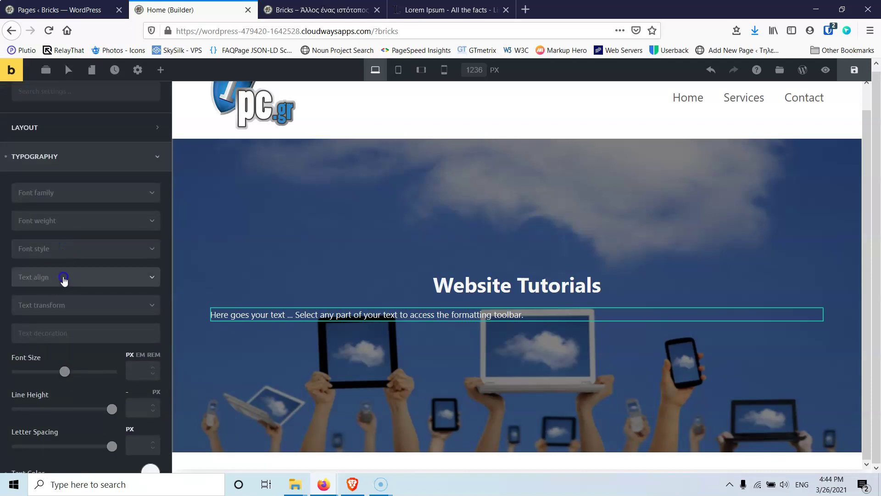
left_click(63, 277)
left_click(63, 313)
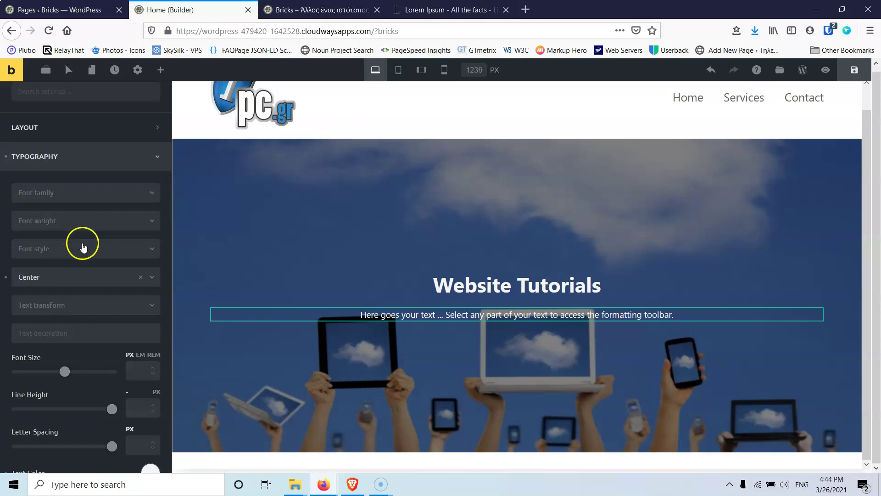
- Set the font size of the Text element below the heading to 20 px
scroll(85, 356, "down", 2)
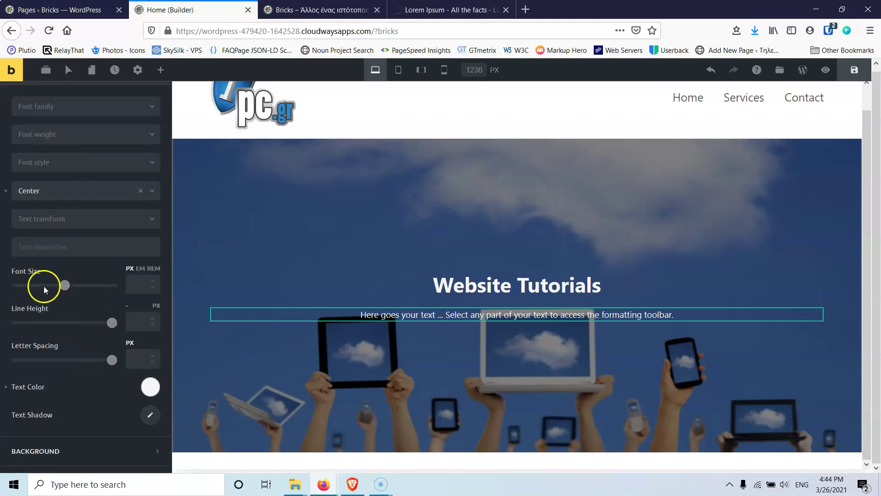
left_click(136, 284)
type("2")
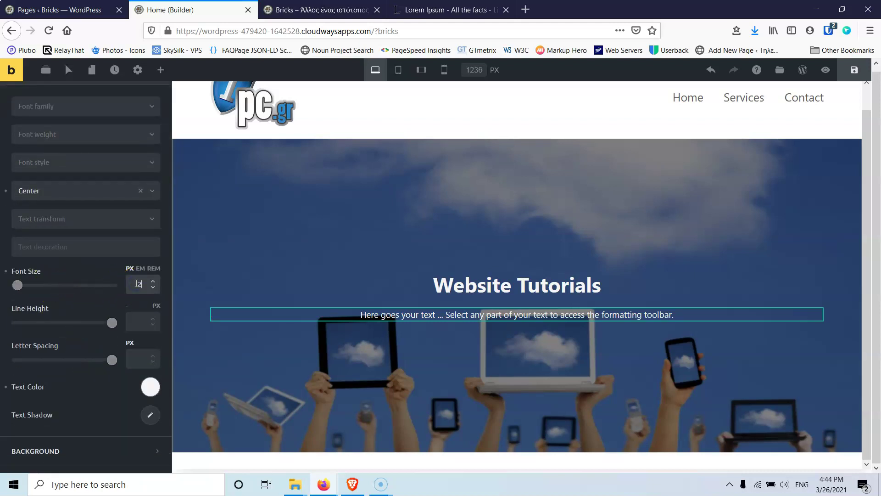
type("0")
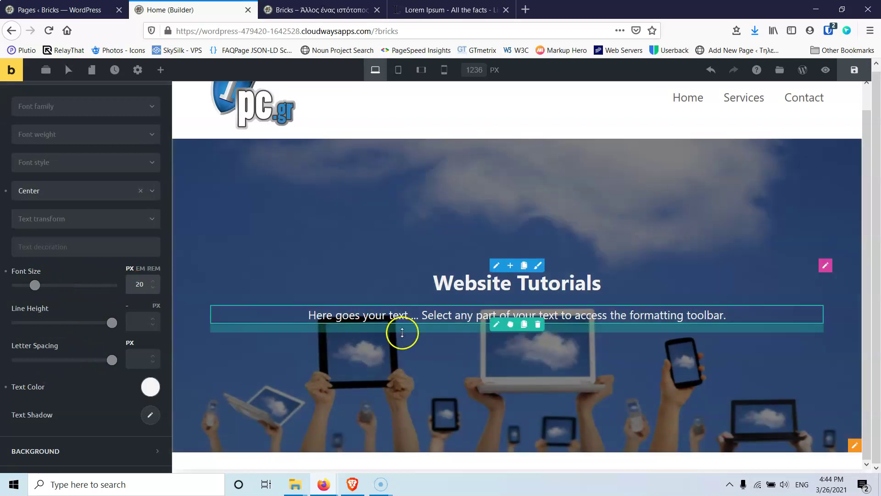
left_click(408, 193)
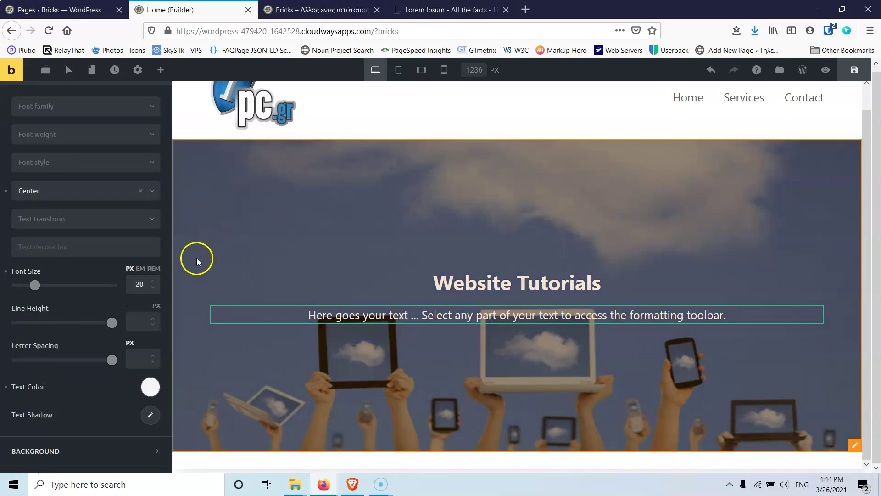
- Add a Button element below the hero text and label it "See more!"
scroll(75, 296, "up", 4)
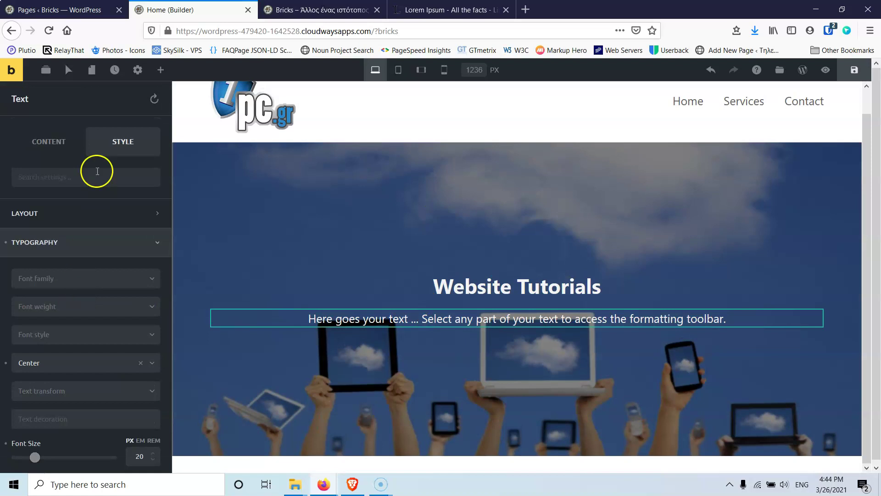
left_click(161, 70)
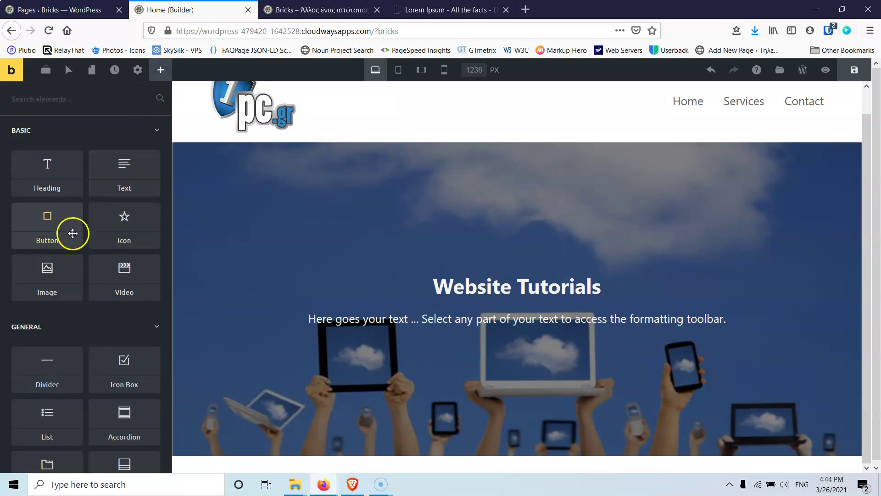
left_click_drag(72, 231, 500, 330)
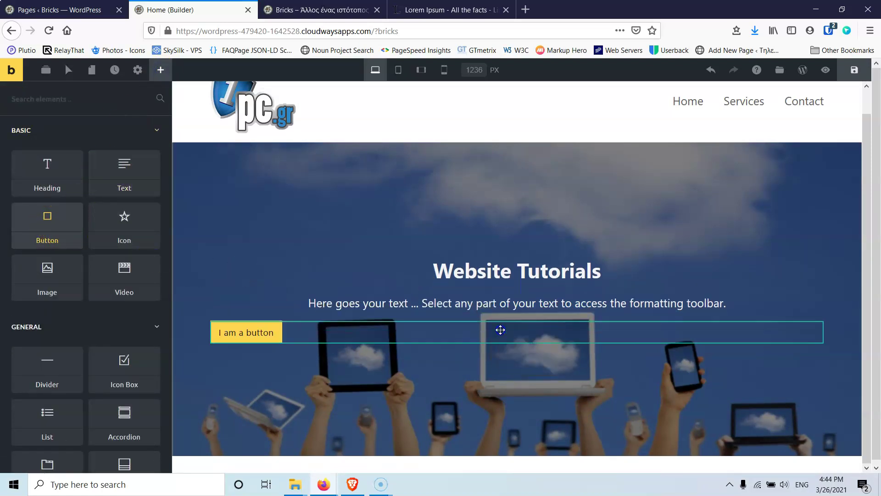
left_click(268, 333)
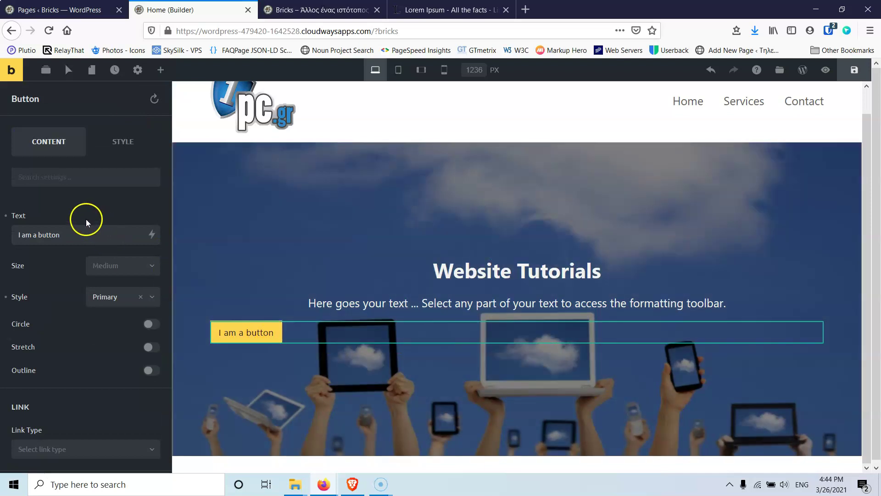
left_click(76, 234)
type("See more!")
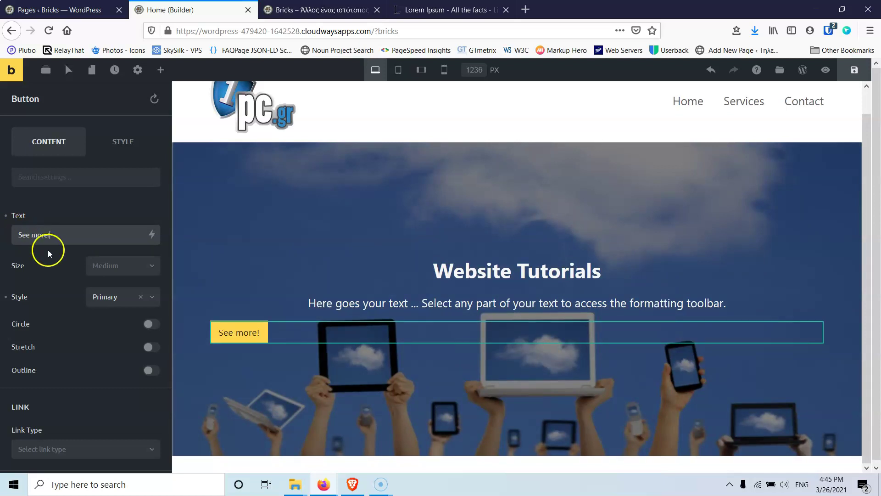
- Try the Large size on the "See more!" button, then set it to Medium and turn off Stretch
left_click(117, 269)
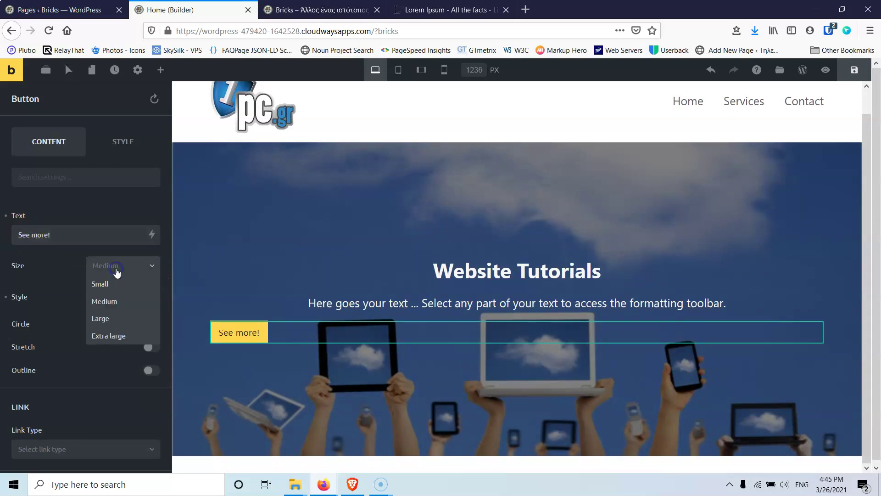
left_click(110, 317)
left_click(114, 268)
left_click(109, 299)
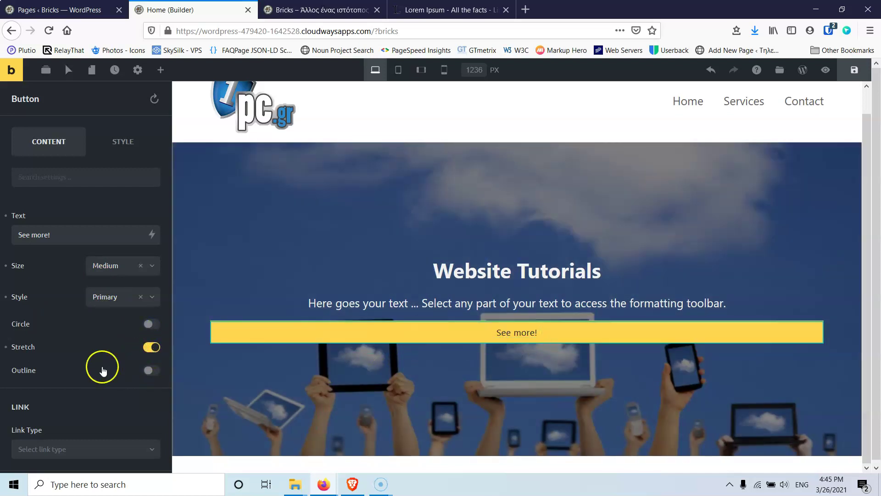
left_click(149, 347)
scroll(86, 332, "down", 3)
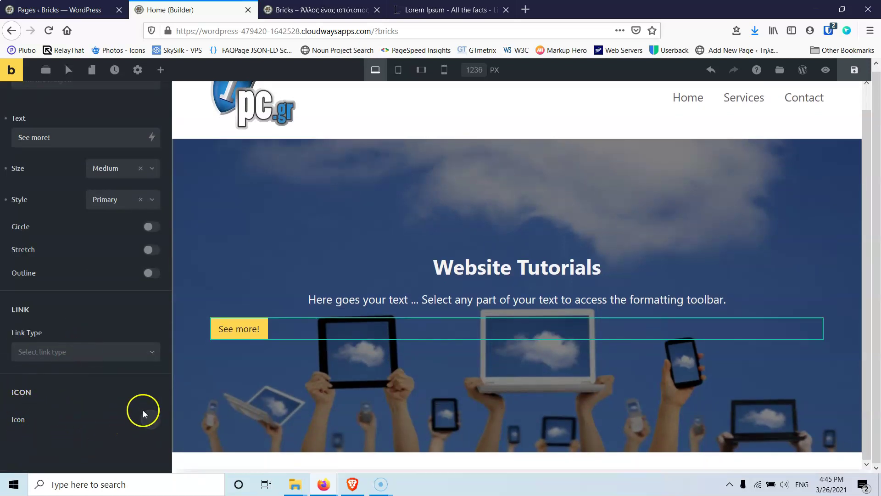
- Set the text alignment in the "See more!" button's typography style to Center
scroll(131, 403, "up", 3)
left_click(111, 145)
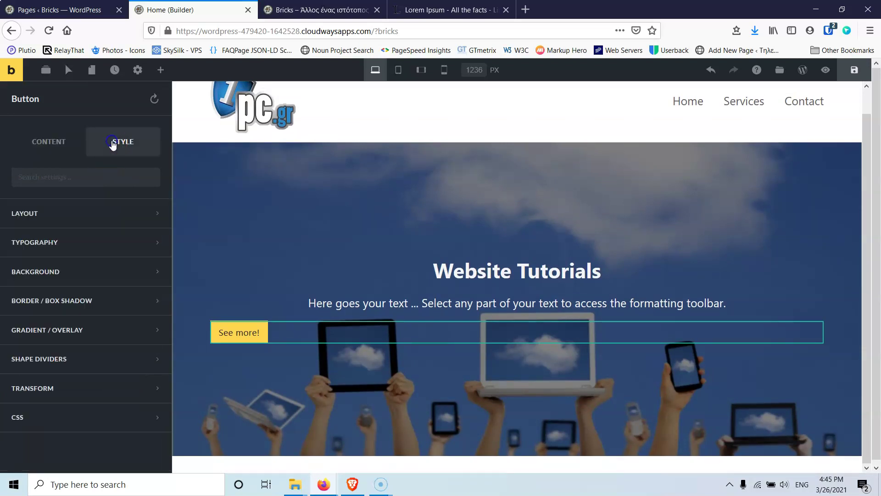
left_click(57, 243)
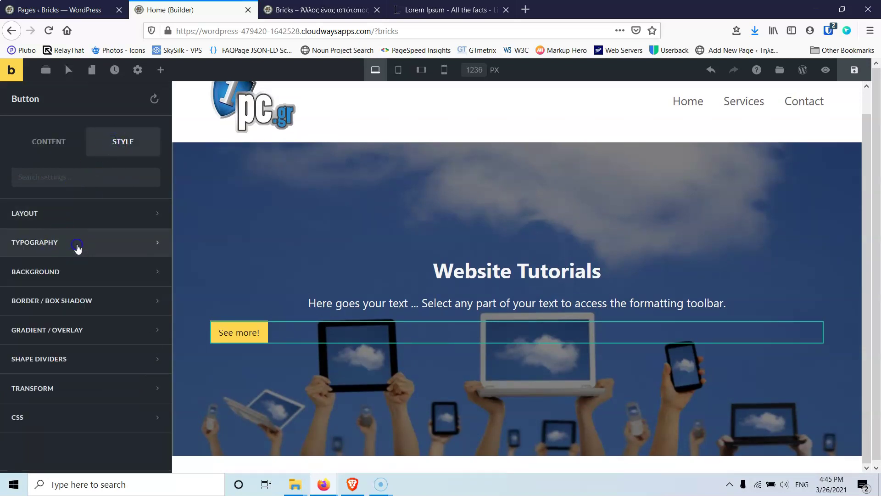
left_click(75, 247)
left_click(68, 361)
left_click(63, 400)
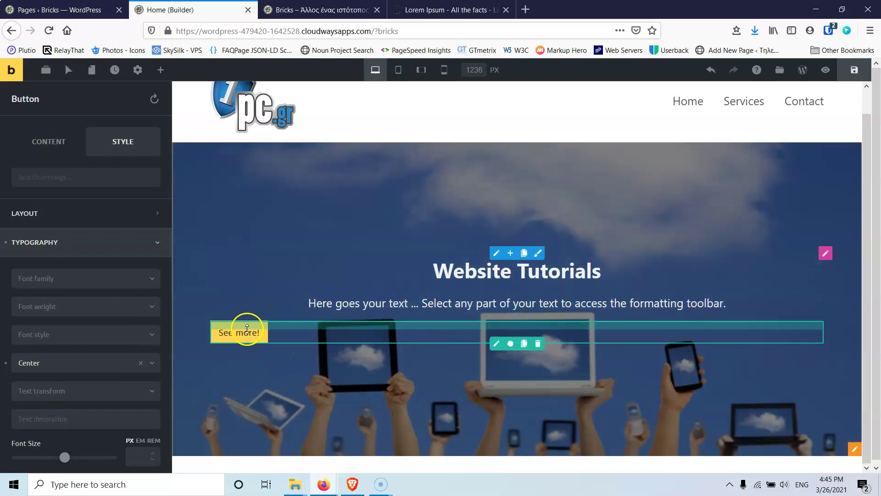
- Set Justify Content to Center in the layout of the column holding the heading, text and button
left_click(496, 254)
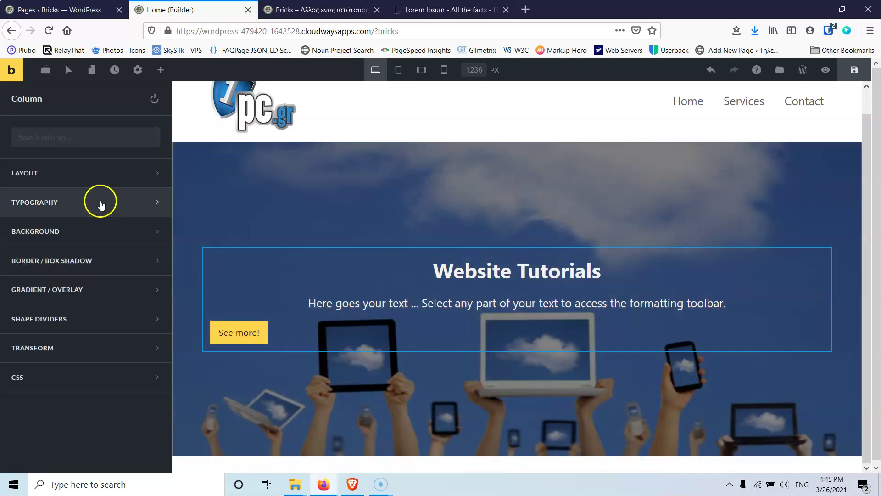
left_click(72, 174)
scroll(74, 305, "down", 3)
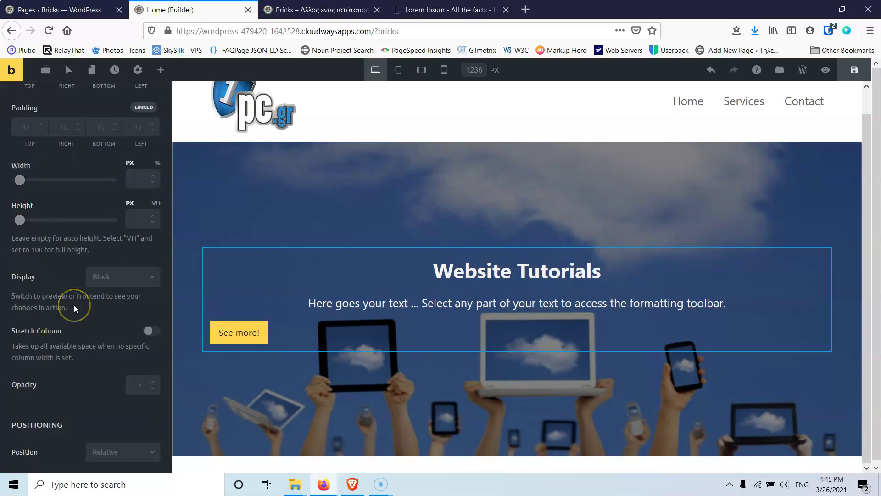
scroll(73, 304, "down", 12)
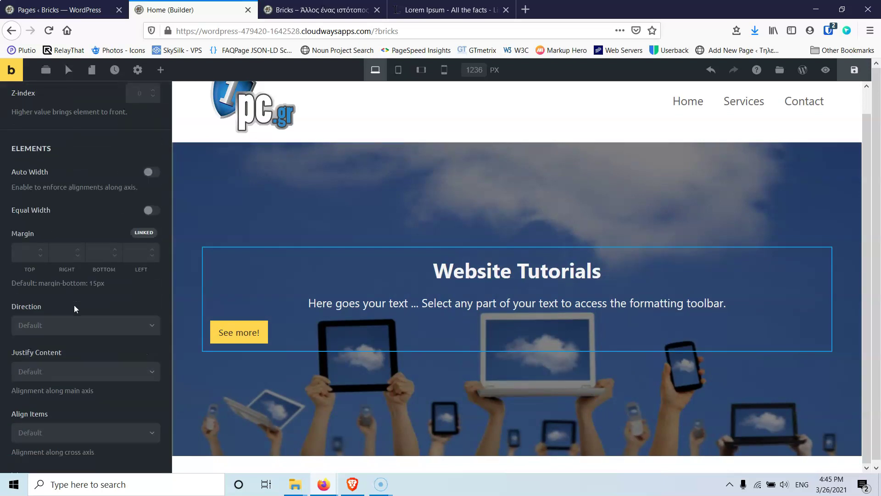
scroll(74, 305, "down", 2)
left_click(76, 314)
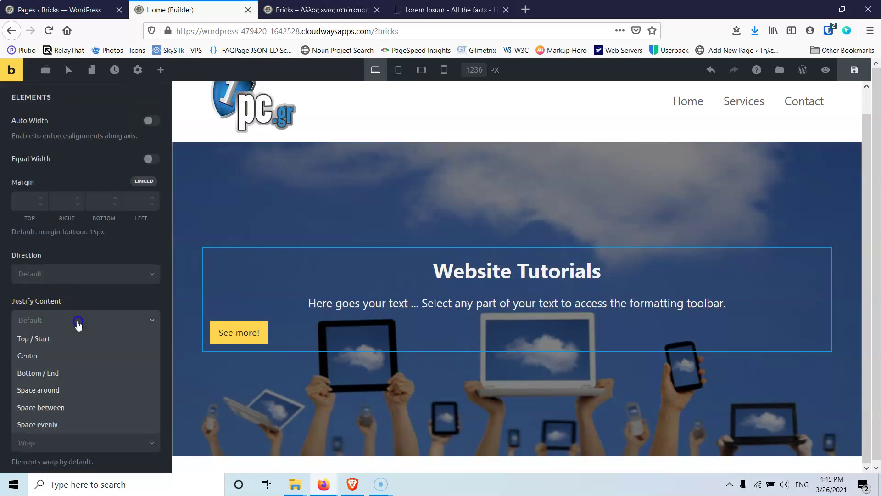
left_click(66, 359)
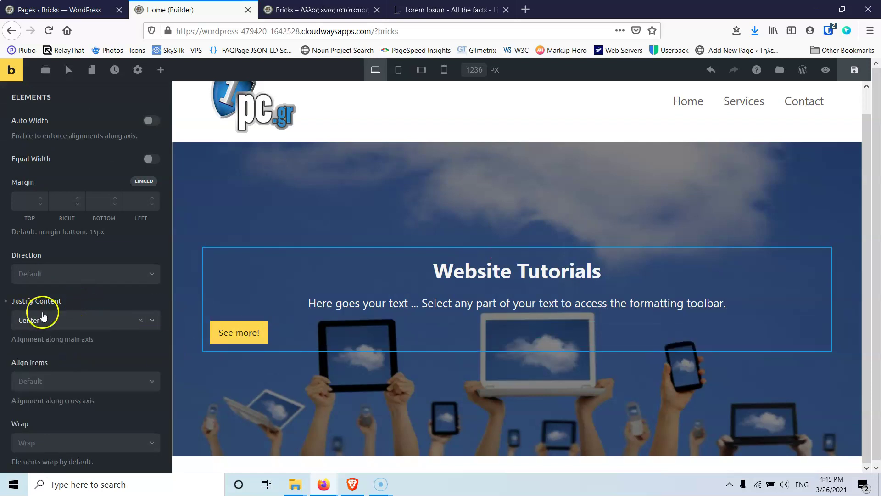
- Try the Outline option on the "See more!" button, then turn it off again
left_click(530, 330)
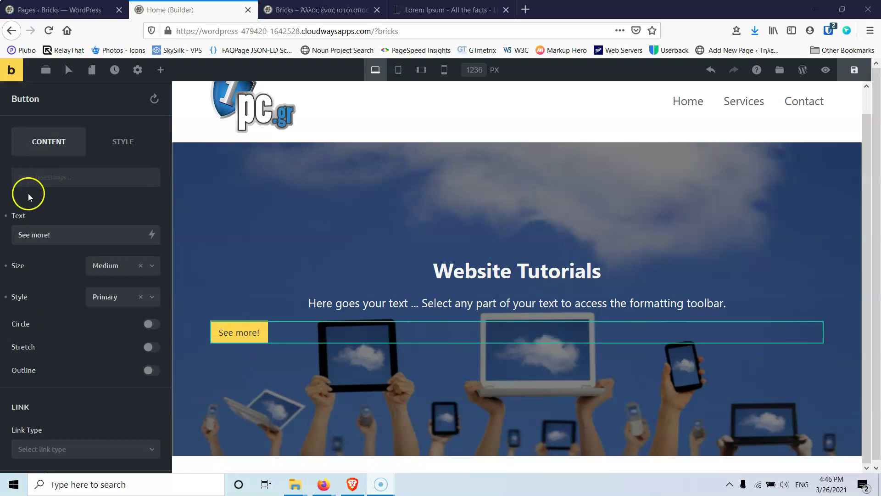
scroll(48, 290, "down", 2)
scroll(61, 305, "up", 2)
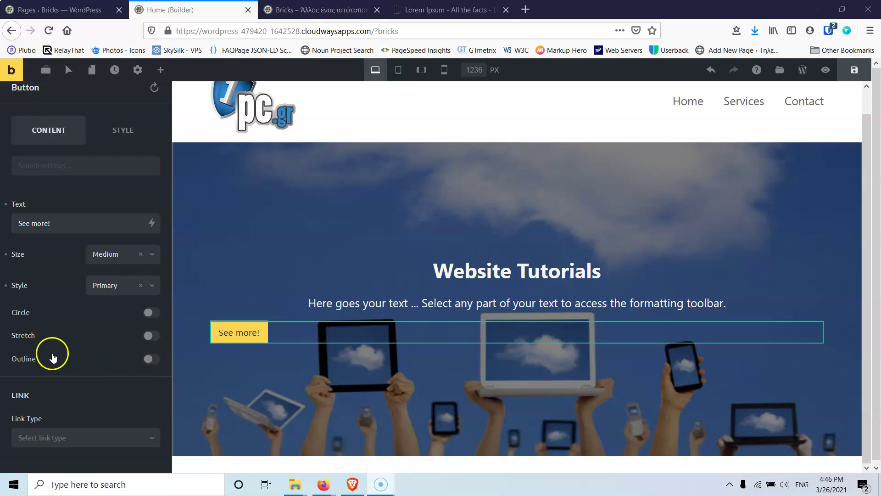
left_click(150, 360)
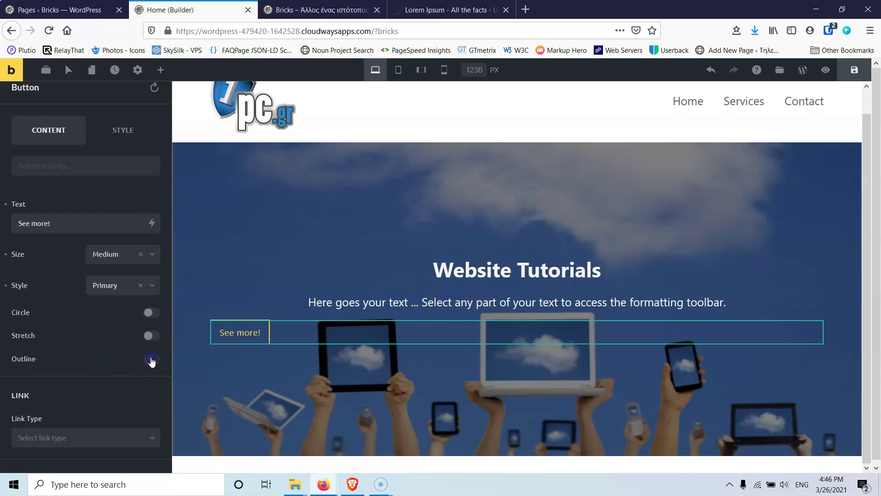
left_click(151, 359)
- Enable Auto Width in the layout style of the "See more!" button
left_click(114, 151)
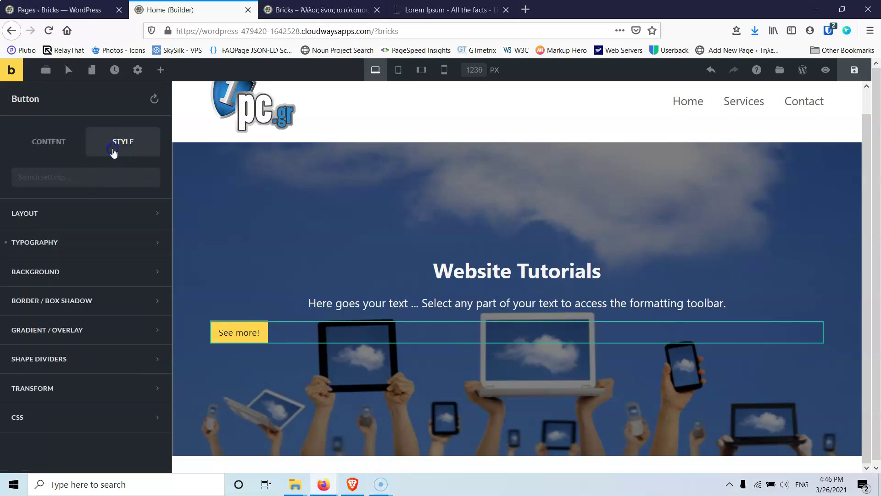
left_click(62, 215)
scroll(100, 293, "down", 3)
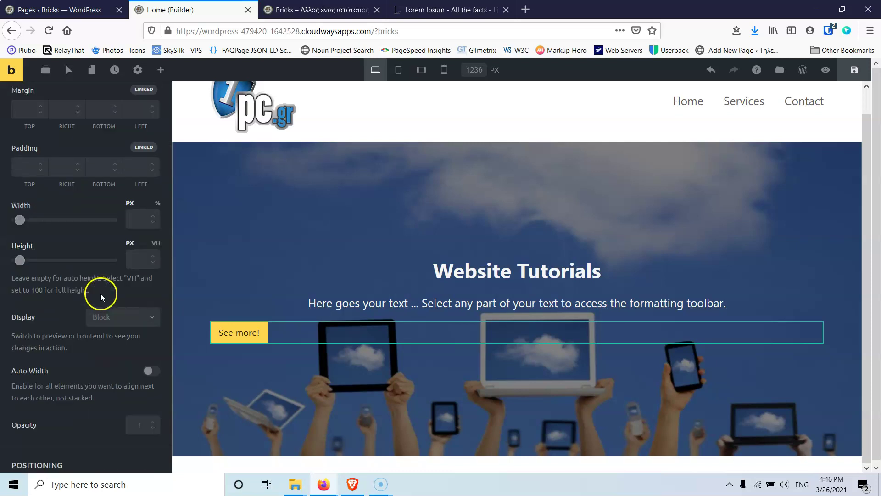
left_click(152, 374)
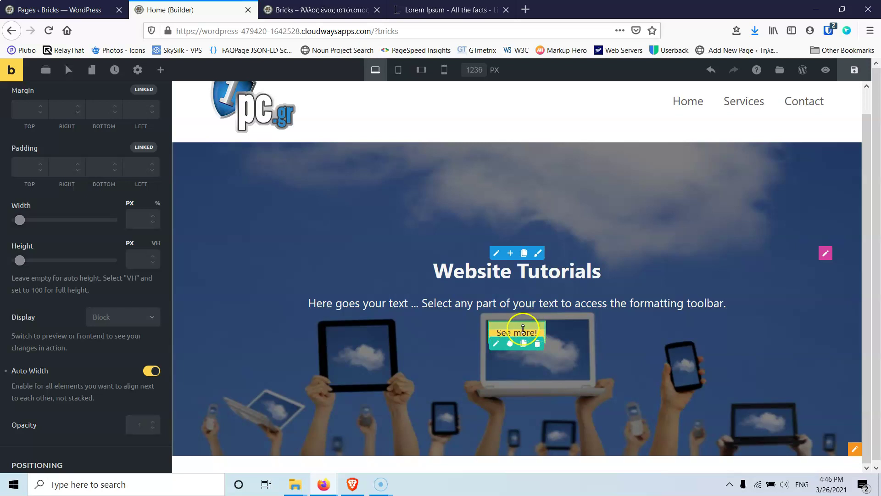
scroll(94, 369, "down", 5)
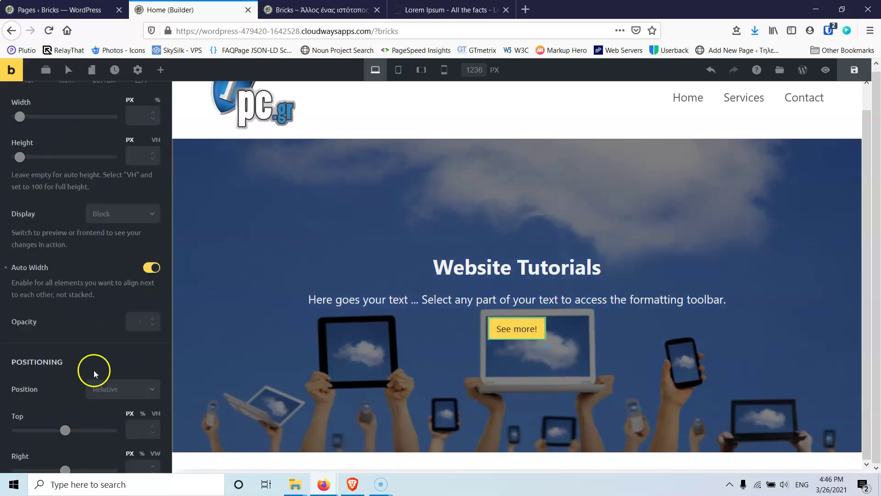
scroll(94, 370, "down", 5)
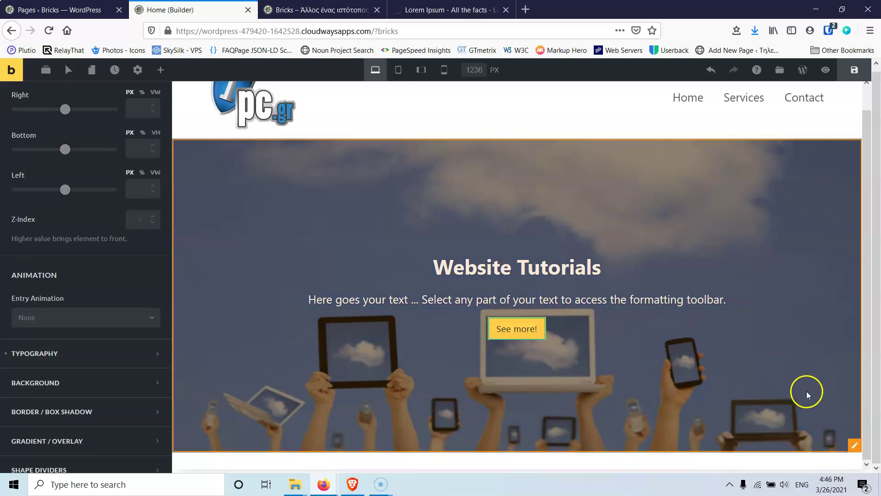
- Add a new section below the hero section and place a Heading element in it
mouse_move(840, 447)
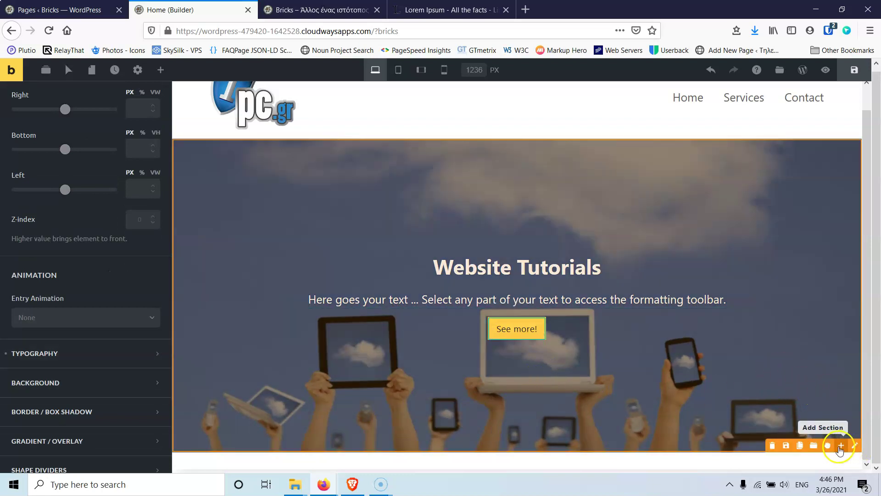
left_click(841, 446)
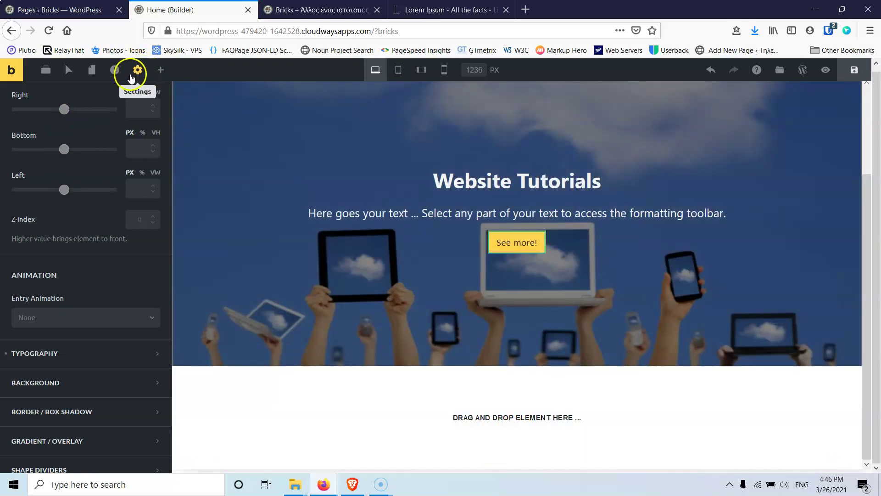
scroll(101, 177, "up", 10)
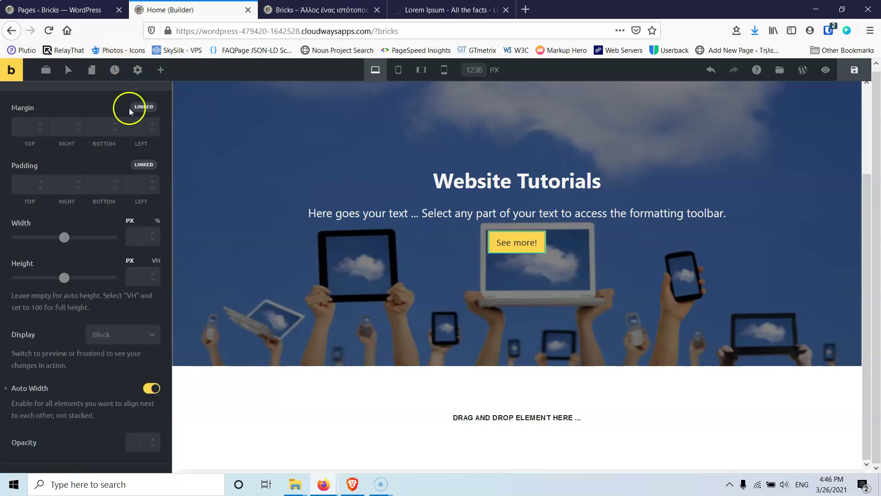
left_click(161, 70)
left_click_drag(20, 173, 488, 398)
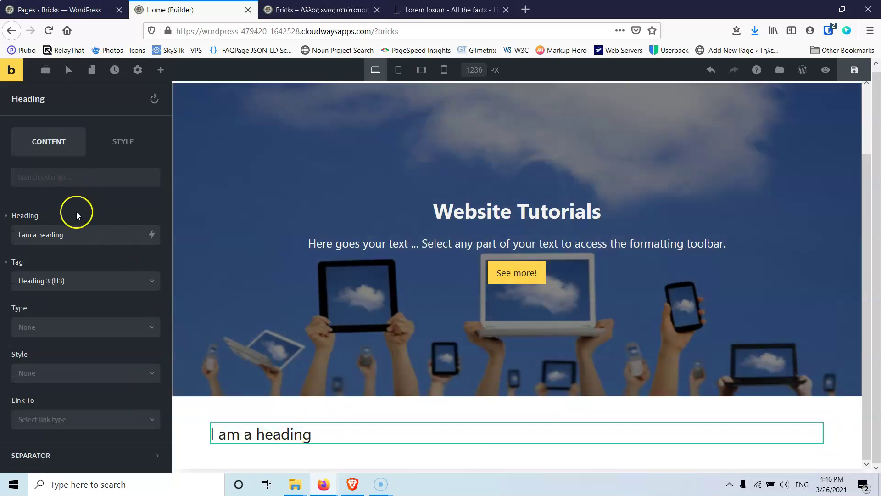
- Set the new section heading's text to "Servives" and its tag to Heading 2 (h2)
triple_click(49, 233)
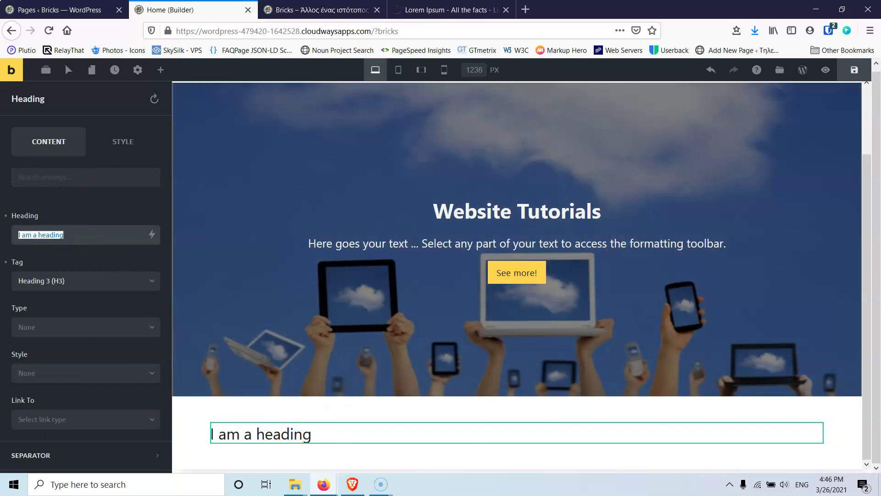
type("Totorials")
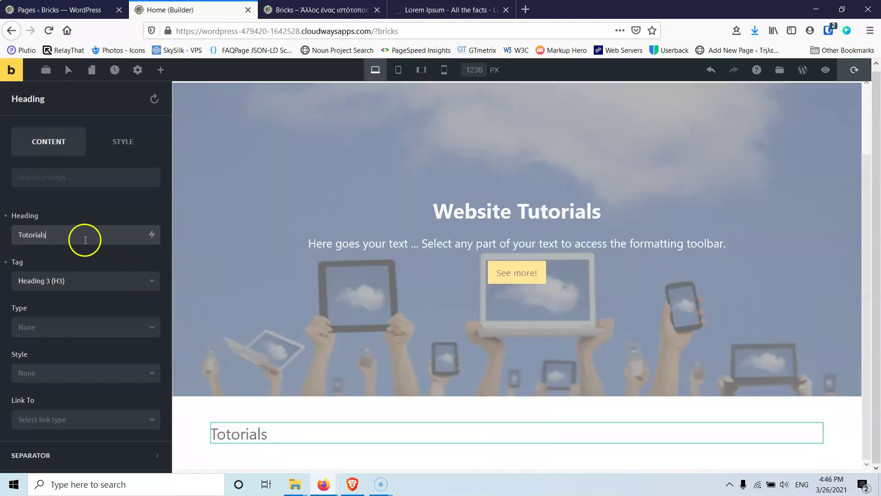
triple_click(85, 235)
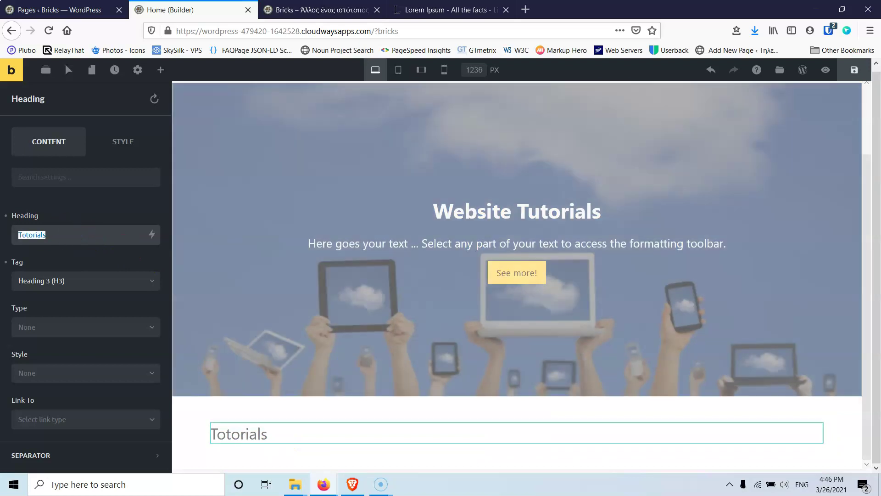
type("Servives")
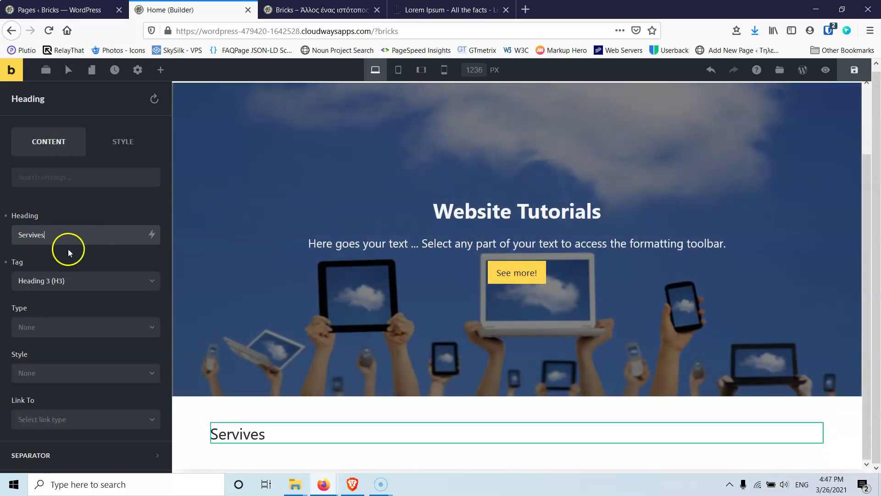
left_click(67, 282)
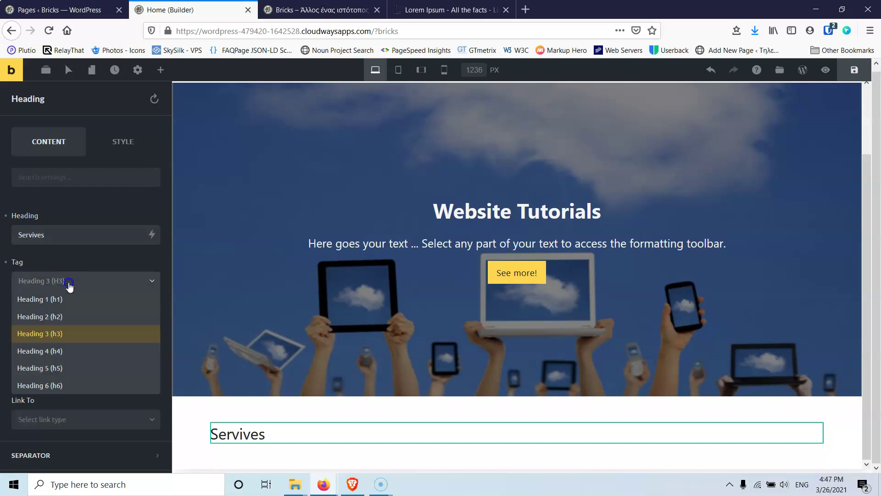
left_click(61, 312)
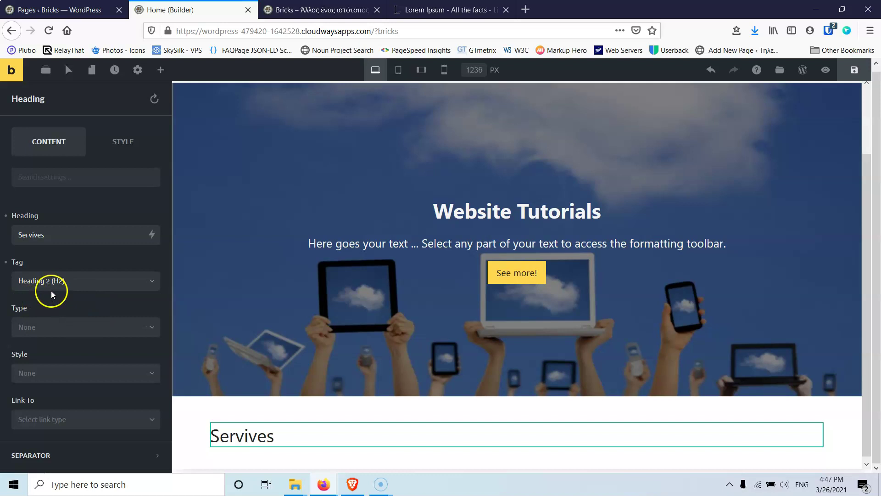
- Set the text alignment in the "Servives" heading's typography style to Center
left_click(113, 150)
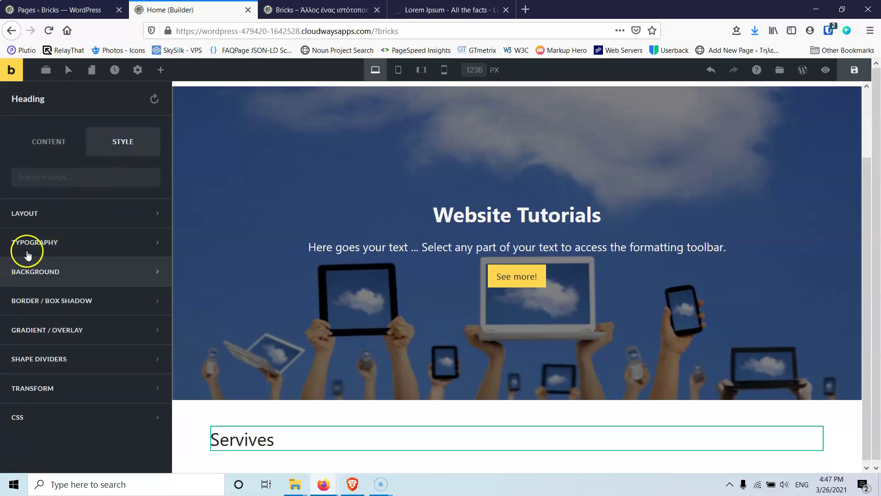
left_click(53, 217)
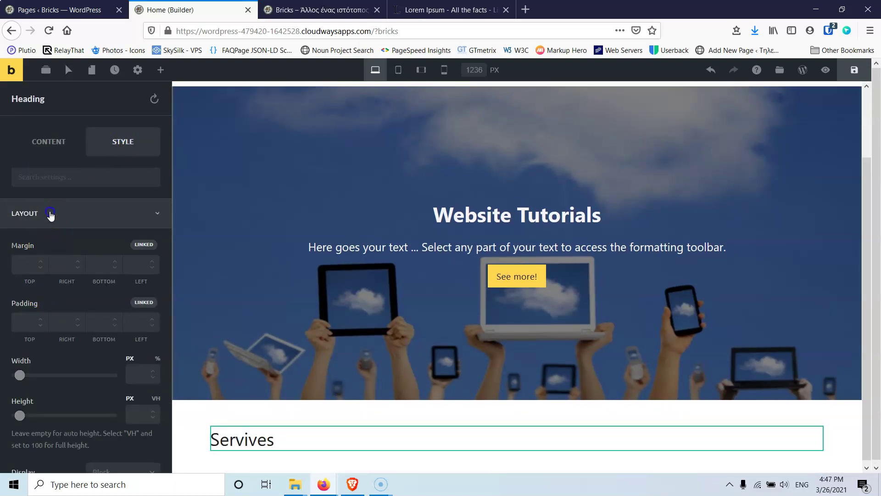
left_click(52, 215)
left_click(52, 242)
scroll(68, 303, "down", 3)
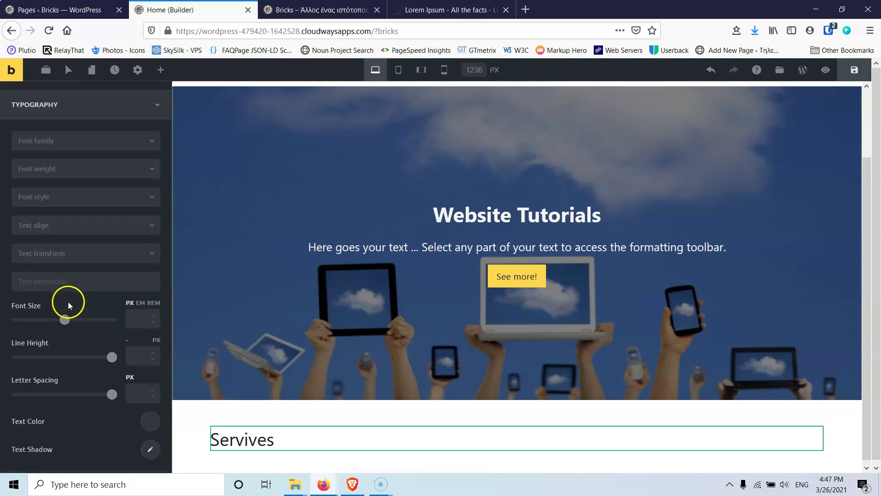
scroll(68, 294, "up", 2)
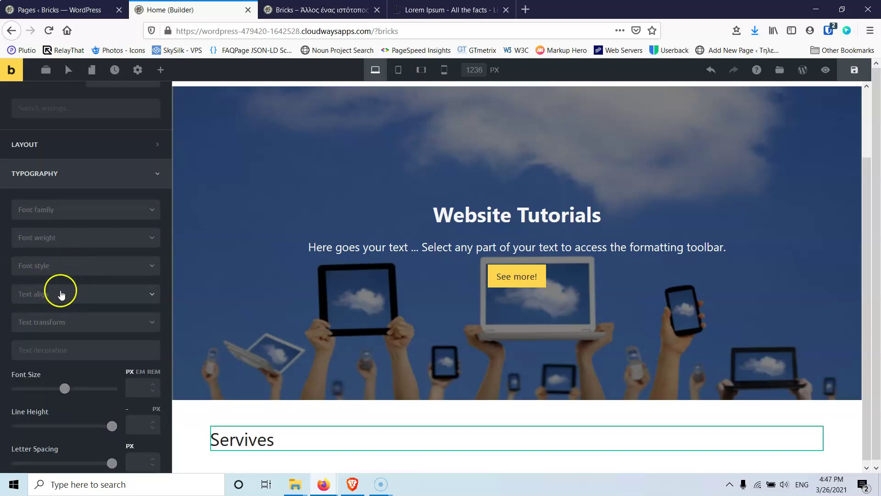
left_click(61, 294)
left_click(51, 329)
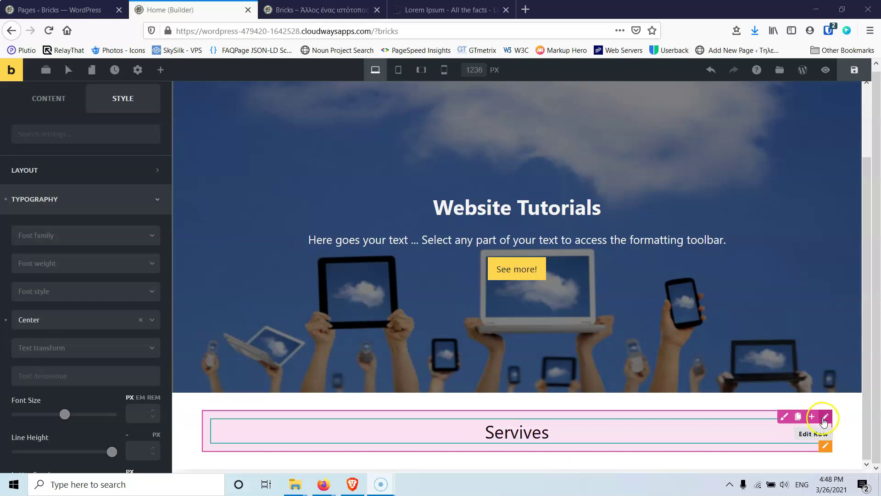
- Add a new row below the "Servives" heading and split it into two columns
left_click(812, 417)
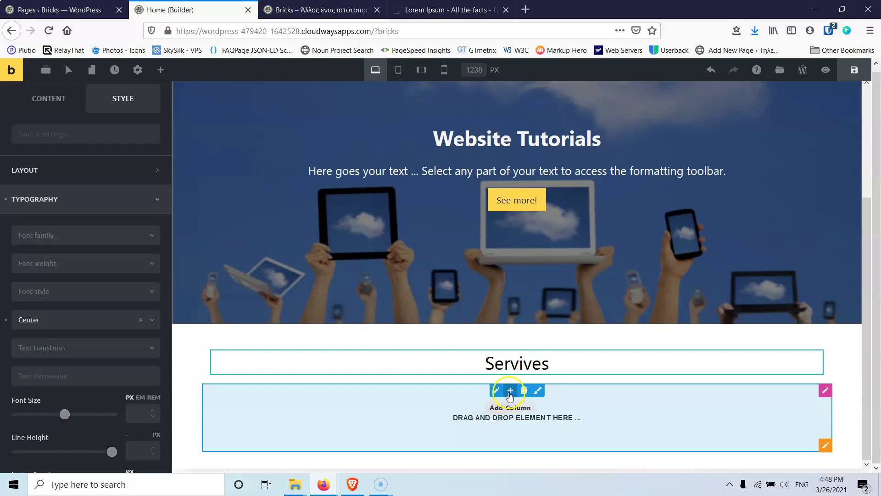
left_click(510, 391)
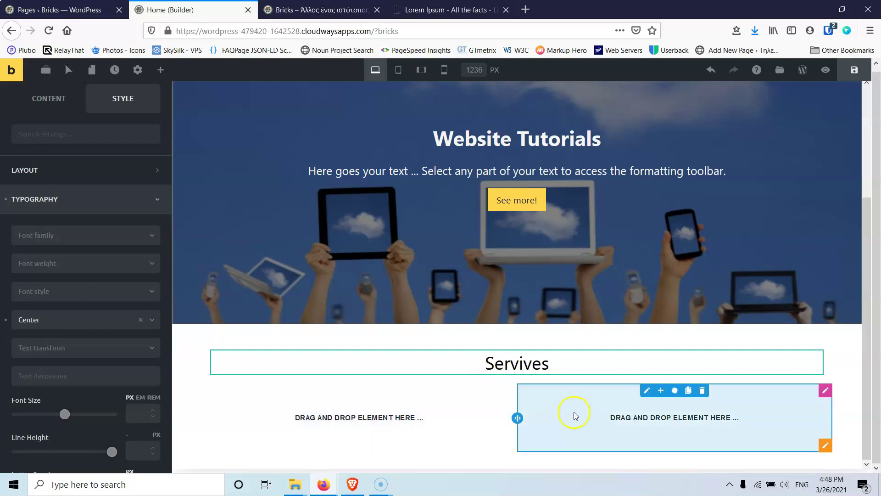
scroll(114, 193, "up", 2)
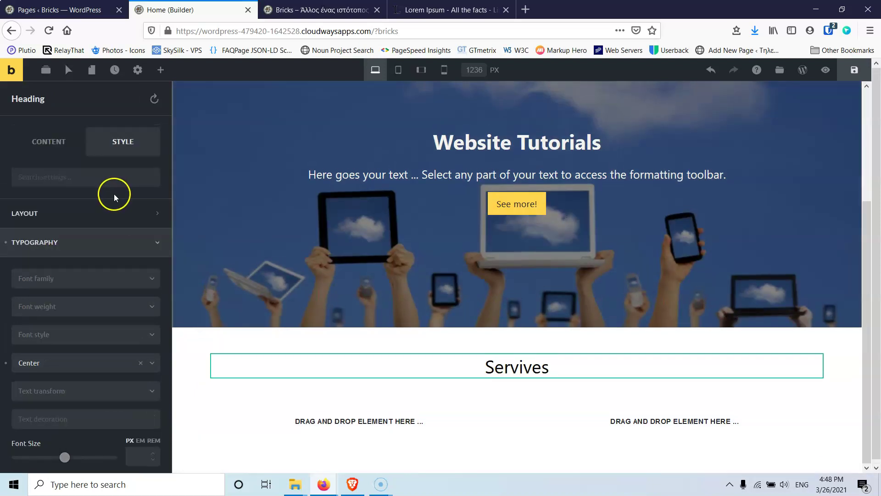
- Add an Image element to the row's first column and insert the wrench-and-screwdriver picture from the media library
left_click(156, 72)
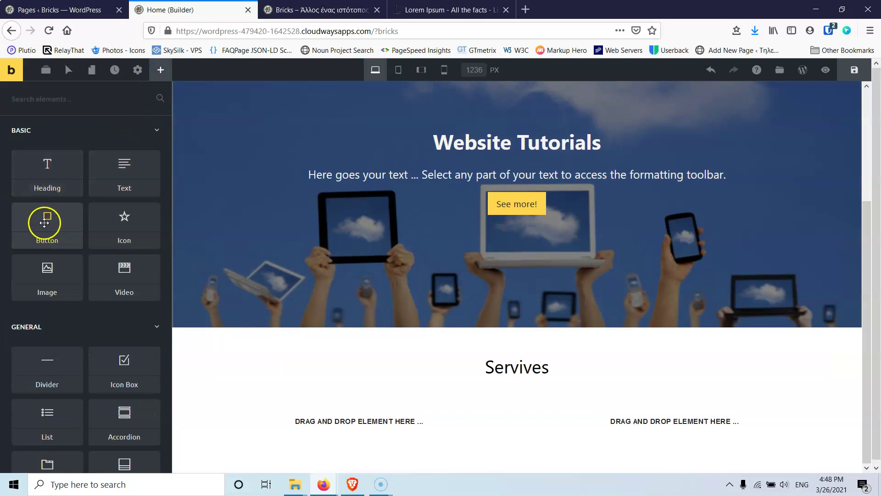
left_click_drag(130, 299, 345, 415)
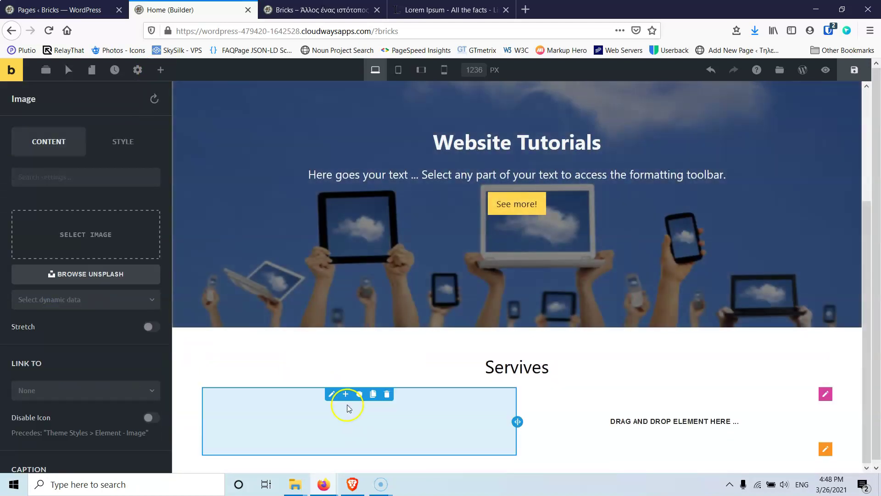
left_click(84, 232)
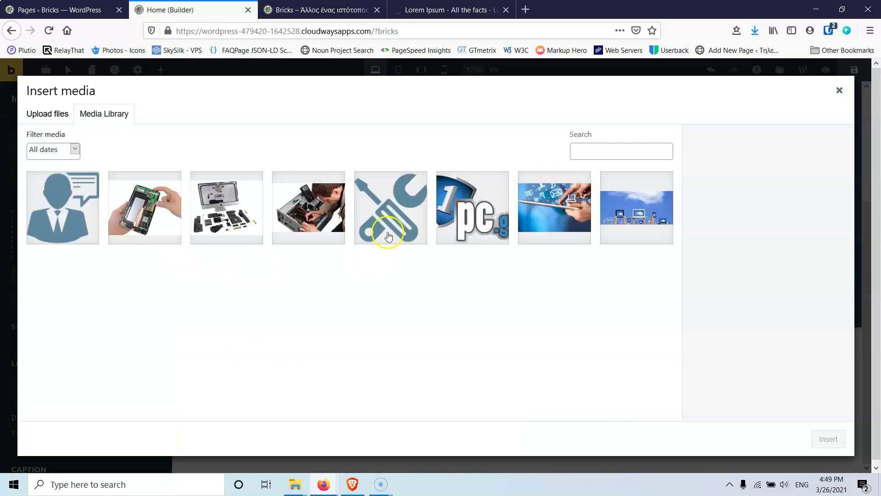
left_click(388, 236)
left_click(826, 438)
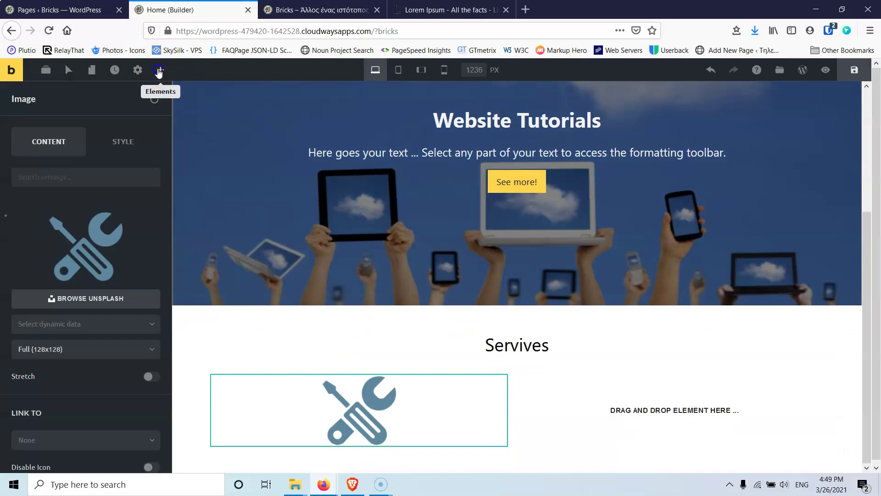
- Add a Heading element below the wrench-and-screwdriver image and set its text to "Service 1"
left_click(158, 71)
left_click_drag(43, 173, 330, 422)
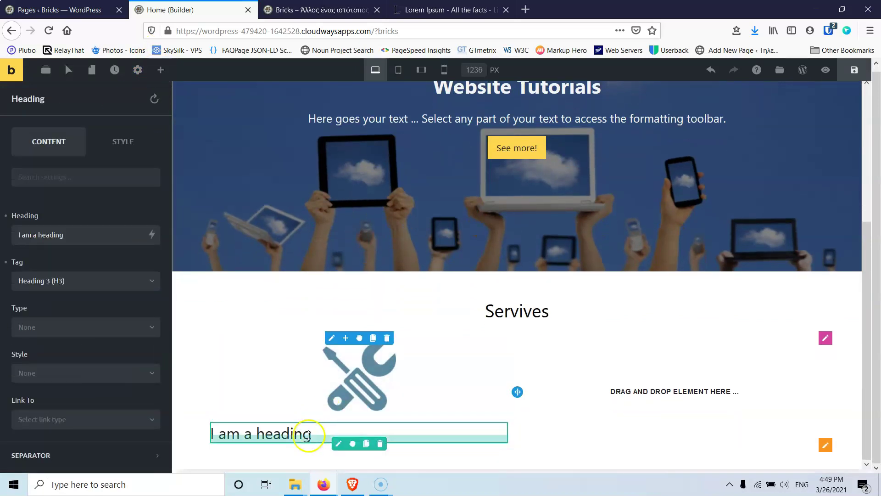
triple_click(84, 235)
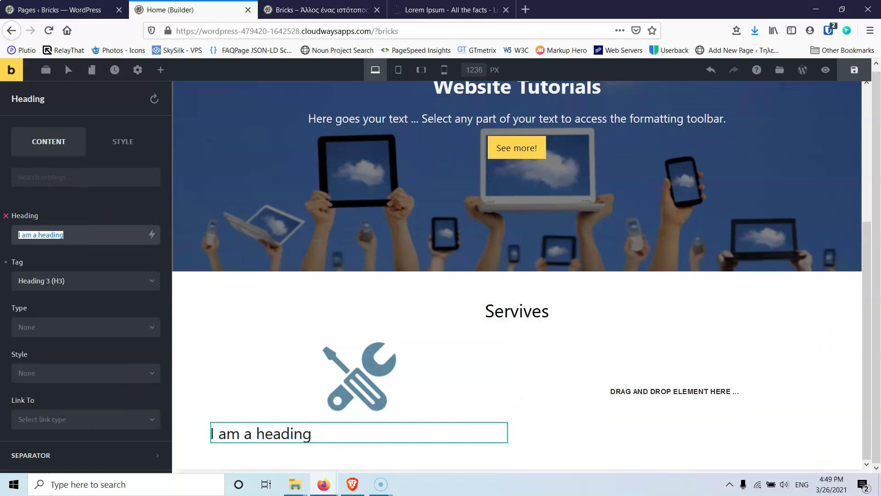
type("Service 1")
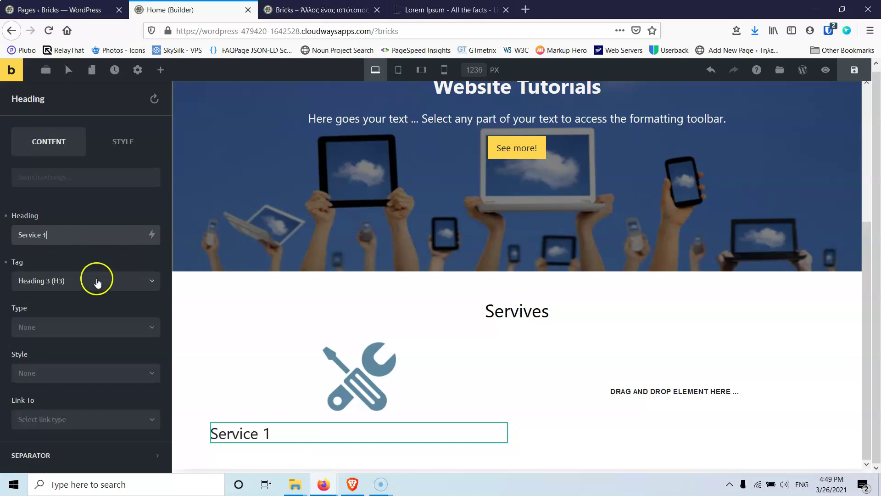
- Set the text alignment in the "Service 1" heading's typography style to Center
left_click(123, 144)
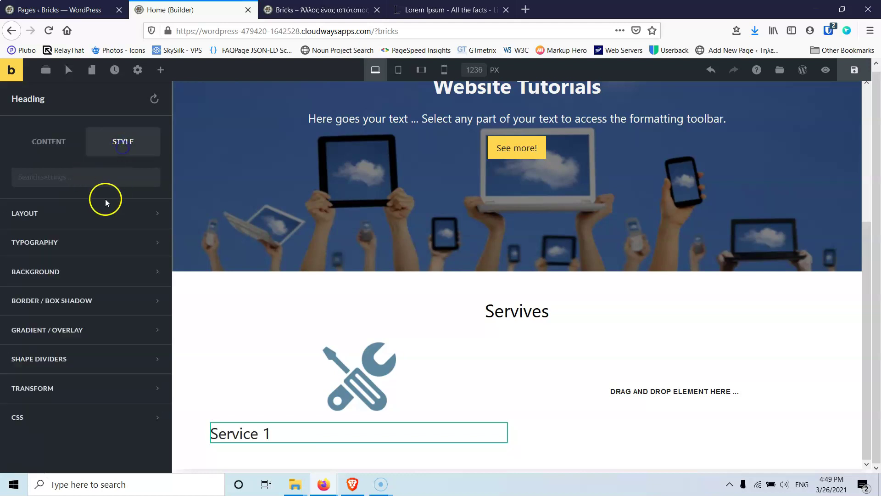
left_click(71, 247)
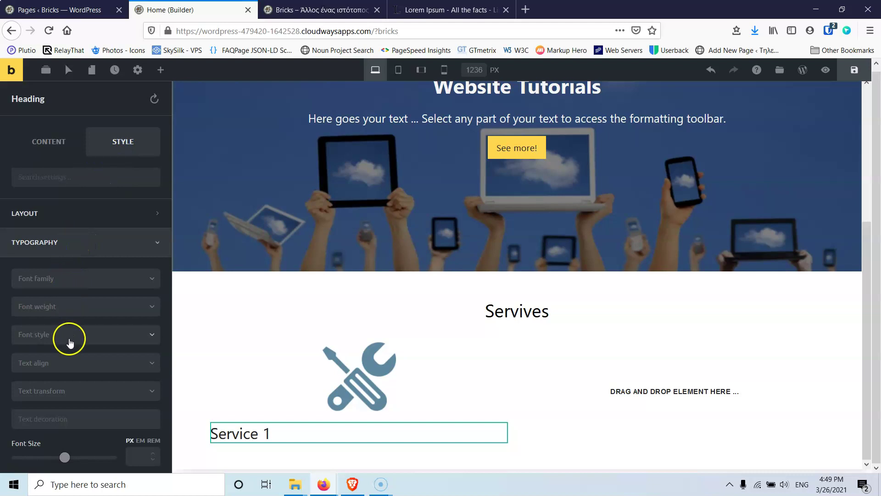
left_click(71, 362)
left_click(64, 400)
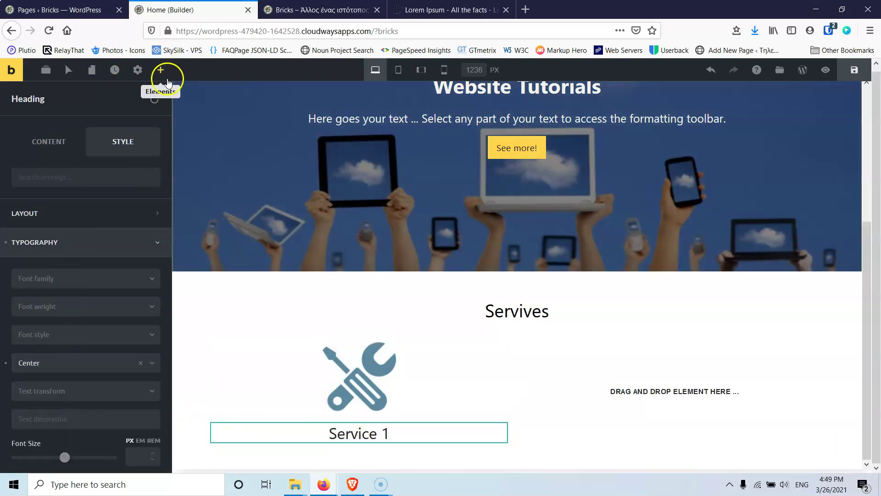
- Add a Text element below the "Service 1" heading in the first column
left_click(160, 69)
left_click_drag(121, 174, 340, 445)
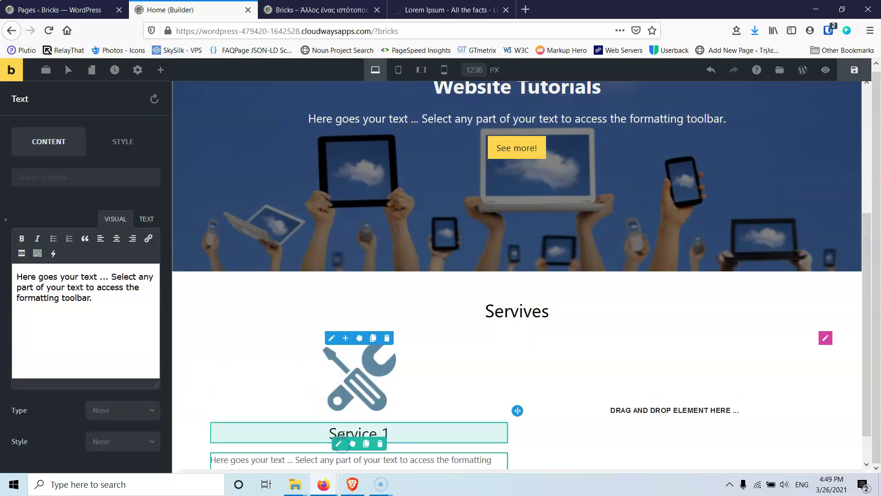
scroll(340, 413, "down", 1)
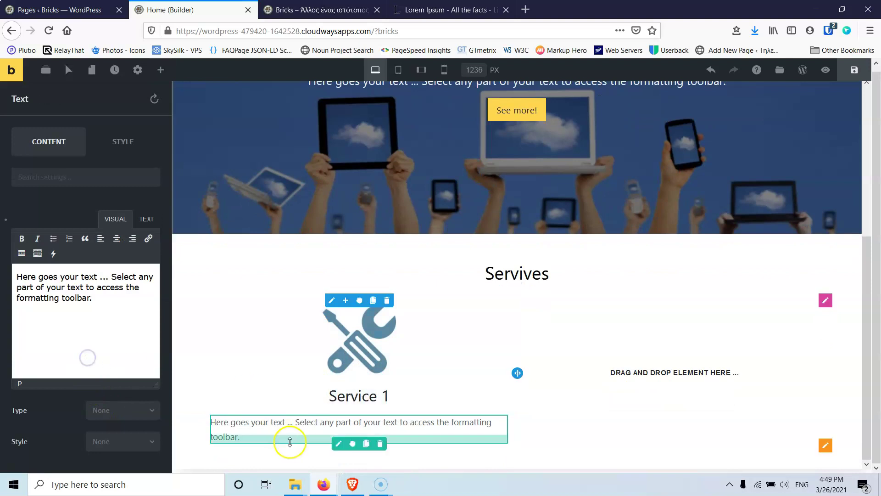
- Set the text color of the paragraph below "Service 1" to black (#000000) in its typography style
left_click(122, 145)
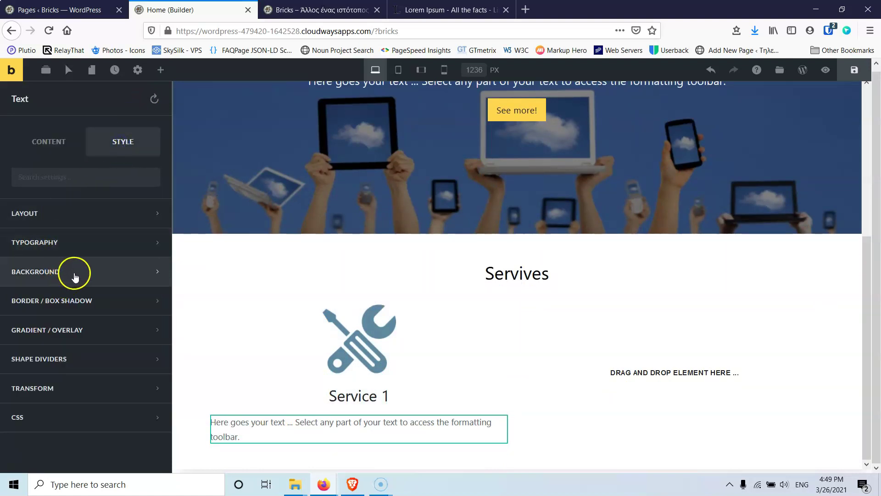
left_click(83, 244)
scroll(101, 334, "down", 3)
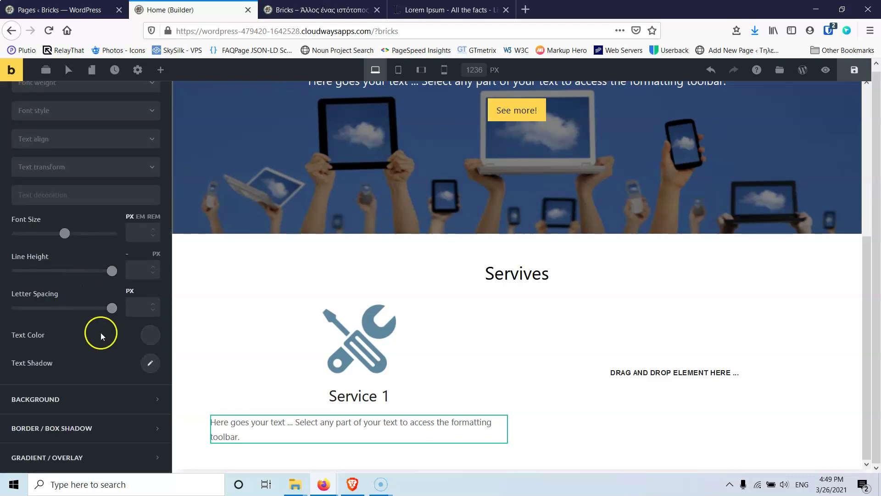
left_click(151, 340)
scroll(91, 403, "down", 6)
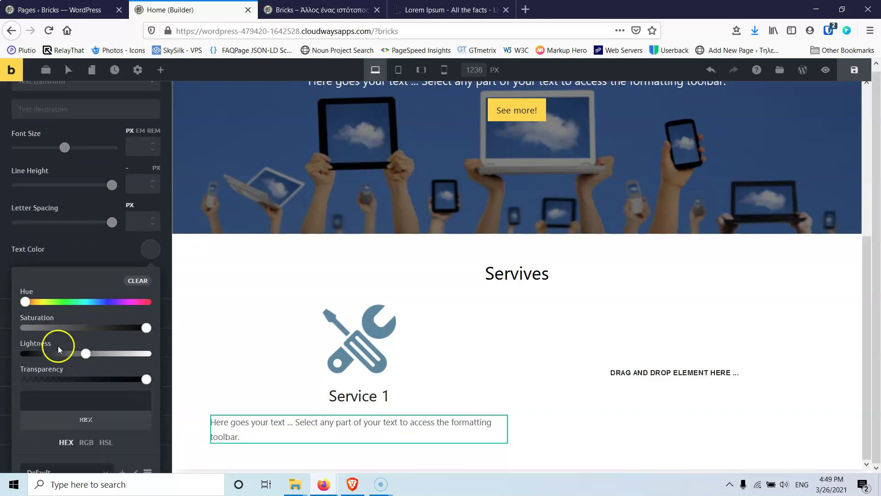
left_click(78, 442)
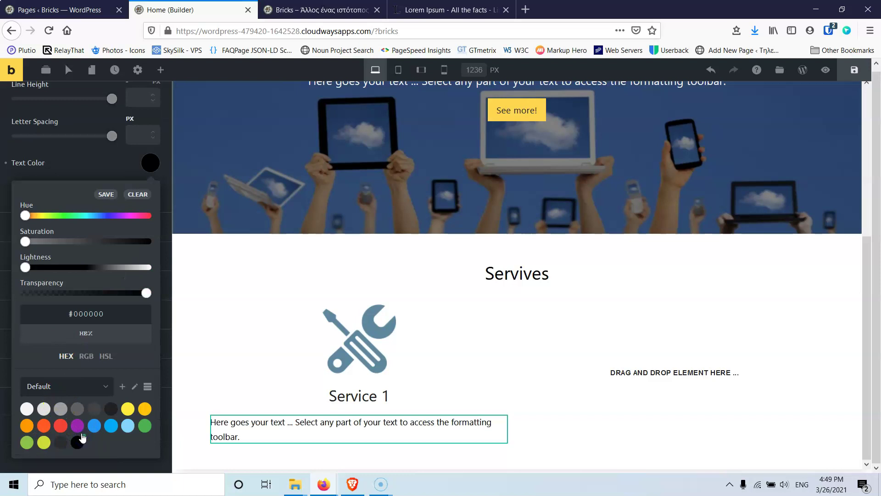
left_click(78, 175)
scroll(76, 194, "up", 4)
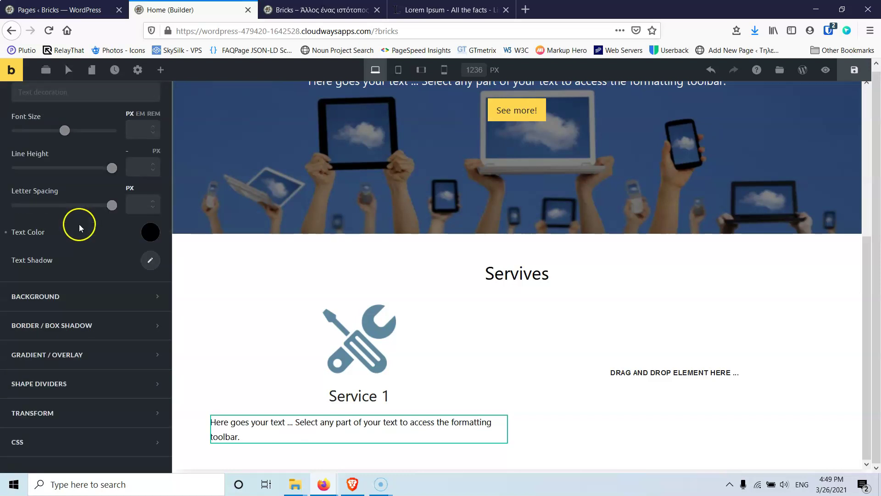
- Set the text alignment of the paragraph below "Service 1" to Center
scroll(79, 224, "up", 4)
left_click(71, 257)
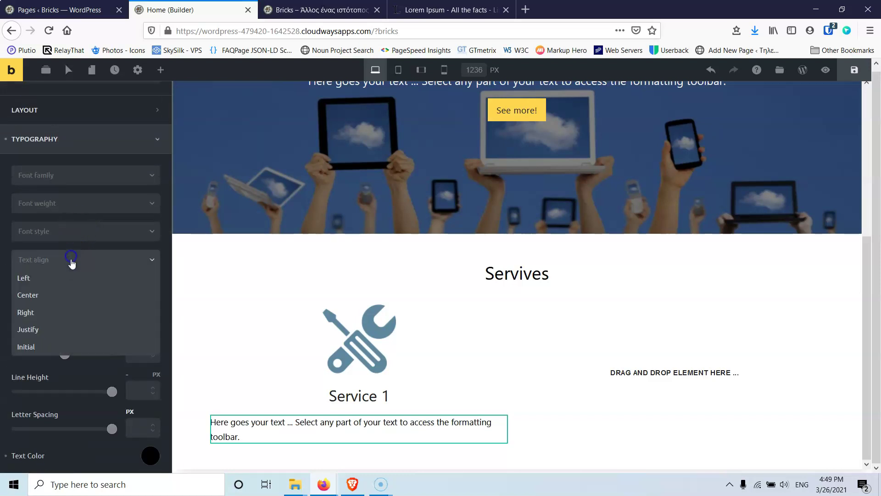
left_click(65, 296)
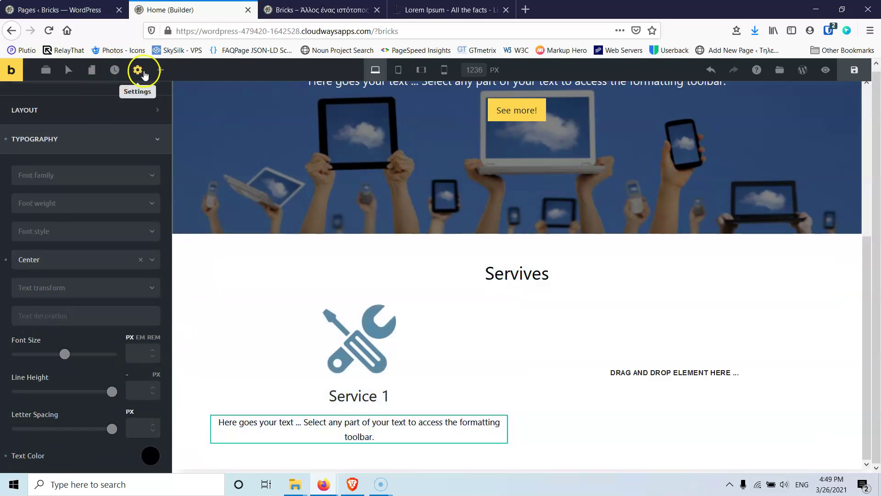
- Find the Button element and add it below the paragraph in the Service 1 column
left_click(161, 70)
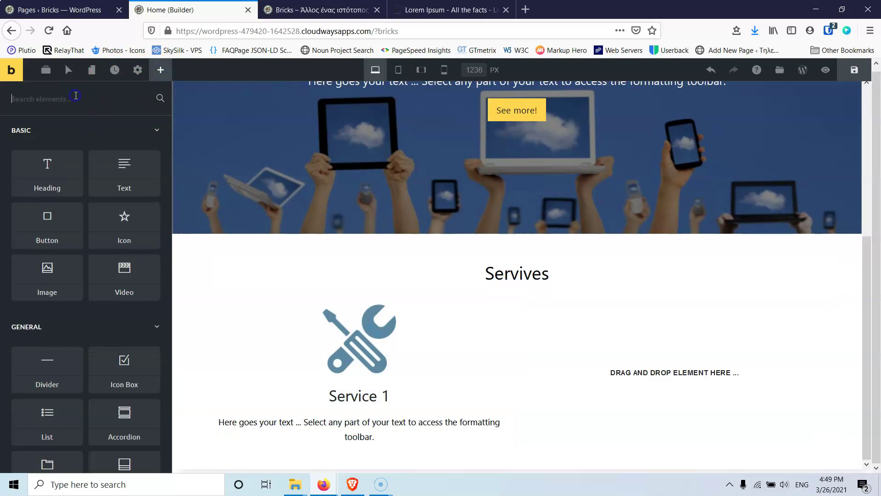
type("but")
left_click_drag(41, 134, 381, 441)
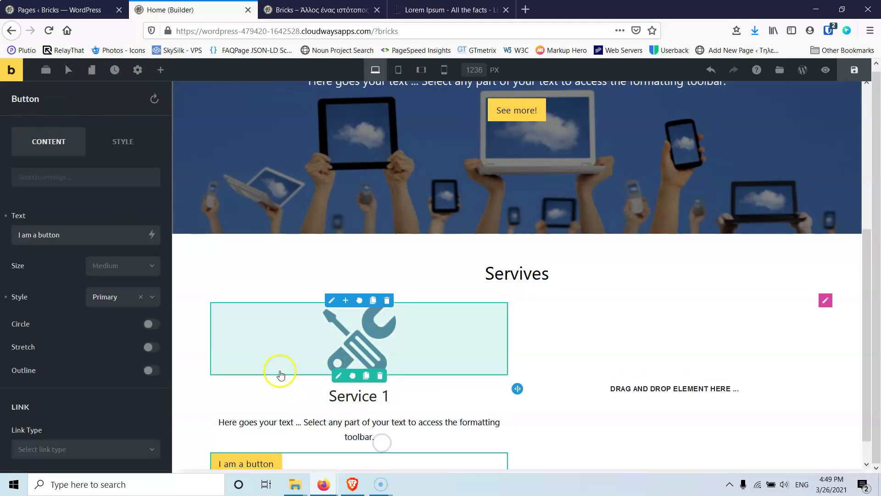
scroll(276, 363, "down", 1)
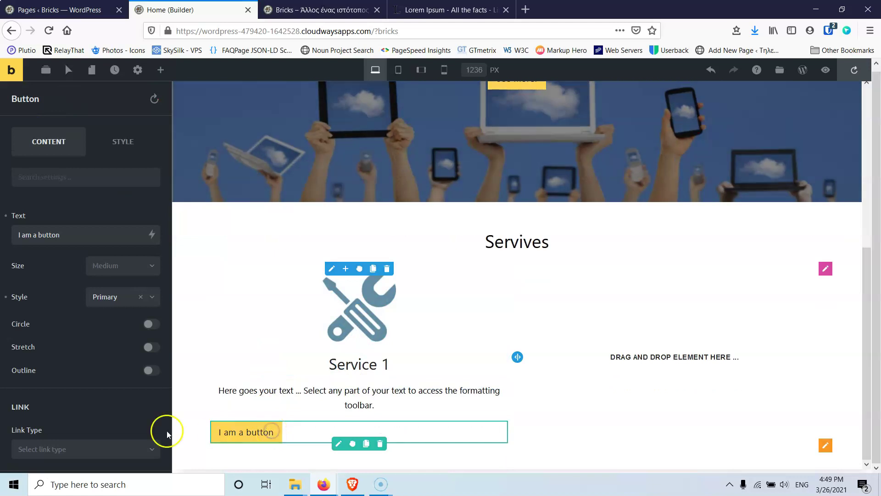
scroll(55, 374, "down", 3)
scroll(60, 364, "up", 3)
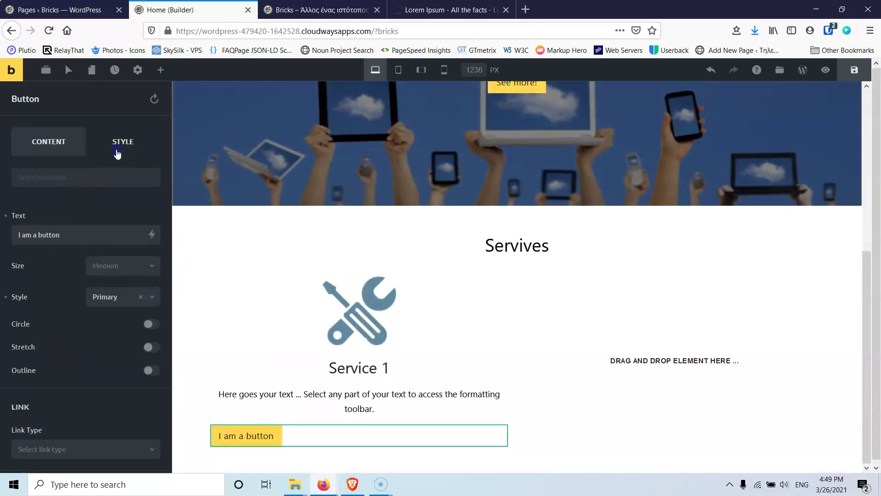
- Enable Auto Width in the layout style of the Service 1 column's button
left_click(117, 154)
left_click(83, 213)
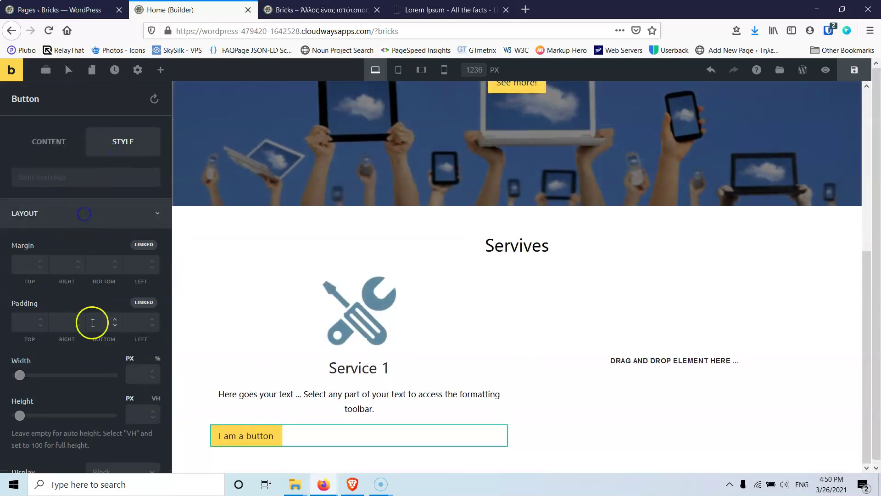
scroll(92, 343, "down", 5)
left_click(148, 320)
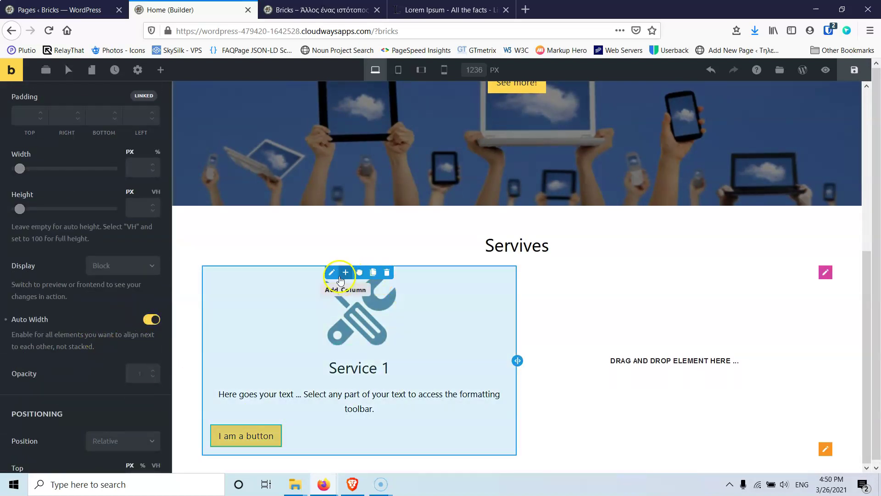
- Set Justify Content to Center in the Service 1 column's layout, and duplicate the column
left_click(331, 272)
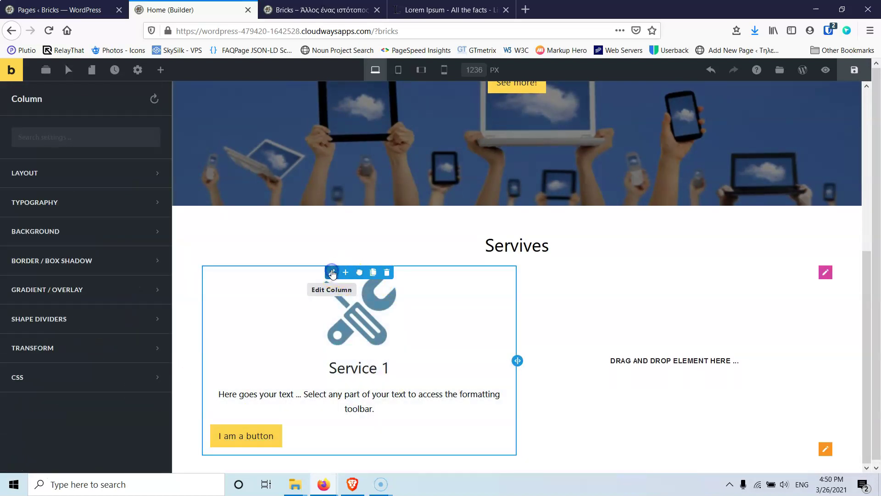
left_click(50, 175)
scroll(79, 286, "down", 6)
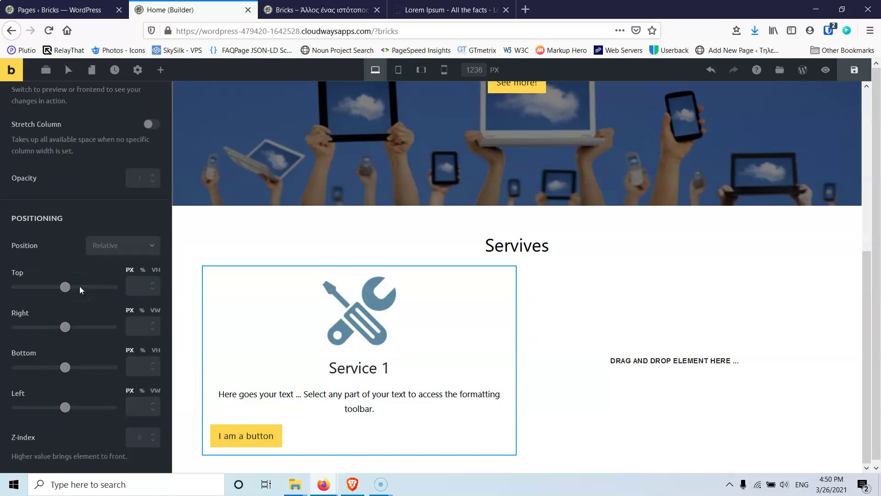
scroll(79, 286, "down", 10)
left_click(72, 274)
left_click(63, 301)
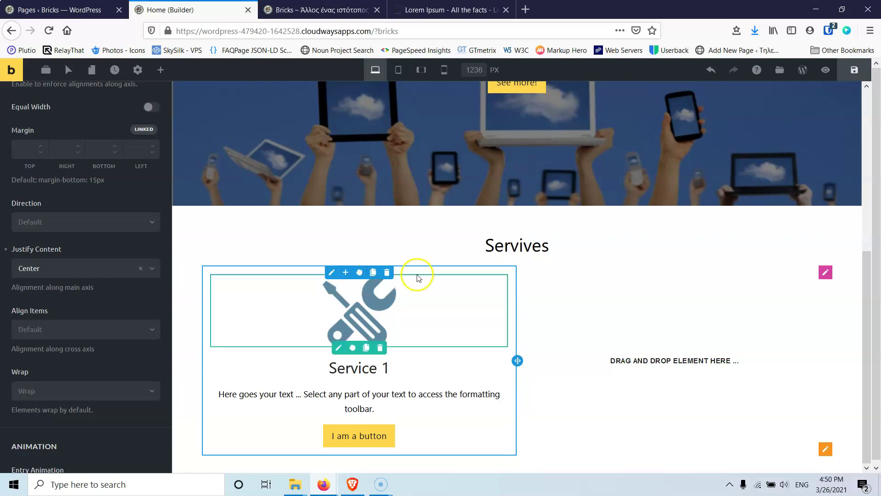
left_click(373, 273)
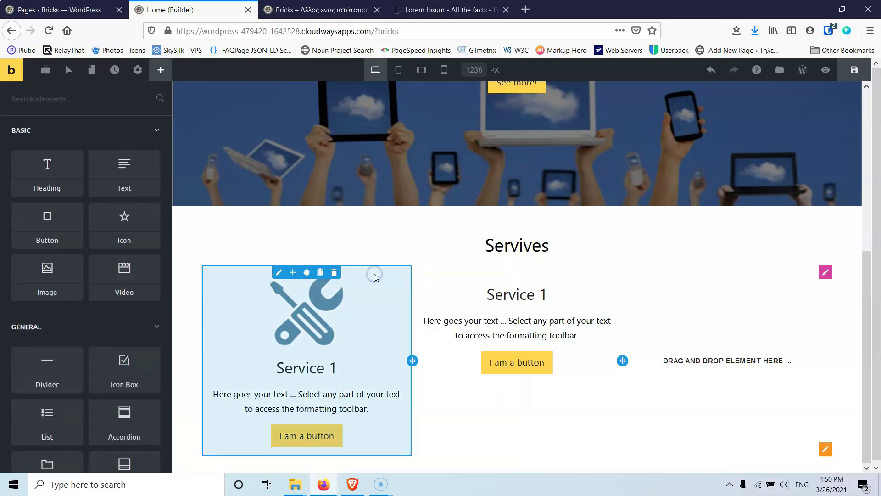
- Open the duplicated column's Image element for editing from the services section's page structure
left_click(45, 69)
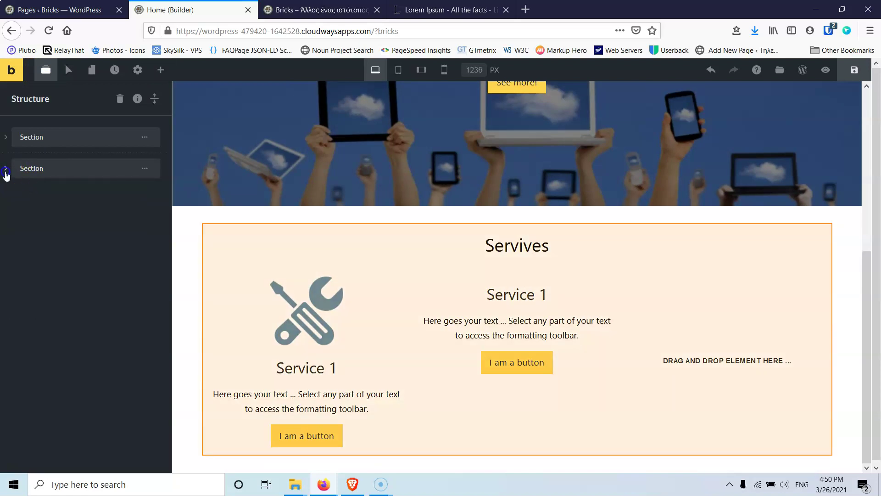
left_click(6, 169)
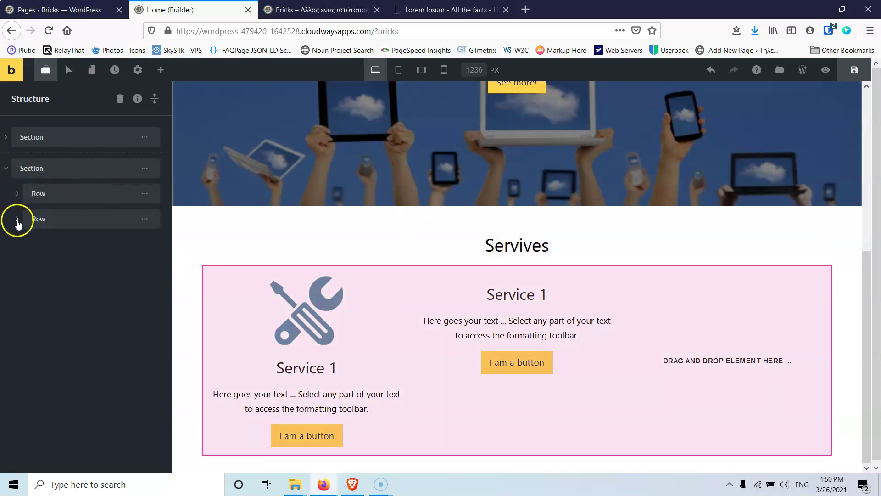
left_click(17, 221)
left_click(29, 270)
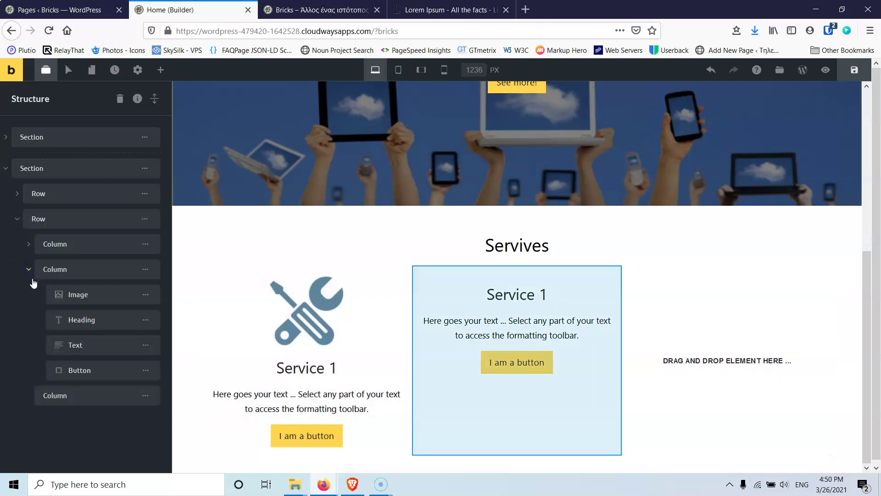
left_click(82, 296)
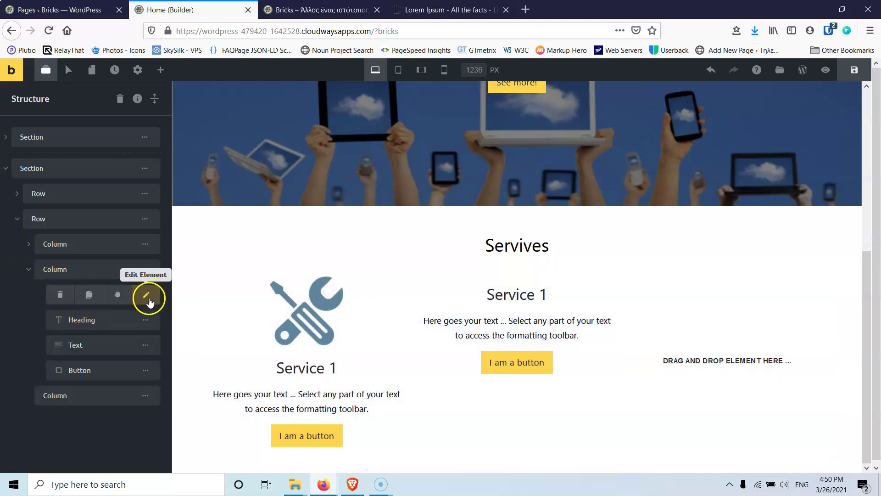
left_click(148, 296)
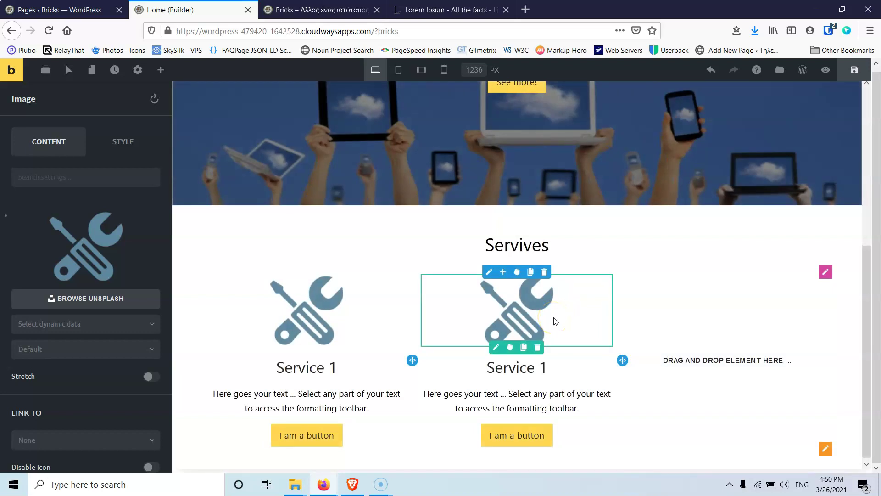
left_click(375, 292)
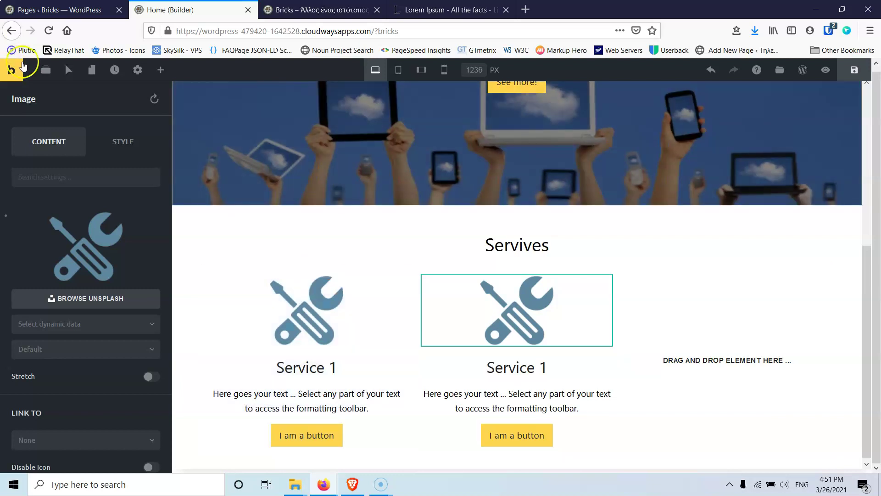
- Examine the services section's structure, expanding its second row and that row's second column to view their elements
left_click(45, 73)
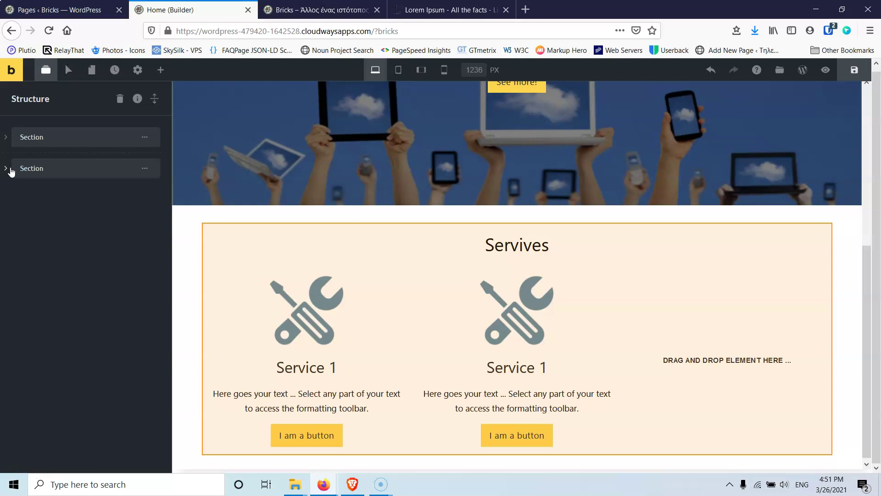
left_click(11, 170)
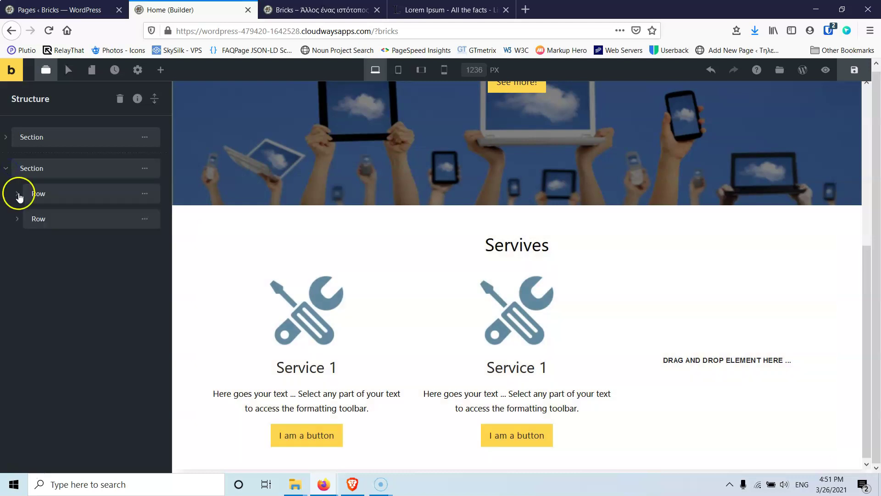
left_click(16, 219)
left_click(28, 270)
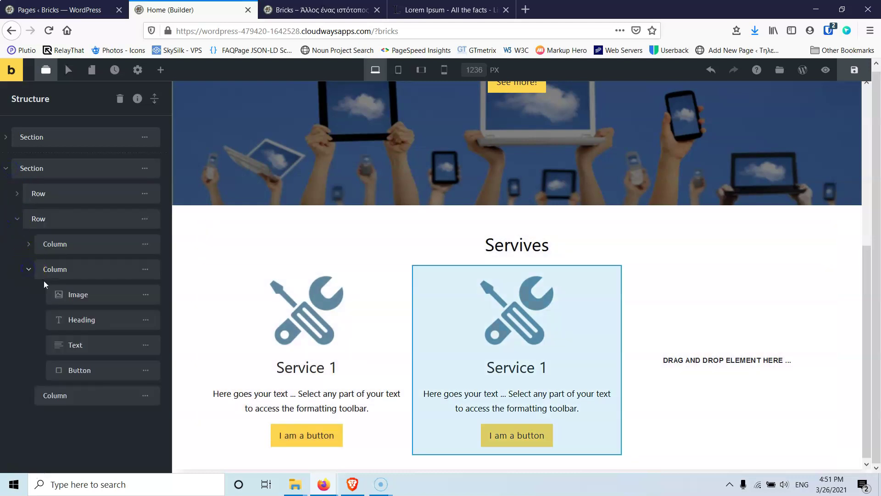
left_click(161, 70)
left_click(46, 70)
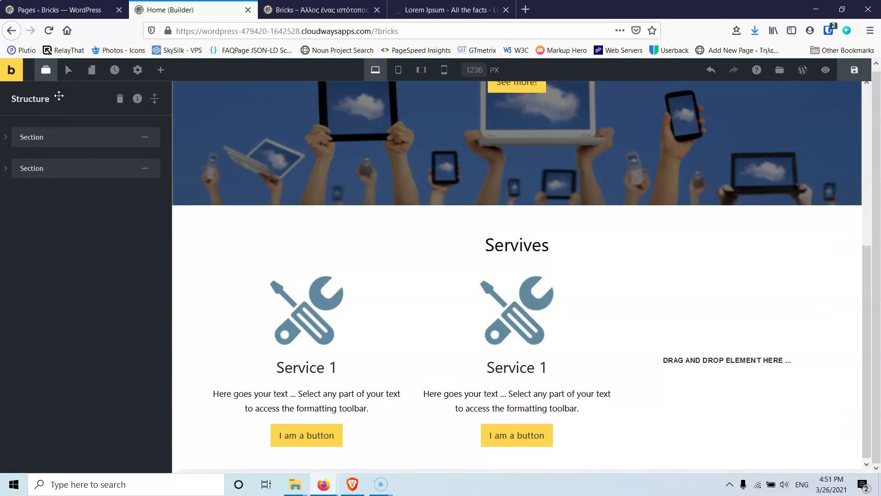
left_click_drag(59, 95, 10, 118)
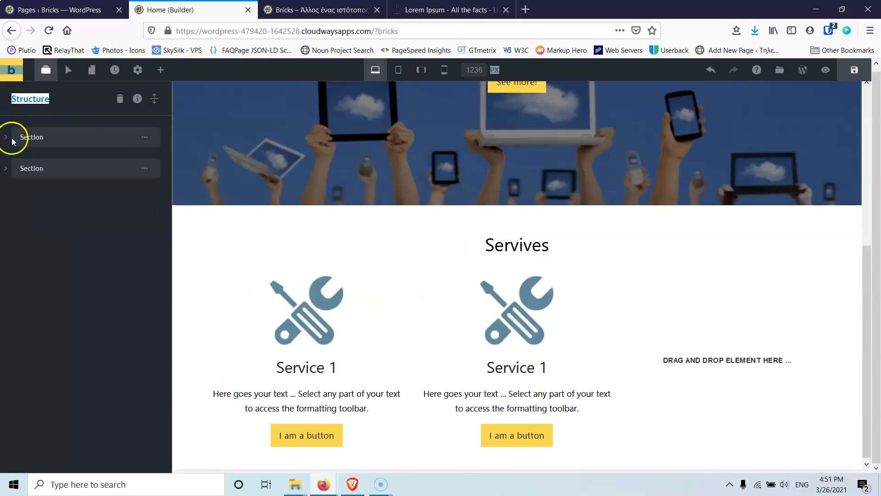
left_click(158, 70)
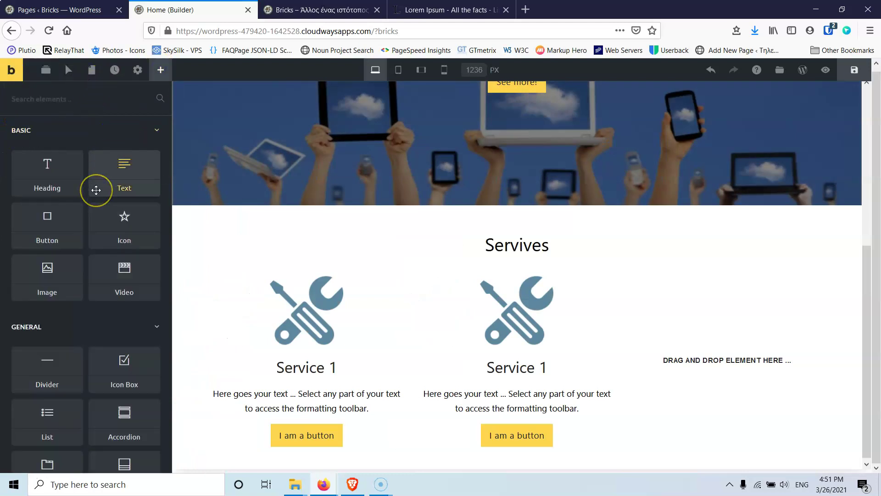
left_click_drag(96, 189, 566, 321)
left_click_drag(531, 288, 516, 273)
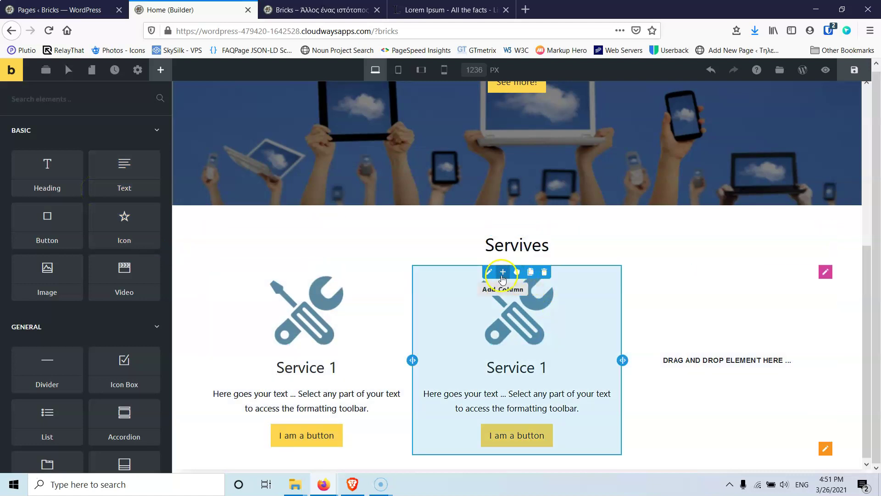
- Duplicate the second Service 1 column, delete the empty column beside the copies, and save the page
left_click(531, 274)
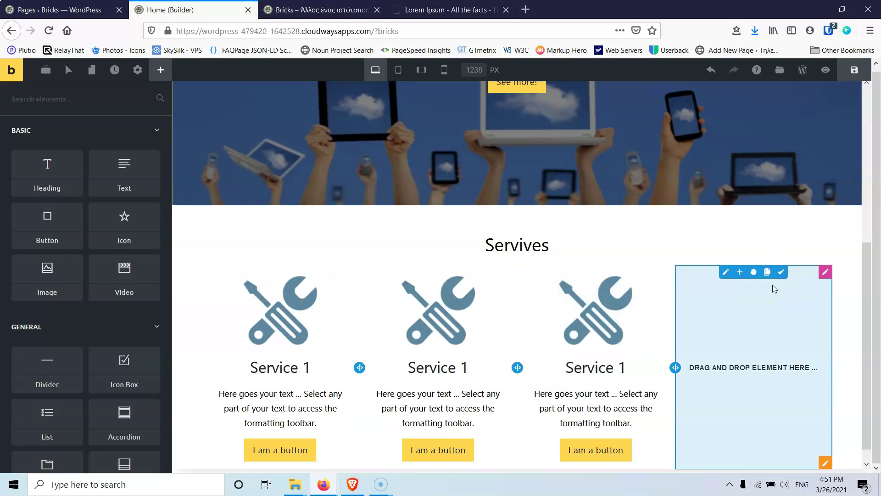
left_click(781, 273)
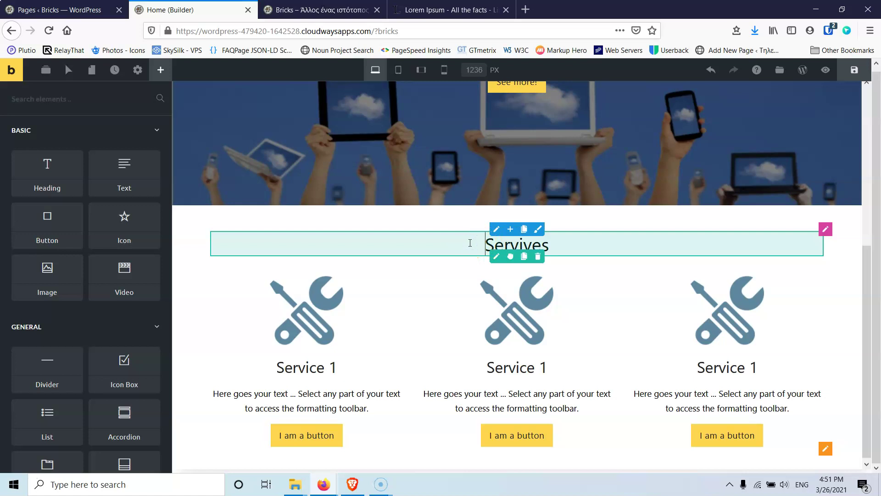
key("ctrl+s")
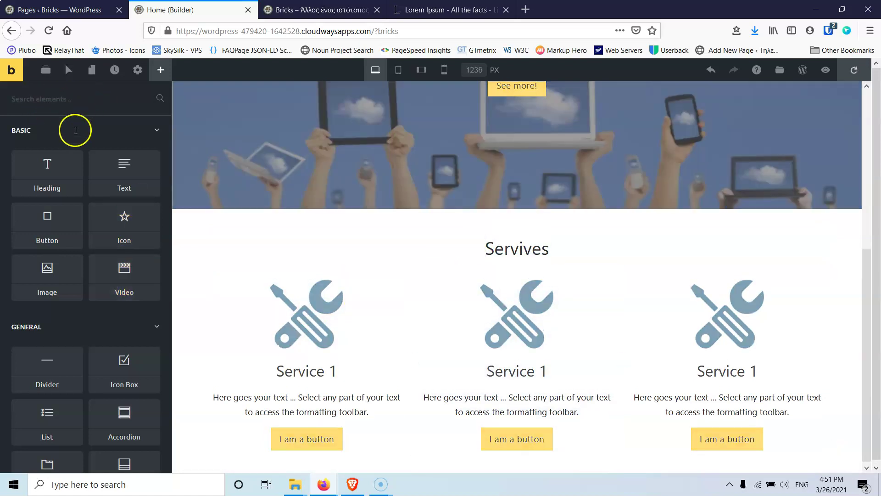
- Open the "Servives" heading for editing, change its margin linking, and set the space below it to about 54 px
left_click(486, 248)
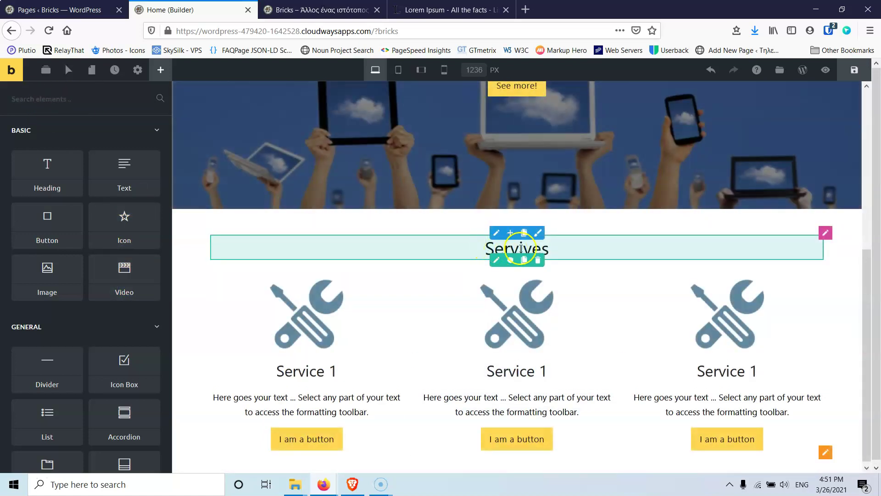
left_click(496, 261)
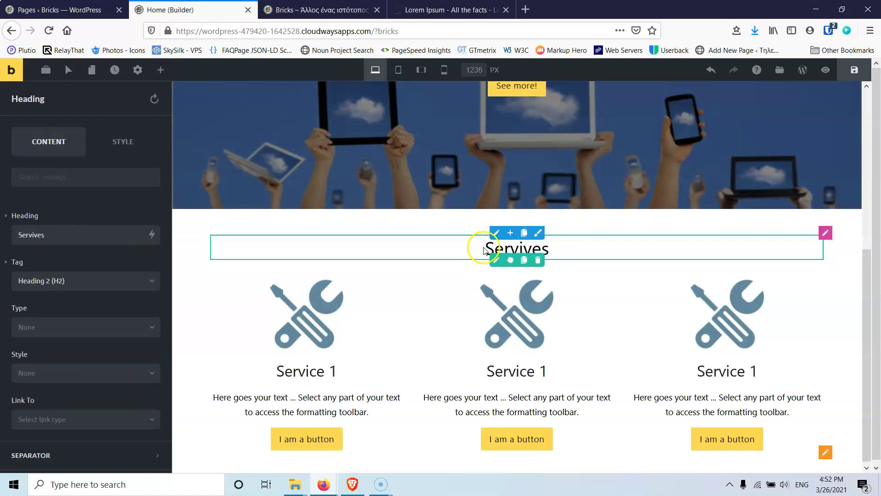
left_click_drag(507, 261, 489, 279)
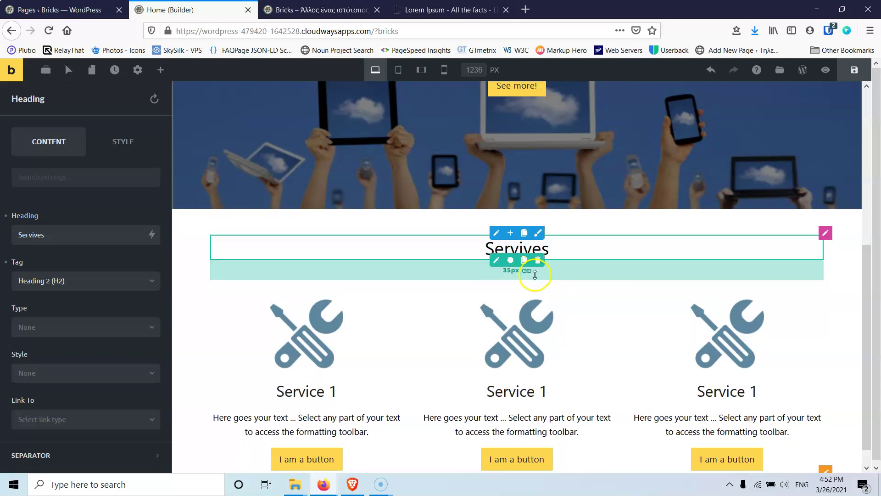
mouse_move(549, 275)
left_mouse_down()
mouse_move(551, 294)
mouse_move(550, 277)
left_mouse_up()
left_click(528, 296)
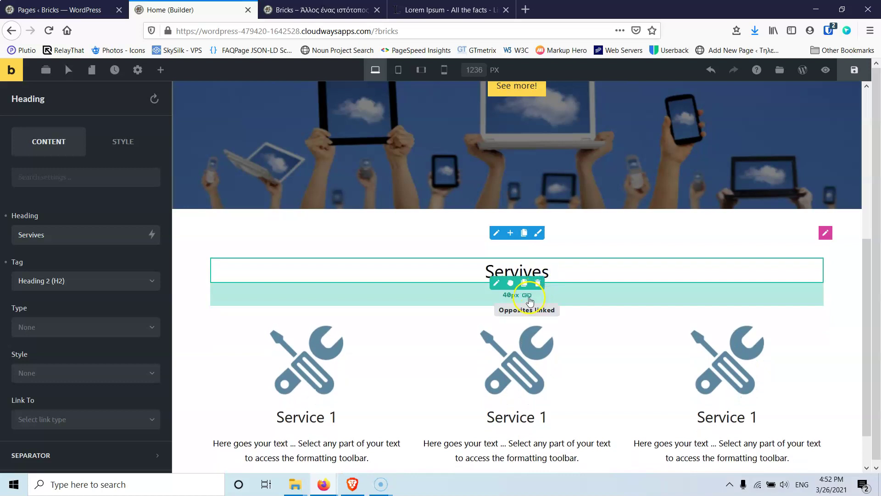
left_click(527, 298)
left_click_drag(558, 298, 566, 315)
left_click(527, 342)
left_click_drag(550, 268, 549, 235)
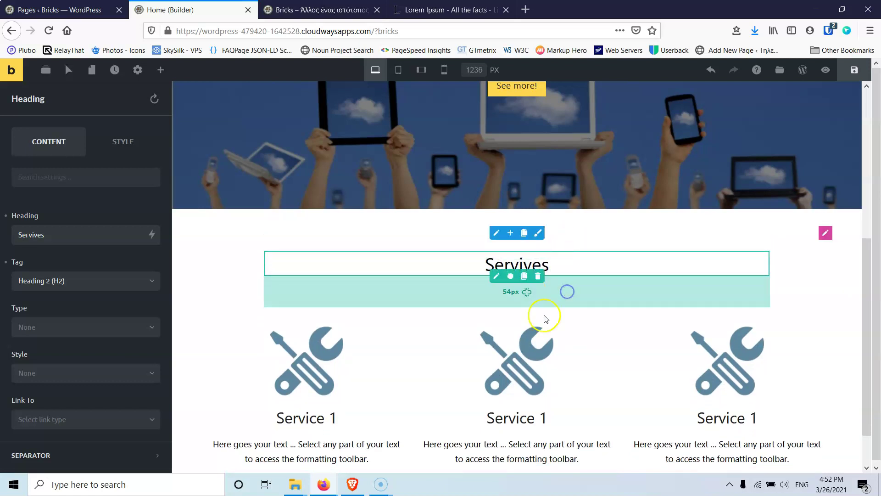
- Add a new section below the services section
scroll(511, 337, "down", 1)
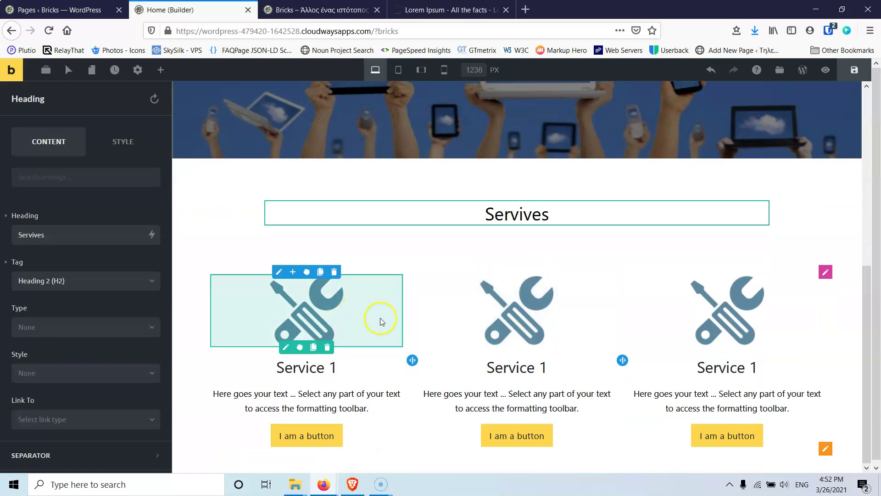
scroll(701, 339, "down", 1)
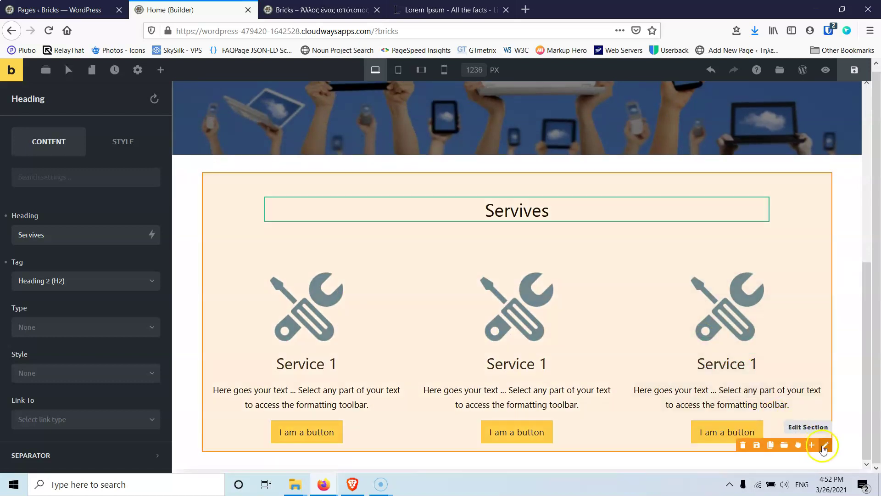
left_click(813, 445)
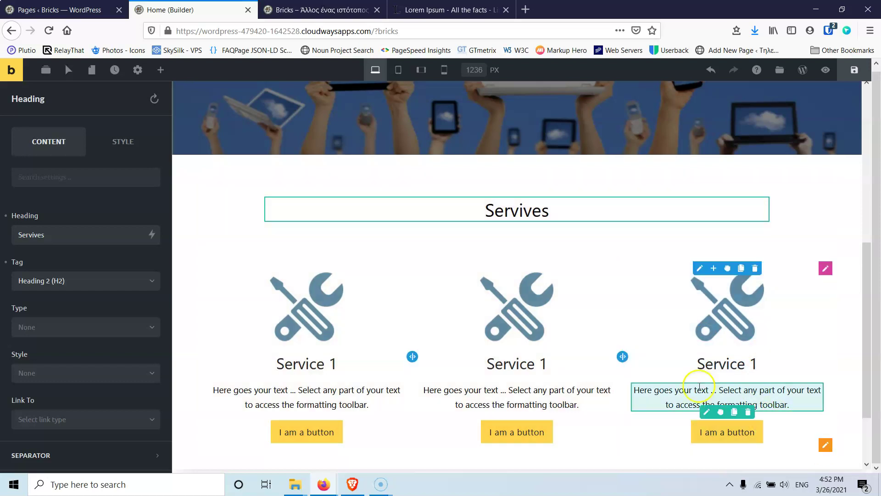
- Set the new empty section's background color to light gray #e0e0e0
scroll(531, 350, "down", 2)
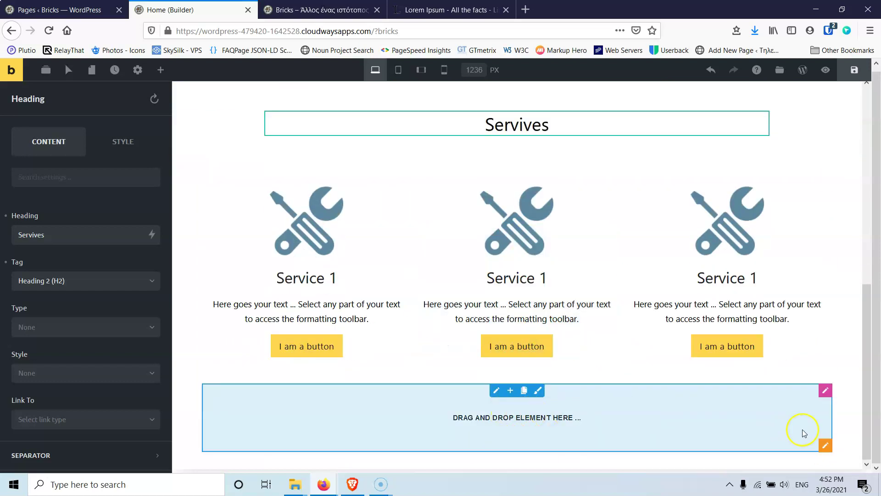
left_click(824, 446)
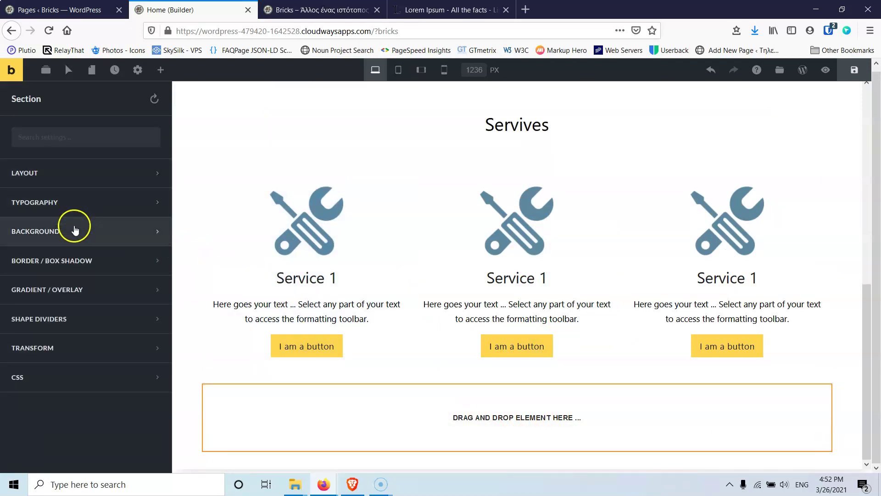
left_click(74, 230)
left_click(147, 275)
scroll(92, 303, "down", 2)
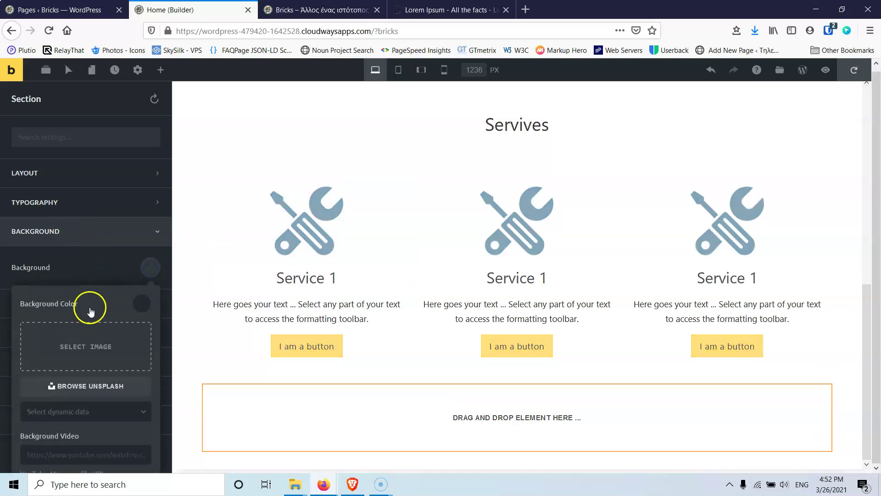
left_click(137, 236)
scroll(70, 293, "down", 2)
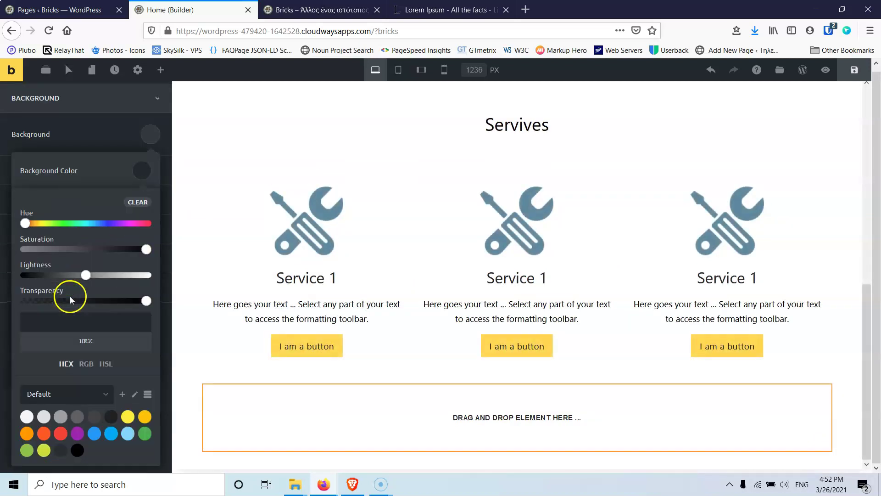
left_click(63, 418)
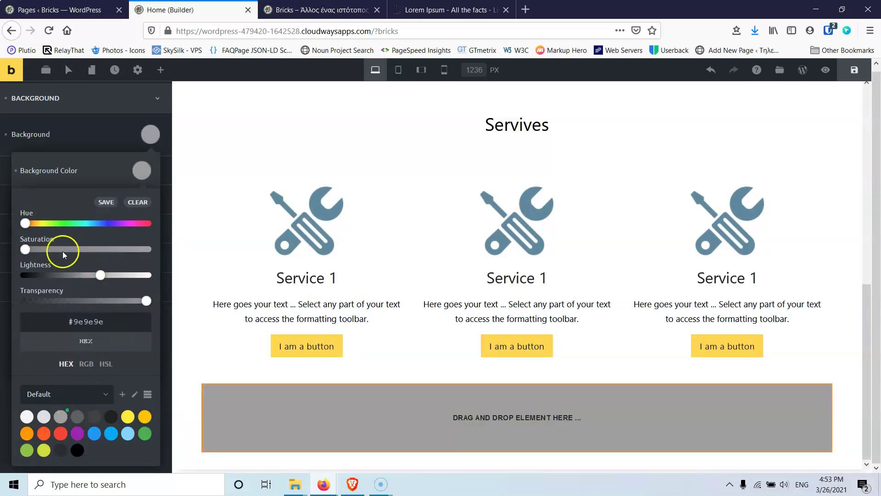
left_click(44, 418)
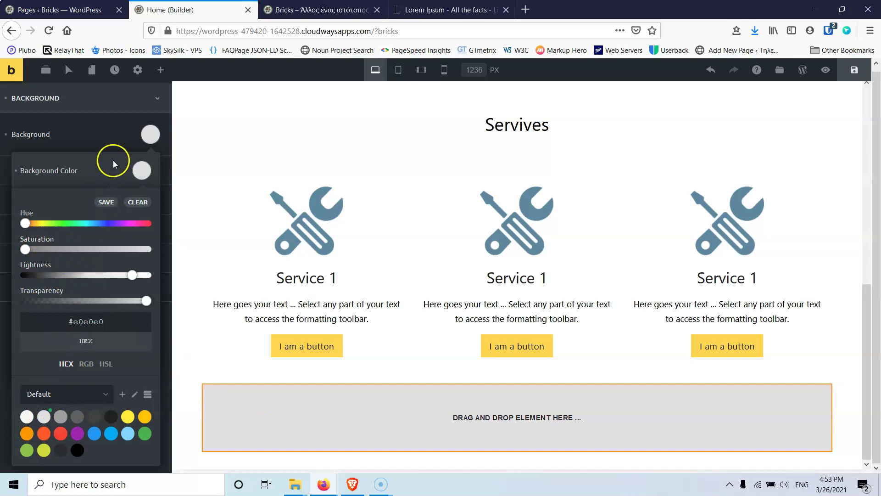
left_click(154, 134)
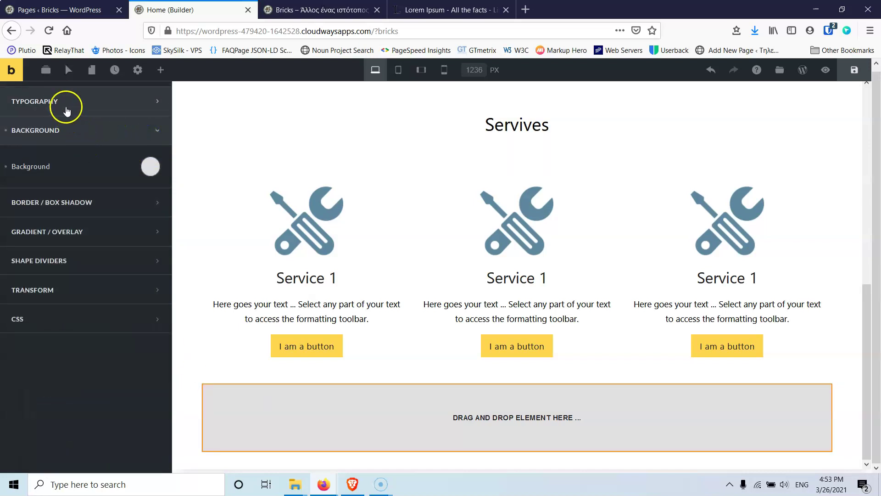
- Enable Full Width Section in the gray section's layout settings
scroll(80, 138, "up", 3)
left_click(73, 176)
scroll(92, 218, "down", 1)
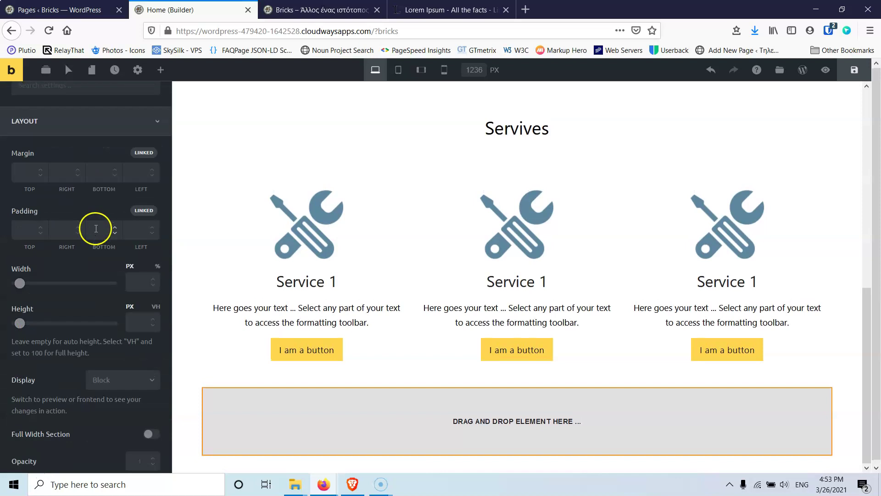
scroll(96, 229, "down", 3)
left_click(151, 296)
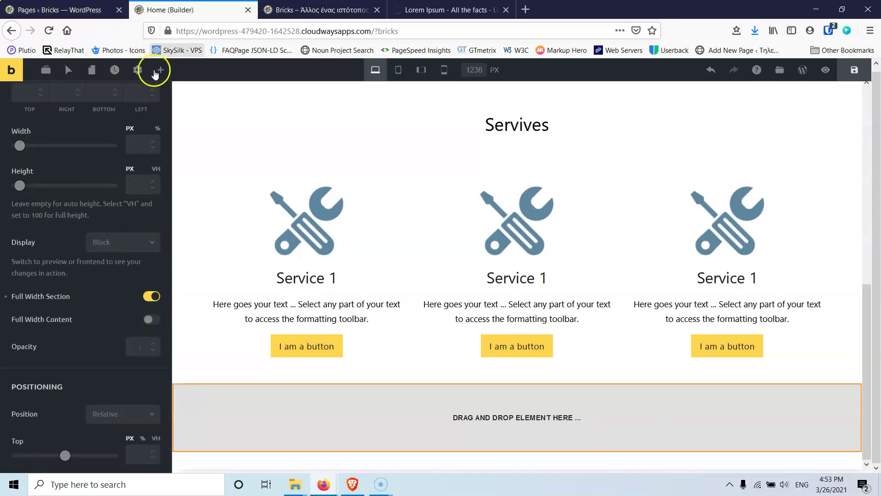
- Add a second column to the gray section's row
scroll(133, 171, "up", 3)
scroll(133, 167, "up", 2)
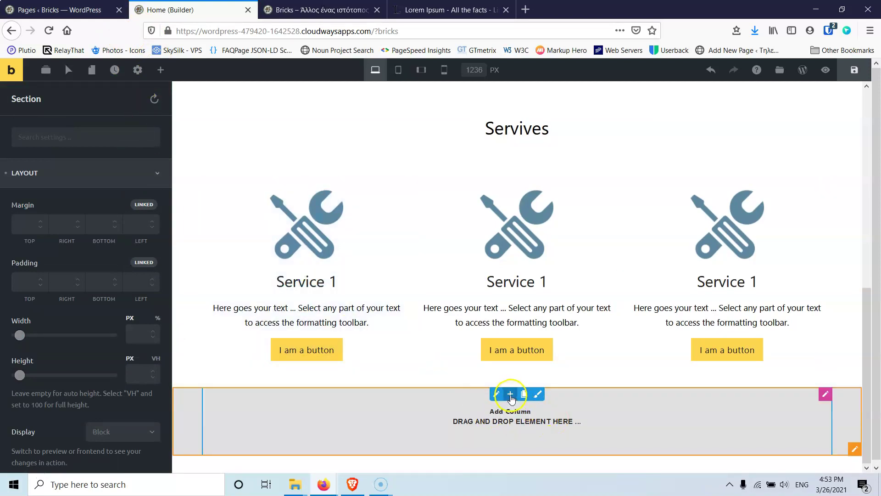
left_click(522, 396)
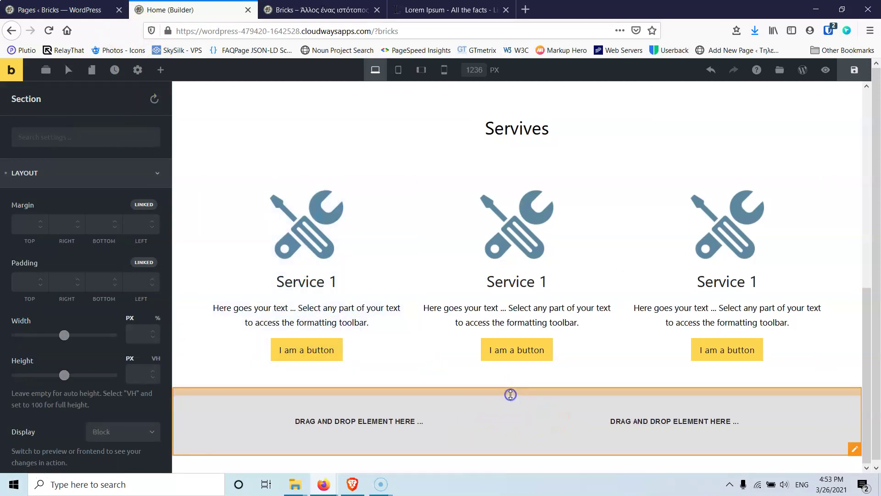
- Place an Image element in the gray section's second column and insert the tablet picture with white hand-drawn icons
left_click(160, 71)
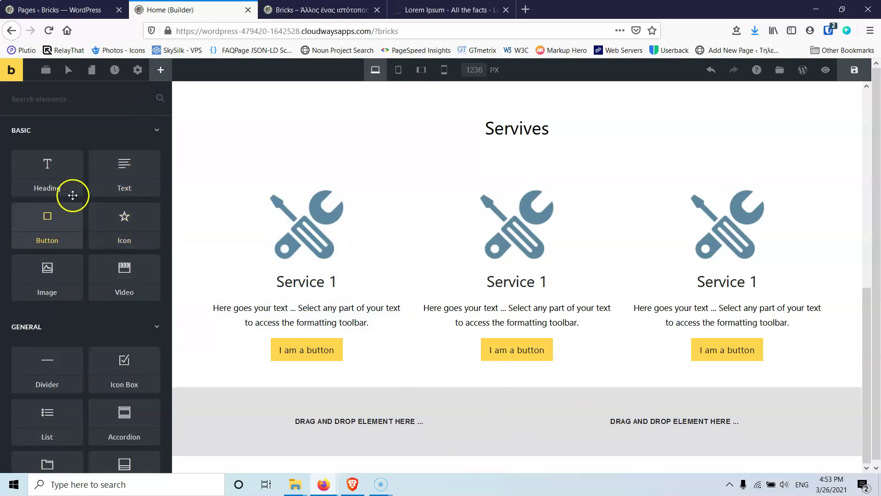
left_click_drag(84, 279, 645, 402)
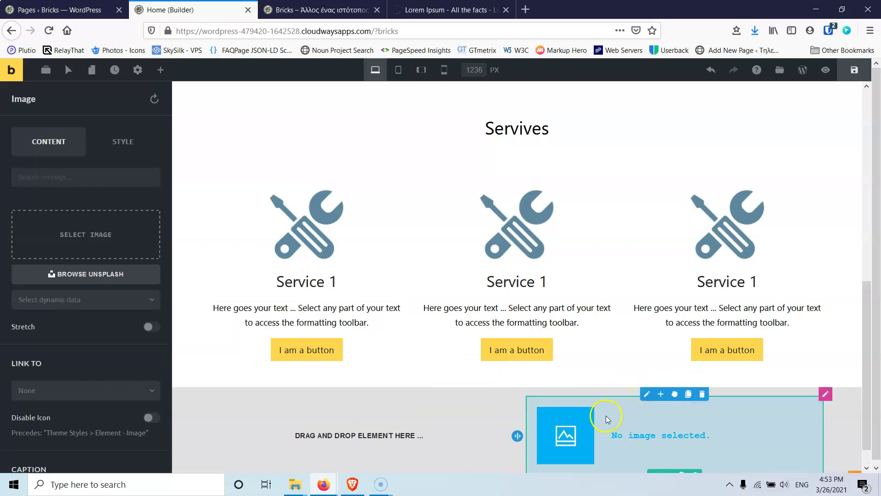
left_click(68, 234)
left_click(551, 205)
left_click(828, 439)
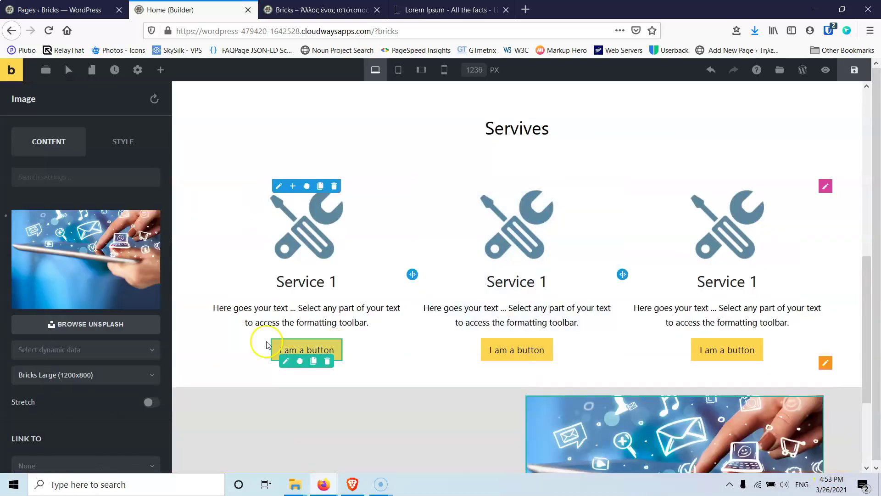
- Add an H2 heading reading "Totorials" to the gray section's first column, with a Text element below it
scroll(257, 344, "down", 3)
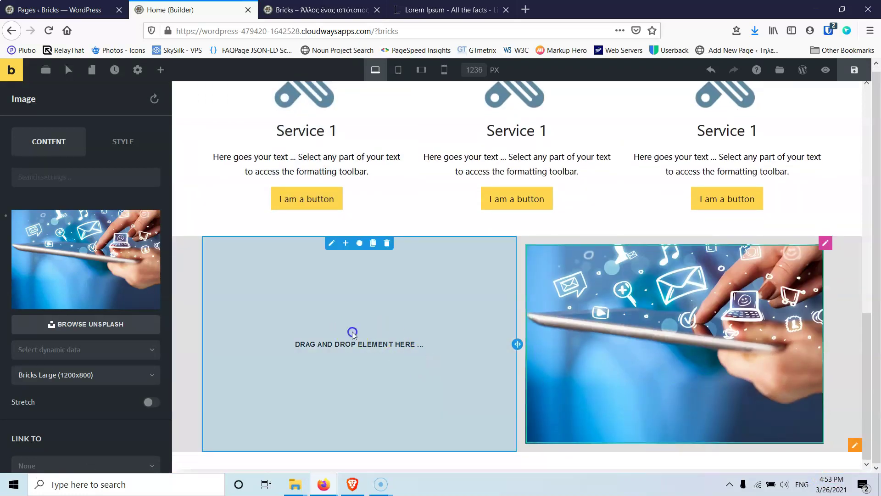
left_click(161, 69)
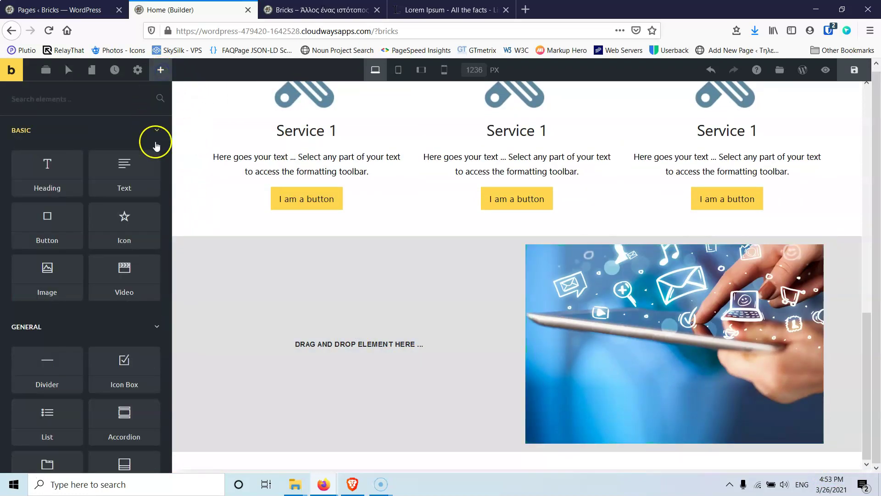
left_click_drag(47, 170, 340, 320)
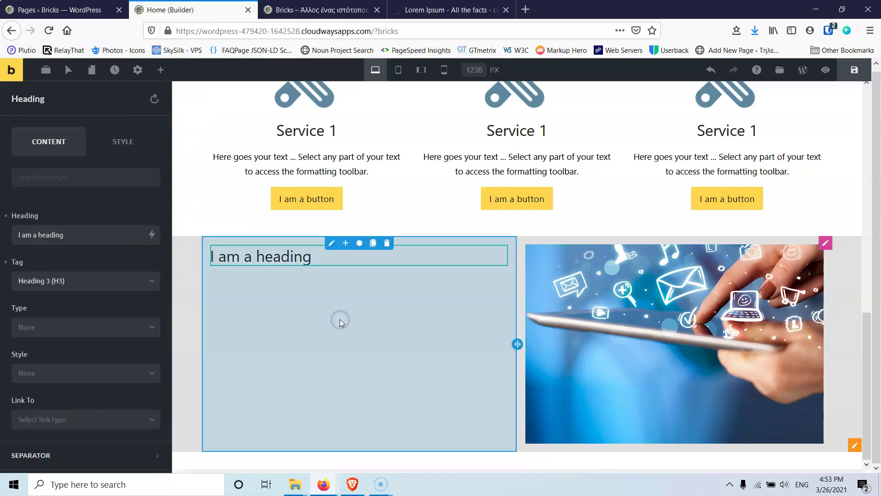
triple_click(86, 235)
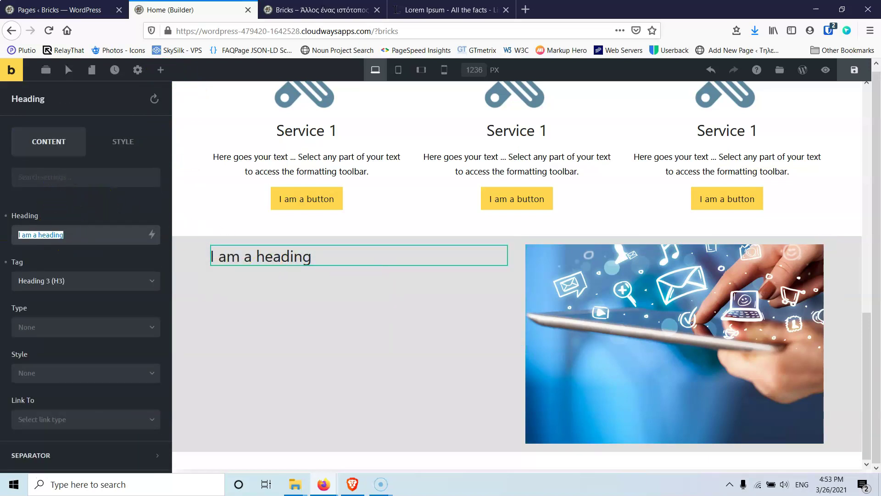
type("Totorials")
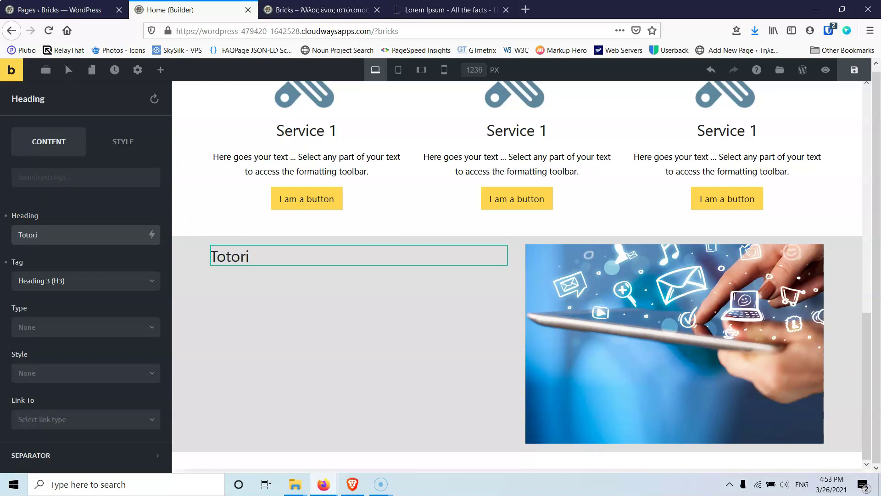
left_click(54, 285)
left_click(62, 315)
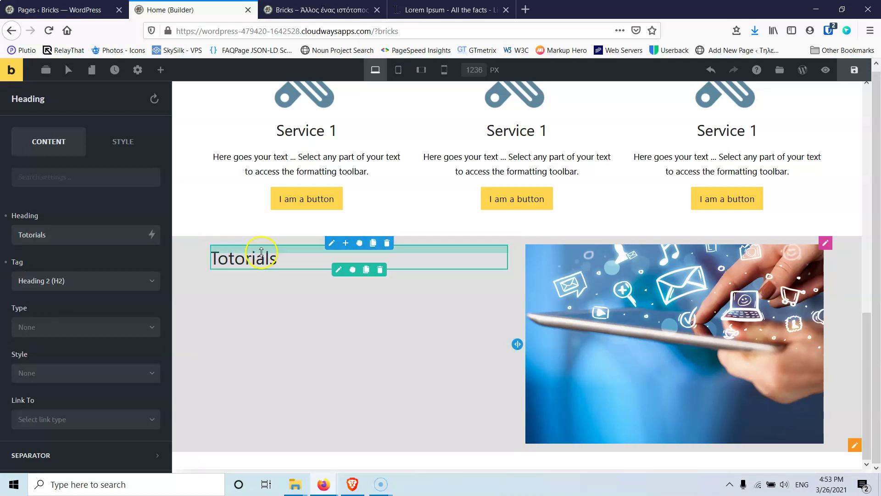
left_click(161, 69)
left_click_drag(122, 168, 249, 266)
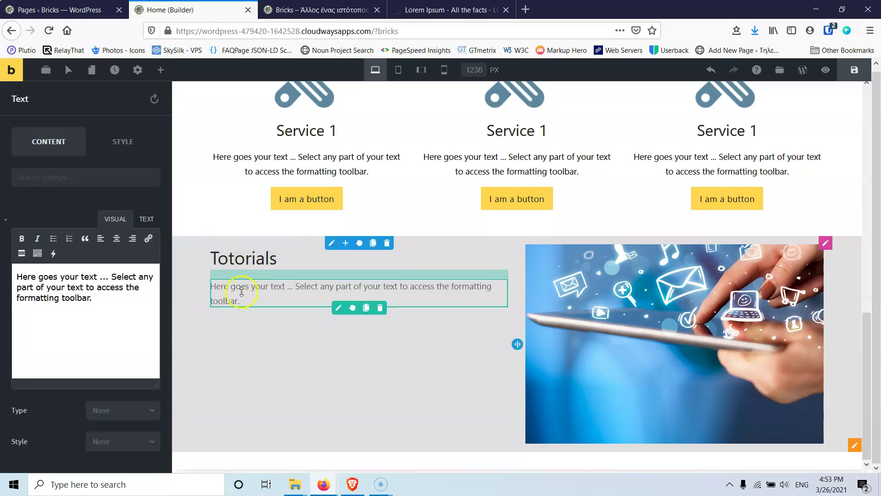
- Switch to the Lorem Ipsum site, generate placeholder paragraphs, and select the first two for copying
left_click(438, 9)
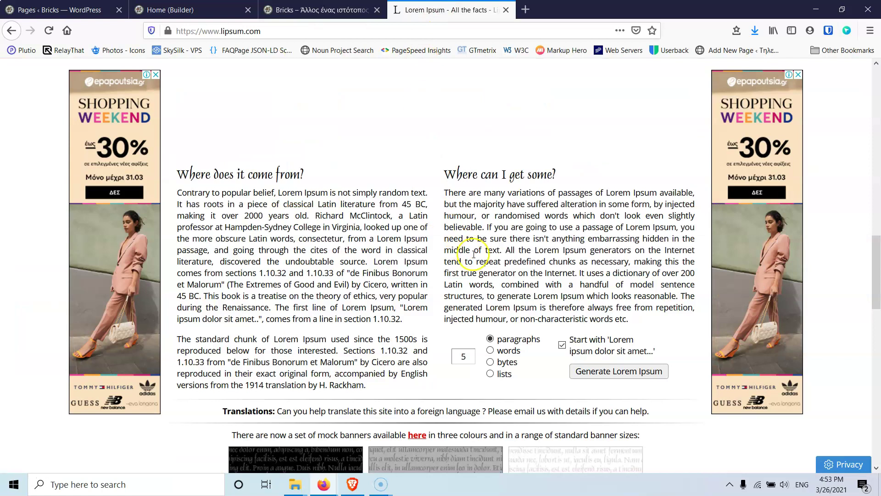
scroll(528, 266, "down", 4)
left_click(602, 189)
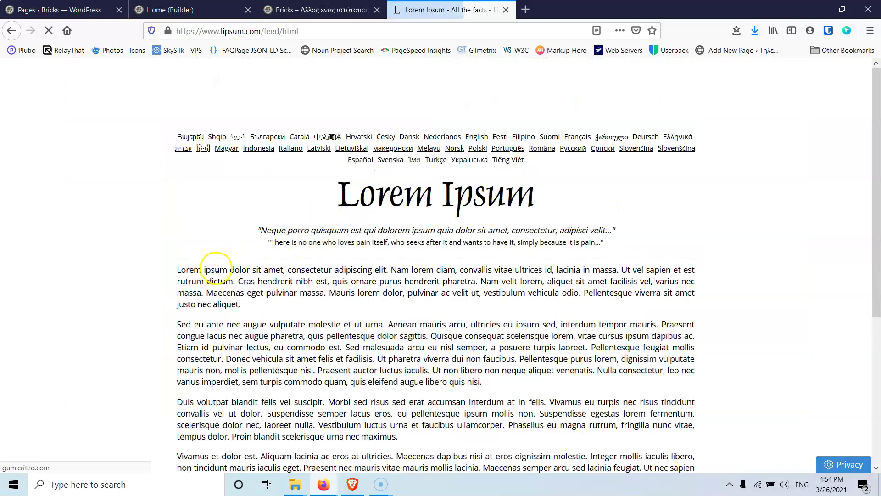
left_click_drag(177, 266, 484, 382)
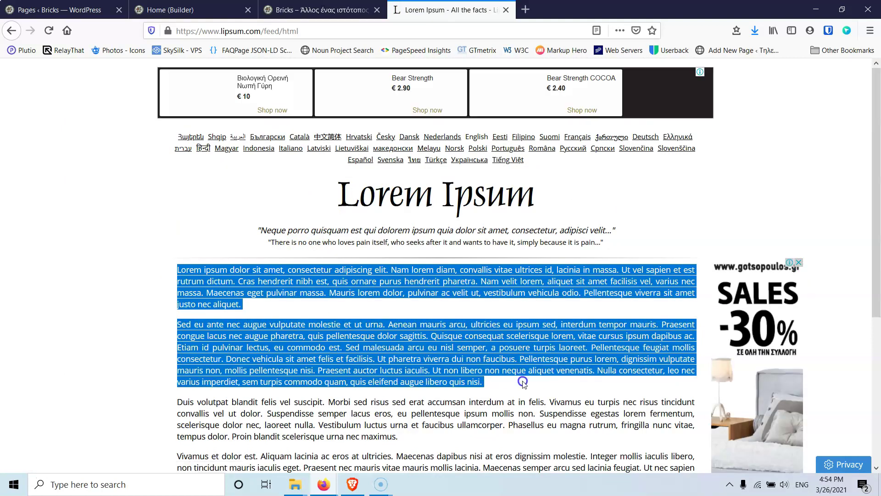
- Return to the Bricks builder and replace the gray section's Text element content with the two copied paragraphs
left_click(326, 7)
left_click(183, 6)
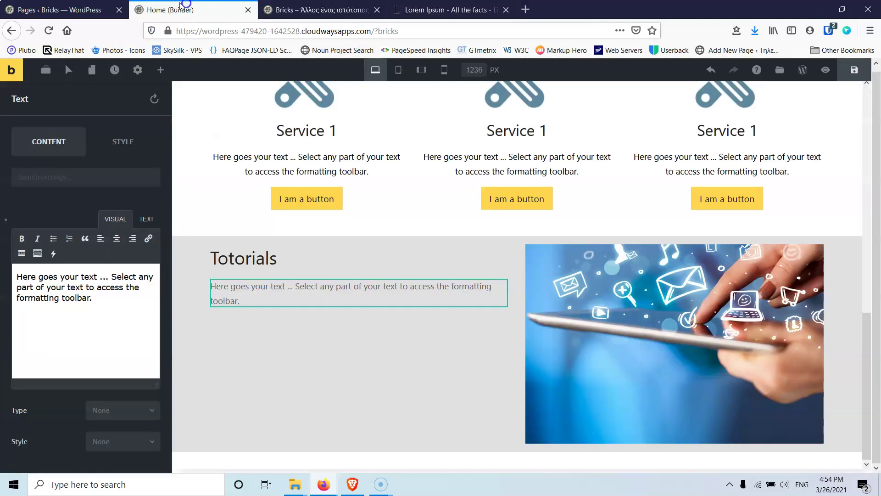
key("ctrl+a")
key("ctrl+v")
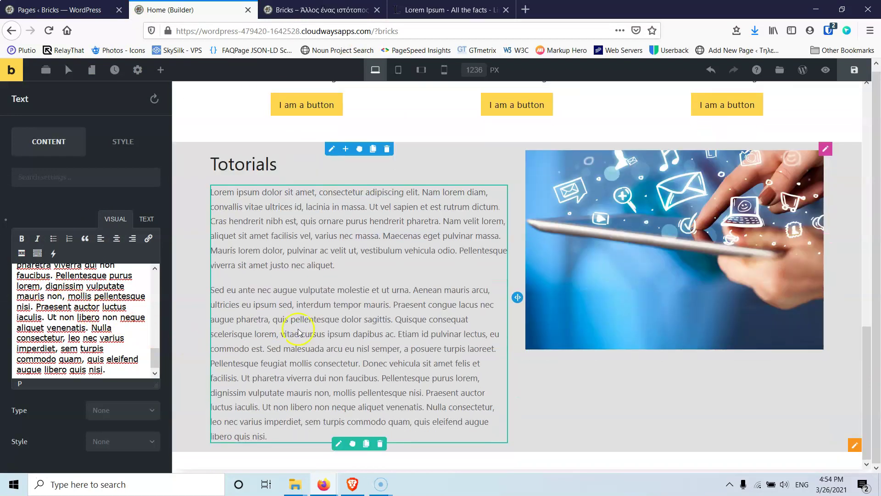
- Delete the second paragraph, starting with "Sed eu ante nec augue", from the Text element
left_click_drag(107, 370, 21, 275)
key("BackSpace")
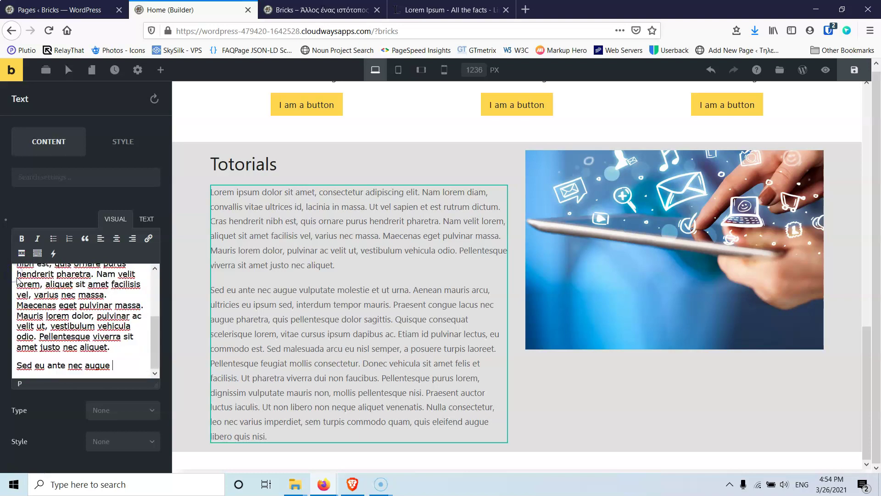
scroll(106, 363, "down", 3)
triple_click(136, 365)
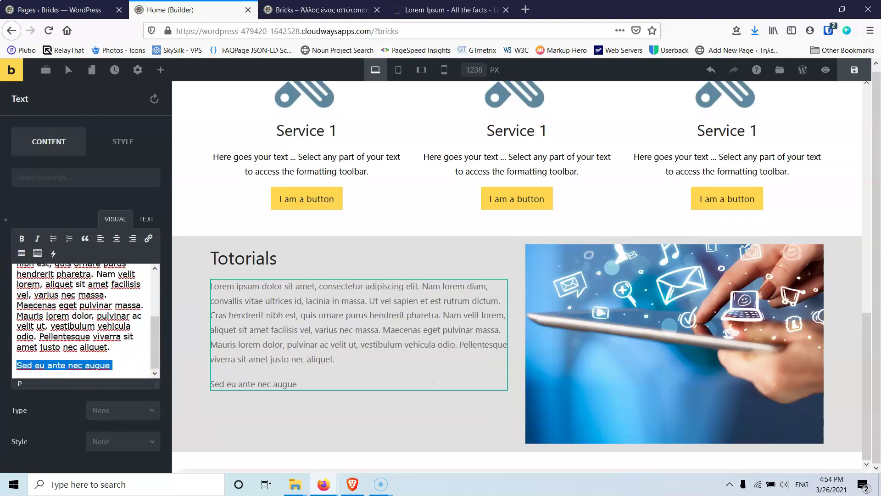
key("BackSpace")
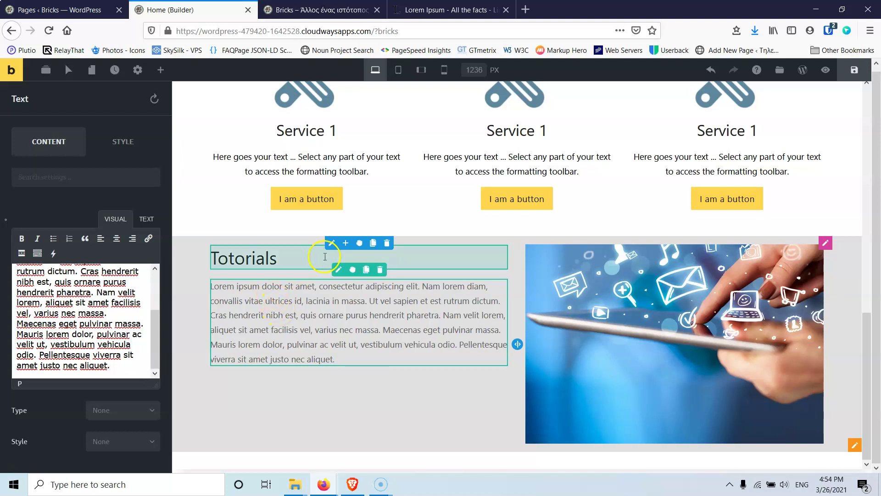
- Set Align Items and Justify Content to Center in the layout settings of the gray section's first column
left_click(333, 244)
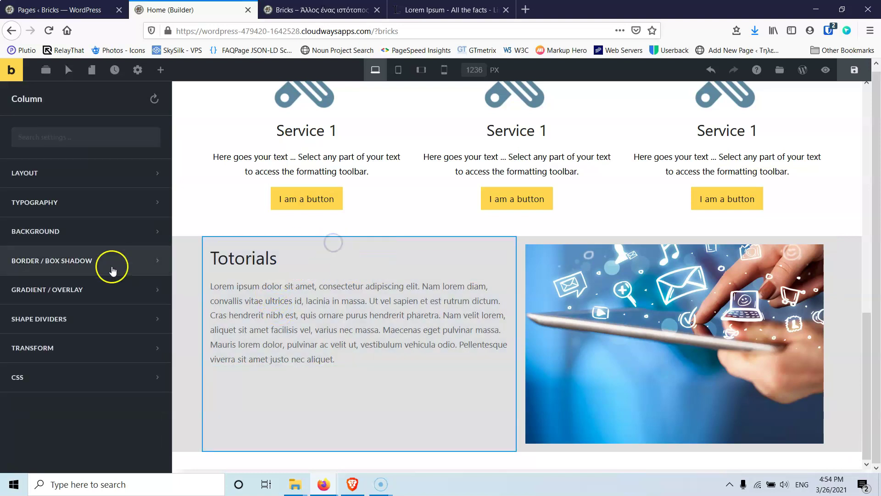
left_click(59, 175)
scroll(82, 271, "down", 10)
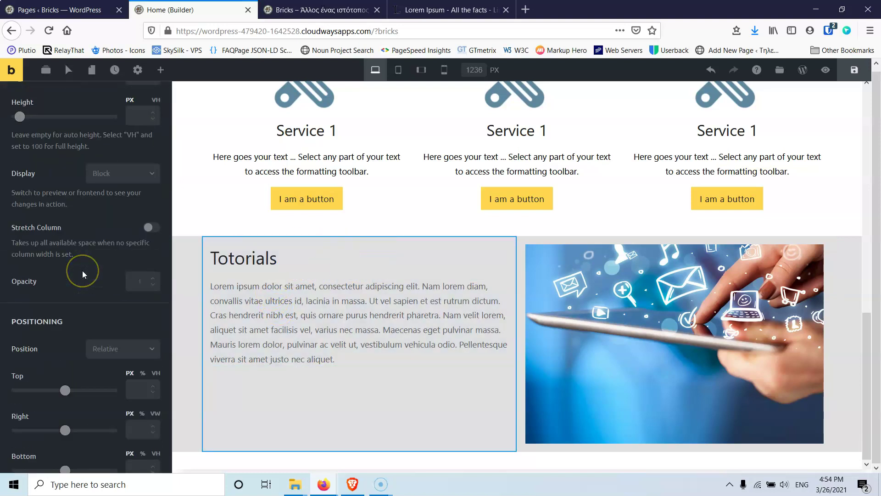
scroll(82, 274, "down", 9)
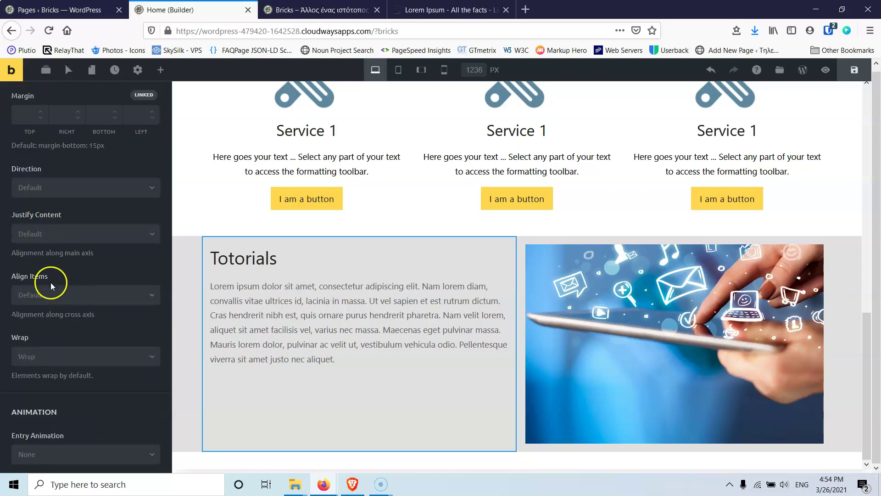
left_click(51, 296)
left_click(46, 330)
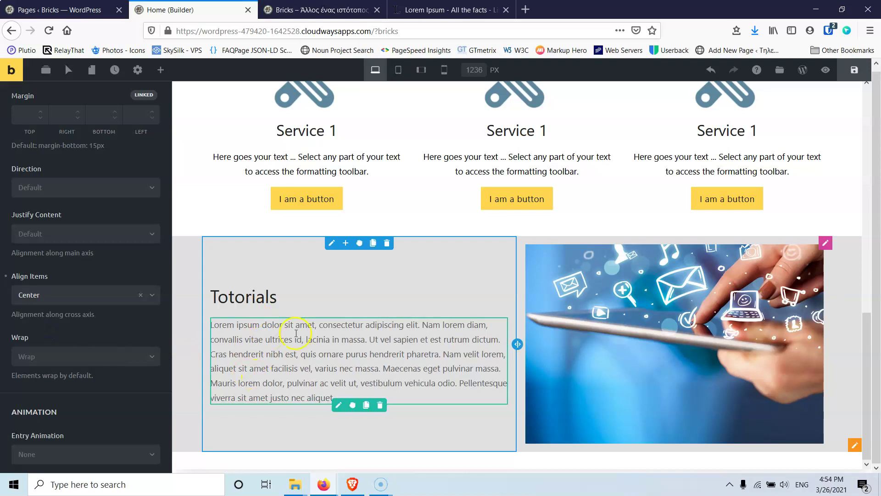
left_click(34, 236)
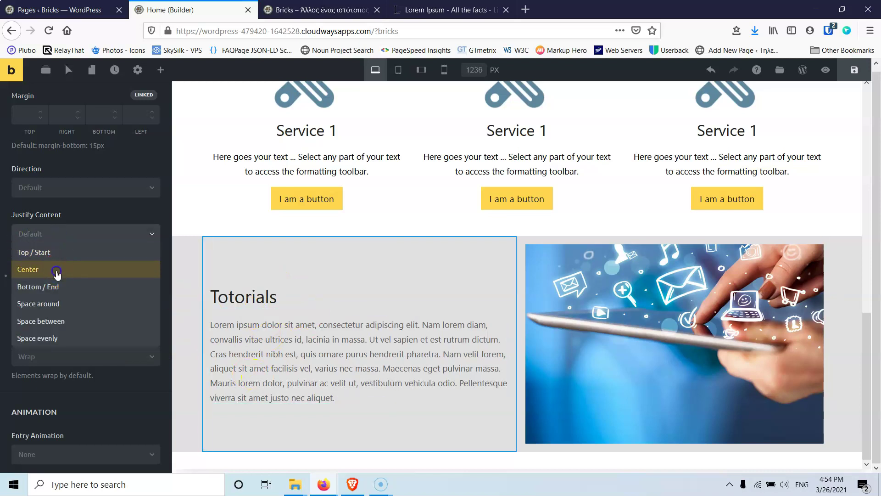
left_click(57, 274)
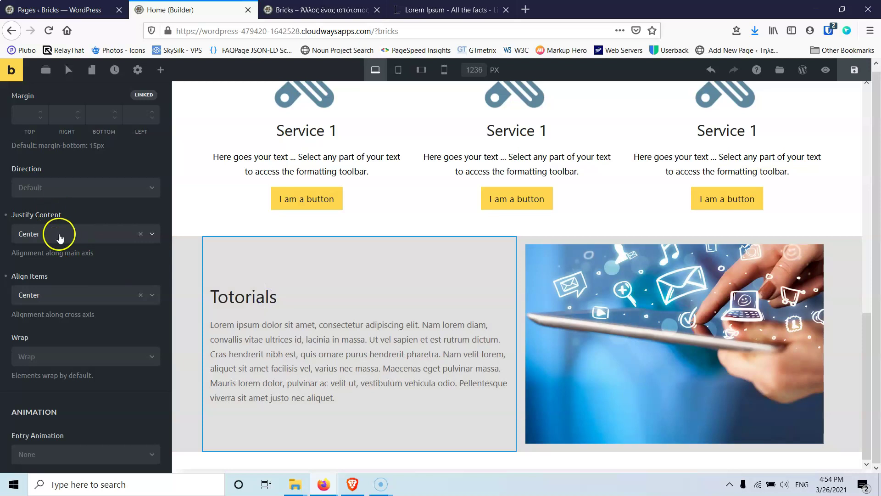
- Set the text alignment of the "Totorials" heading to Center in its typography settings
scroll(60, 236, "up", 2)
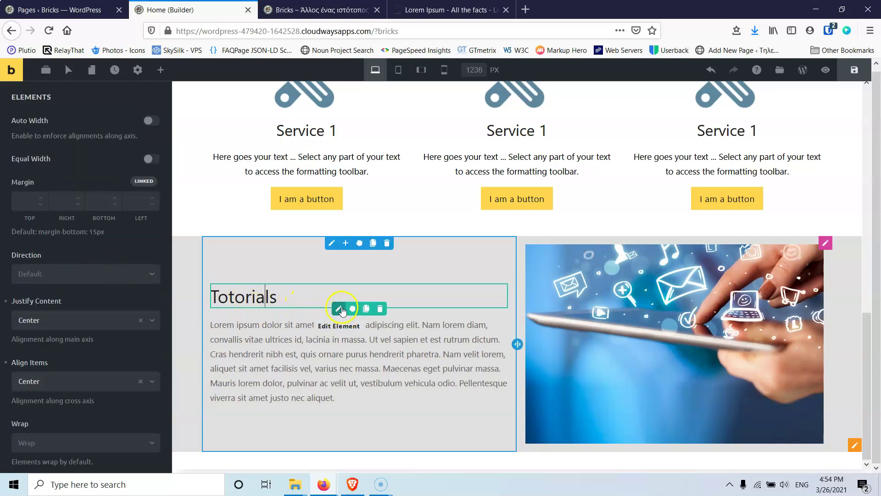
left_click(341, 310)
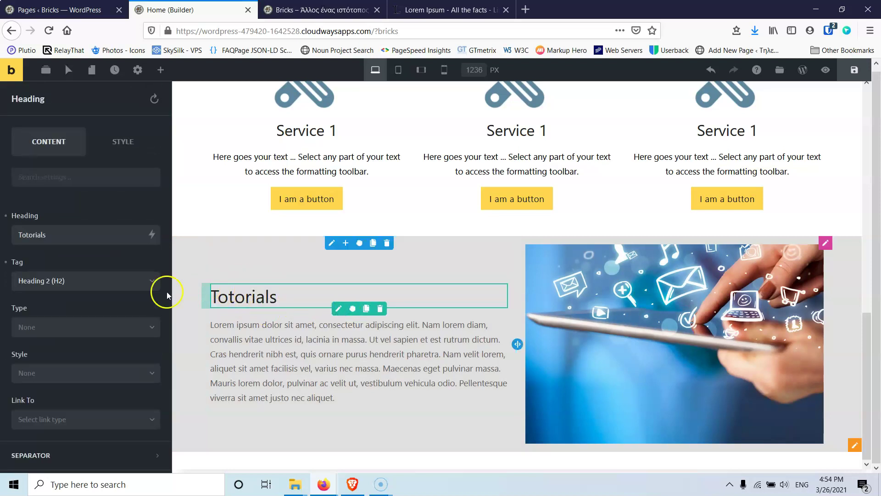
left_click(121, 142)
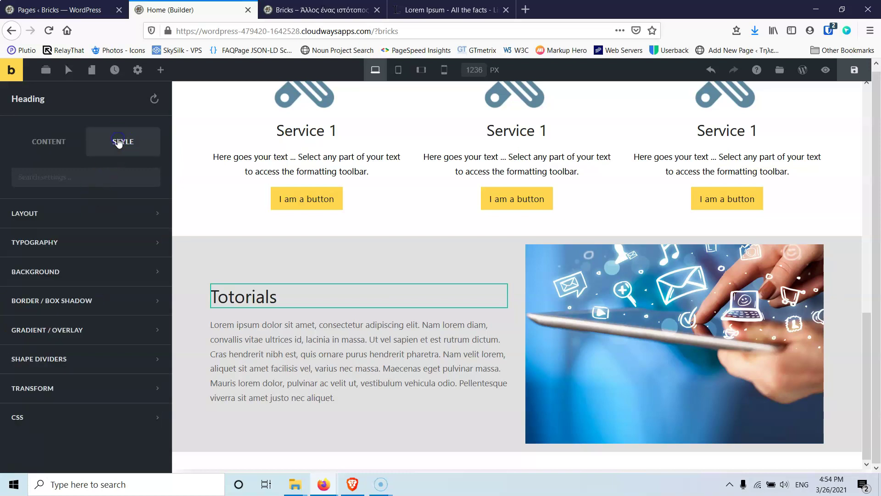
left_click(72, 242)
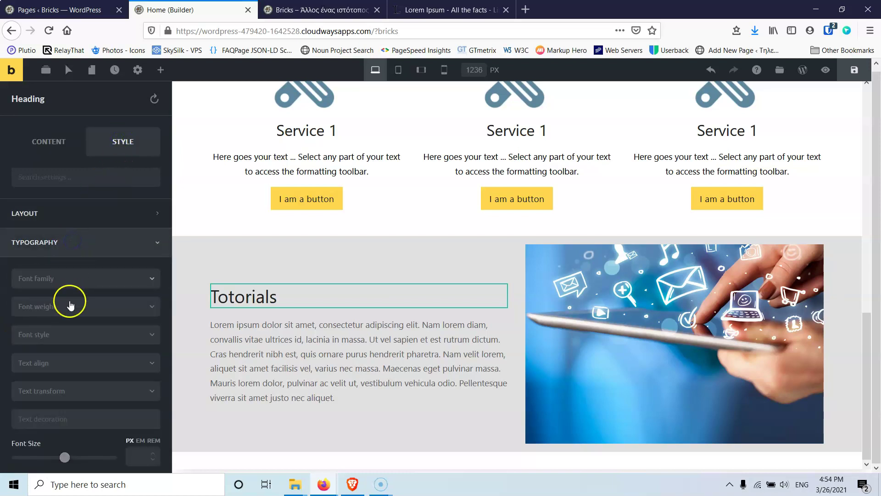
left_click(69, 371)
left_click(55, 399)
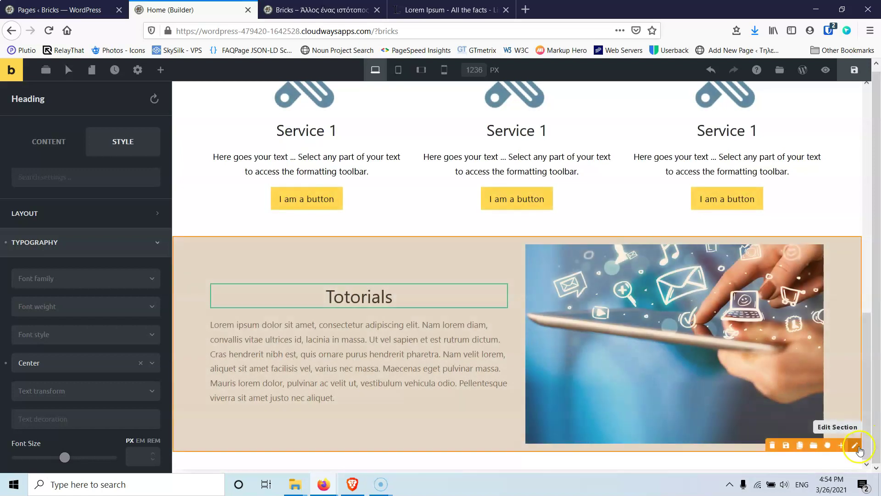
- Add a new section below the gray section and place a Heading element in it
left_click(855, 446)
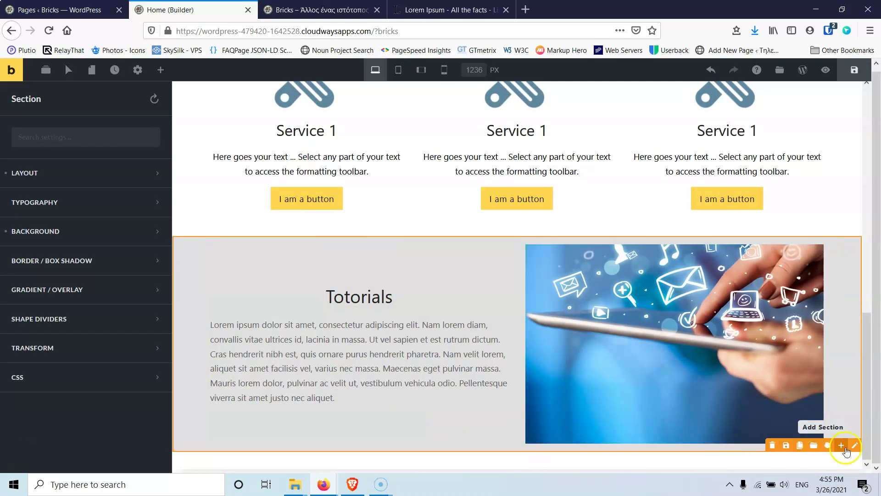
left_click(840, 446)
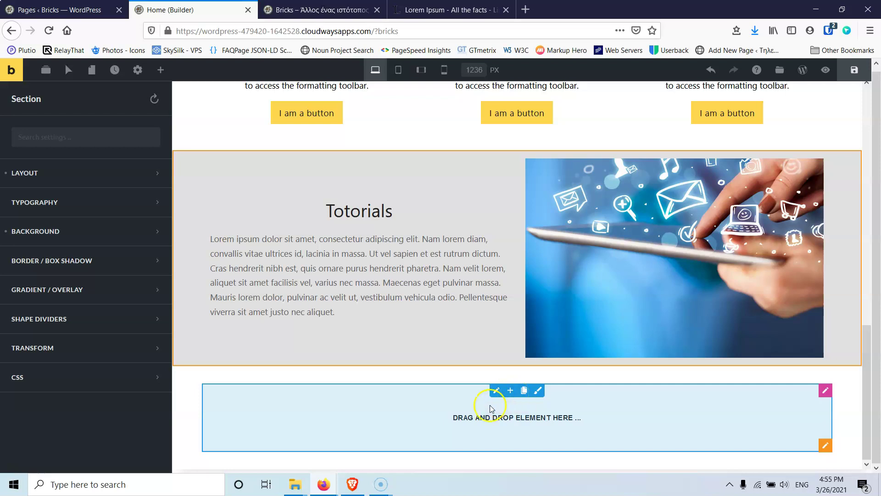
left_click(161, 69)
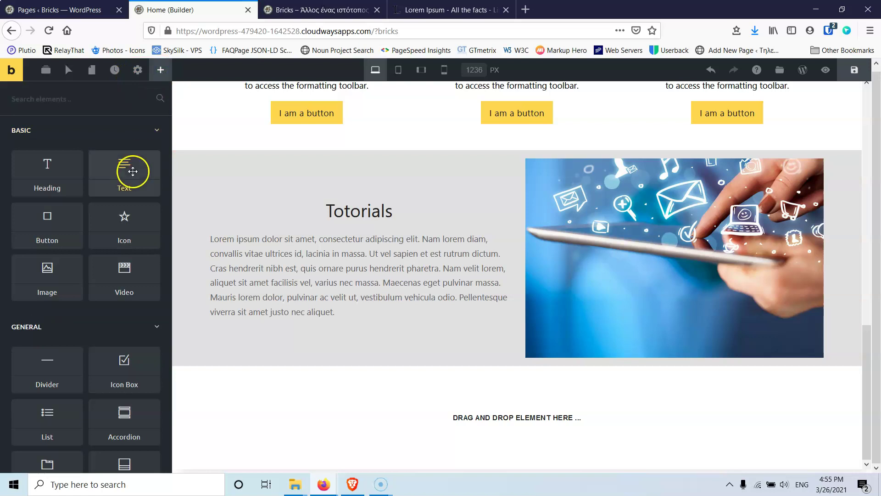
left_click_drag(38, 171, 485, 404)
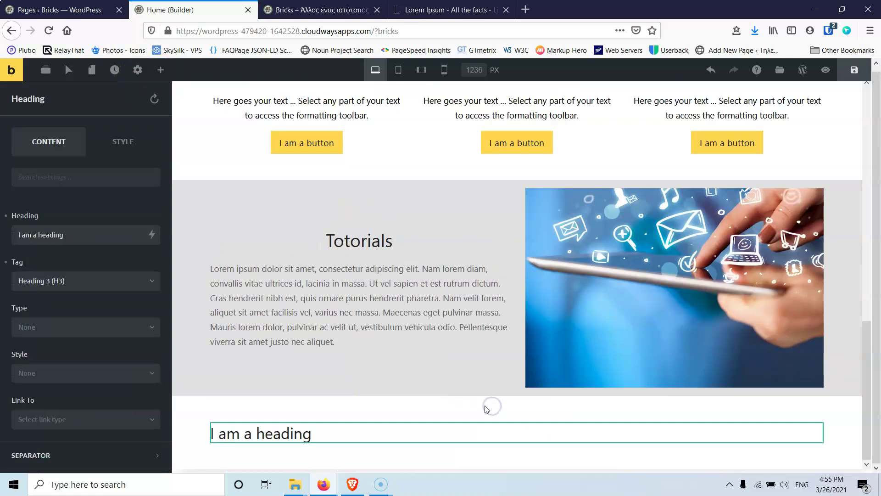
- Set the new heading's text to "Videos" and its tag to Heading 2 (H2)
triple_click(75, 231)
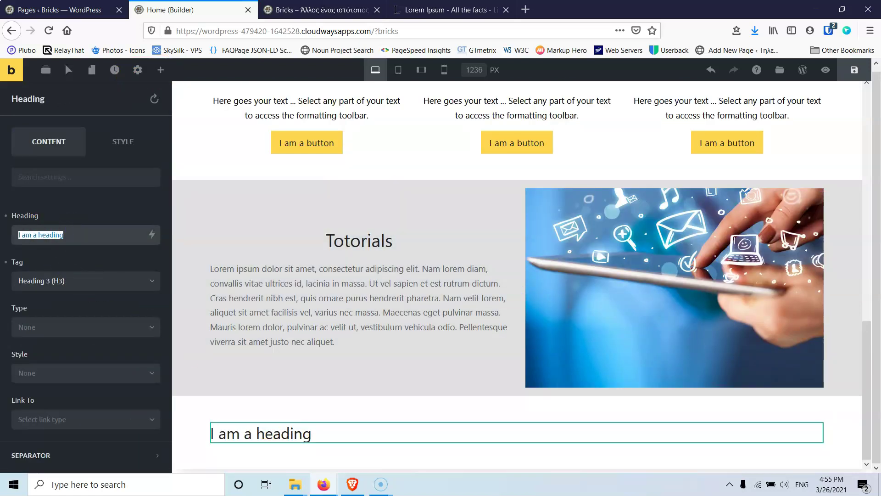
type("Videos")
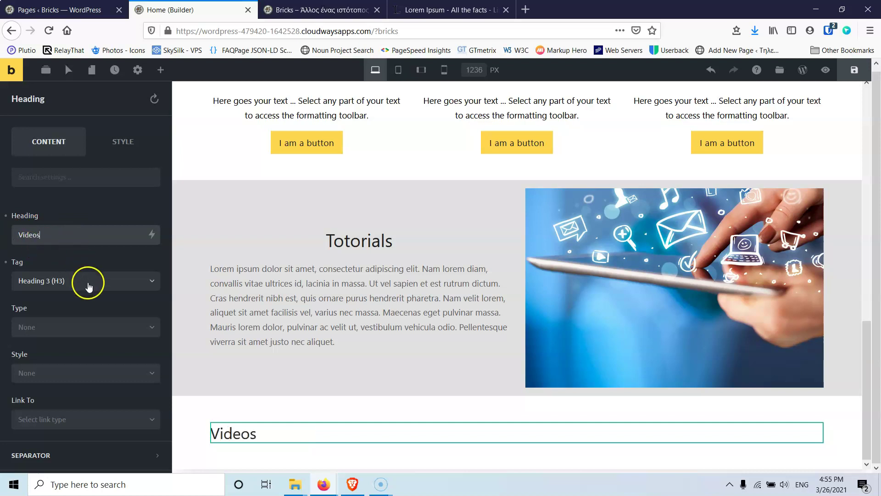
left_click(87, 283)
left_click(60, 315)
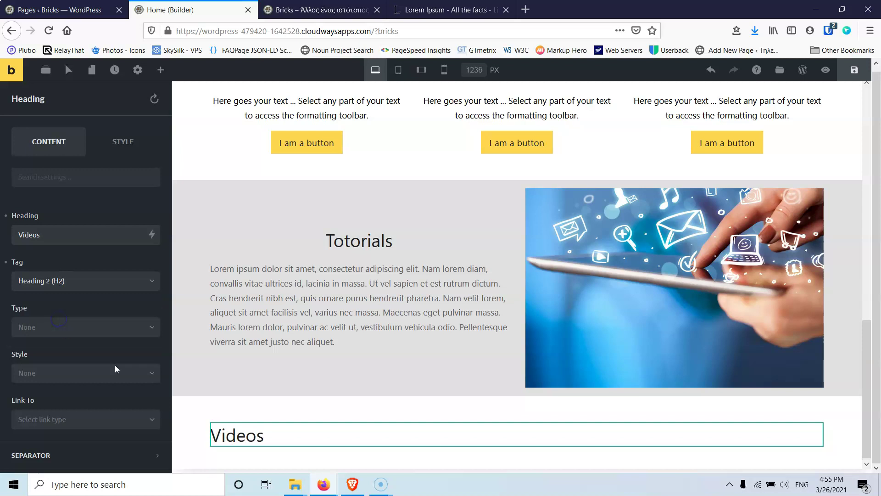
- Try to copy the heading styles of "Totorials" and paste them onto the "Videos" heading
left_click(327, 234)
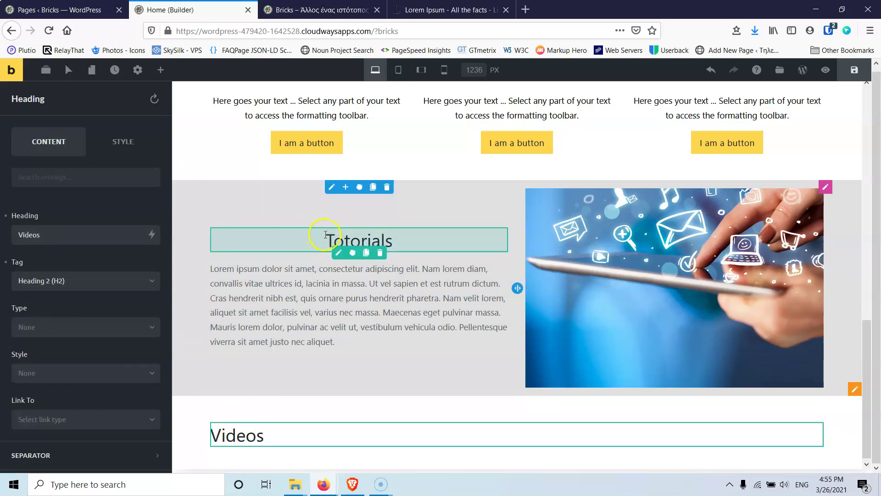
left_click(340, 257)
right_click(340, 257)
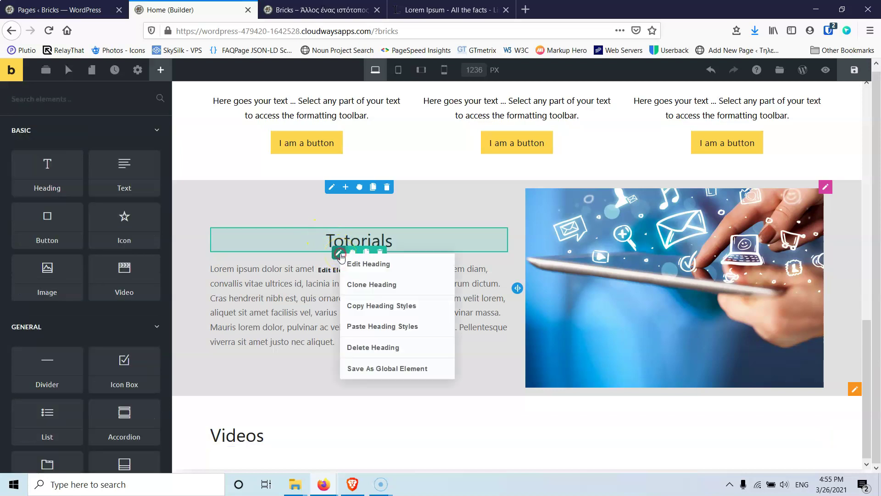
left_click(365, 311)
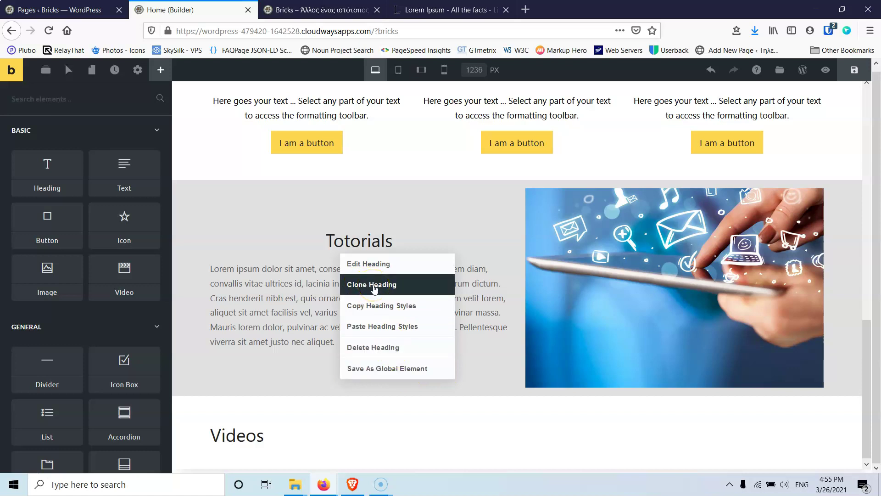
left_click(401, 311)
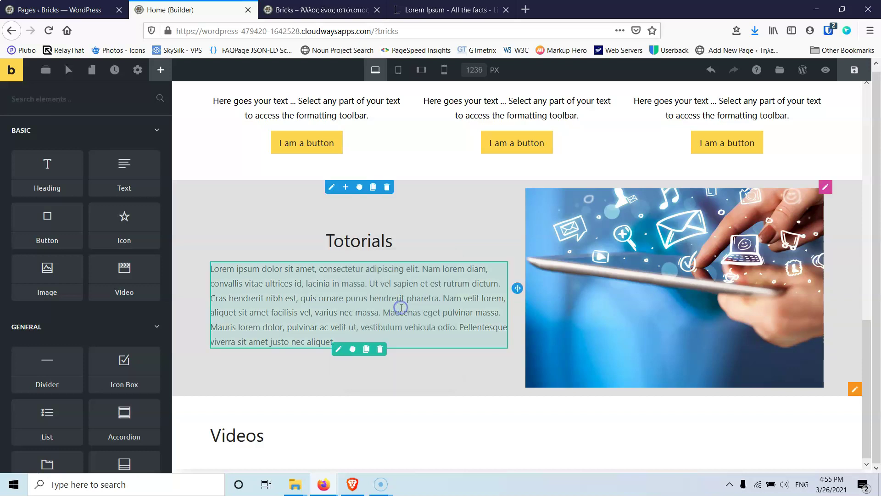
right_click(250, 436)
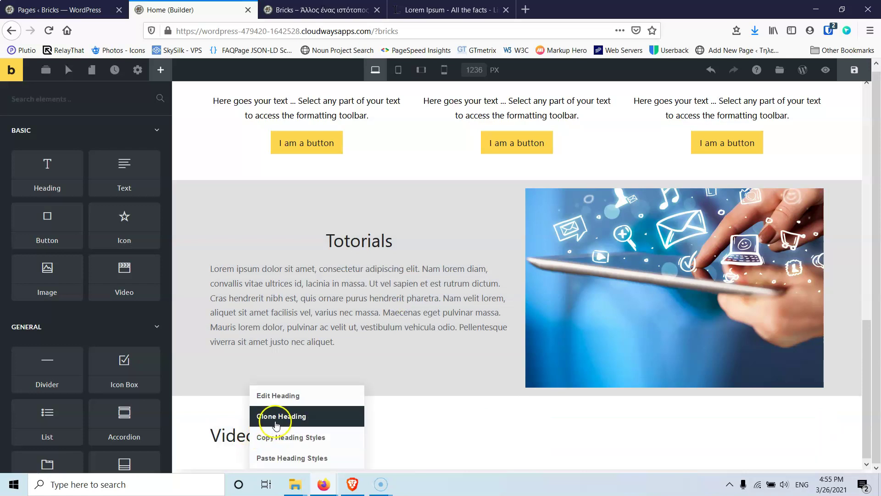
left_click(287, 460)
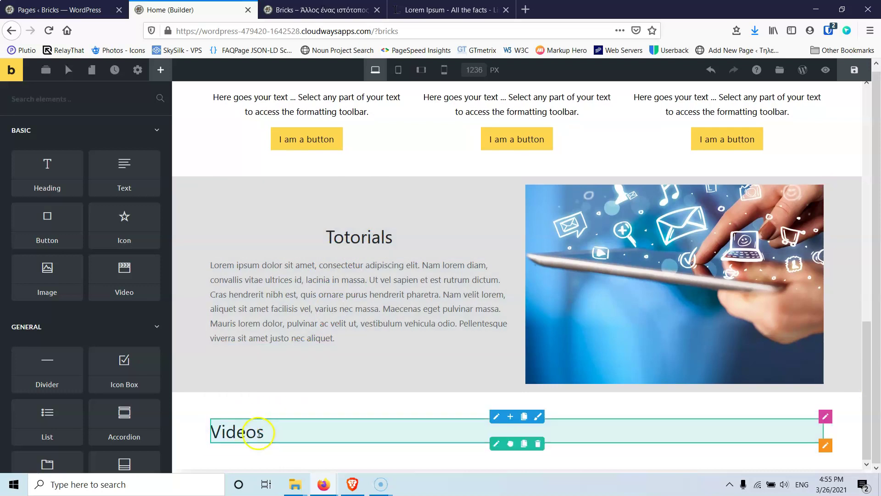
right_click(496, 447)
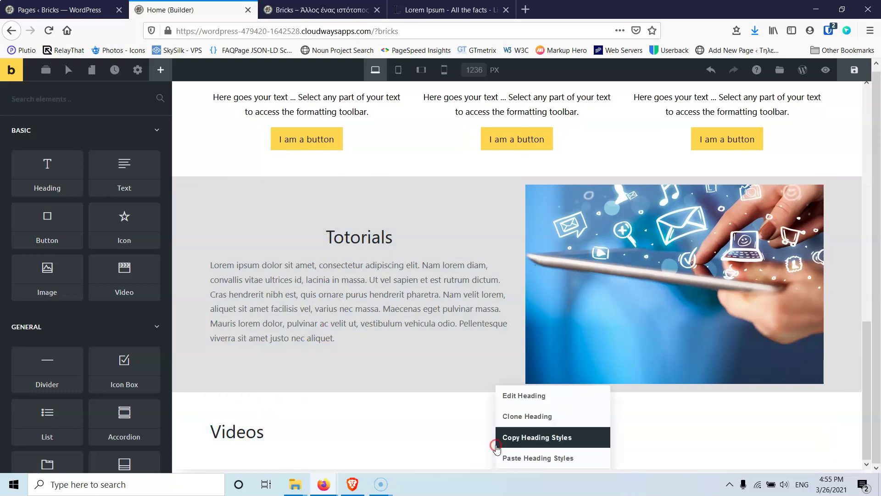
left_click(522, 456)
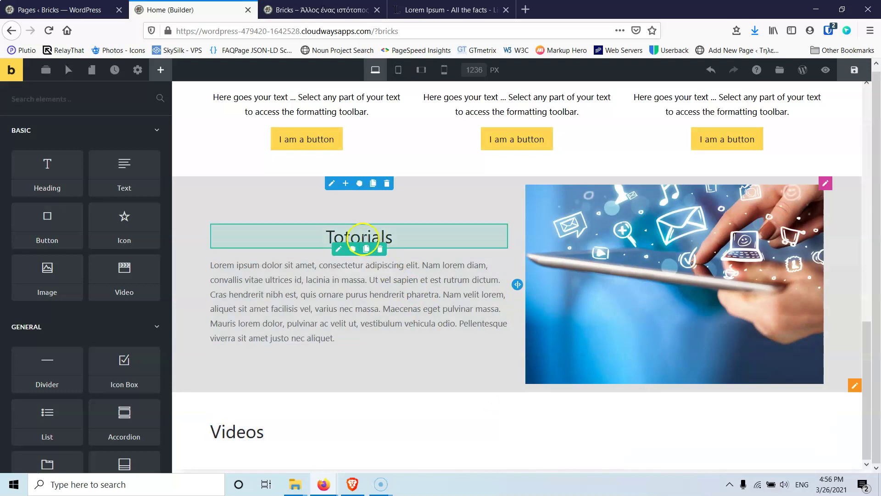
- Retry transferring the styles of the "Totorials" heading to the "Videos" heading
right_click(338, 252)
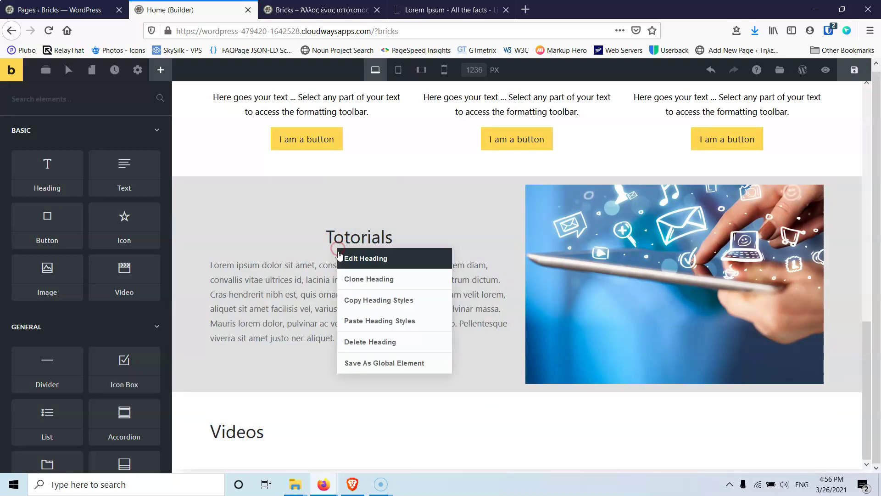
left_click(366, 298)
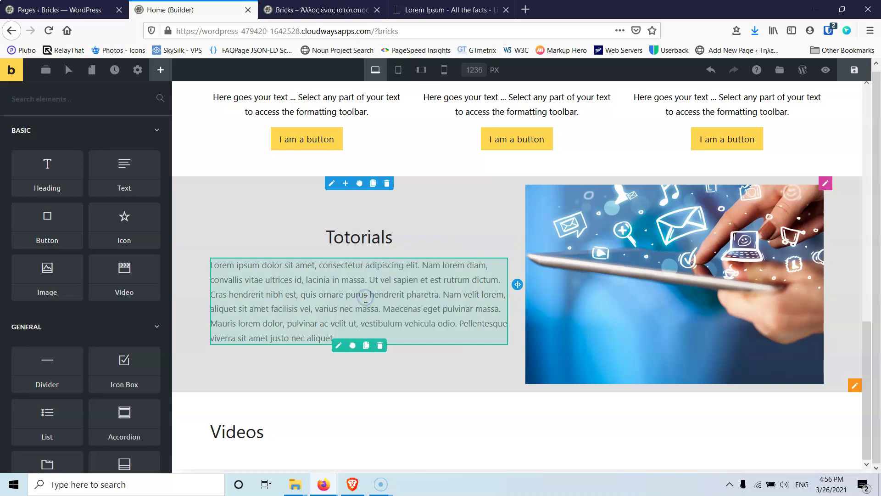
right_click(499, 448)
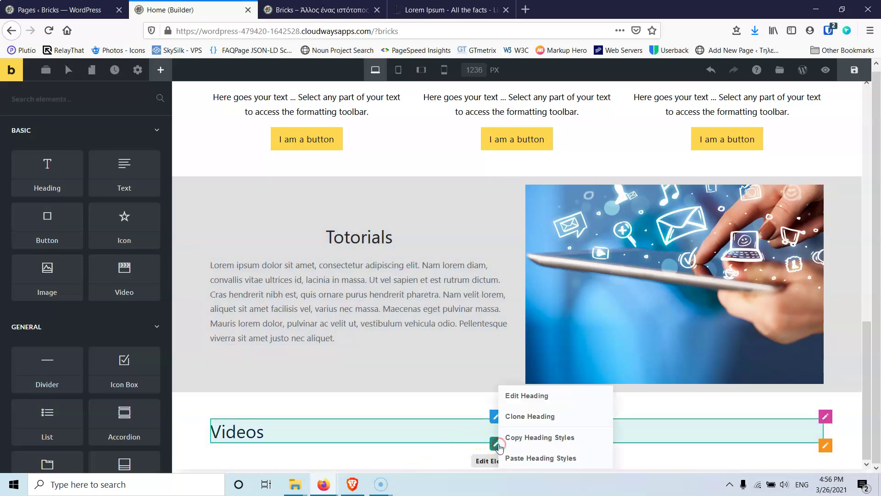
left_click(523, 456)
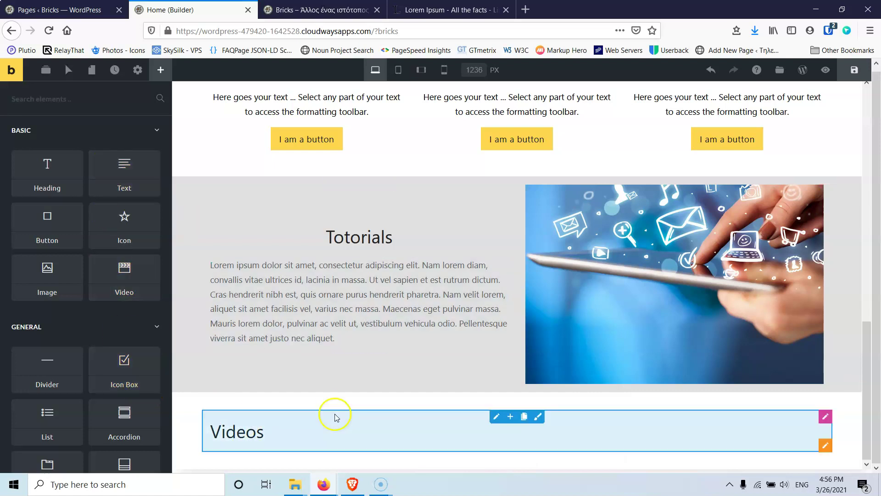
- Set the text alignment of the "Videos" heading to Center in its typography settings
left_click(496, 443)
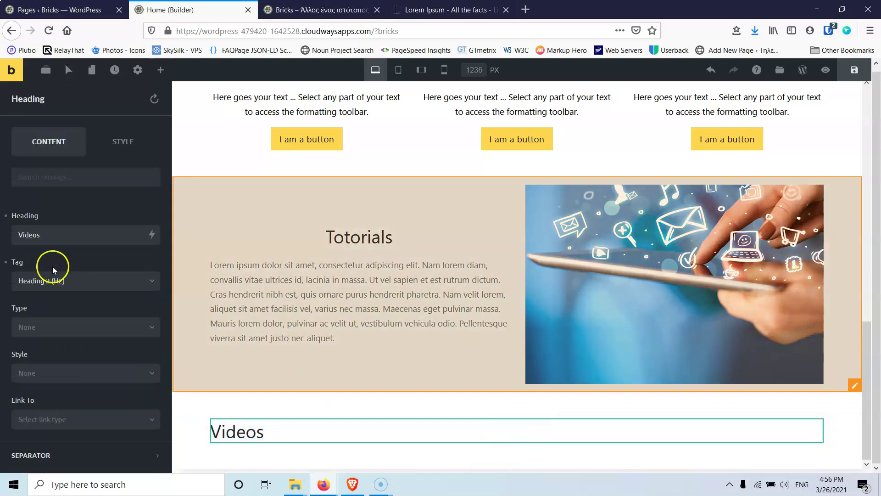
left_click(121, 143)
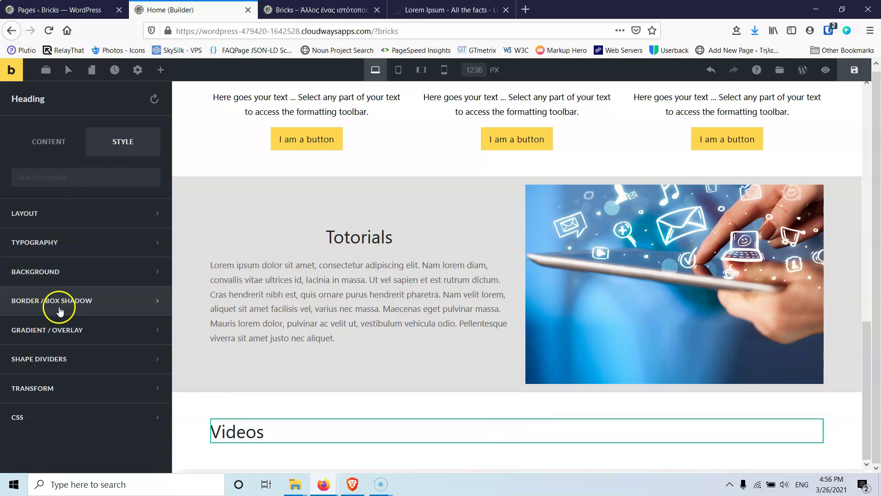
left_click(59, 215)
scroll(59, 218, "down", 4)
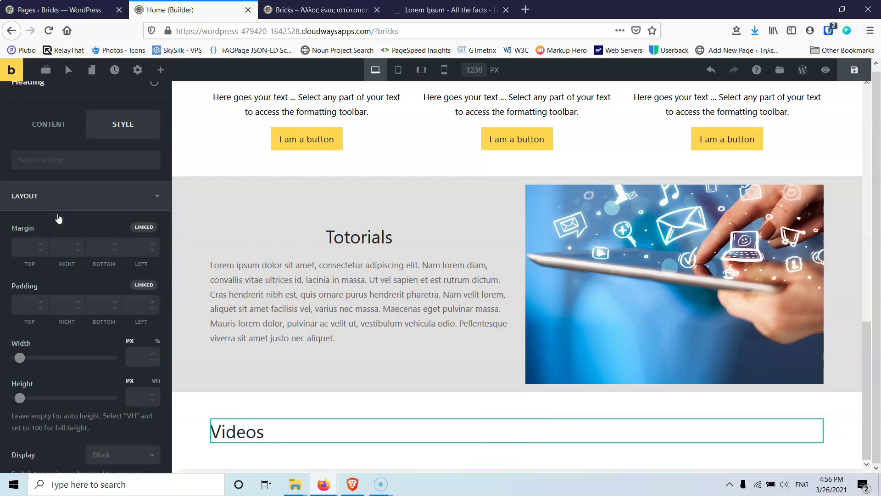
scroll(58, 218, "down", 10)
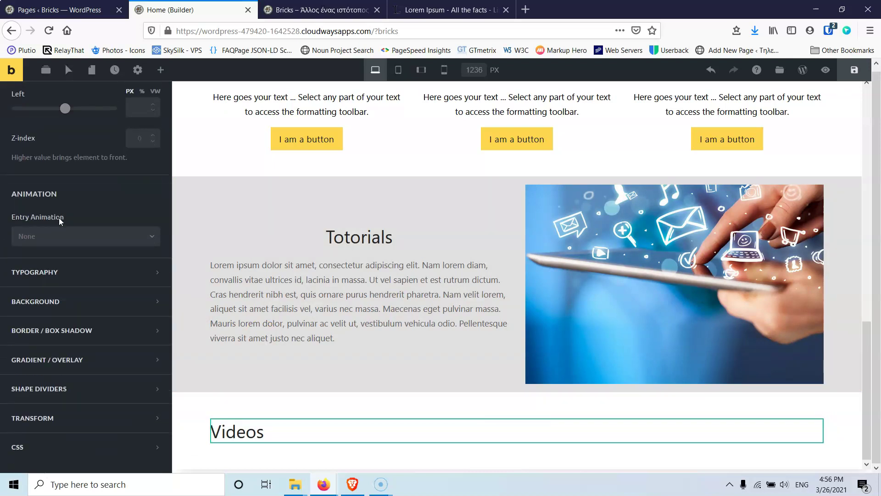
scroll(85, 252, "up", 5)
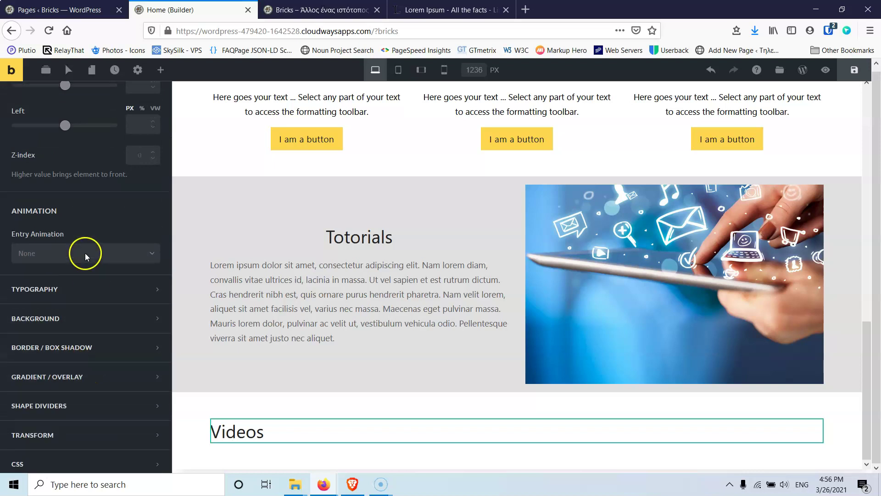
scroll(86, 256, "down", 3)
left_click(87, 342)
scroll(83, 309, "down", 10)
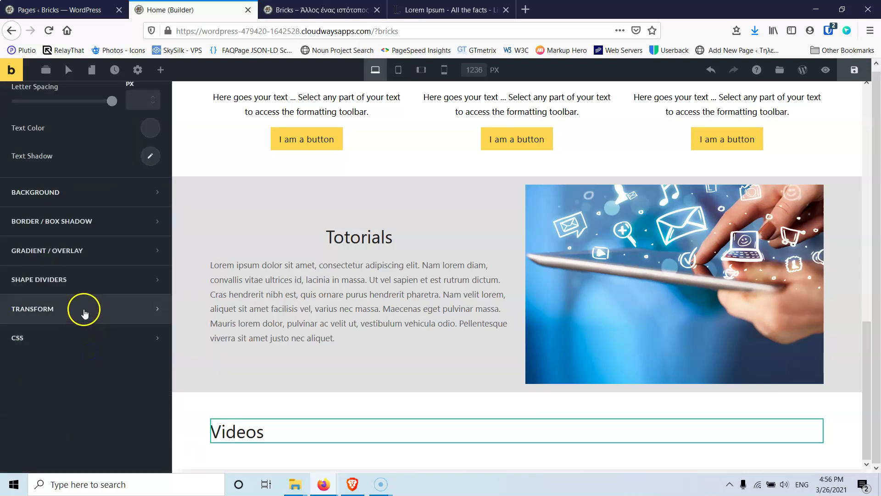
scroll(85, 307, "up", 3)
scroll(84, 307, "up", 4)
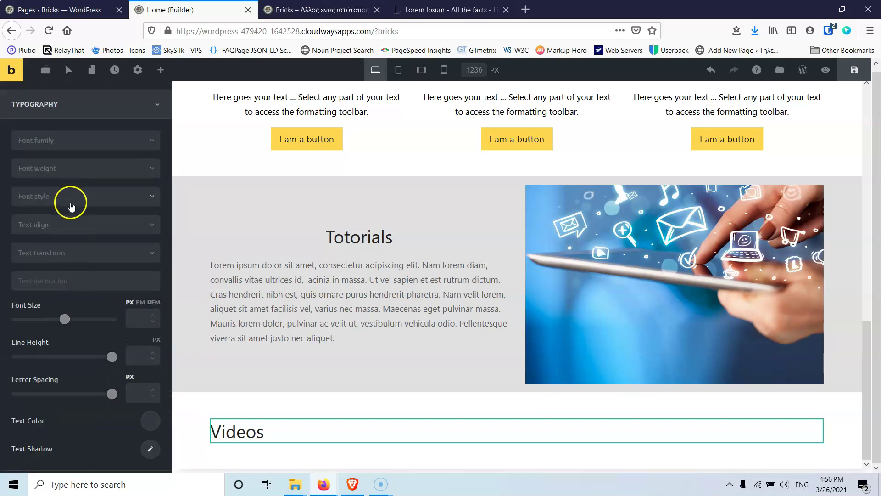
left_click(61, 233)
left_click(55, 257)
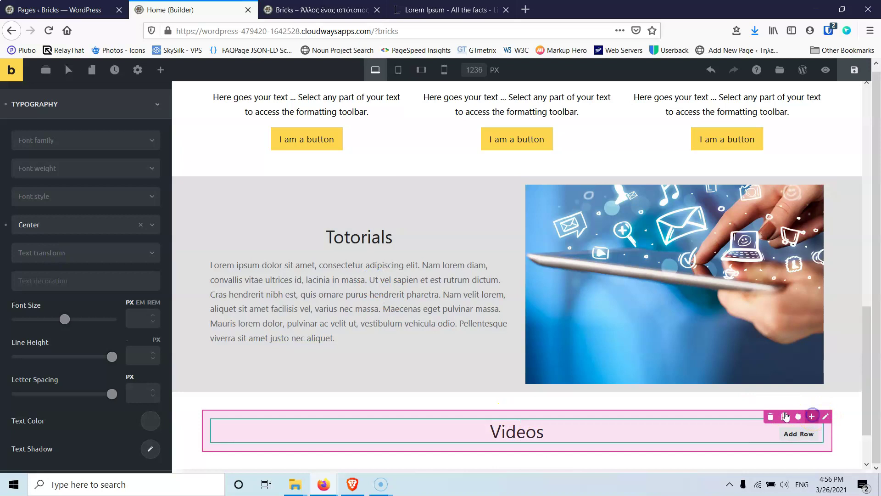
- Add a two-column row below the "Videos" heading and place an Icon element in its first column
left_click(812, 416)
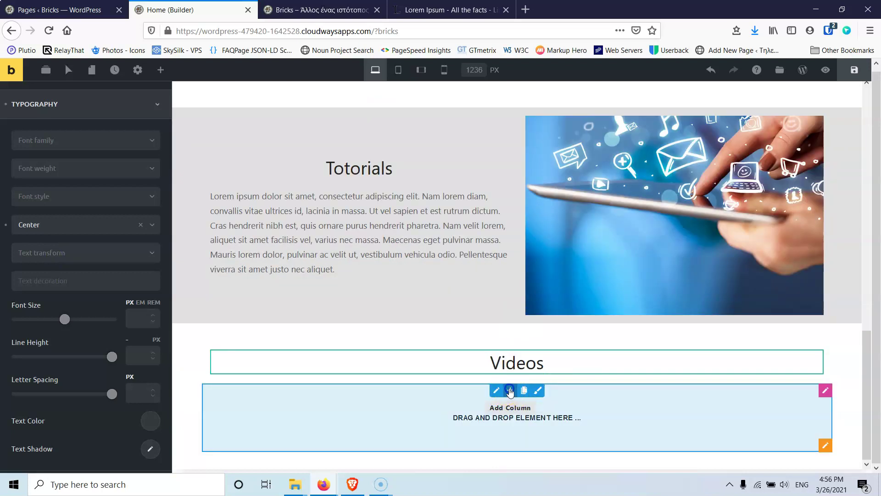
left_click(510, 390)
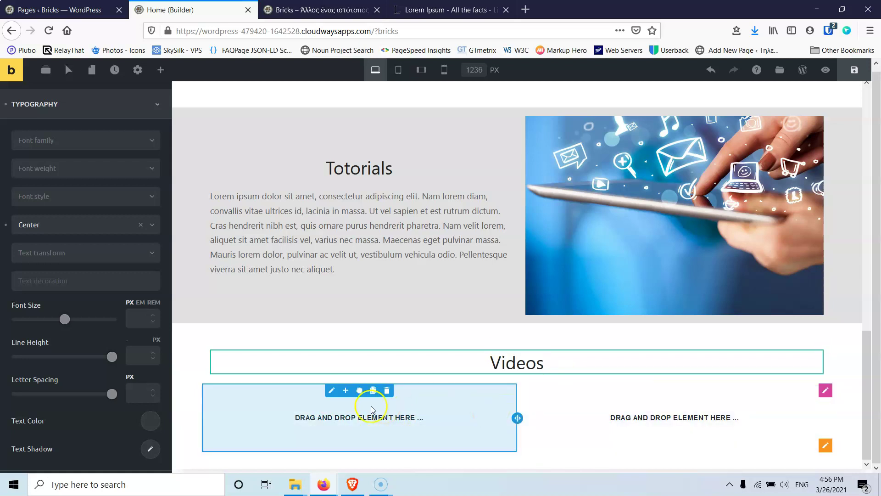
left_click(157, 76)
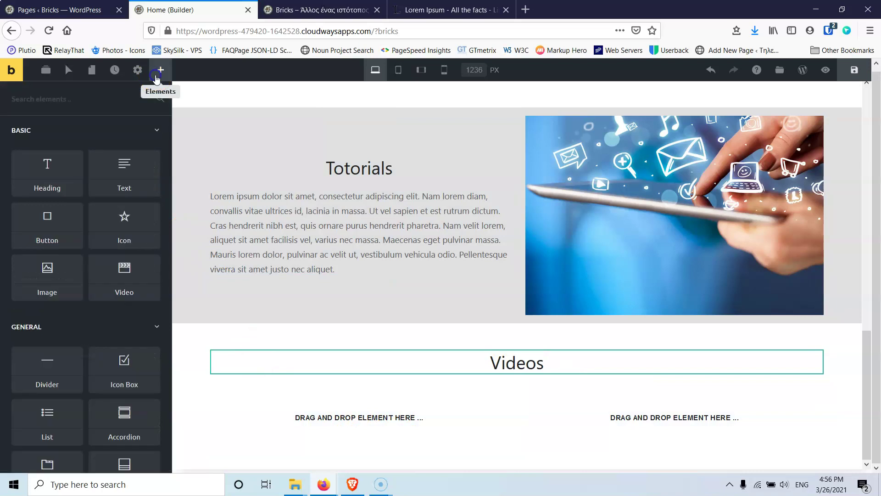
left_click_drag(130, 216, 368, 399)
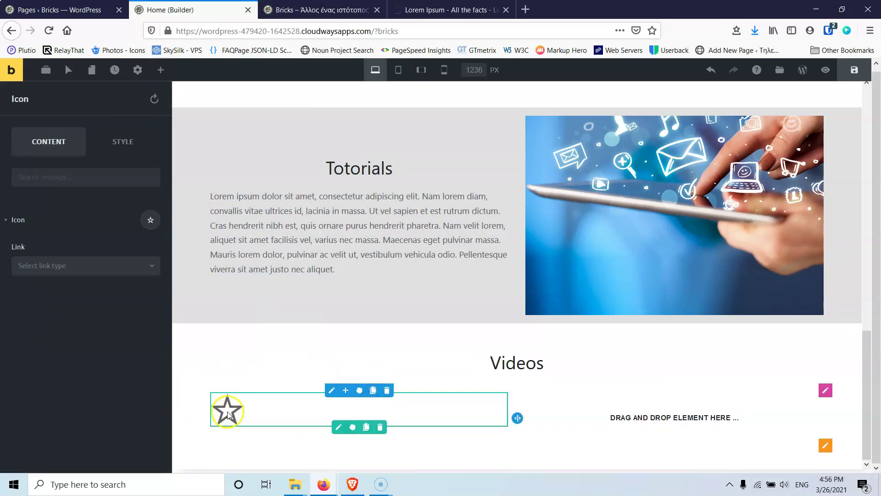
- Replace the star in the new Icon element with the power icon from the Ionicons library
left_click(149, 222)
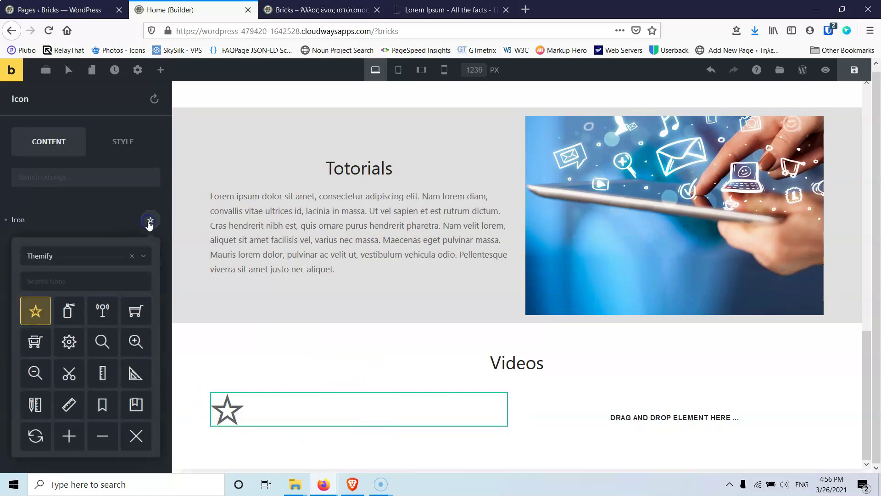
scroll(86, 355, "down", 10)
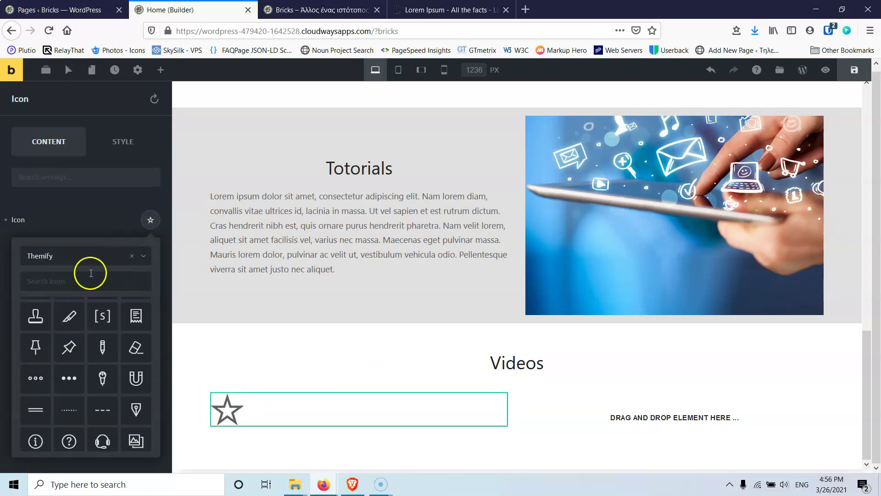
left_click(71, 262)
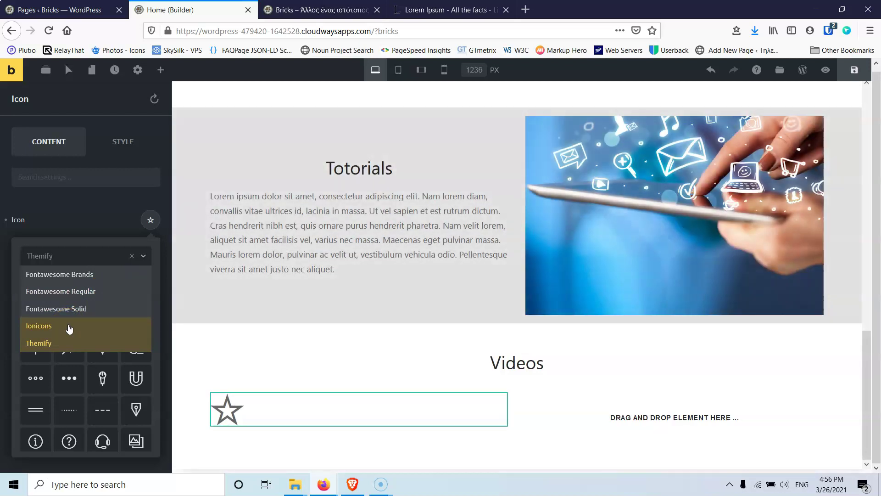
left_click(69, 327)
scroll(94, 367, "down", 5)
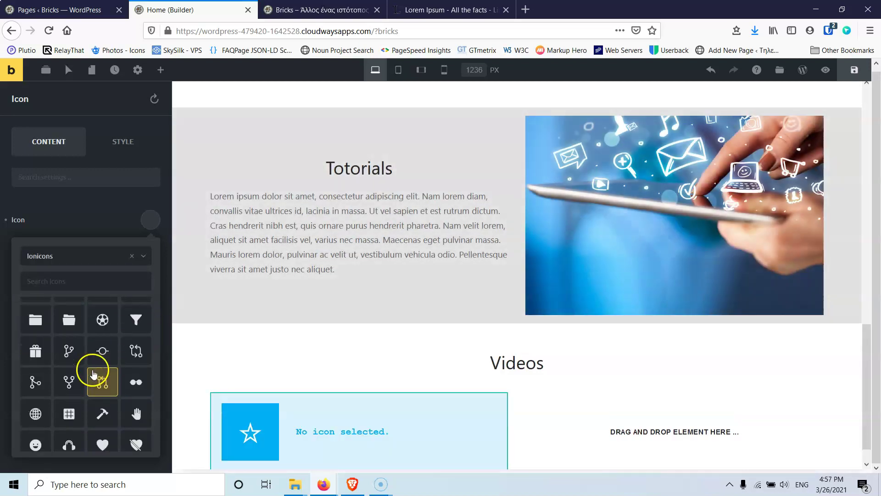
scroll(93, 343, "down", 5)
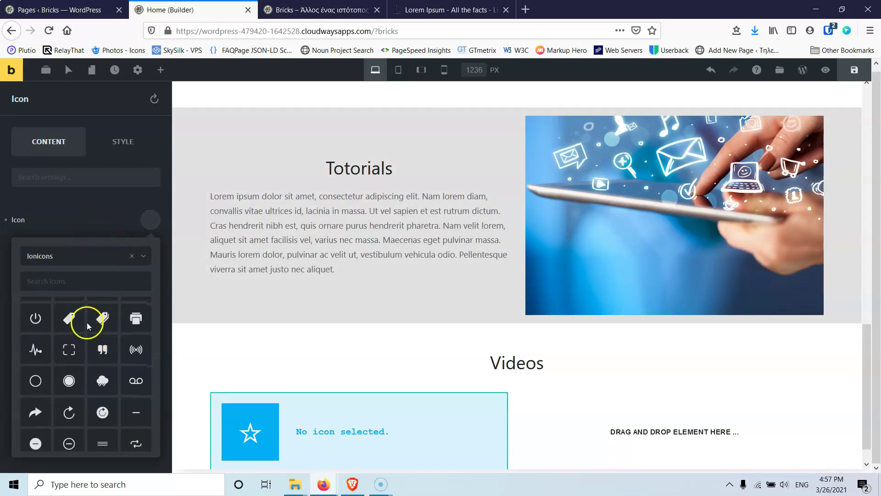
left_click(45, 319)
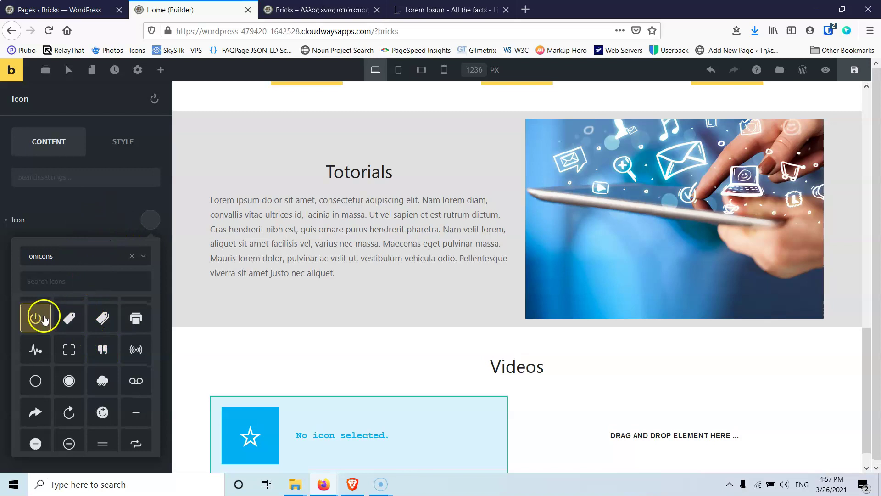
left_click(65, 213)
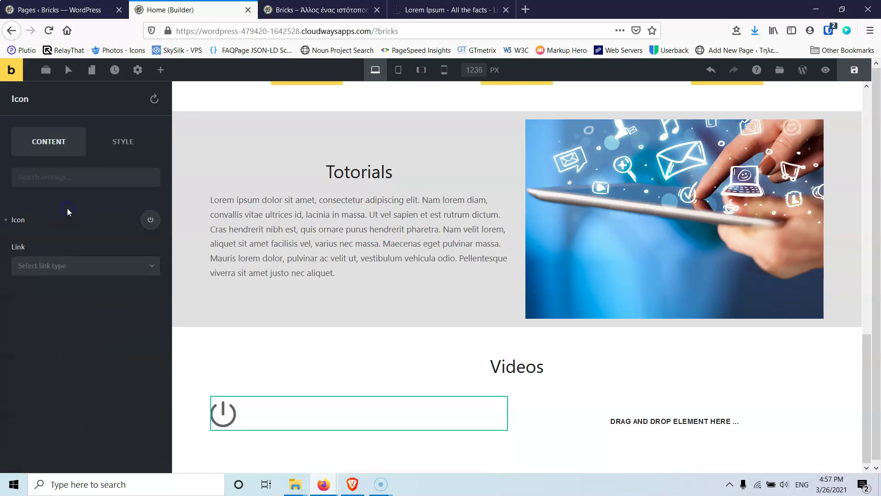
- Set the power icon's text alignment to Center in its typography settings
left_click(75, 270)
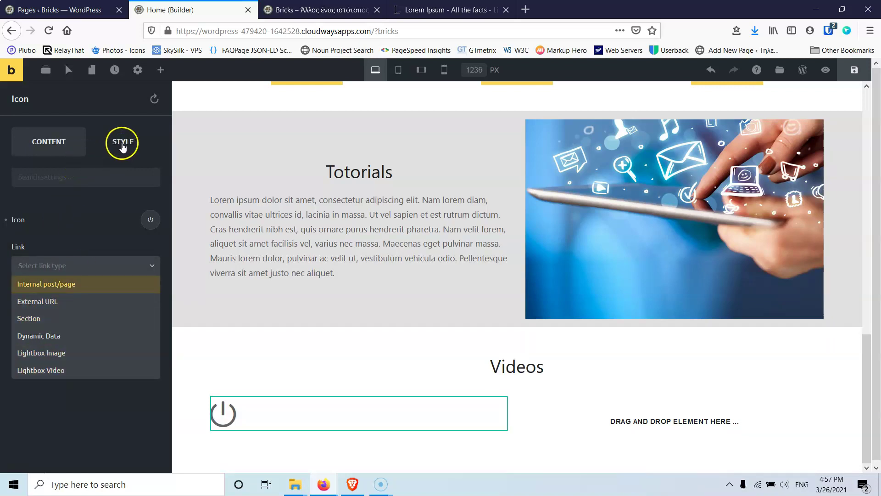
left_click(123, 146)
left_click(60, 242)
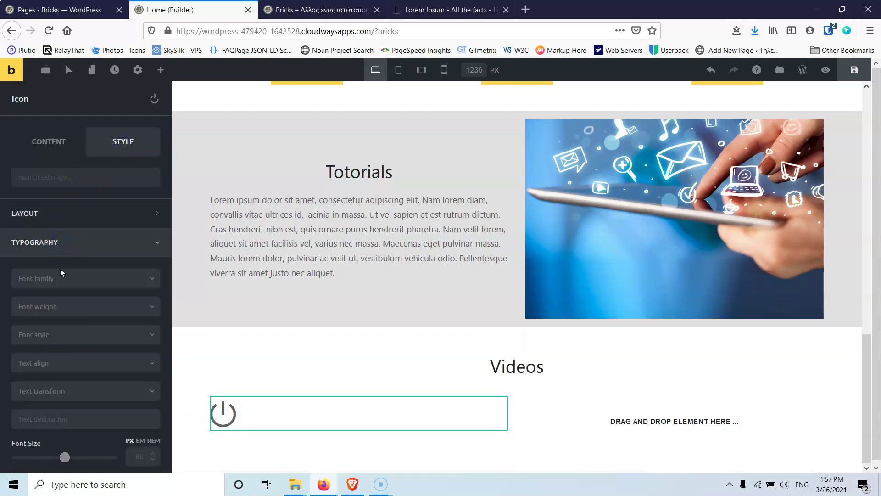
left_click(61, 362)
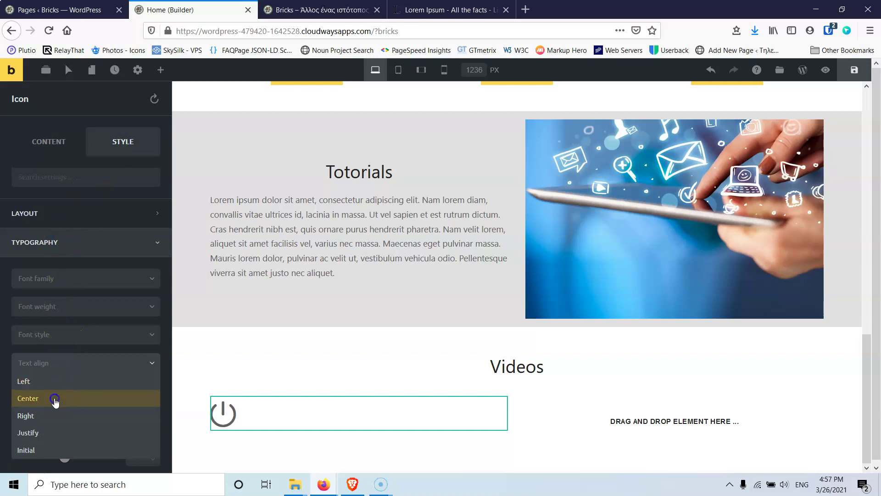
left_click(55, 398)
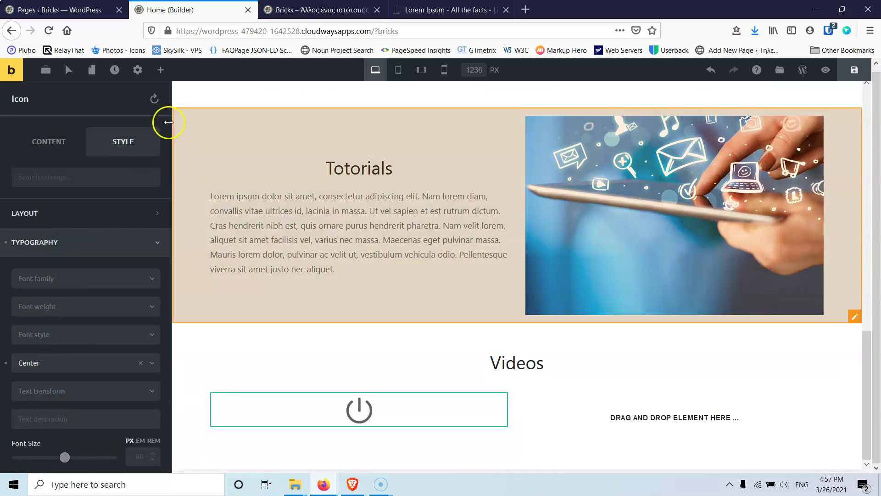
- Place a Heading element below the power icon and set its tag to Heading 4 (h4)
left_click(159, 72)
left_click_drag(47, 174, 360, 427)
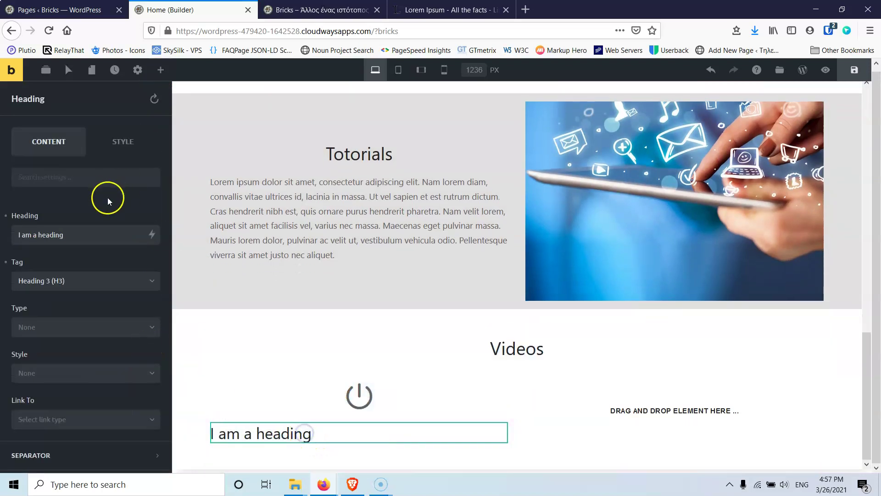
left_click(63, 283)
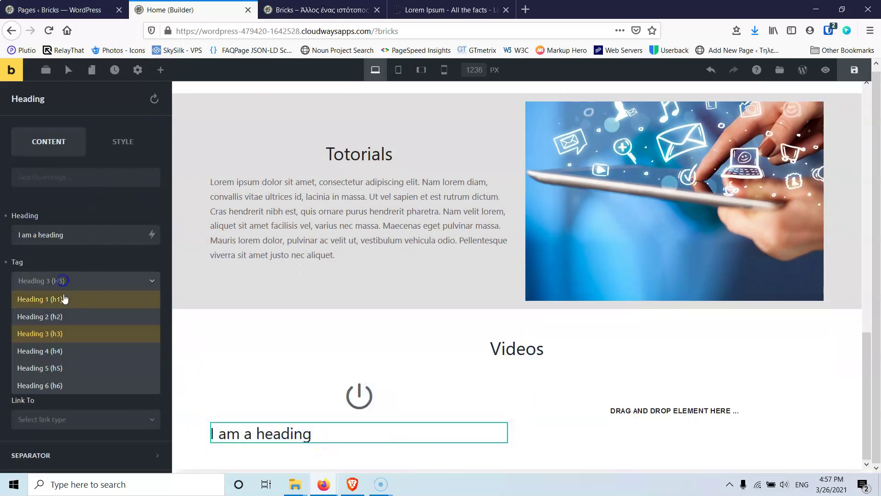
left_click(65, 353)
- Set the text alignment of the "I am a heading" element below the power icon to Center
left_click(123, 143)
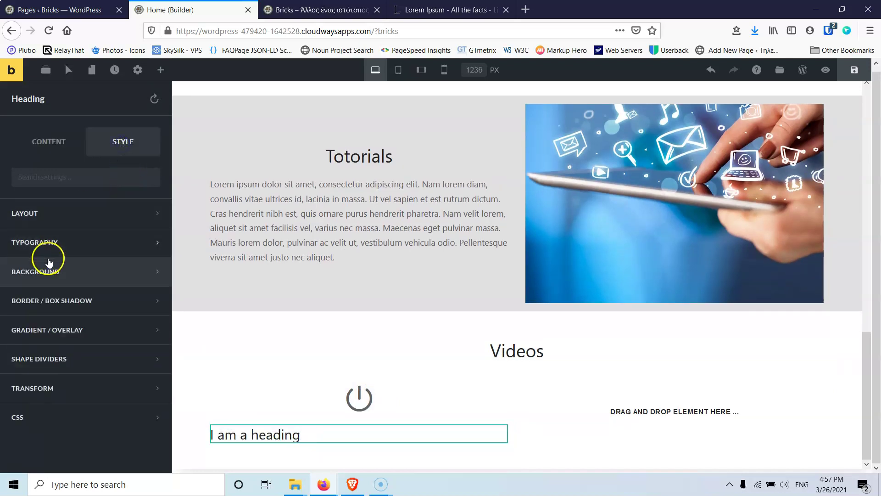
left_click(72, 246)
scroll(89, 299, "down", 1)
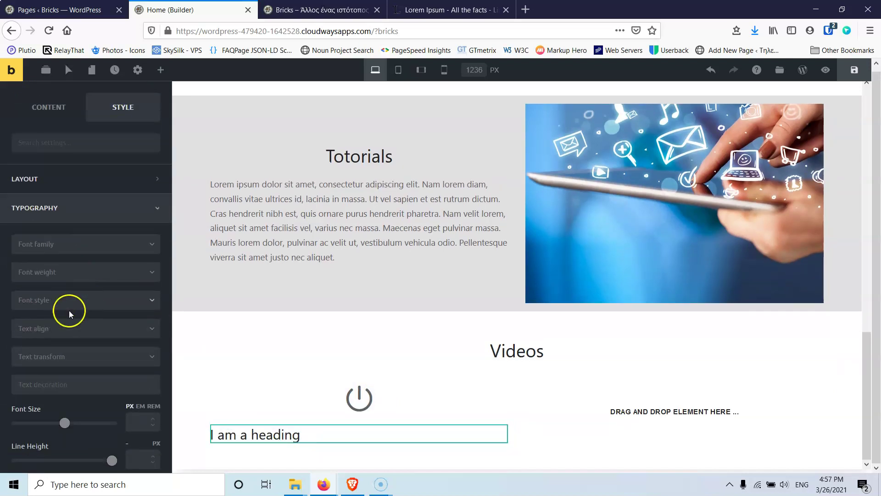
left_click(57, 327)
left_click(63, 365)
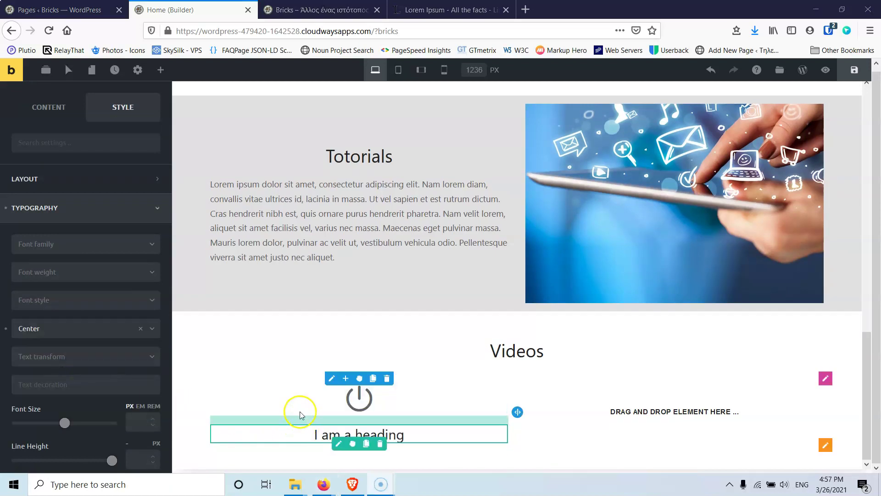
- Add a Button element below the "I am a heading" text in the first column of the Videos section
left_click(332, 378)
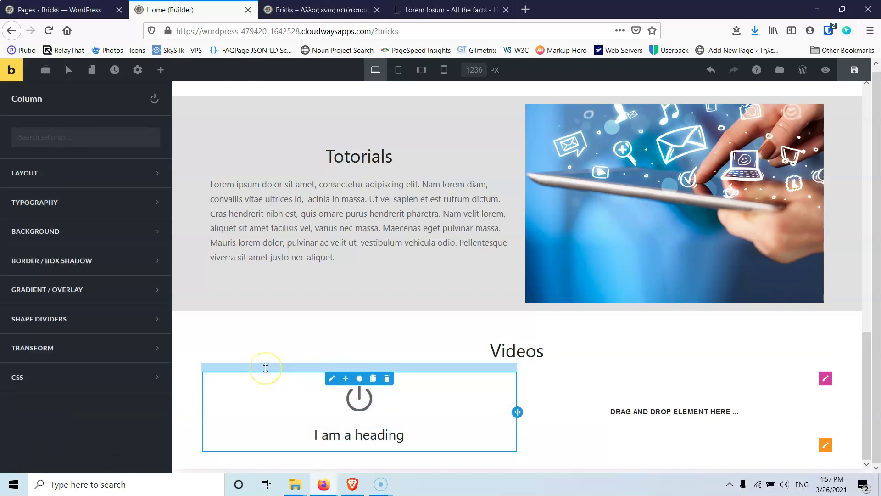
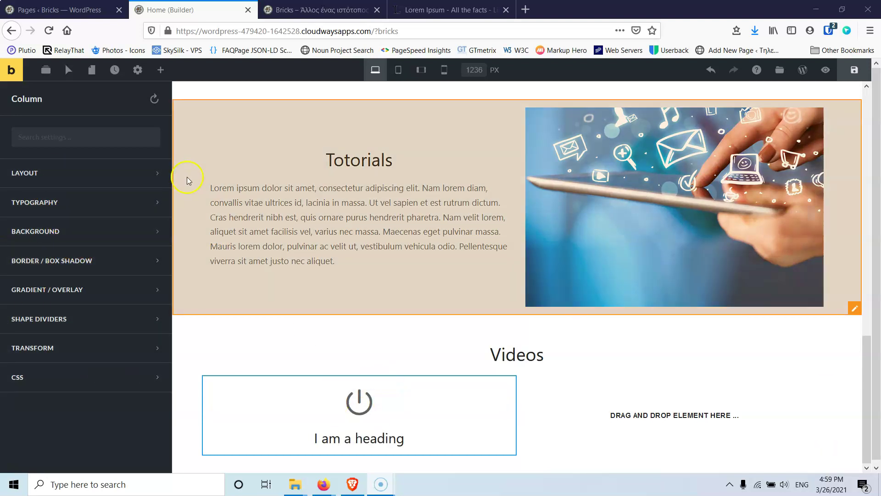
left_click(157, 80)
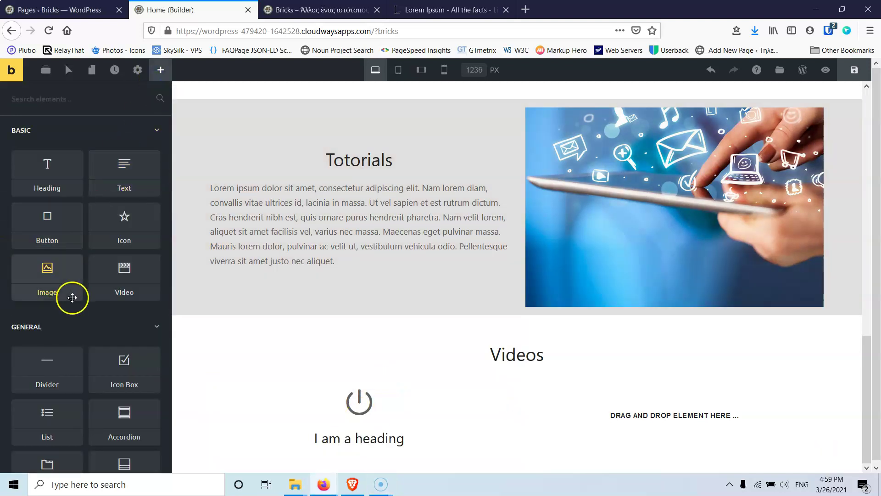
scroll(71, 294, "down", 4)
scroll(73, 182, "up", 2)
left_click_drag(47, 138, 332, 442)
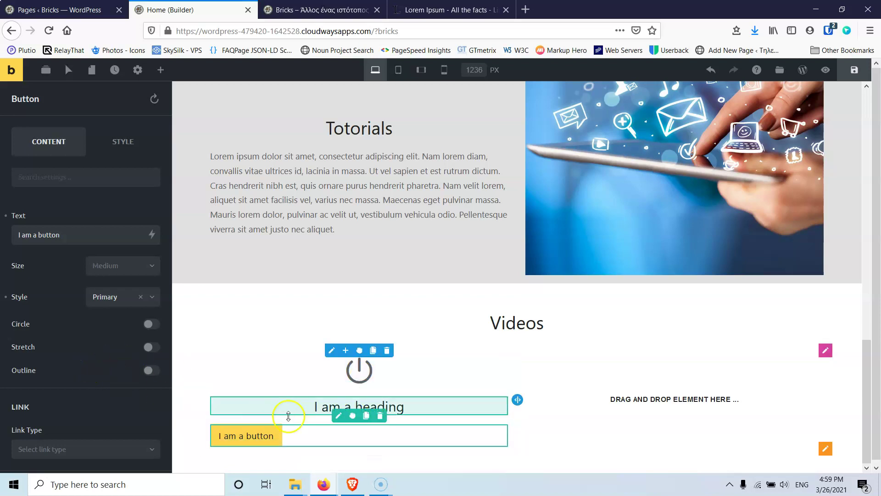
- Enable Auto Width in the layout settings of the new button below the heading
left_click(338, 448)
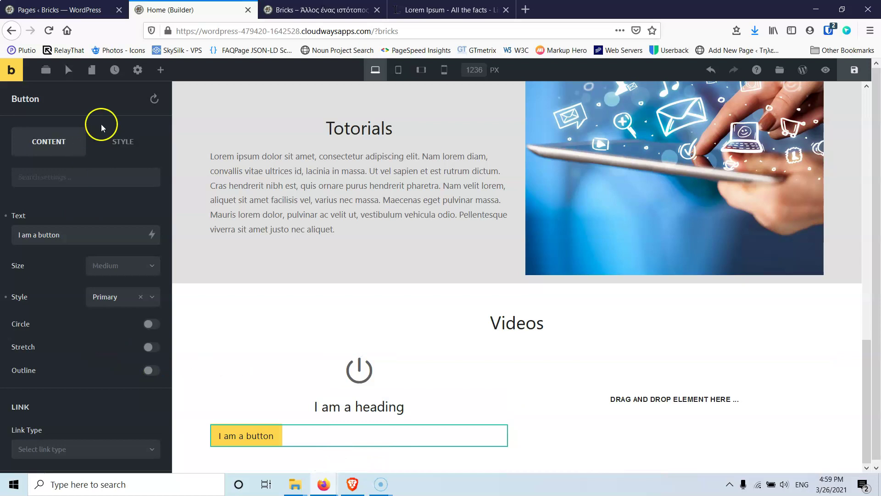
left_click(122, 142)
left_click(59, 213)
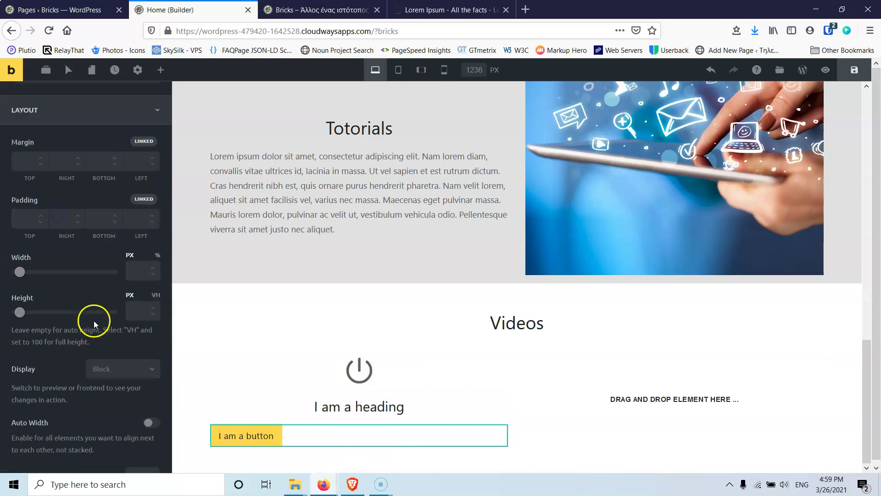
scroll(92, 318, "down", 2)
left_click(152, 336)
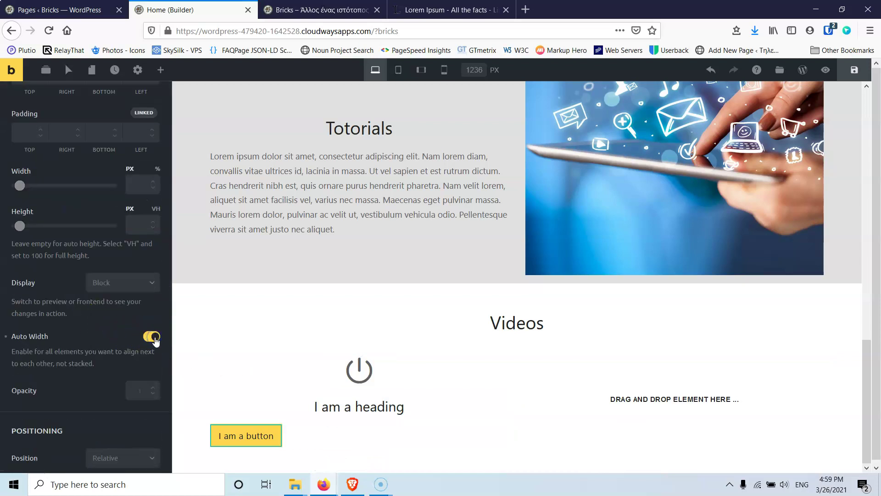
- Set Justify Content to Center in the layout settings of the column holding the power icon, heading and button
left_click(332, 352)
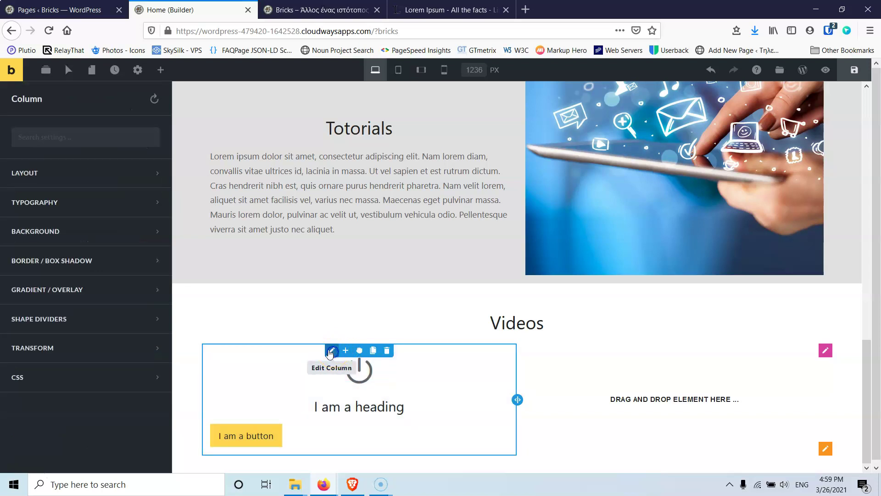
left_click(80, 180)
scroll(69, 248, "down", 10)
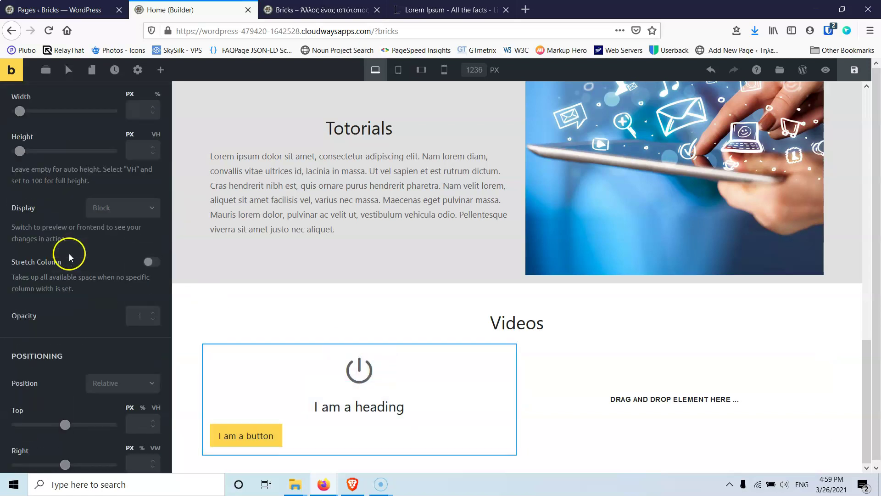
scroll(70, 251, "down", 5)
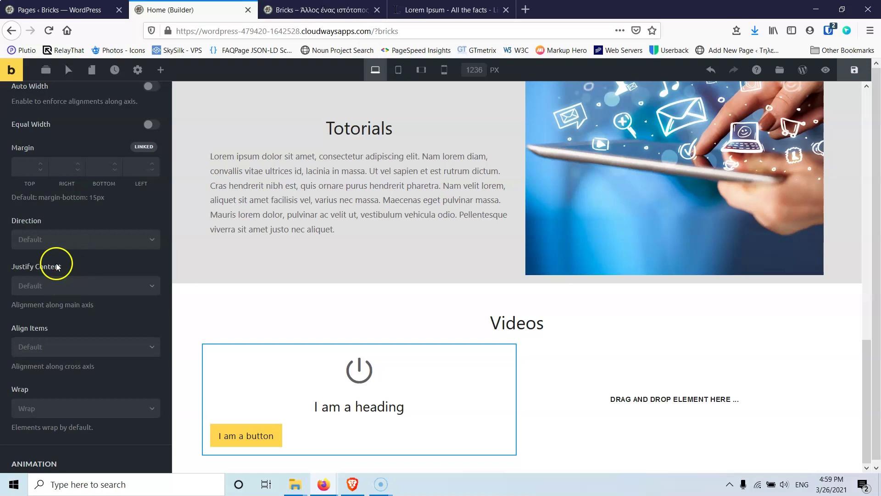
left_click(65, 291)
left_click(53, 320)
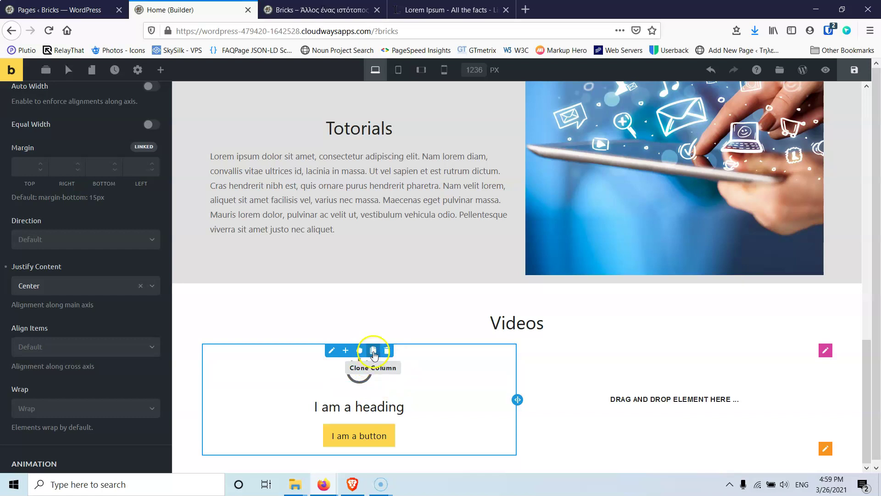
- Clone the icon, heading and button column twice and delete the empty column from the Videos row
left_click(374, 351)
left_click(321, 351)
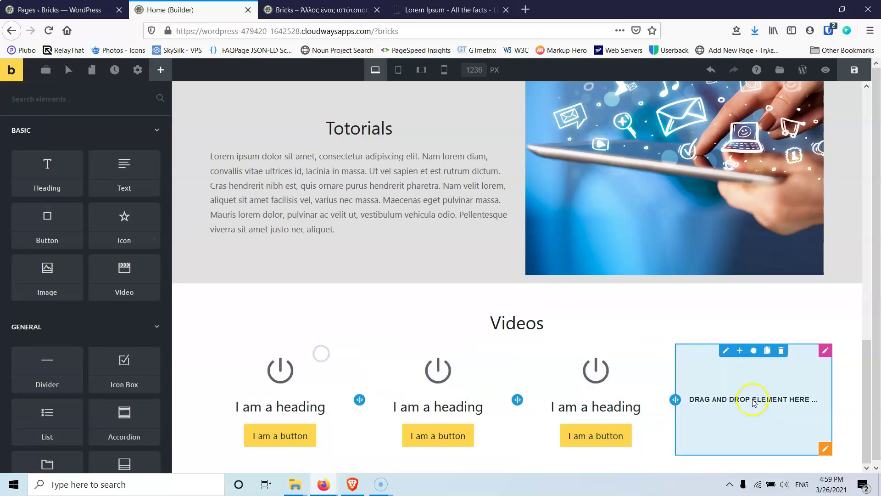
left_click(780, 353)
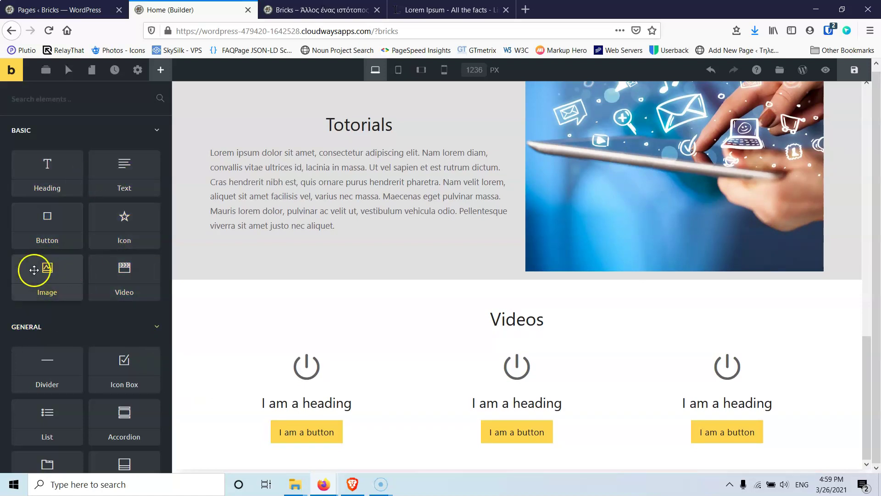
- Look through the available builder elements in the General, Media, Social, WordPress and Single categories
scroll(122, 295, "down", 3)
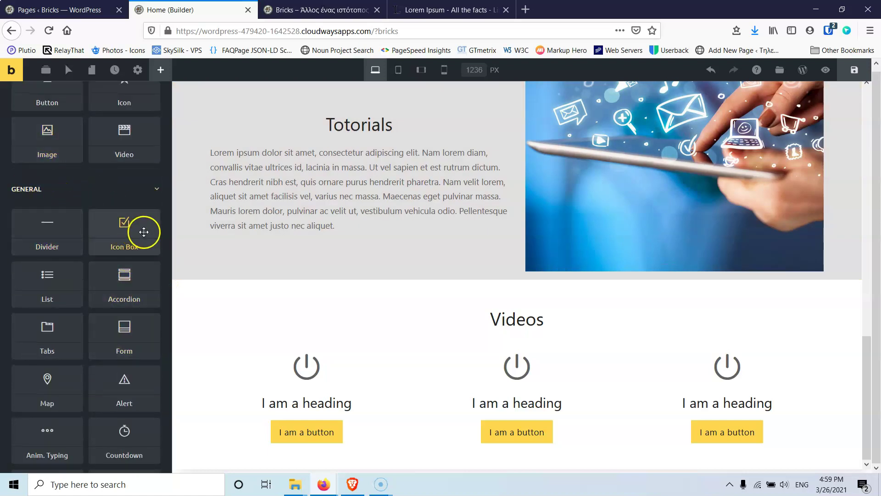
scroll(124, 289, "down", 1)
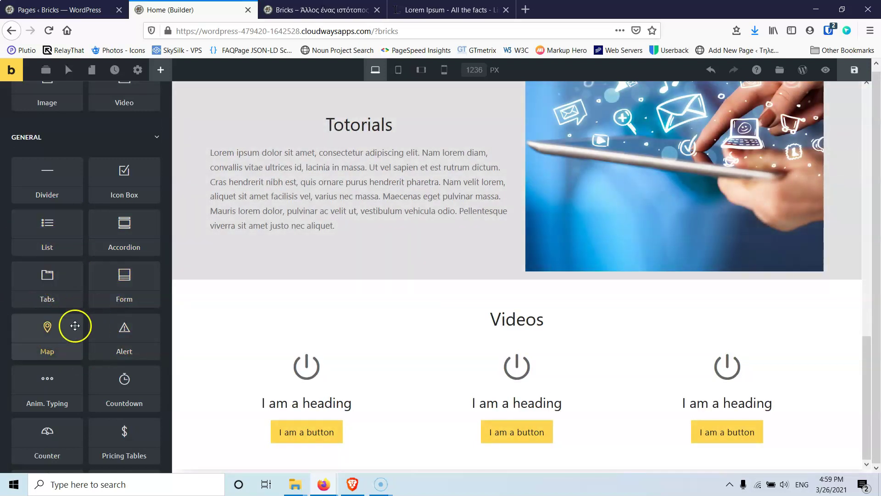
scroll(120, 337, "down", 1)
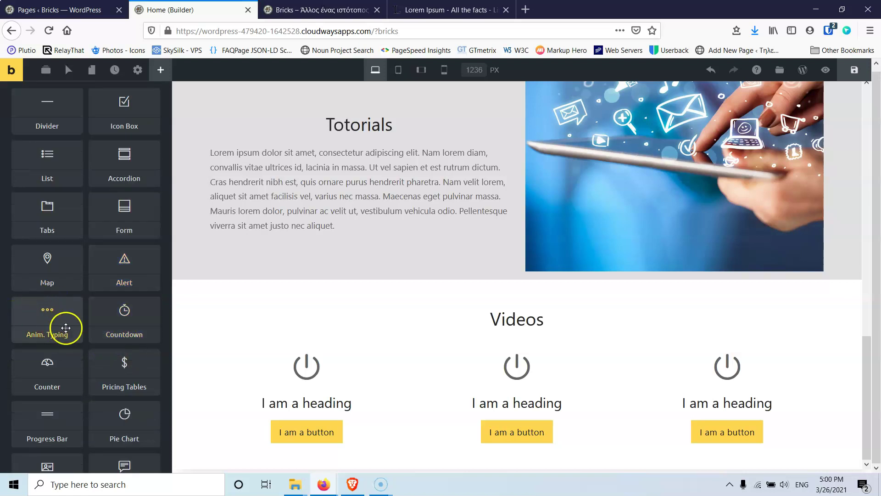
scroll(48, 344, "down", 1)
left_click_drag(55, 349, 47, 311)
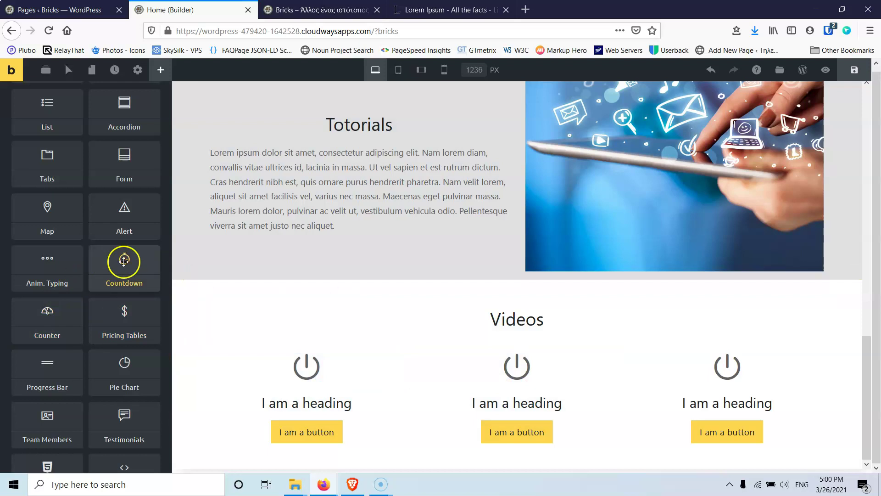
scroll(124, 317, "down", 1)
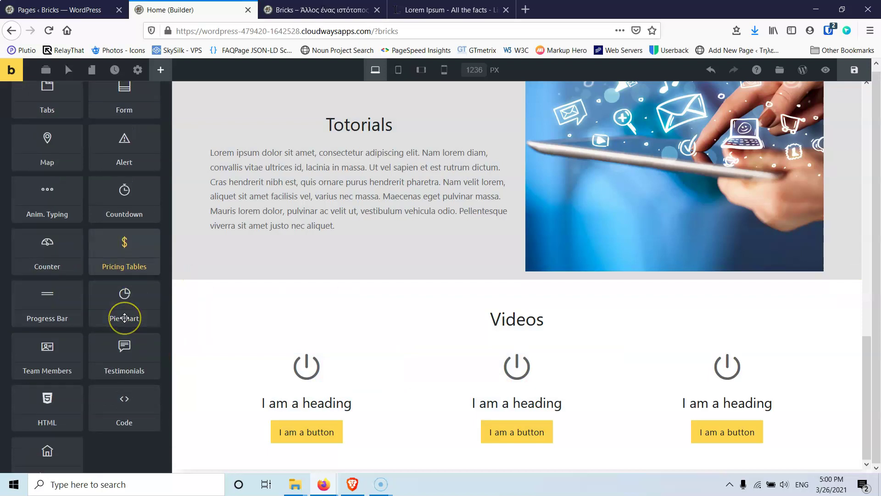
scroll(124, 318, "down", 1)
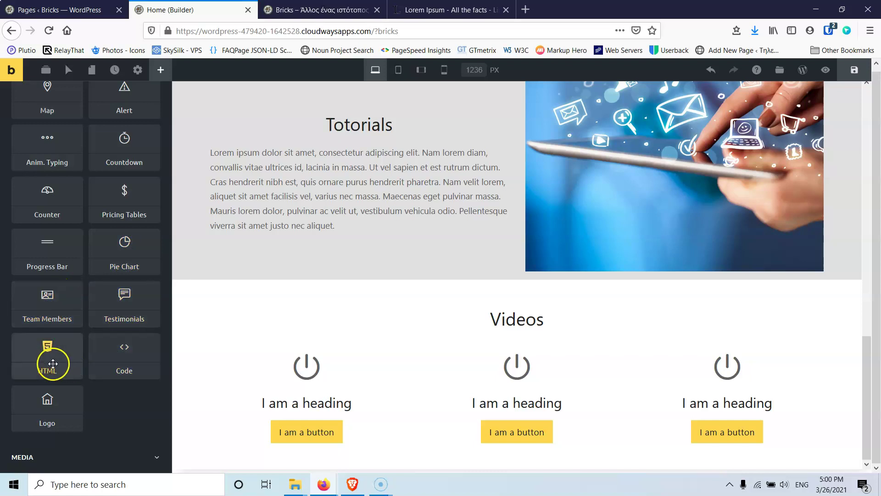
scroll(123, 353, "down", 3)
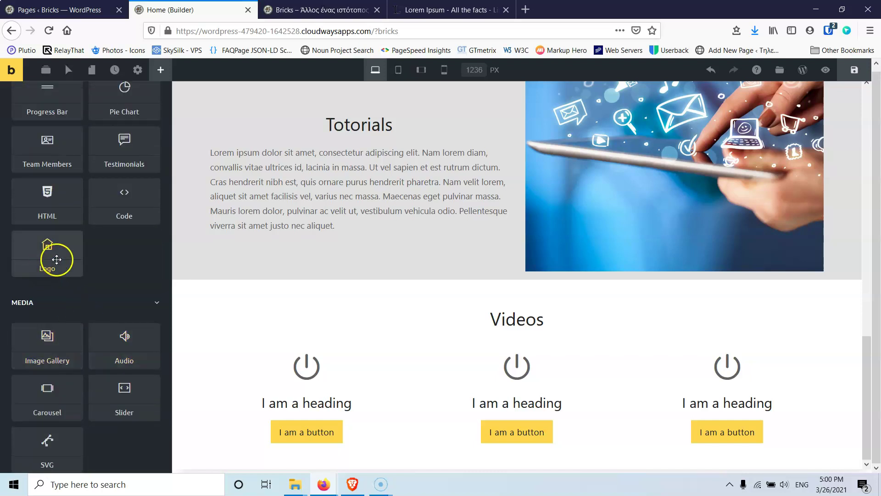
scroll(67, 289, "down", 1)
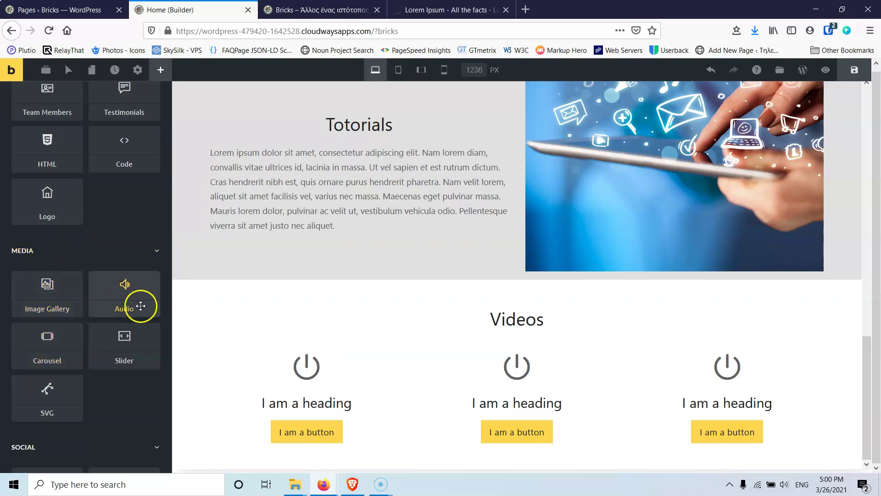
scroll(32, 401, "down", 5)
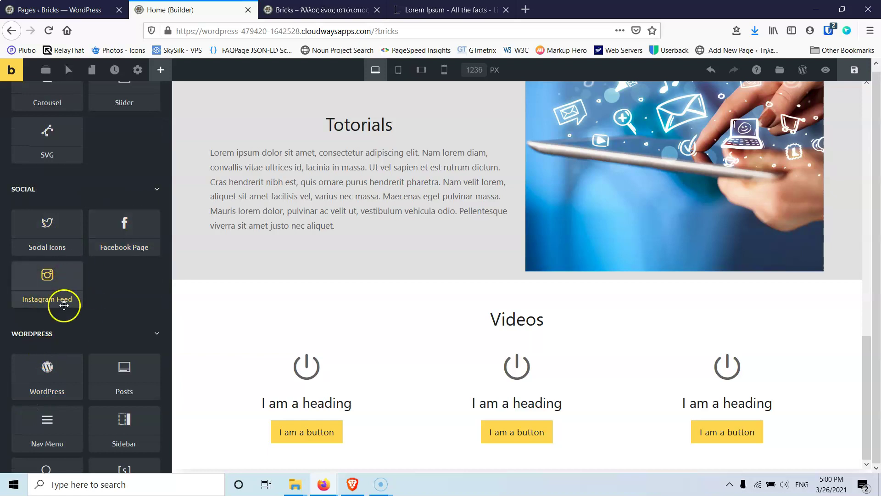
scroll(73, 330, "down", 3)
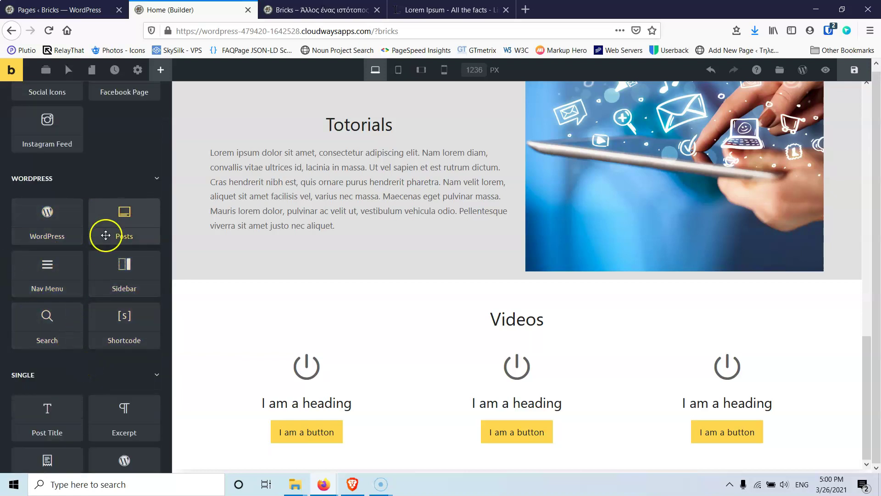
scroll(55, 344, "down", 2)
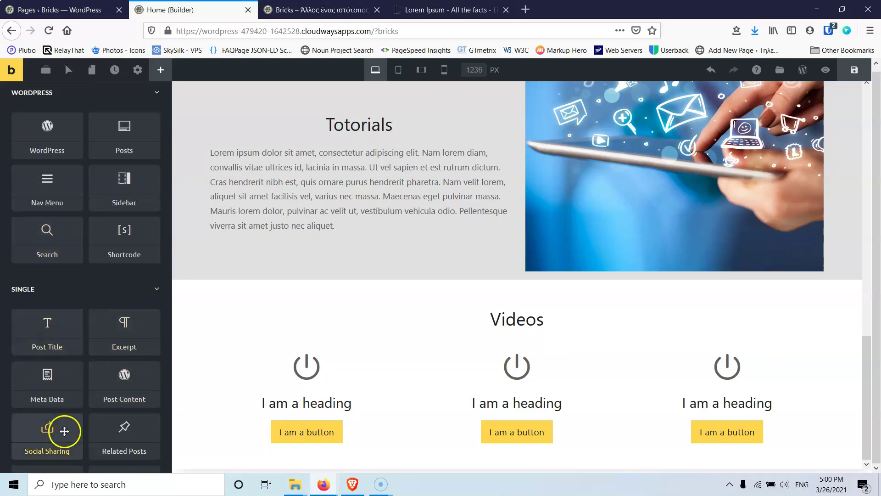
scroll(82, 420, "down", 2)
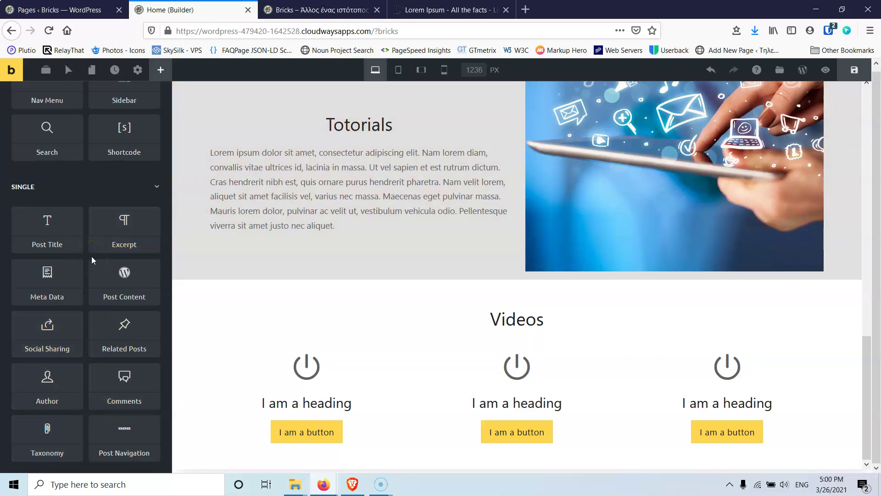
left_click_drag(98, 222, 91, 233)
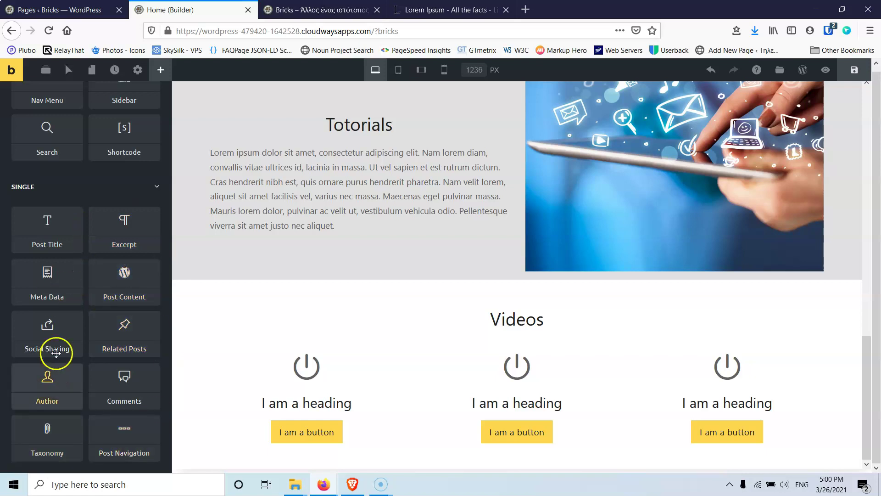
scroll(50, 344, "up", 5)
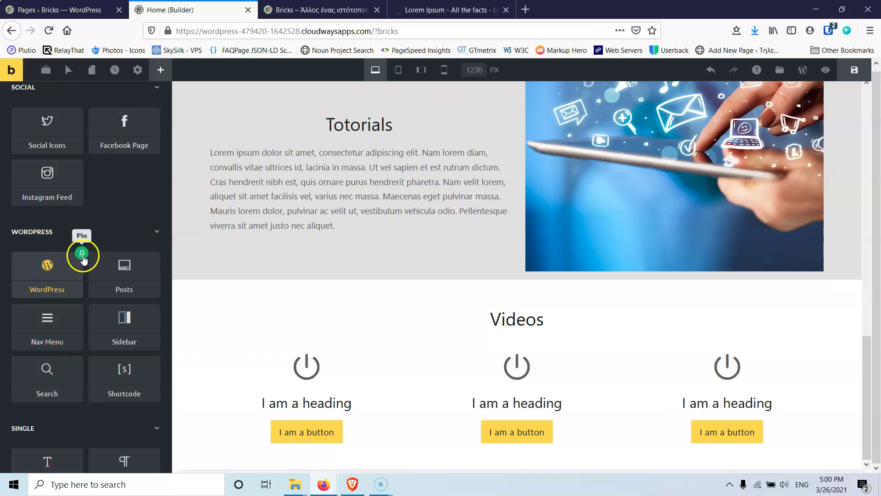
scroll(81, 262, "up", 9)
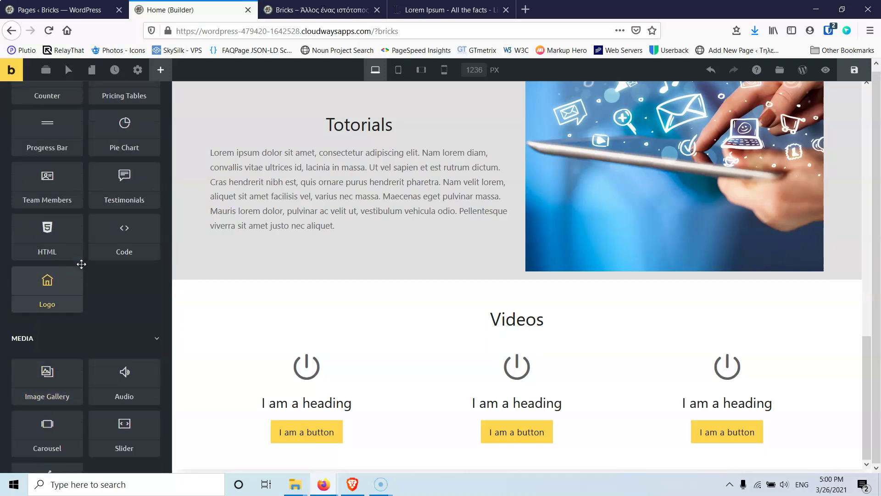
scroll(81, 264, "up", 3)
scroll(81, 264, "up", 4)
scroll(82, 266, "up", 4)
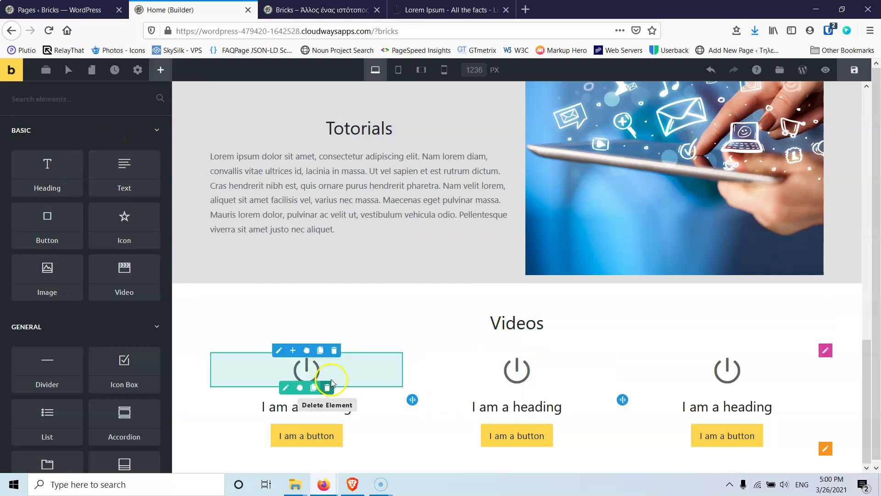
- Save the page and reload the live home page to check its services, tutorial and Videos sections
left_click(854, 70)
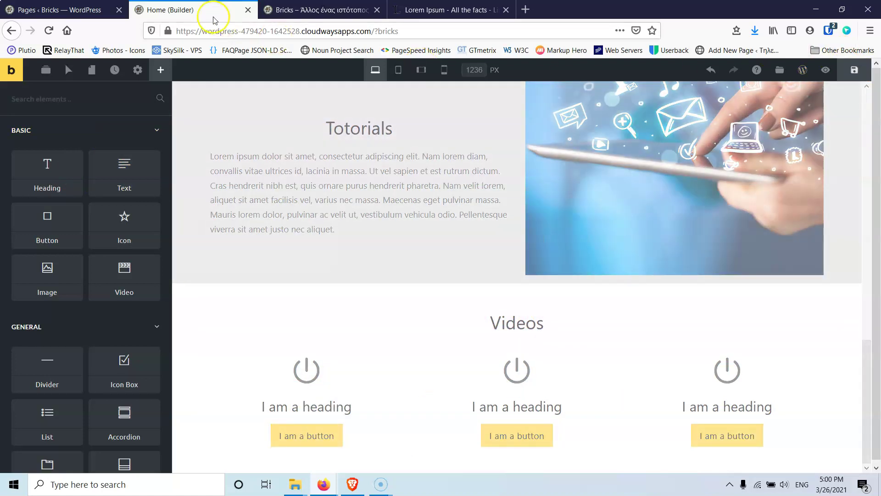
left_click(90, 10)
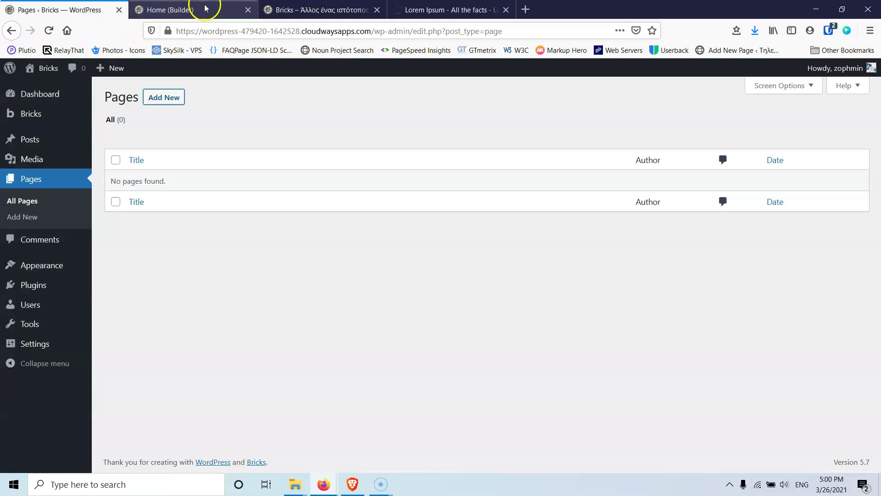
left_click(312, 9)
left_click(48, 30)
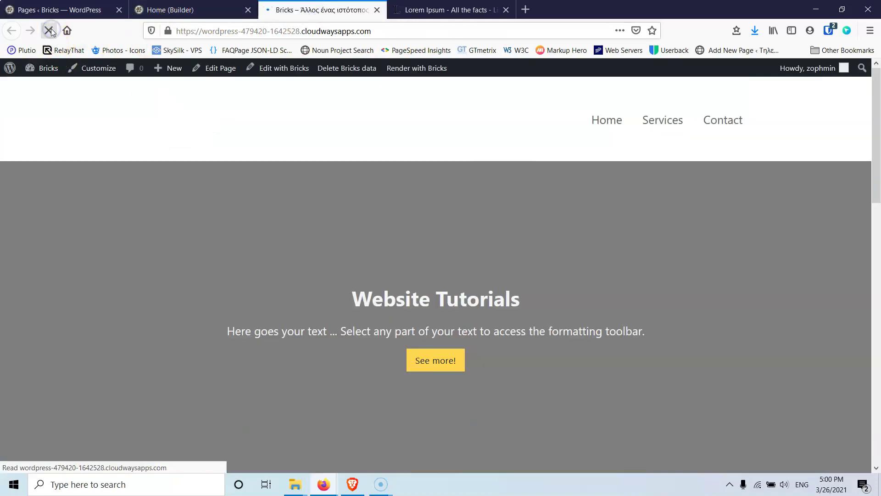
scroll(313, 227, "down", 5)
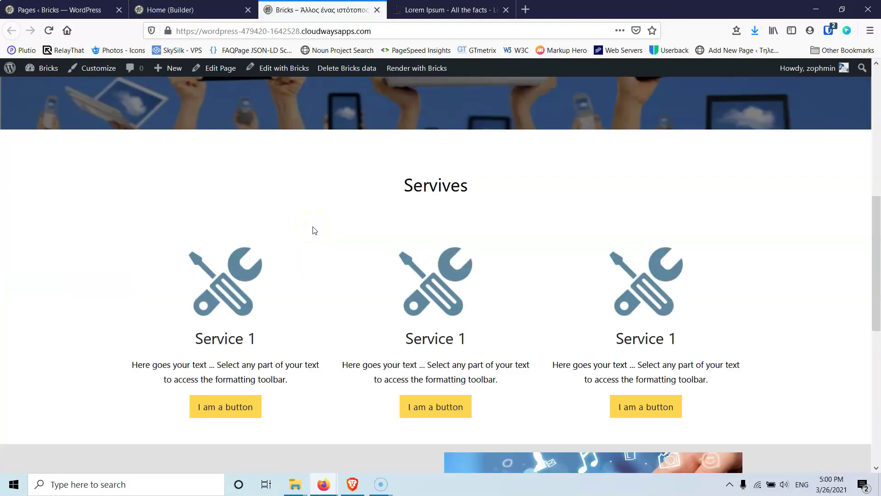
scroll(314, 230, "down", 6)
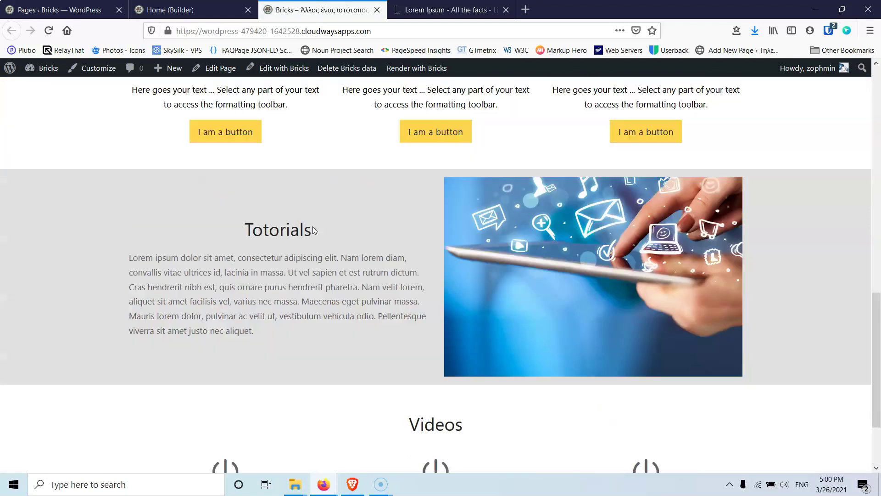
key("Home")
left_click(49, 31)
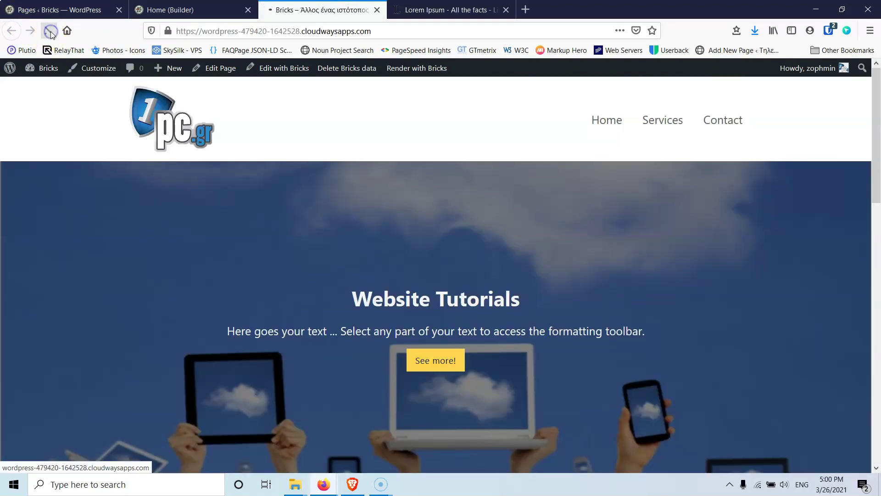
- Review the finished live home page from the hero through the services and tutorials sections down to Videos
scroll(143, 288, "down", 10)
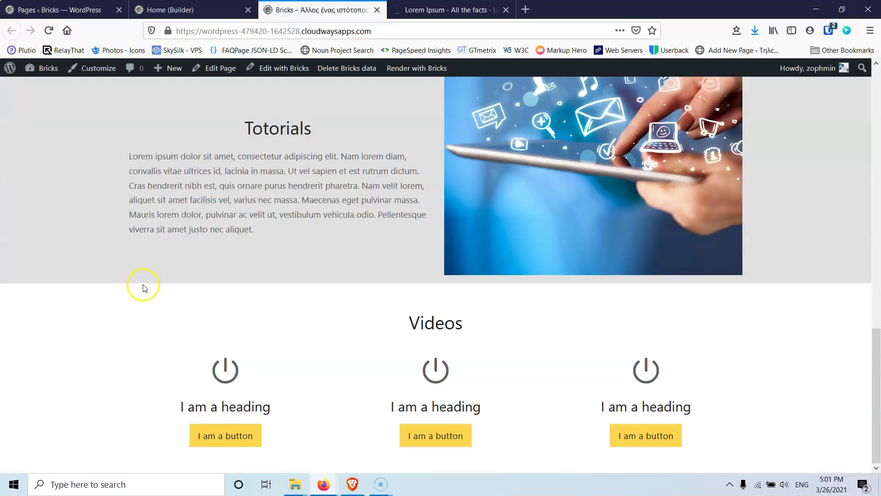
scroll(143, 288, "up", 10)
scroll(143, 288, "down", 10)
scroll(145, 288, "up", 10)
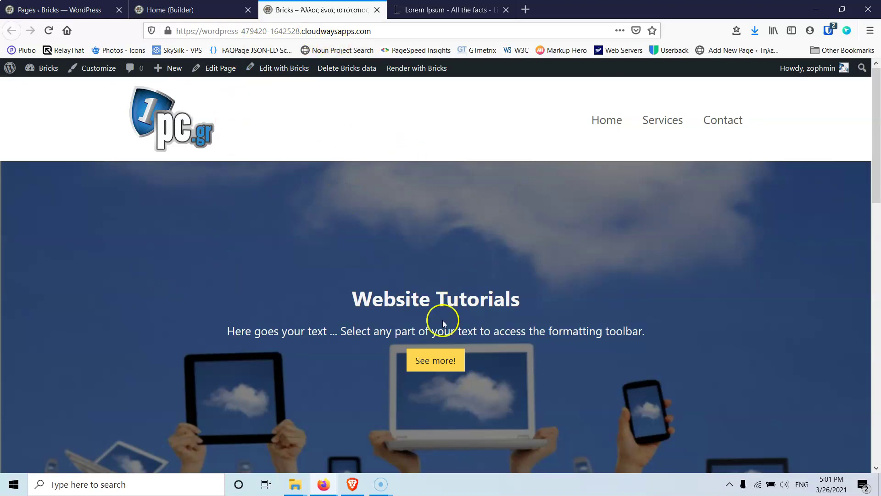
scroll(442, 320, "down", 10)
scroll(443, 329, "up", 10)
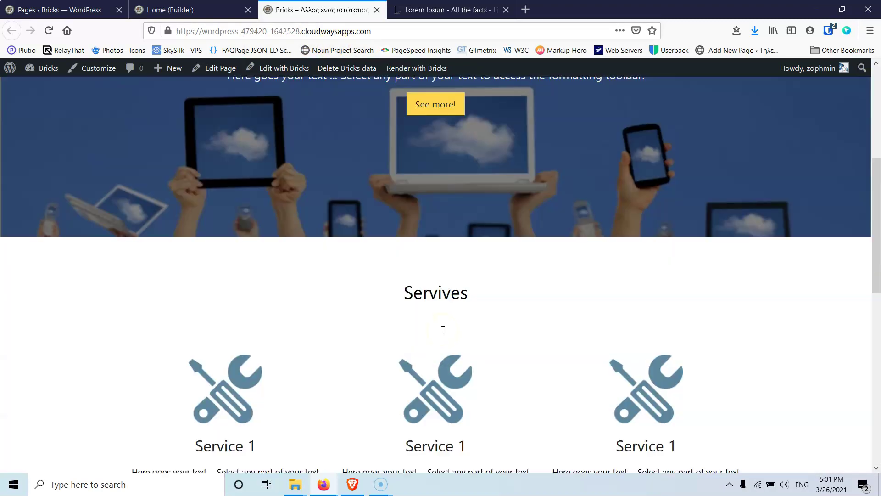
scroll(296, 302, "down", 10)
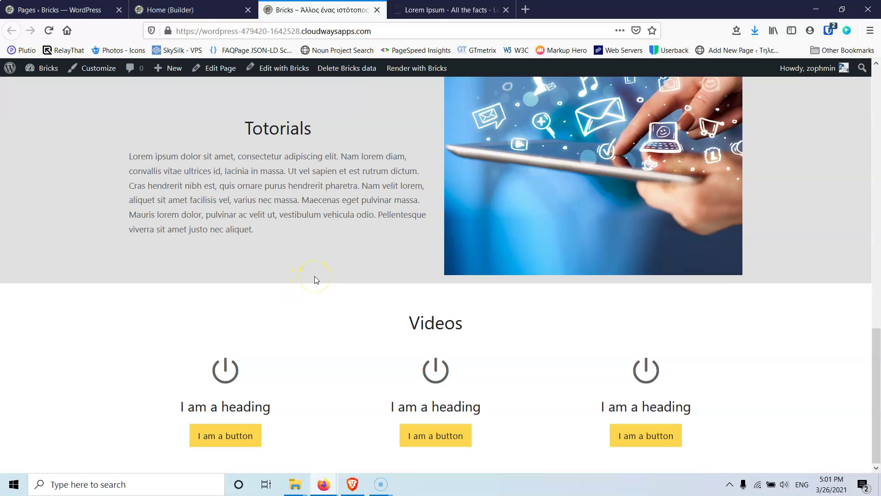
- Copy the live home page's web address and close the Lorem Ipsum page
left_click(156, 10)
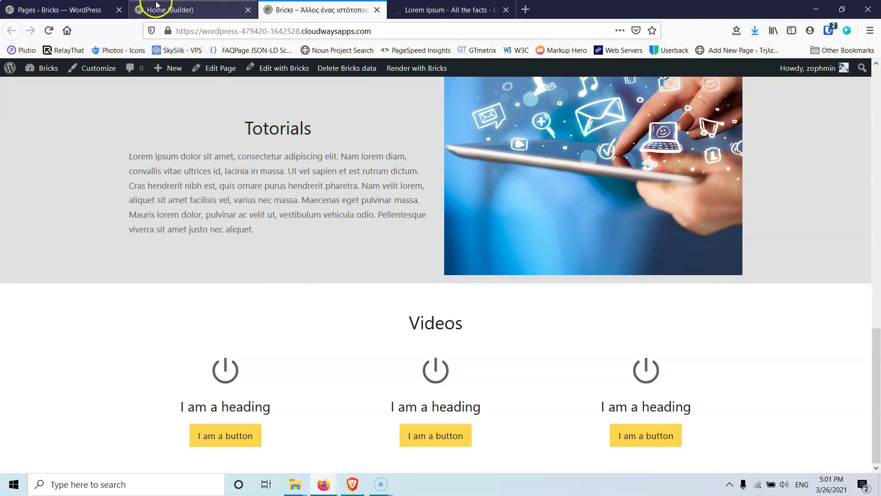
left_click(70, 11)
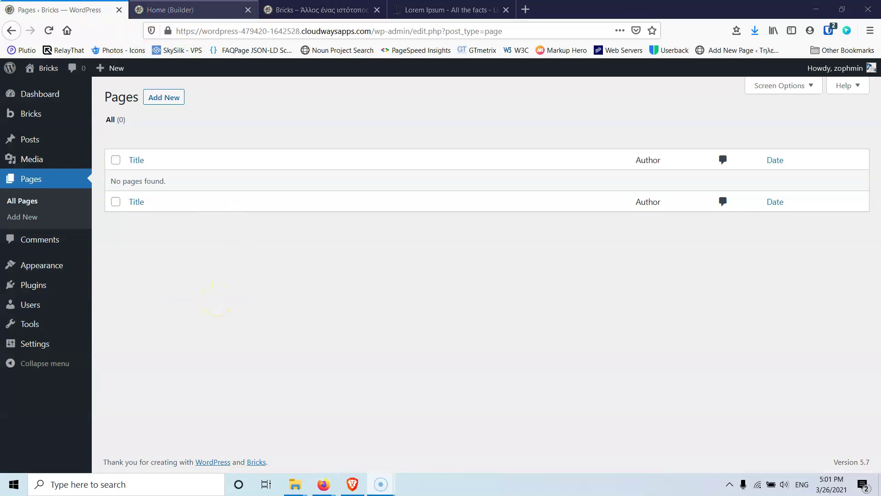
left_click(195, 10)
left_click(337, 8)
left_click_drag(383, 31, 129, 42)
key("ctrl+c")
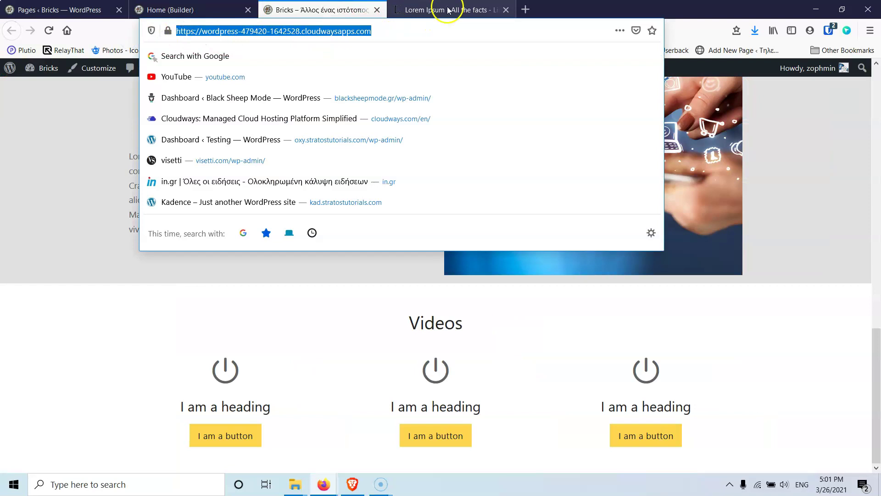
left_click(506, 9)
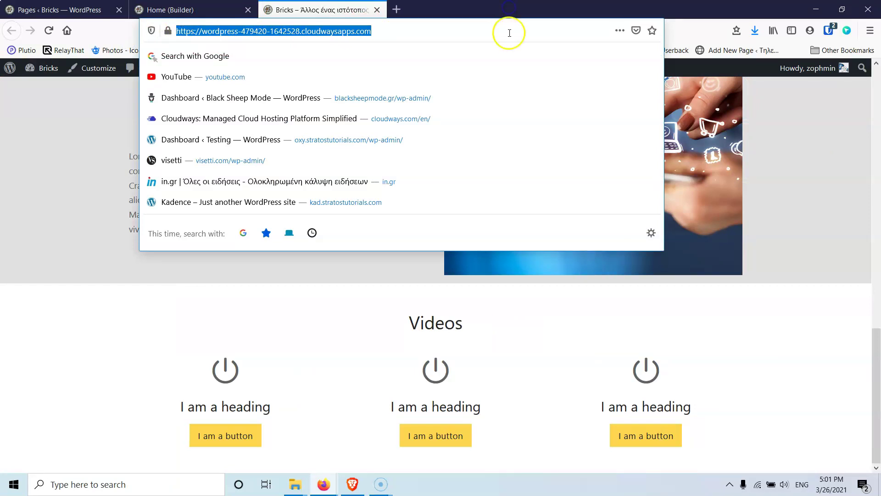
- Open GTmetrix and PageSpeed Insights in separate new browser tabs and return to GTmetrix
left_click(491, 5)
left_click(396, 9)
left_click(477, 50)
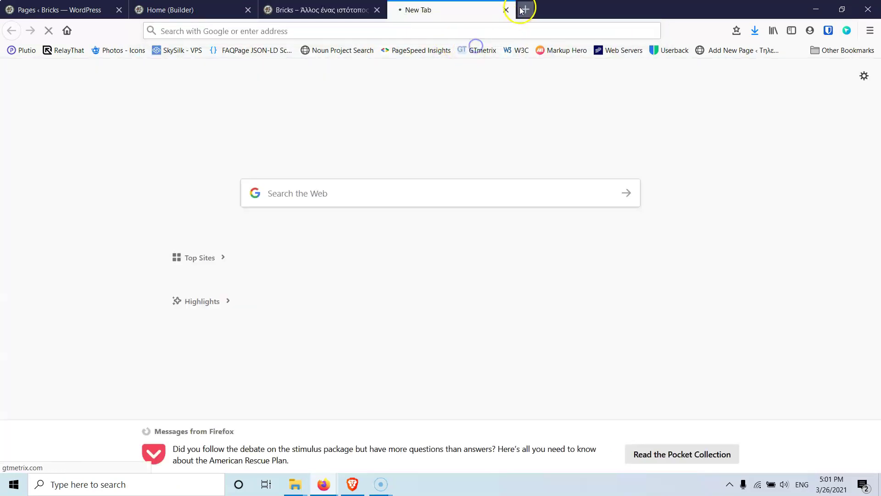
left_click(523, 10)
left_click(415, 50)
left_click(448, 10)
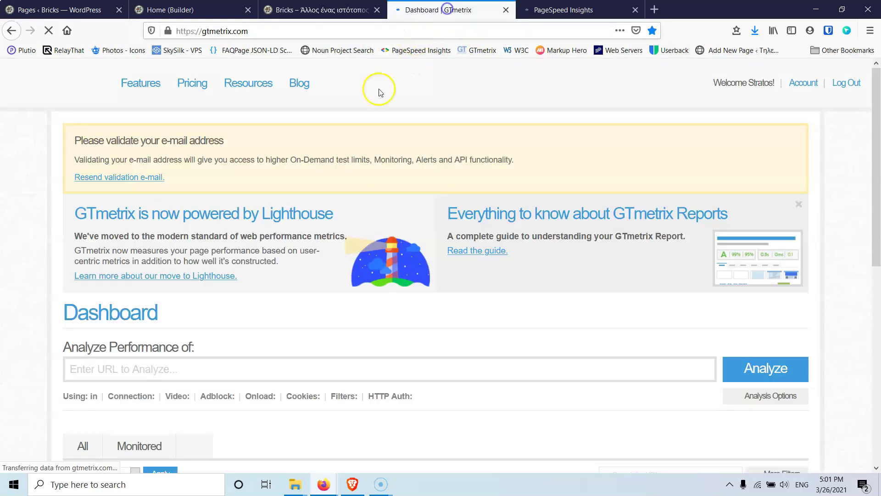
- Start a GTmetrix performance analysis of the copied live site address
left_click(271, 368)
key("ctrl+v")
key("Escape")
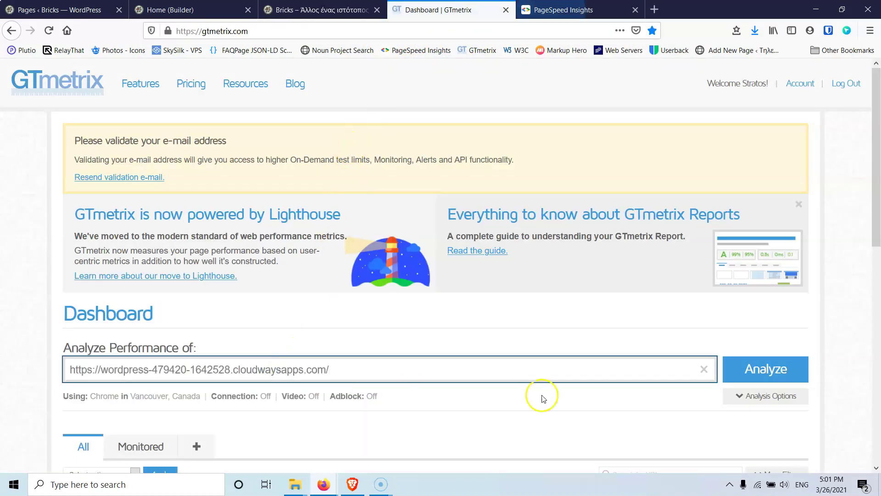
left_click(764, 371)
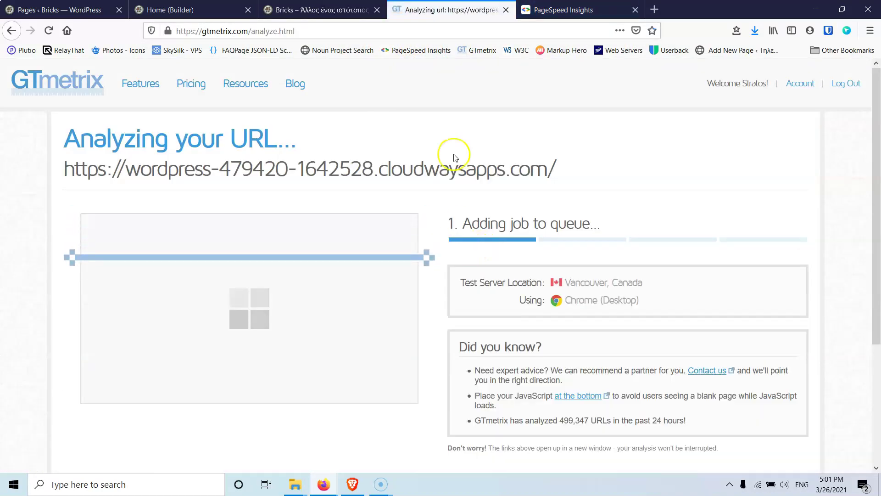
- Run a PageSpeed Insights analysis of the copied live site address and check the GTmetrix test's progress meanwhile
left_click(546, 10)
left_click(341, 173)
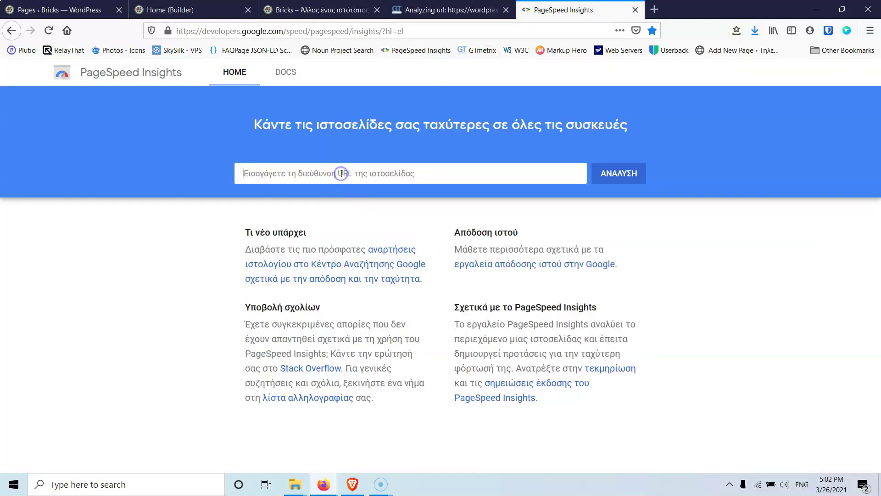
key("ctrl+v")
left_click(606, 173)
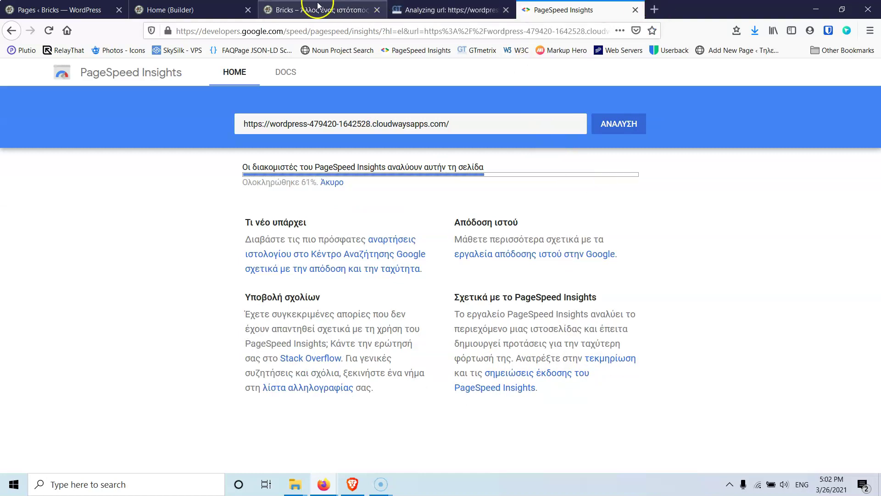
left_click(436, 10)
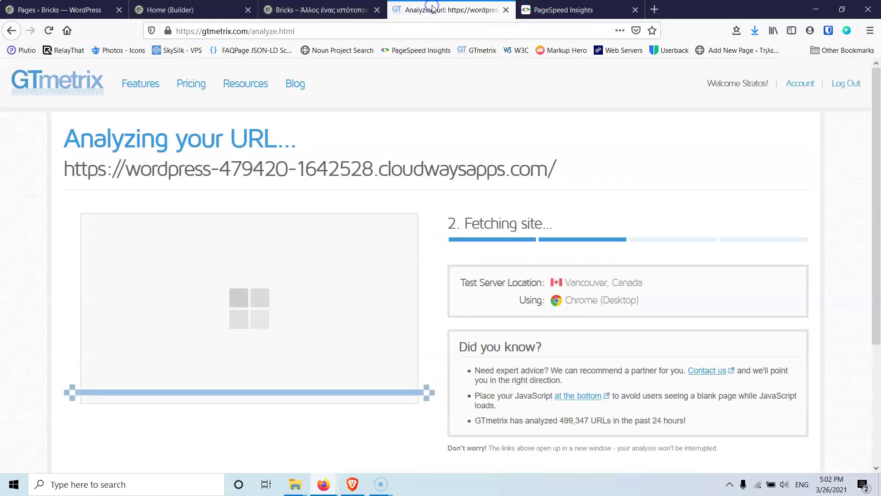
left_click(566, 10)
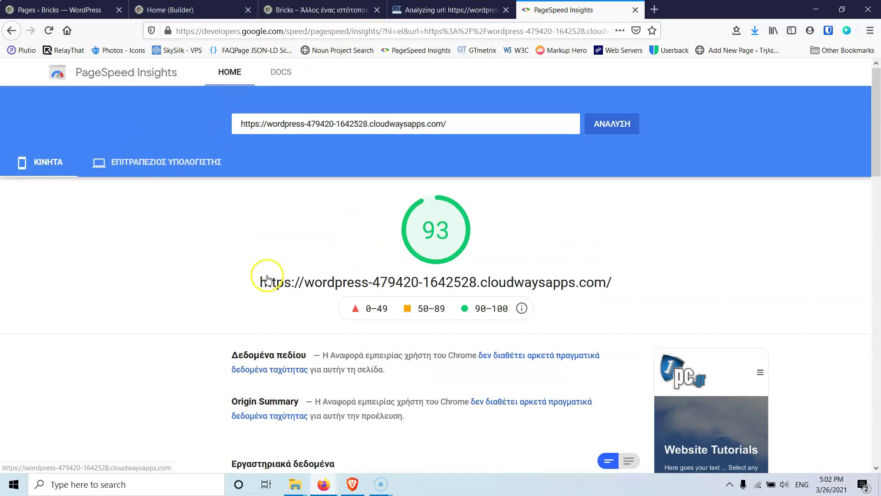
- Look over the mobile PageSpeed report and reload it in English by changing the address's hl parameter to en
scroll(269, 276, "down", 5)
scroll(268, 278, "up", 4)
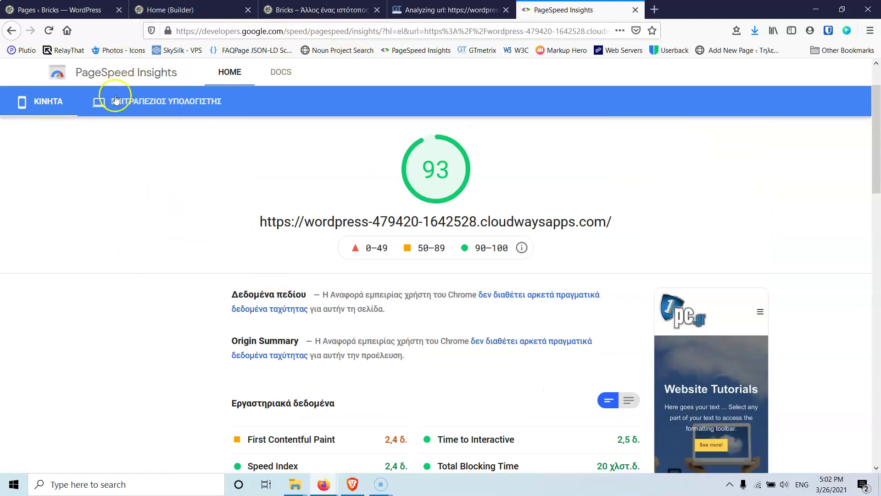
double_click(398, 31)
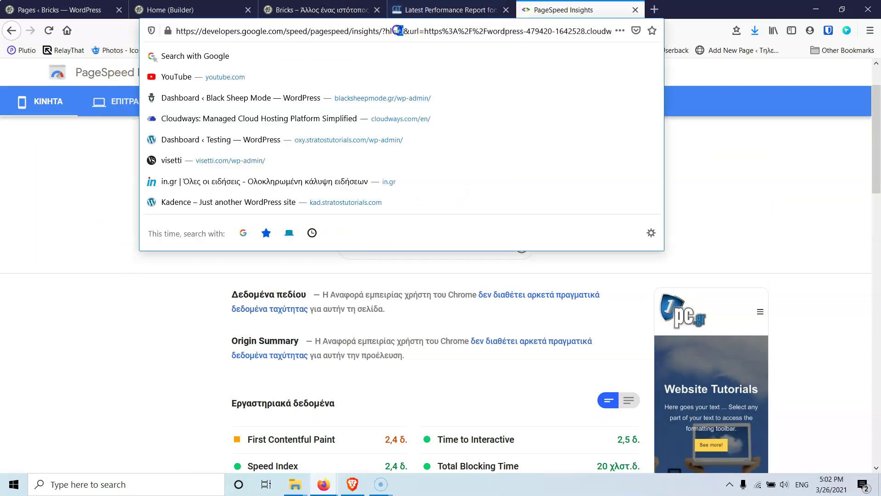
type("en")
key("Return")
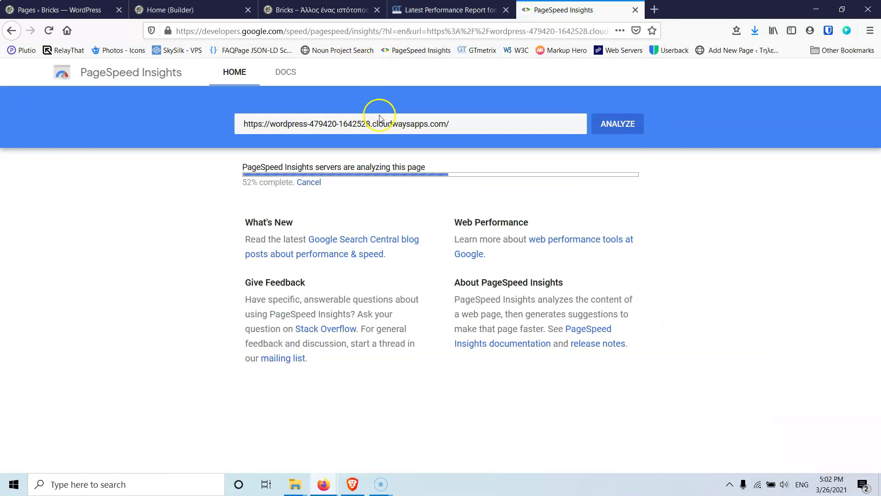
- Examine the GTmetrix report's grade, speed visualization, top issues, page size and request totals
left_click(447, 9)
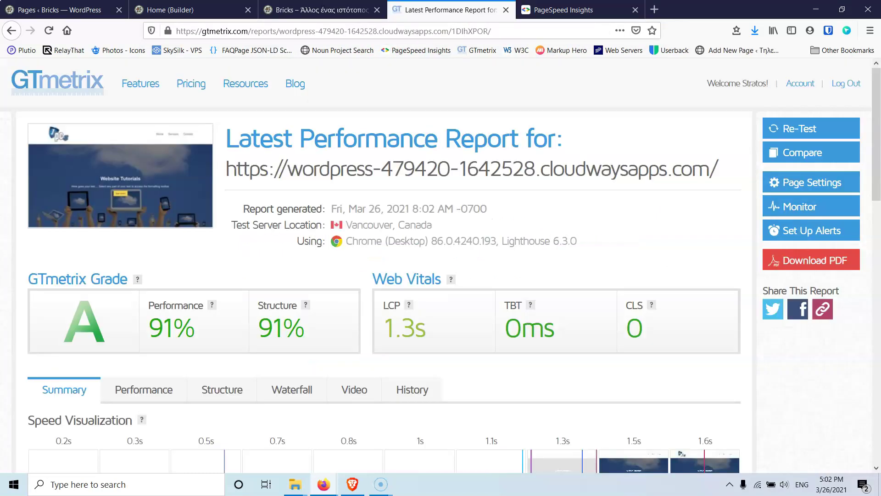
scroll(149, 289, "down", 15)
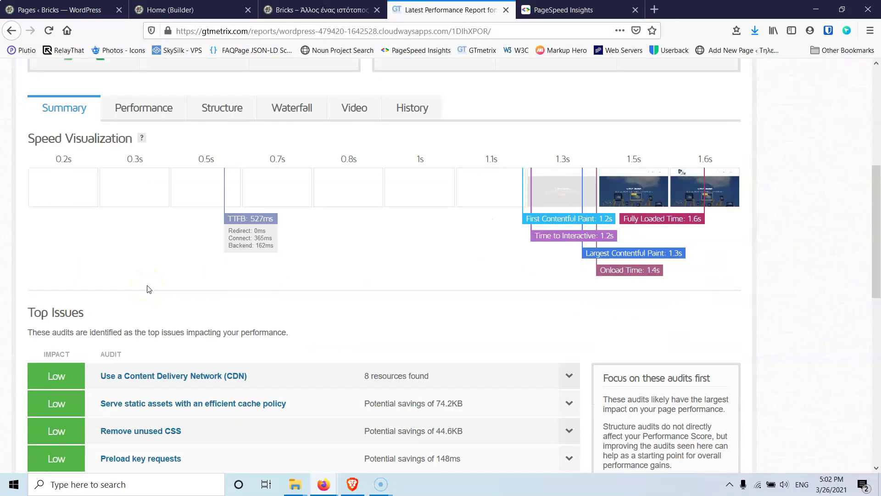
scroll(147, 288, "up", 1)
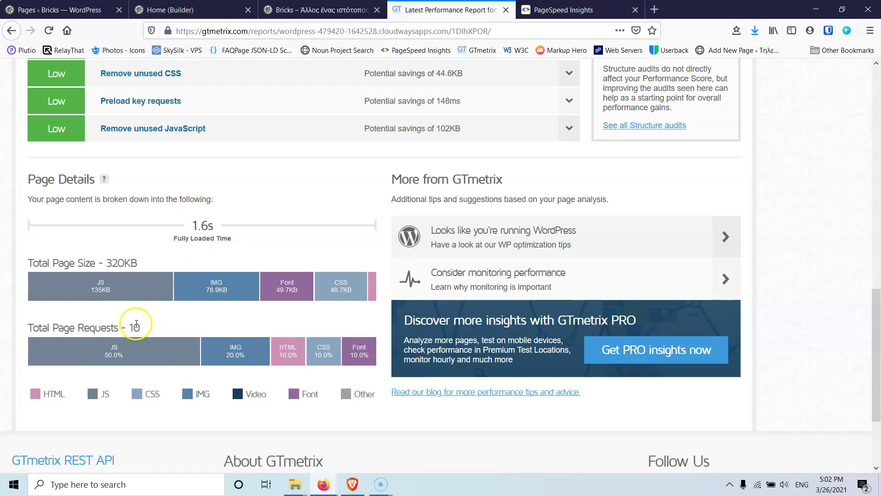
key("Home")
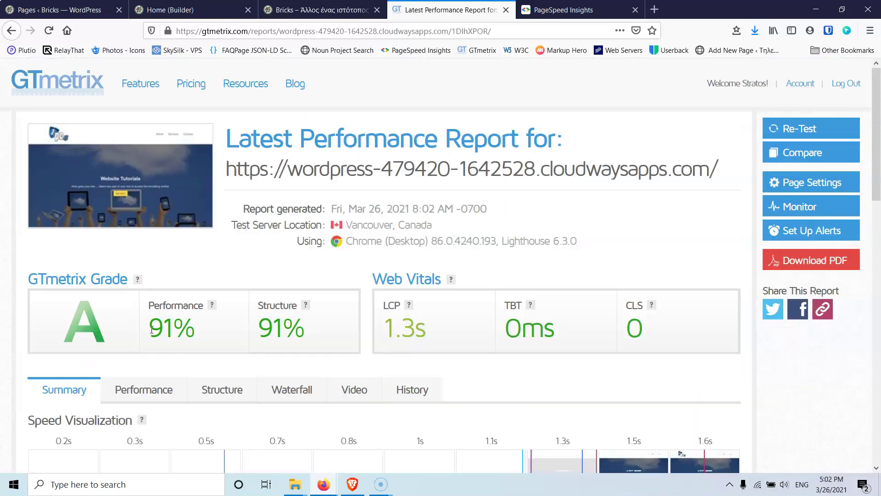
scroll(231, 257, "down", 5)
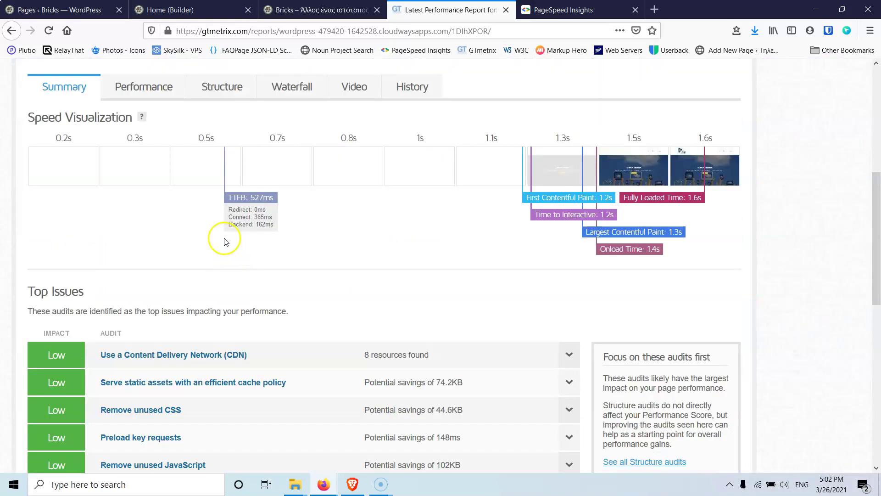
scroll(225, 242, "up", 2)
- Examine the GTmetrix waterfall chart for the requests the home page makes and their load times
left_click(292, 207)
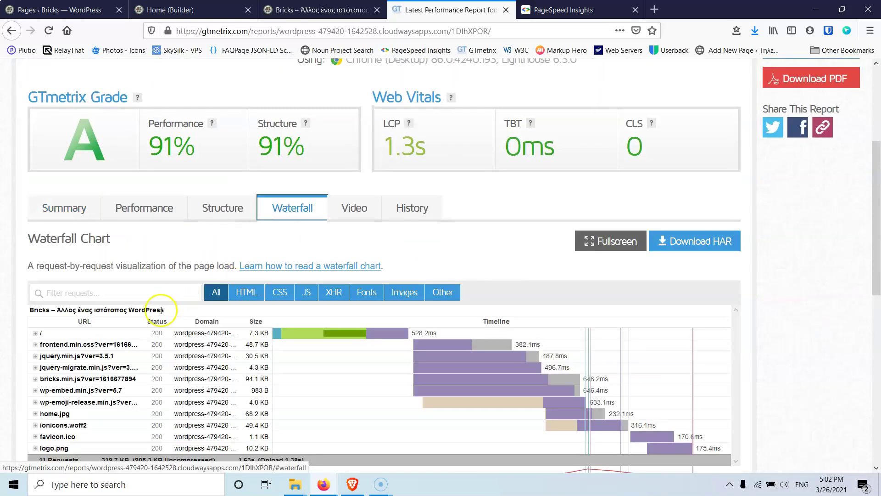
scroll(162, 311, "down", 1)
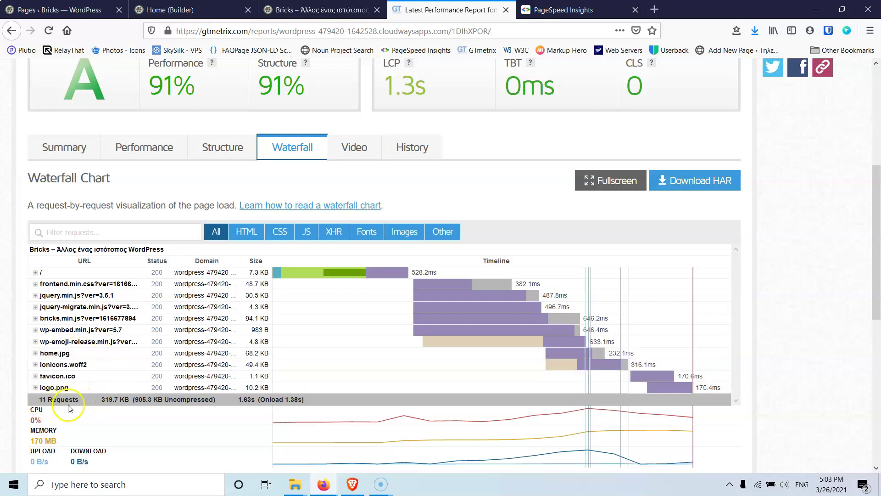
scroll(320, 393, "up", 5)
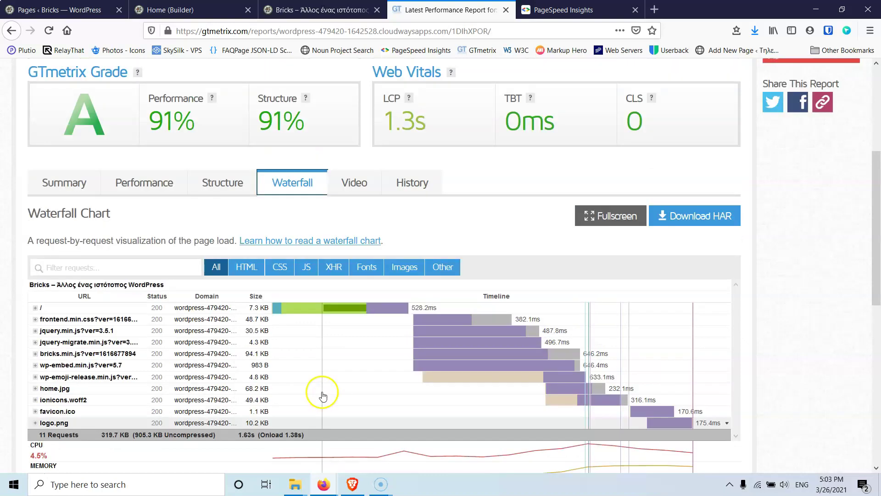
- Examine the desktop score, lab data, opportunities and diagnostics in PageSpeed Insights, and return to the live home page
left_click(552, 13)
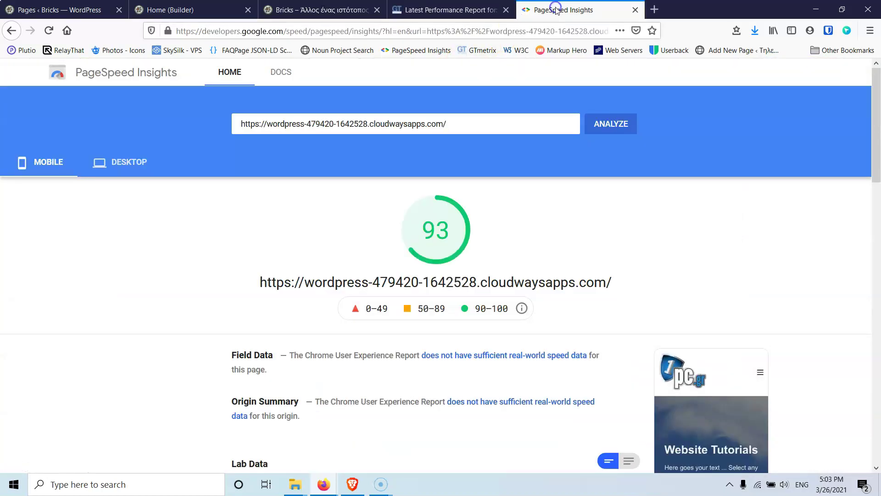
left_click(119, 162)
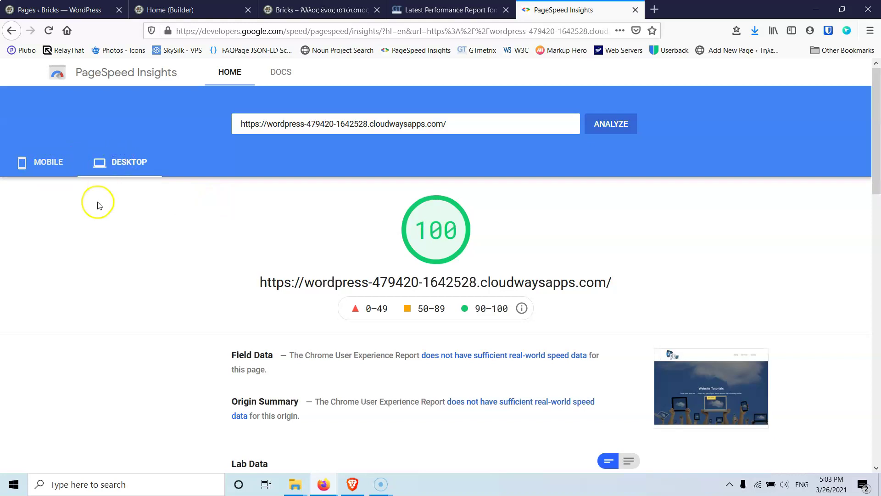
scroll(80, 228, "down", 10)
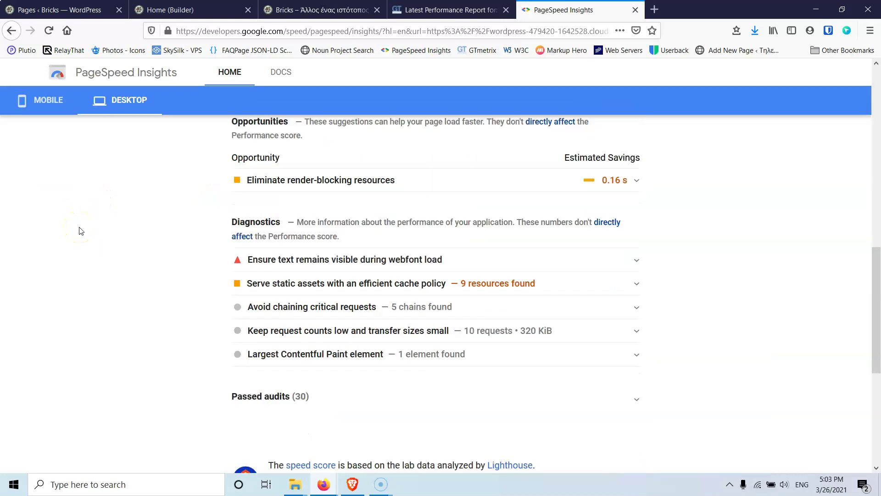
scroll(81, 228, "up", 8)
scroll(374, 242, "down", 2)
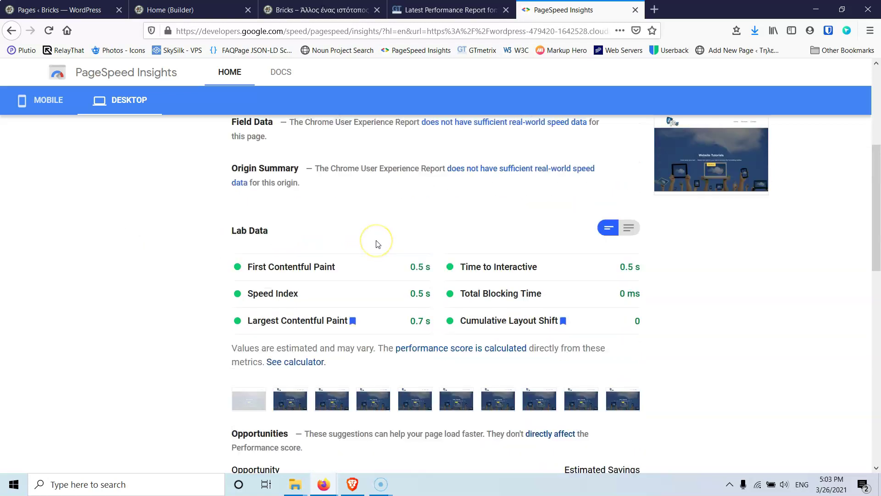
scroll(376, 244, "down", 3)
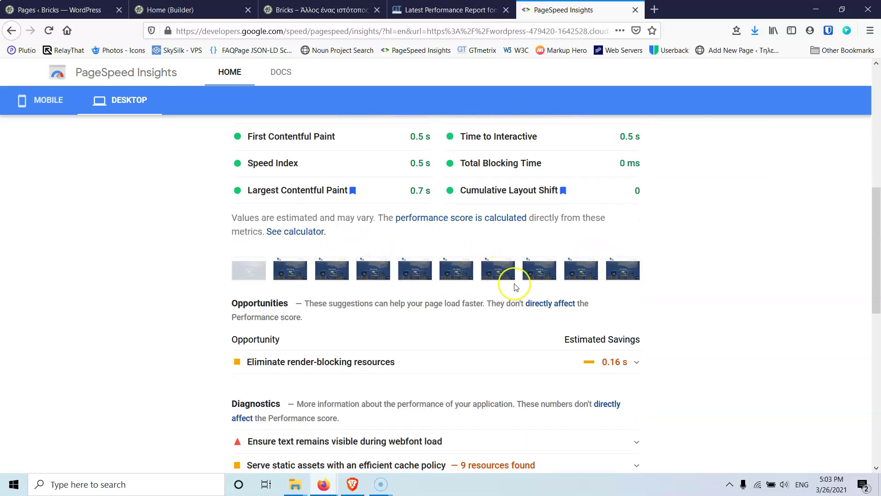
scroll(528, 265, "up", 4)
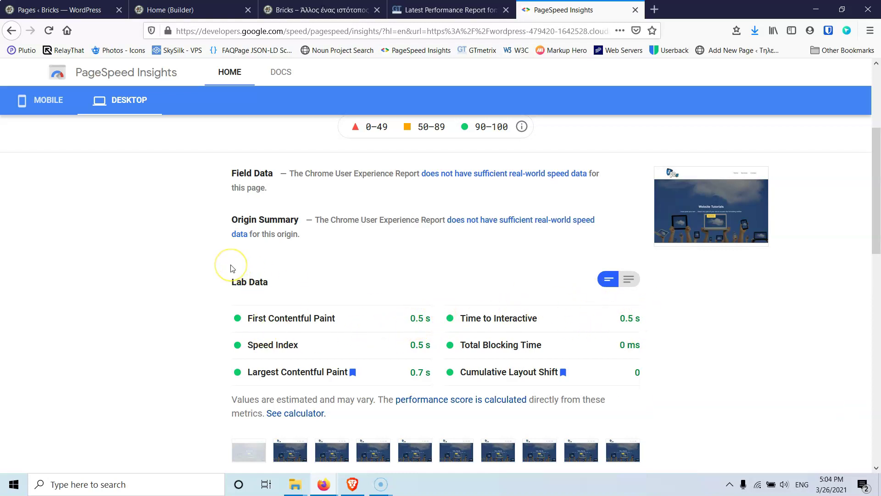
scroll(232, 268, "up", 4)
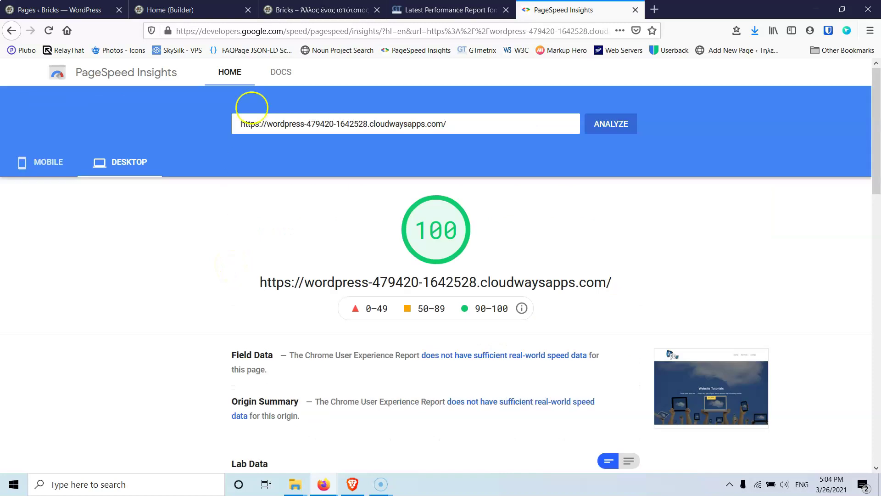
left_click(442, 9)
left_click(312, 10)
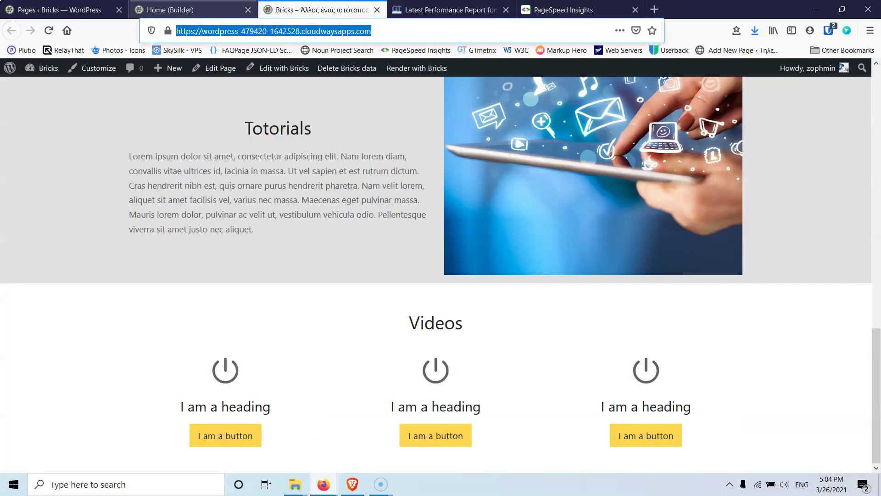
- Inspect the hero's See more! button on the live home page and examine its nested spans and wrapper div in the HTML
scroll(98, 318, "up", 15)
right_click(92, 253)
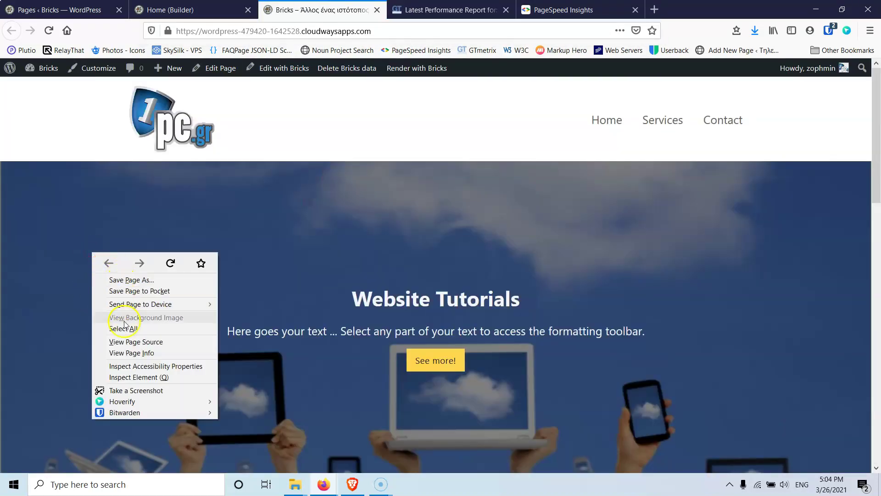
left_click(170, 378)
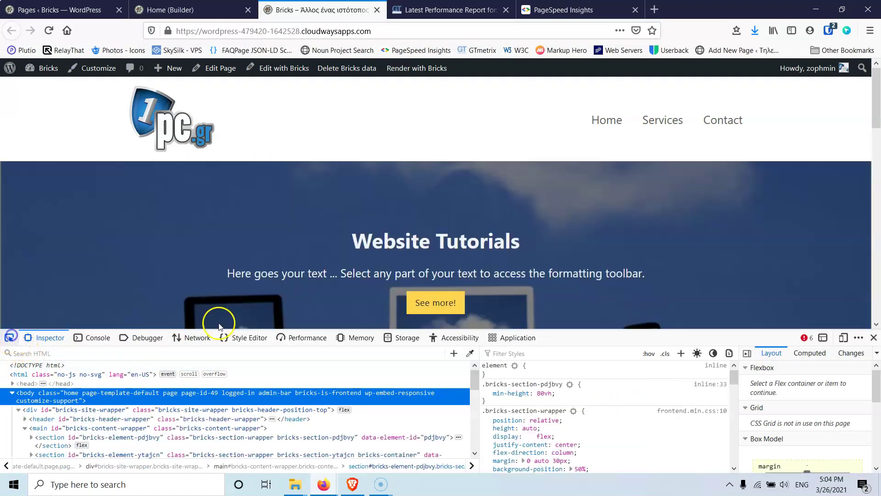
left_click(427, 302)
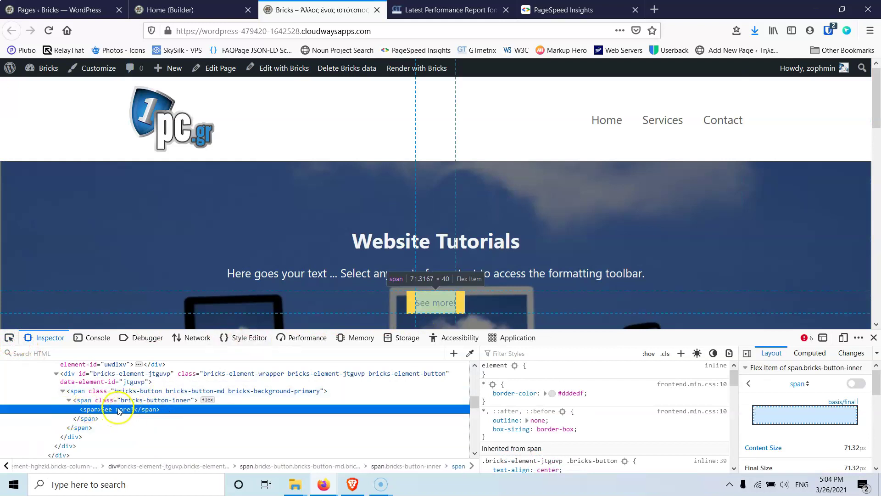
left_click(98, 401)
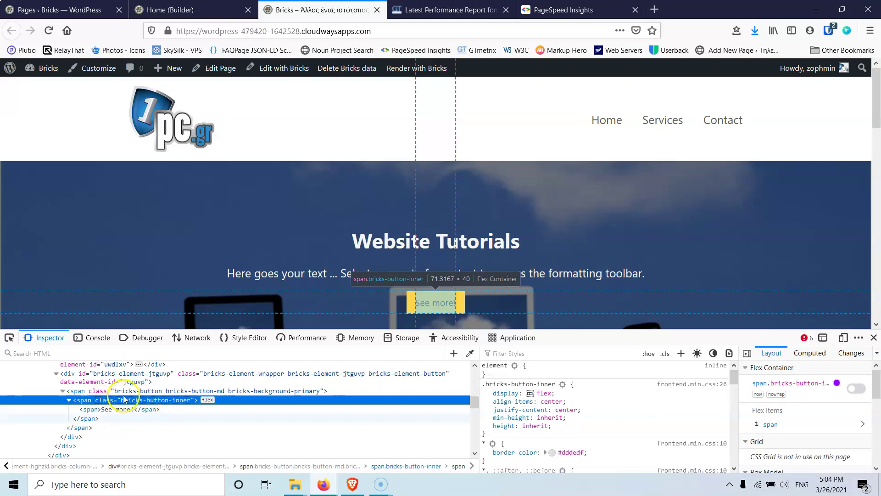
left_click(105, 391)
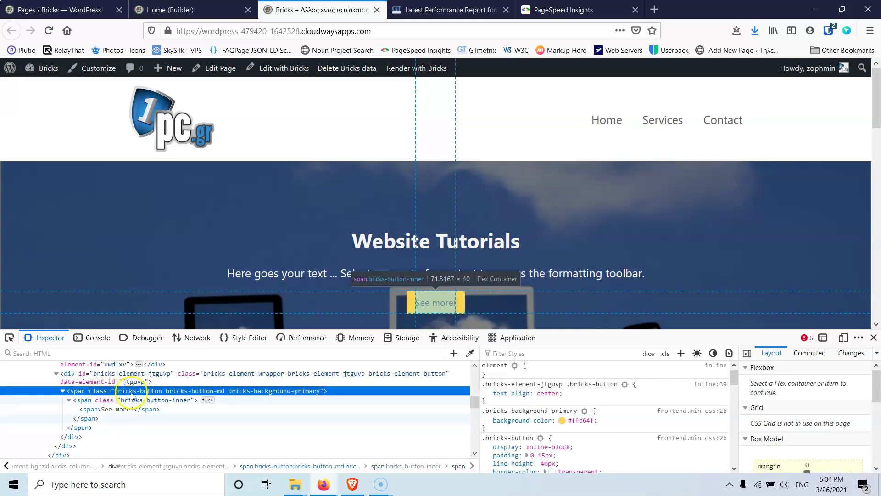
left_click(98, 374)
scroll(92, 400, "up", 3)
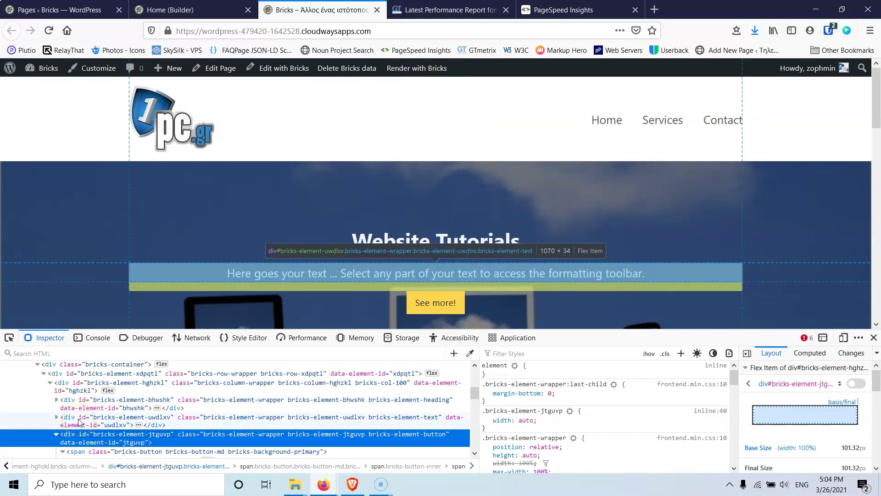
left_click(84, 442)
scroll(113, 425, "down", 3)
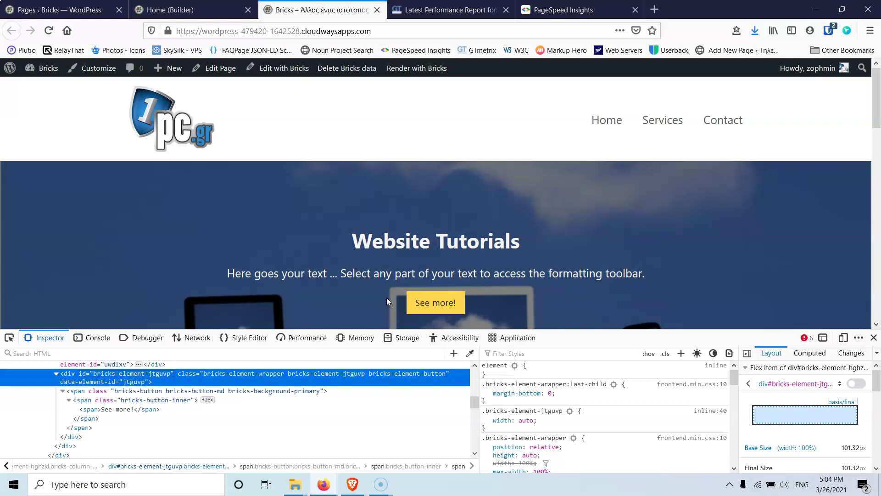
- Inspect the Website Tutorials heading and examine the element wrapper, column, row and container divs nested around it
scroll(147, 429, "up", 5)
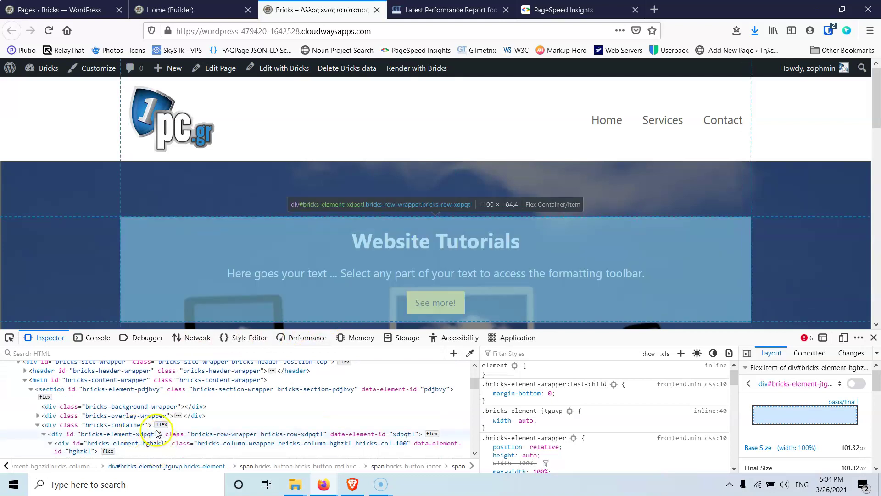
scroll(174, 418, "down", 2)
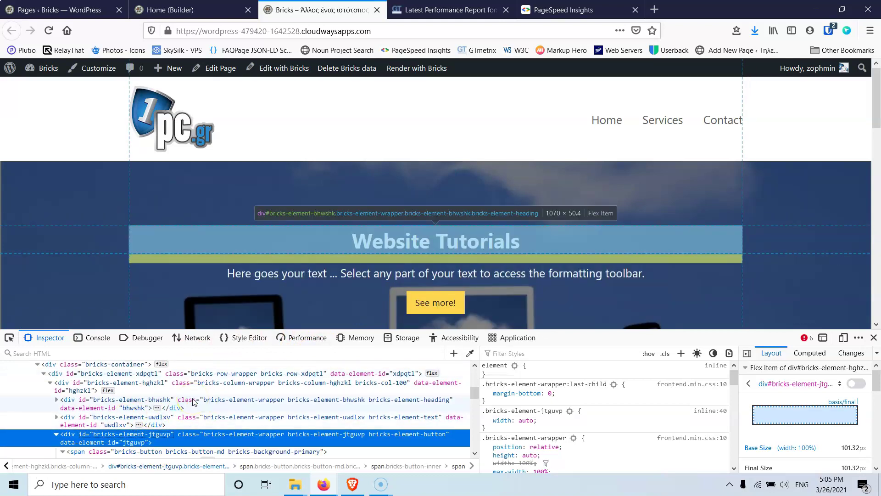
scroll(186, 404, "down", 3)
scroll(186, 404, "up", 4)
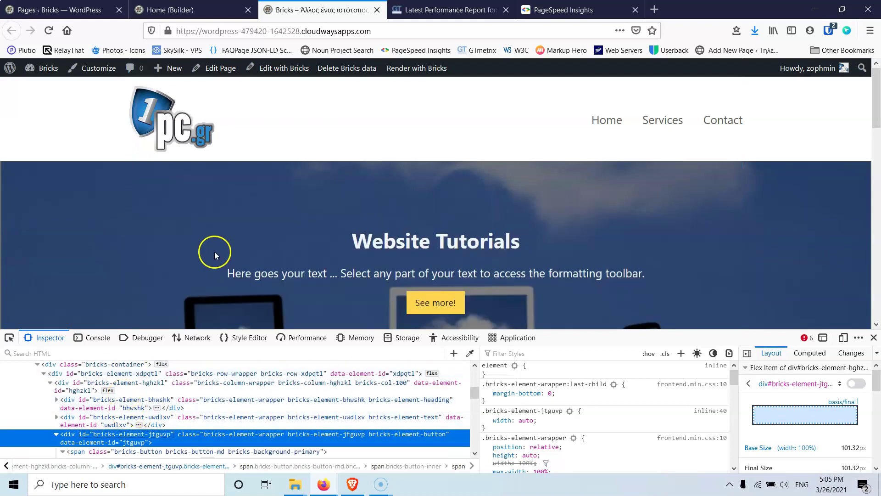
left_click(9, 338)
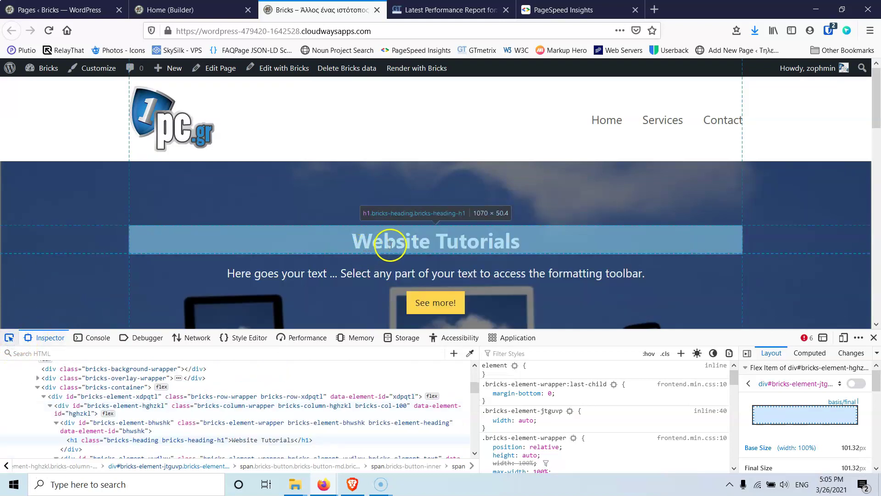
left_click(391, 244)
scroll(115, 398, "down", 1)
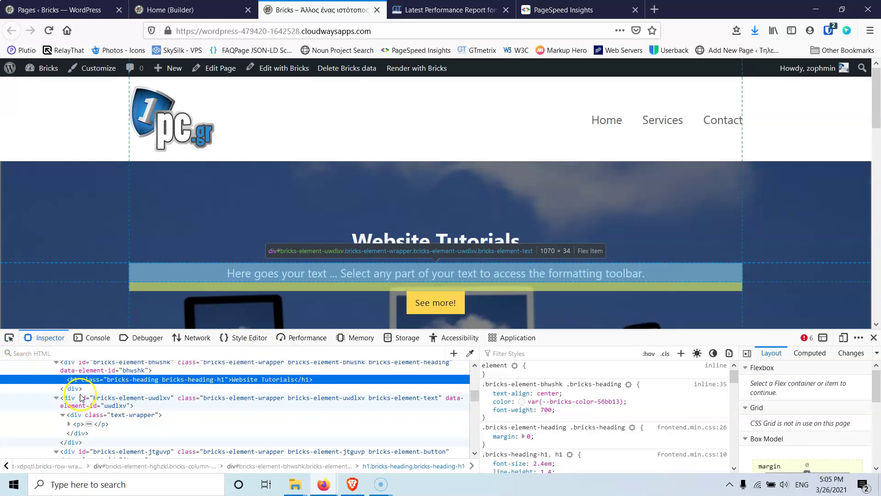
scroll(80, 398, "up", 3)
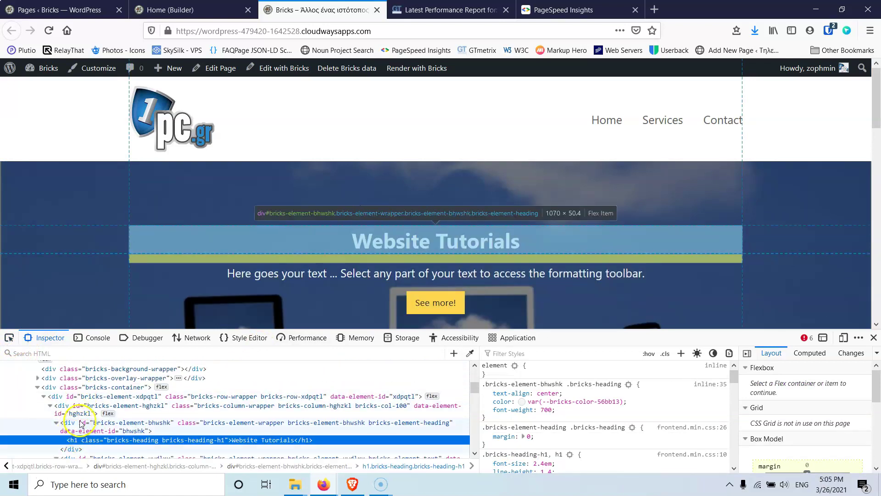
left_click(81, 423)
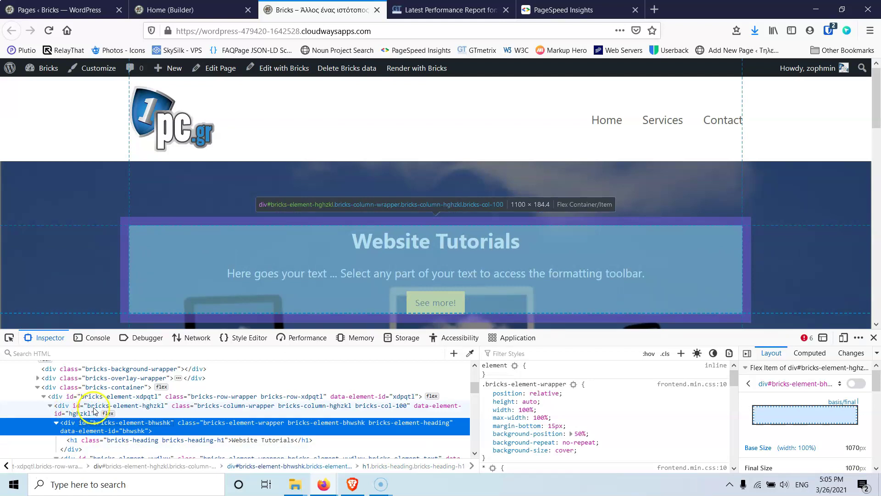
left_click(87, 398)
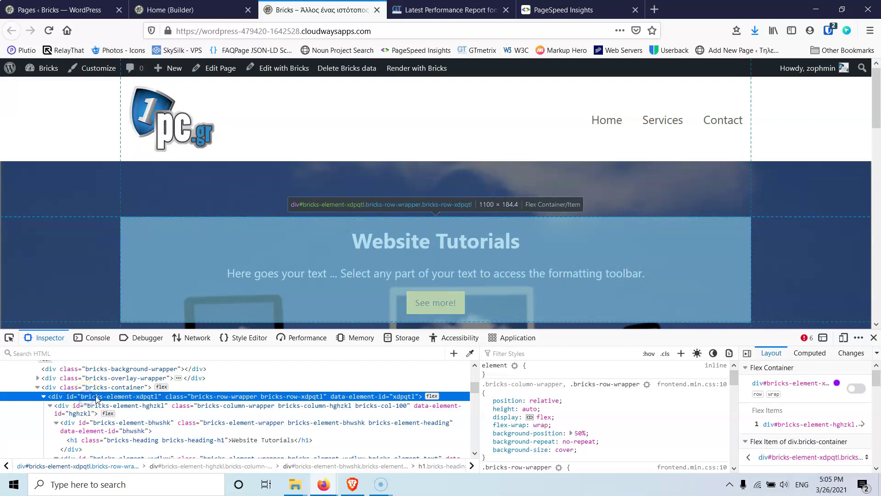
left_click(90, 391)
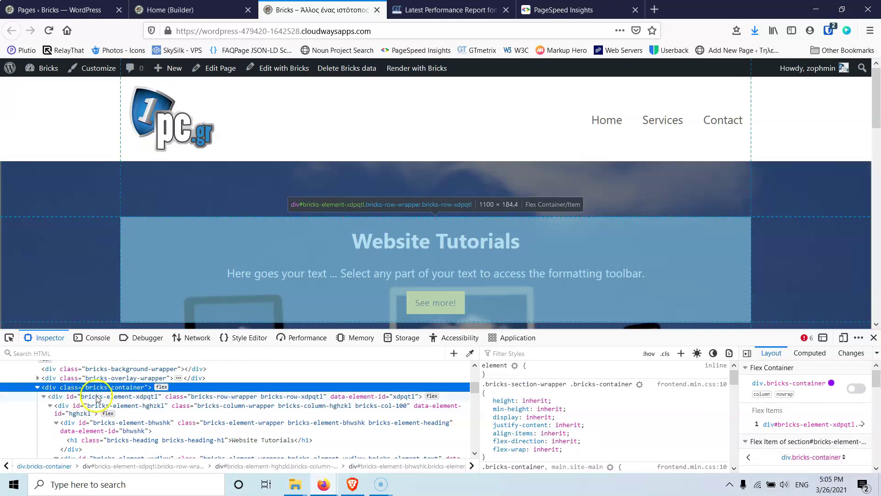
scroll(96, 399, "down", 2)
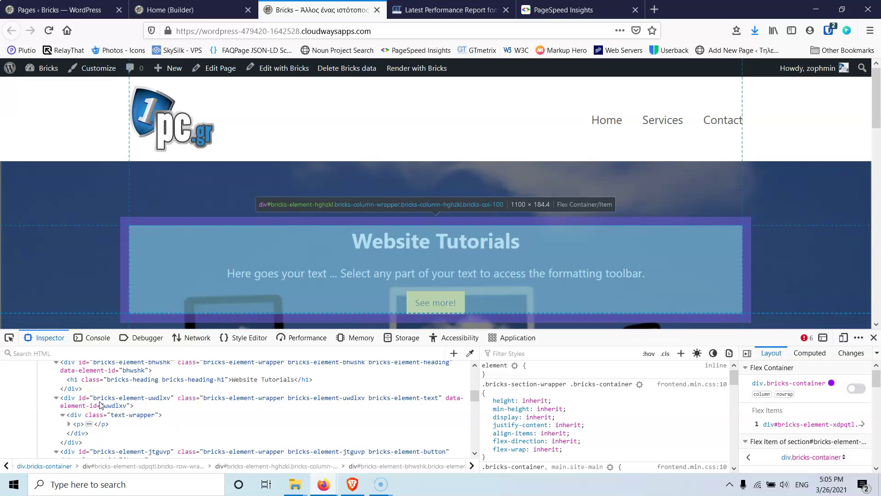
scroll(100, 404, "up", 2)
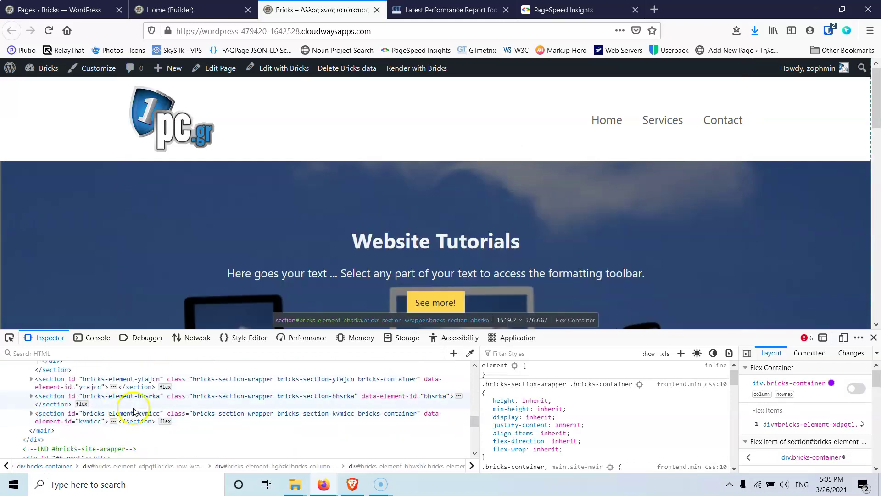
- Return to the Home page builder and open the settings of the hero's See more! button
left_click(214, 5)
scroll(275, 266, "up", 10)
scroll(459, 246, "down", 2)
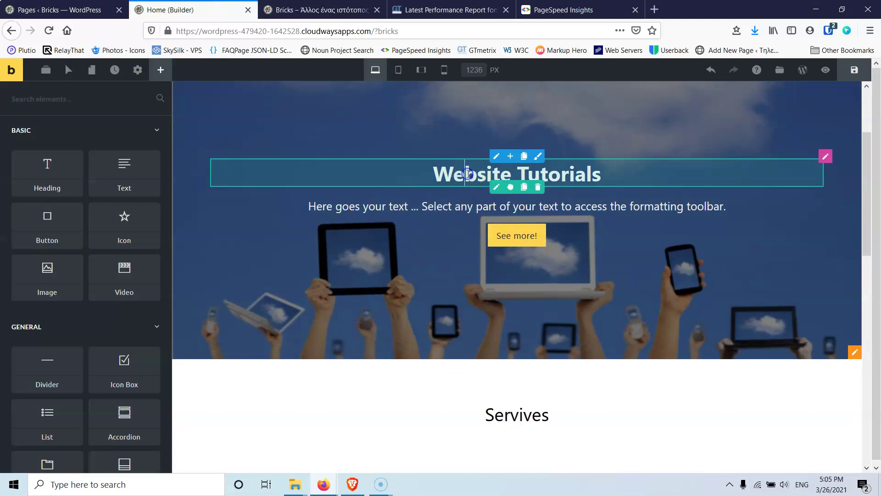
left_click(514, 243)
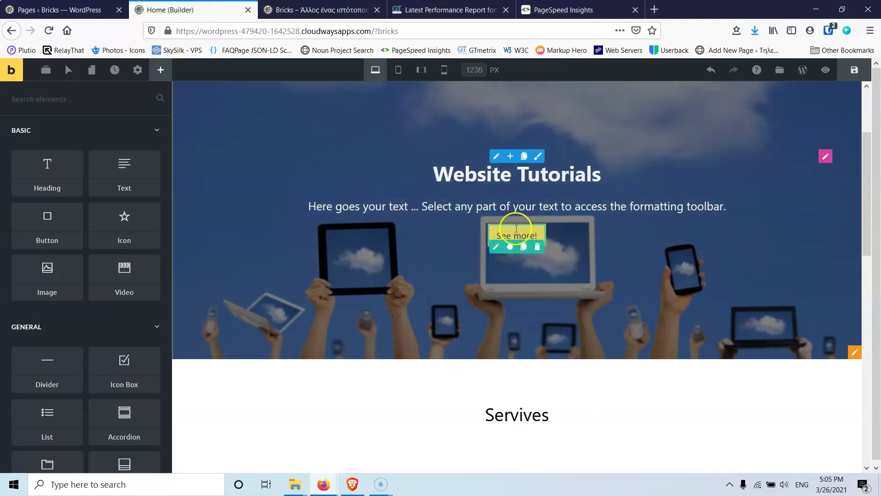
left_click(497, 250)
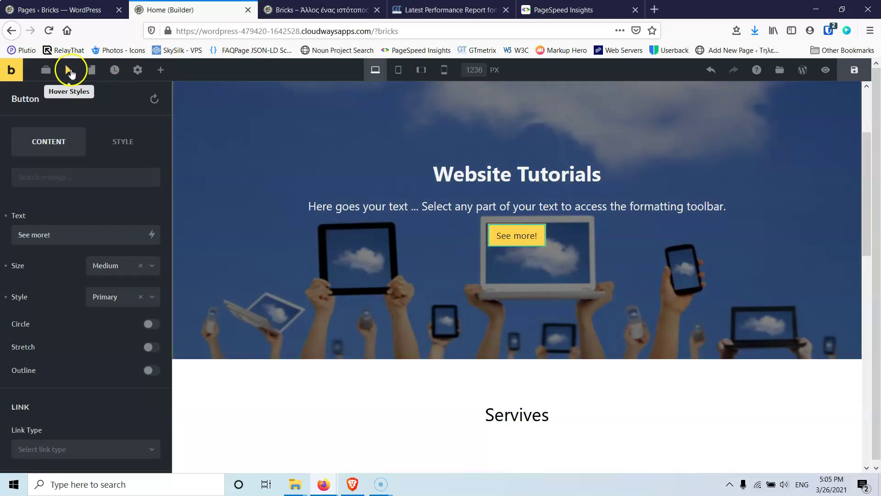
- Set the See more! button's background color to #424242 in its hover styles, and return to the normal state
left_click(69, 70)
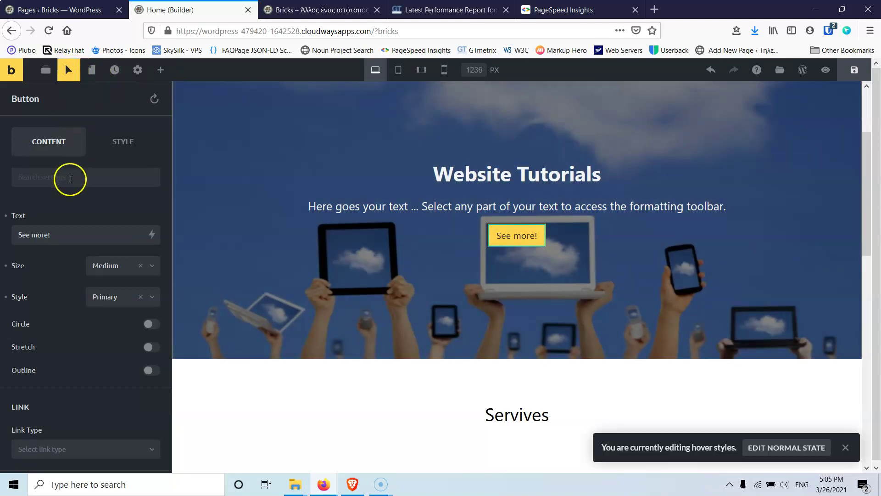
scroll(59, 324, "down", 3)
scroll(59, 327, "up", 3)
left_click(122, 141)
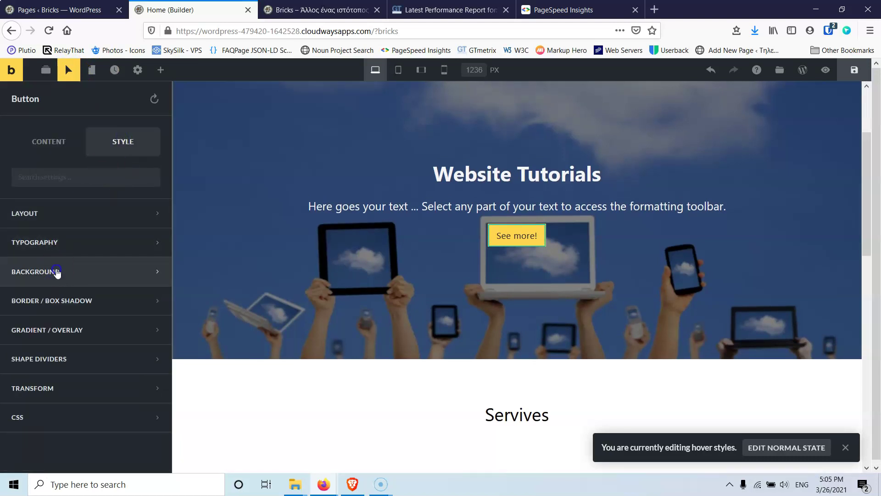
left_click(57, 272)
scroll(57, 274, "down", 1)
left_click(150, 276)
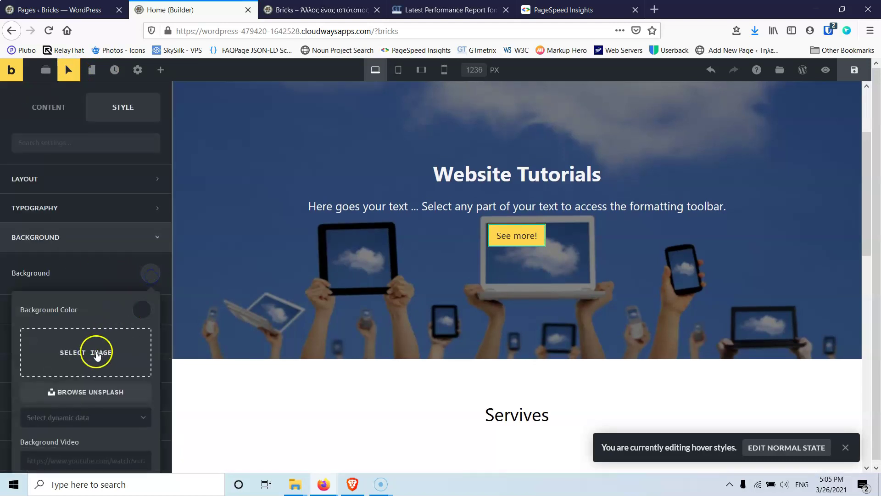
left_click(142, 312)
scroll(138, 315, "down", 1)
scroll(114, 335, "down", 2)
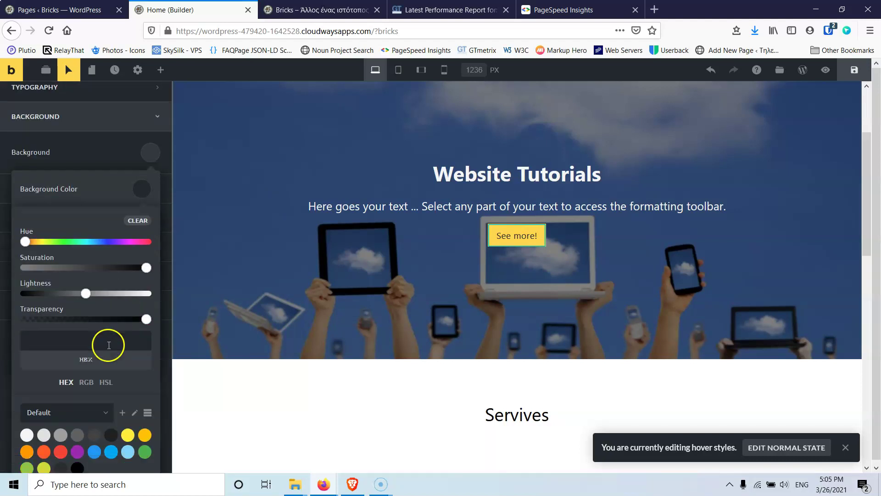
left_click(96, 435)
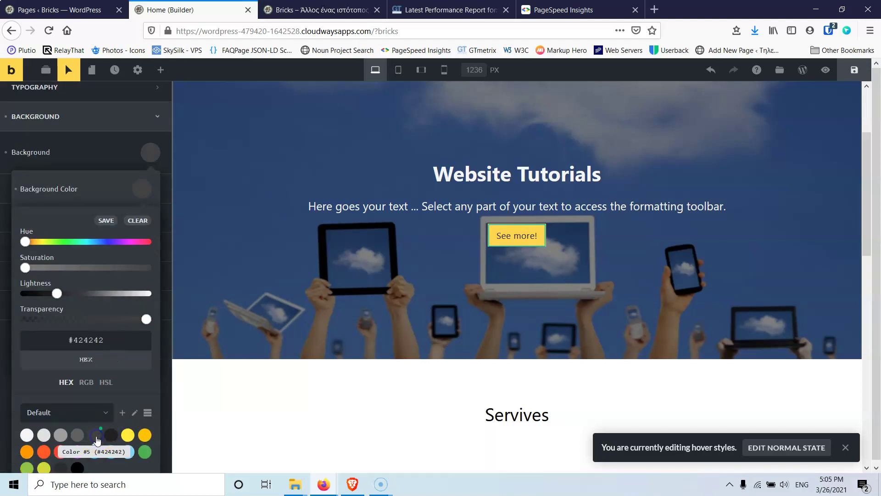
left_click(68, 70)
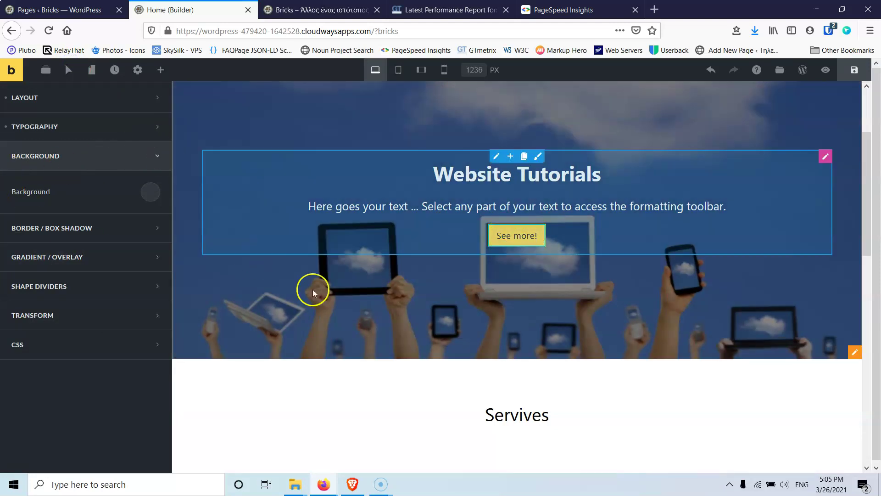
- Set the See more! button's normal background color to light blue #81d4fa from the default palette
scroll(187, 262, "up", 3)
scroll(187, 262, "down", 4)
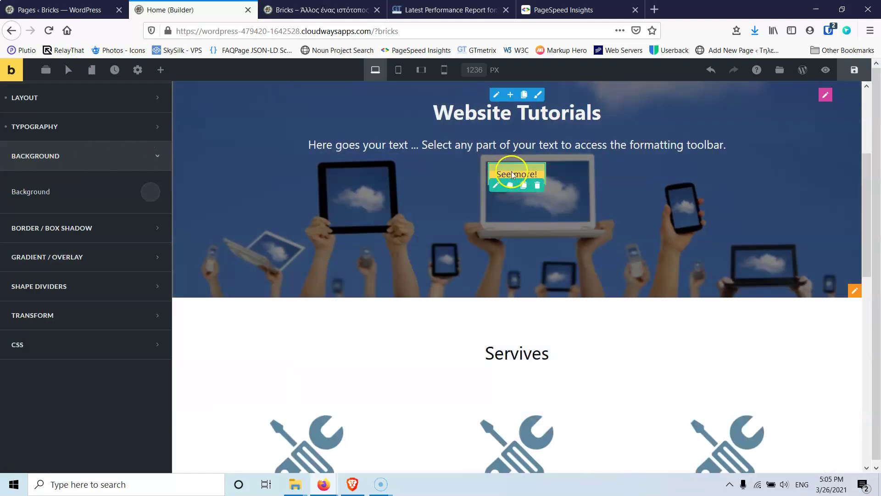
left_click(495, 186)
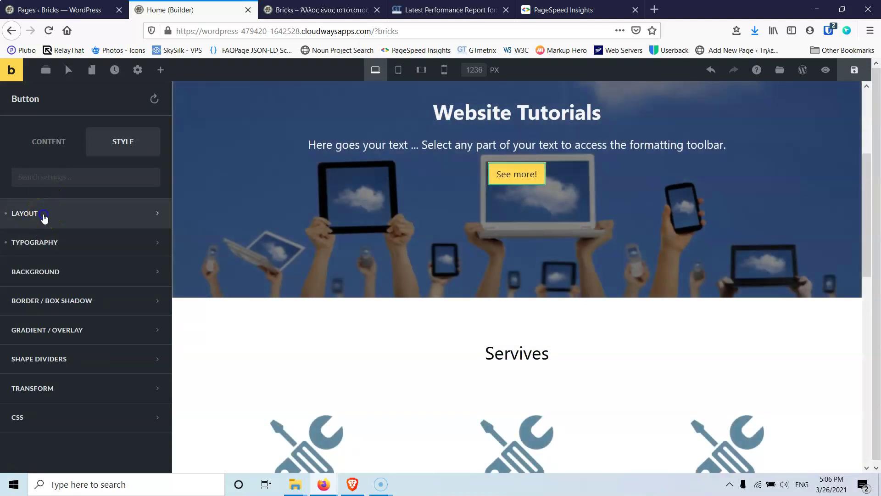
left_click(44, 216)
scroll(78, 346, "down", 10)
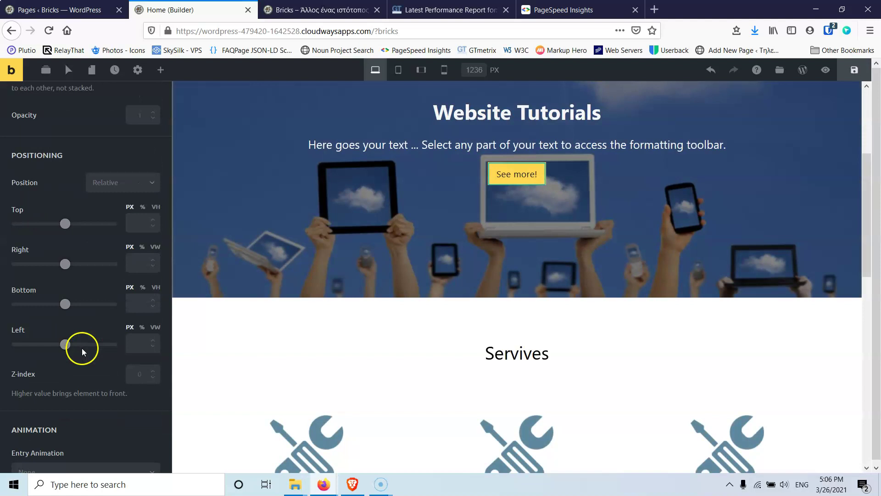
scroll(82, 351, "down", 5)
left_click(77, 296)
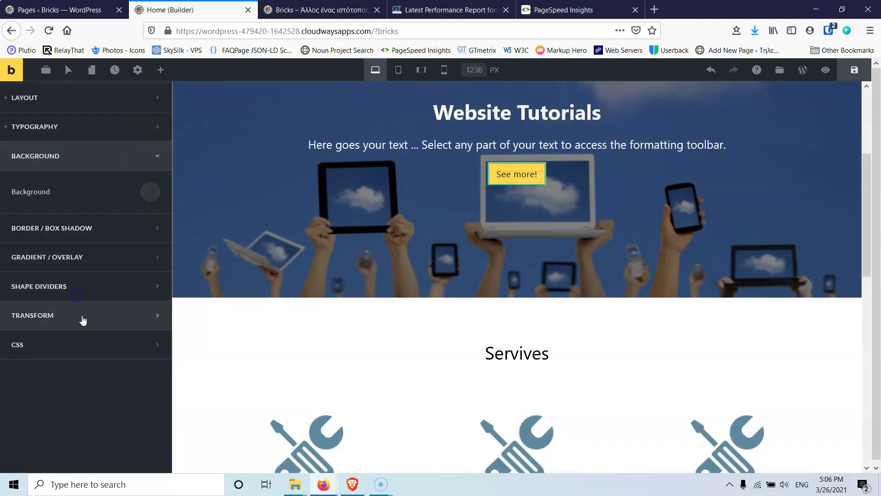
scroll(92, 202, "up", 1)
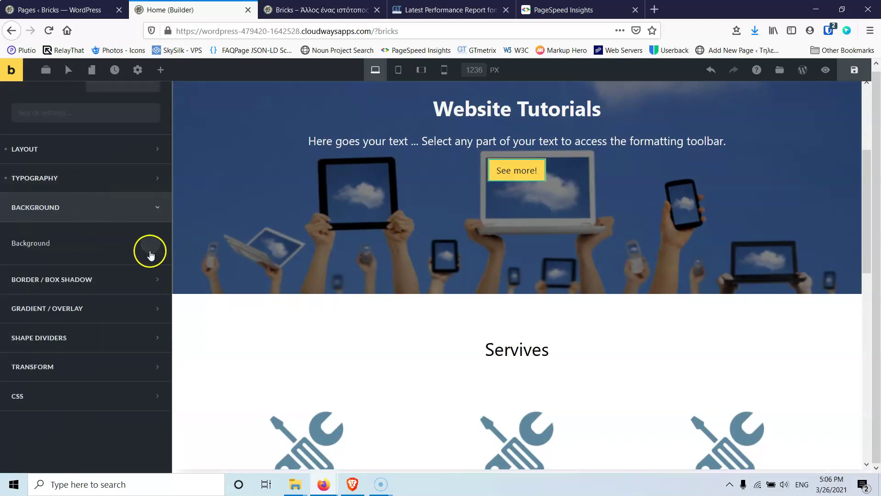
left_click(150, 254)
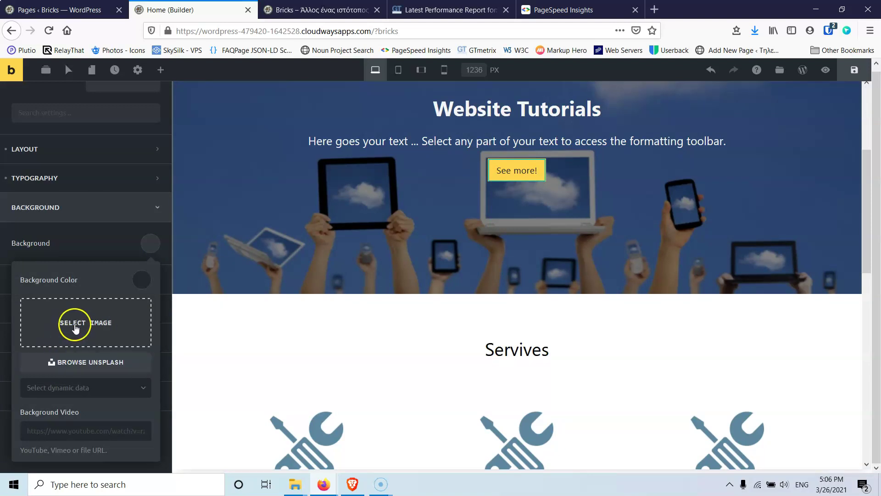
left_click(141, 279)
scroll(93, 360, "down", 2)
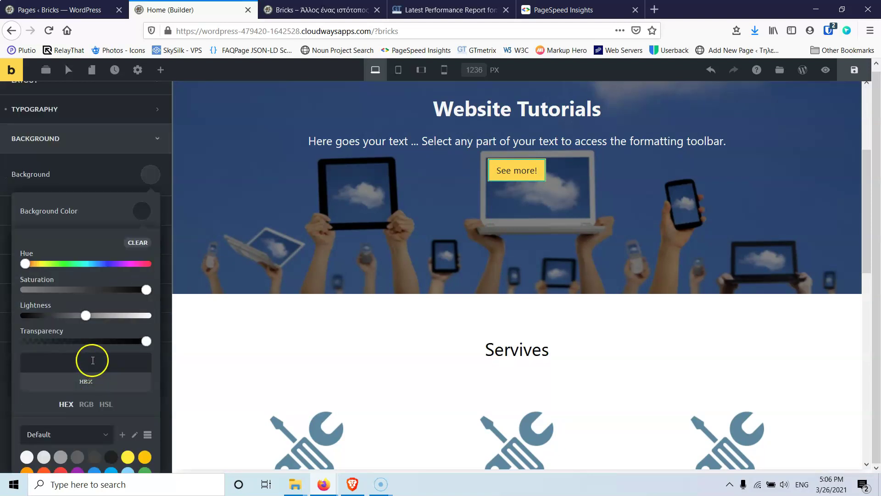
scroll(93, 361, "down", 1)
left_click(127, 433)
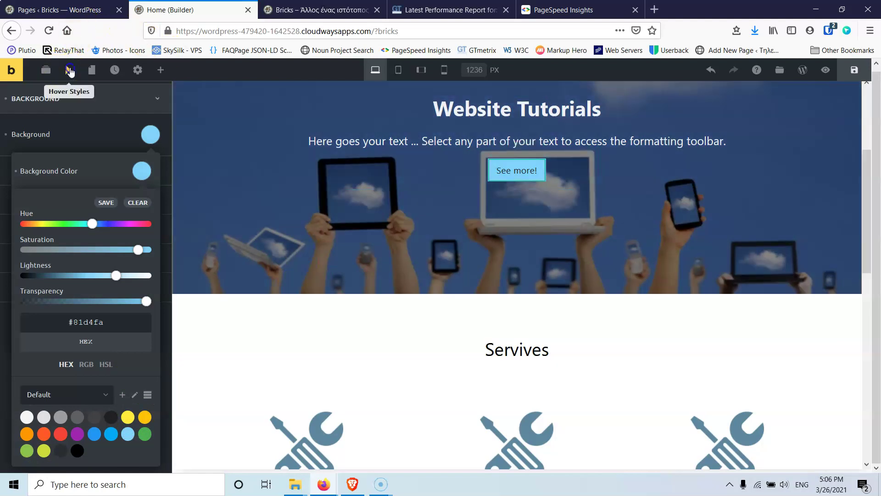
- Set the See more! button's background color to green #4caf50 in its hover styles, and return to the normal state
left_click(70, 71)
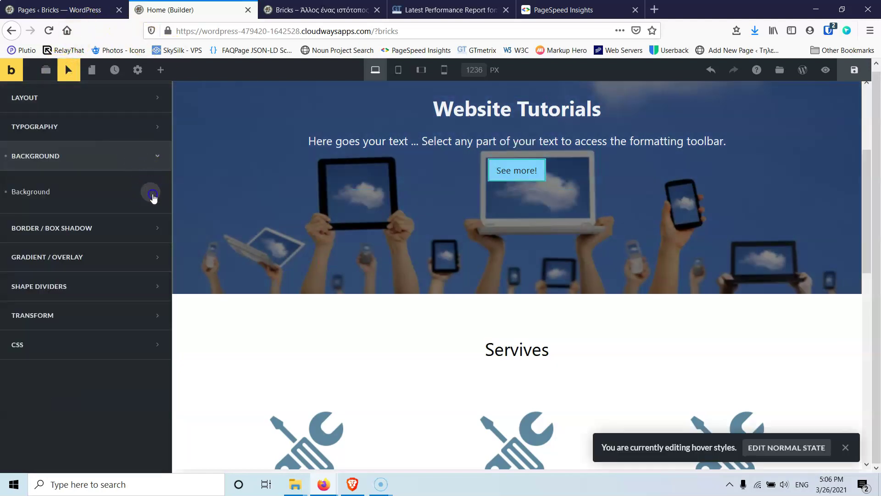
left_click(153, 198)
left_click(147, 229)
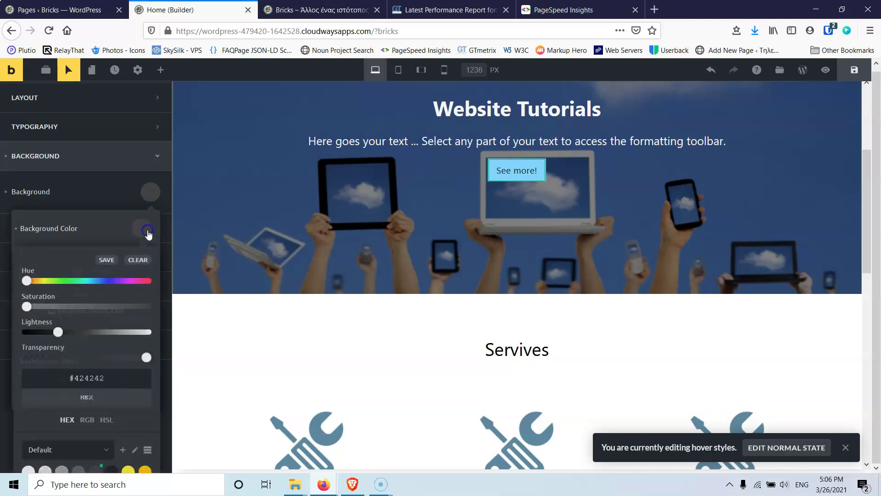
scroll(92, 344, "down", 2)
left_click(142, 434)
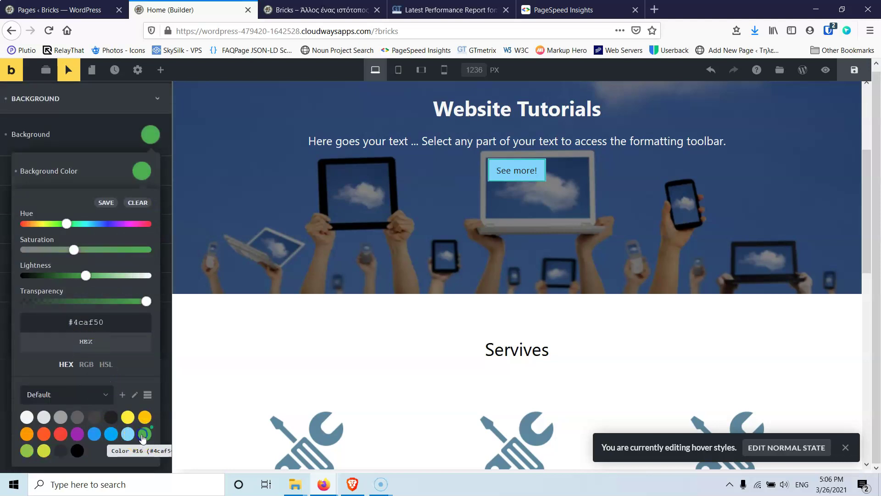
left_click(69, 70)
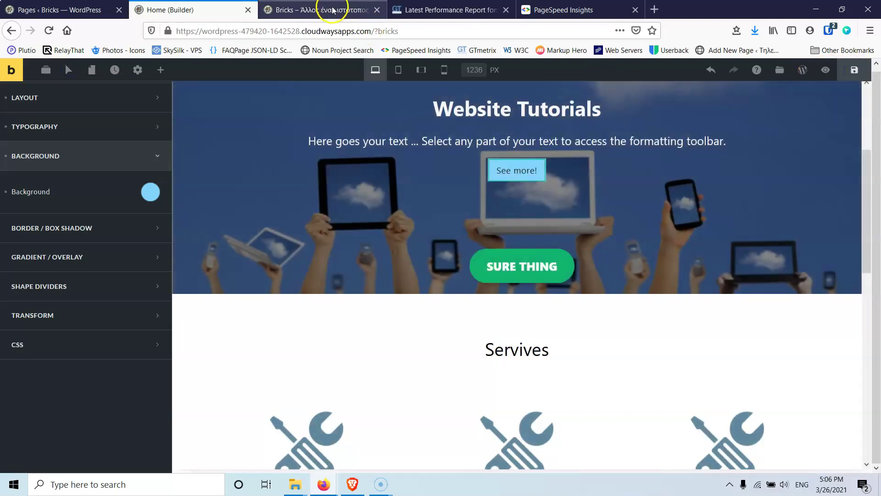
- Reload the live home page, check the See more! button's hover background, and return to the builder
left_click(334, 10)
left_click(48, 32)
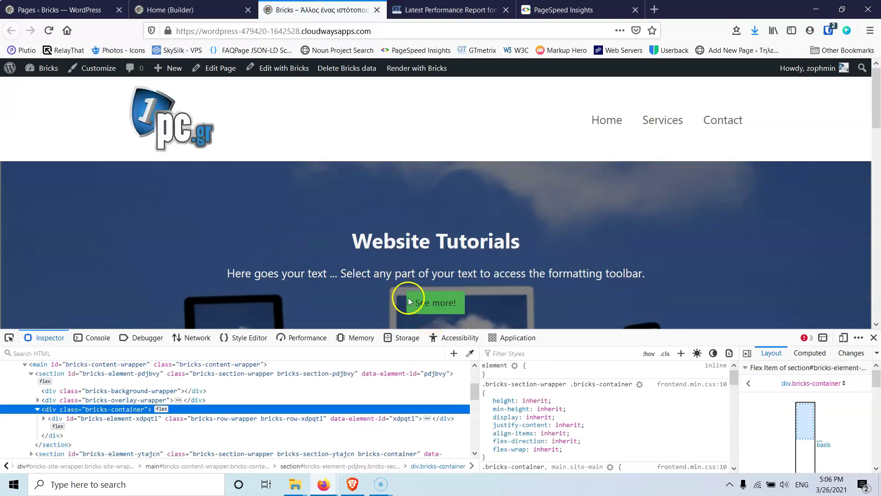
key("ctrl+shift+Tab")
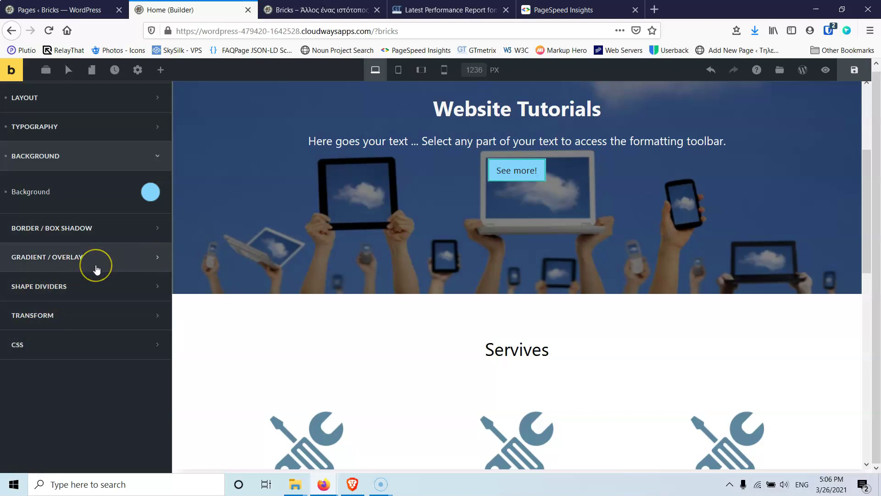
- Open the settings of the section containing the Totorials heading and add a shape divider to it
scroll(399, 217, "down", 3)
scroll(399, 218, "up", 3)
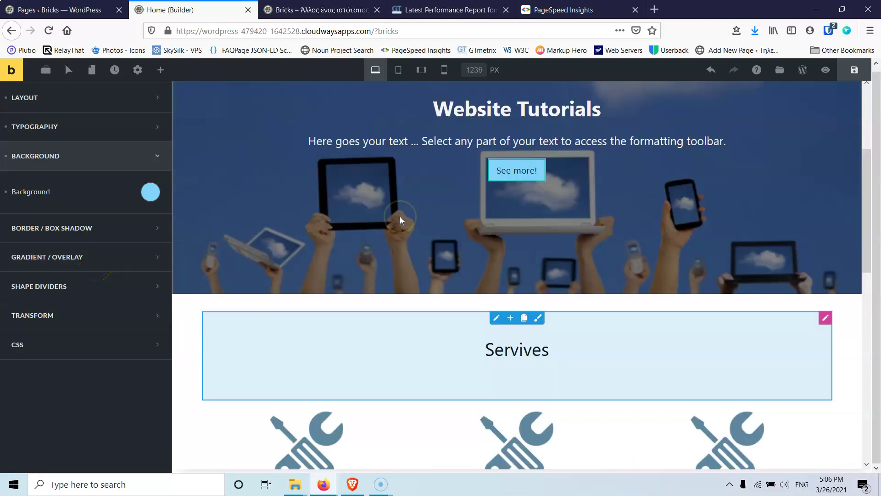
left_click(621, 271)
scroll(645, 280, "down", 9)
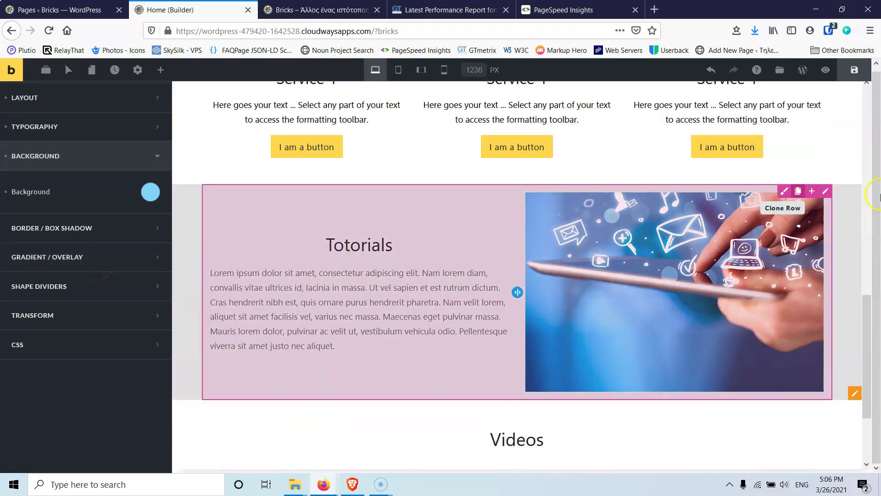
left_click(854, 393)
left_click(71, 319)
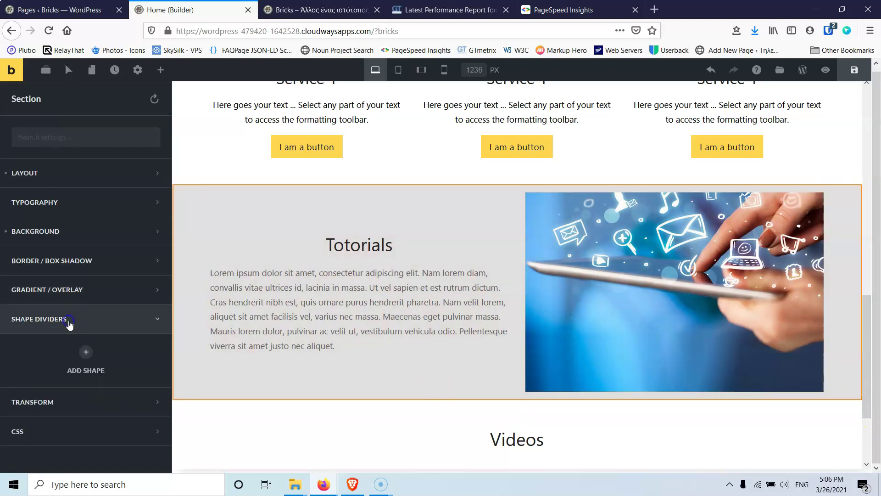
left_click(86, 354)
scroll(84, 360, "down", 2)
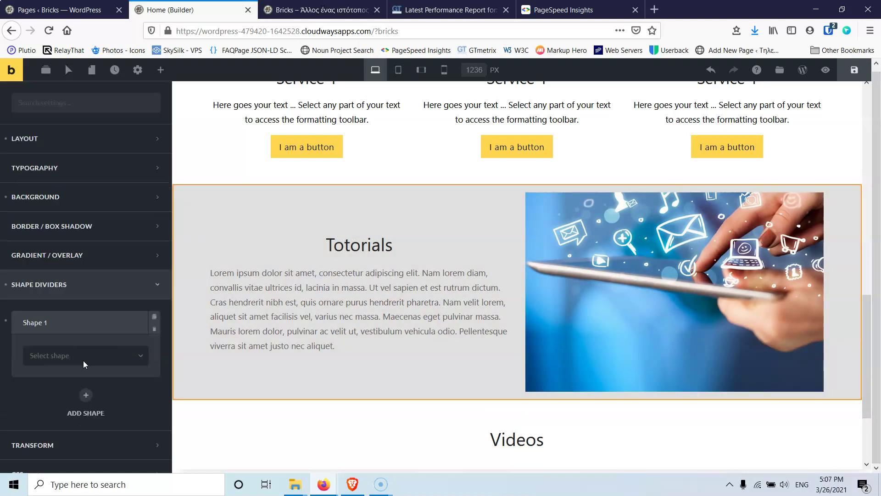
- Choose Triangle as the shape of the Totorials section's new divider
left_click(60, 332)
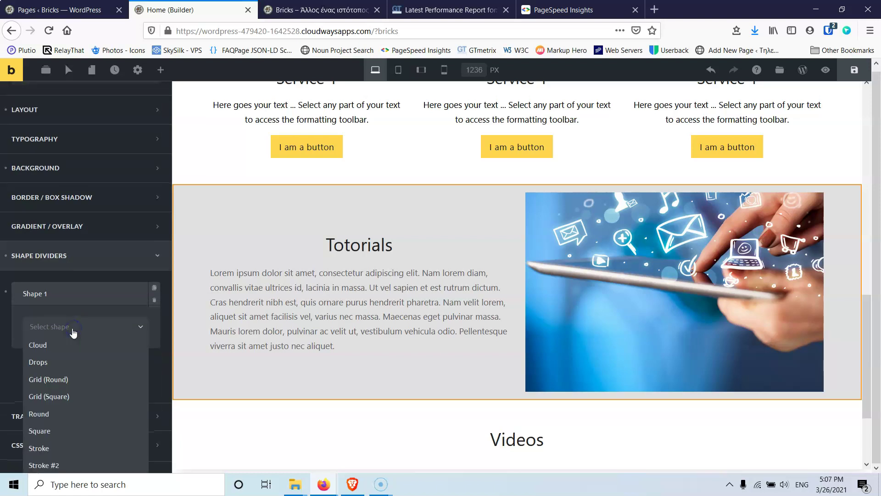
scroll(79, 363, "down", 3)
scroll(79, 364, "up", 4)
scroll(74, 395, "down", 2)
left_click(70, 404)
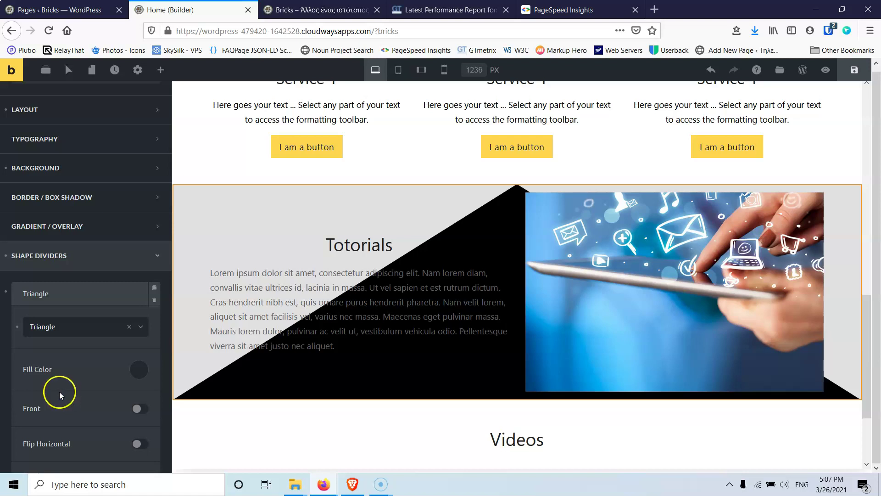
- Change the Totorials section's divider shape to Tilt
scroll(109, 372, "down", 1)
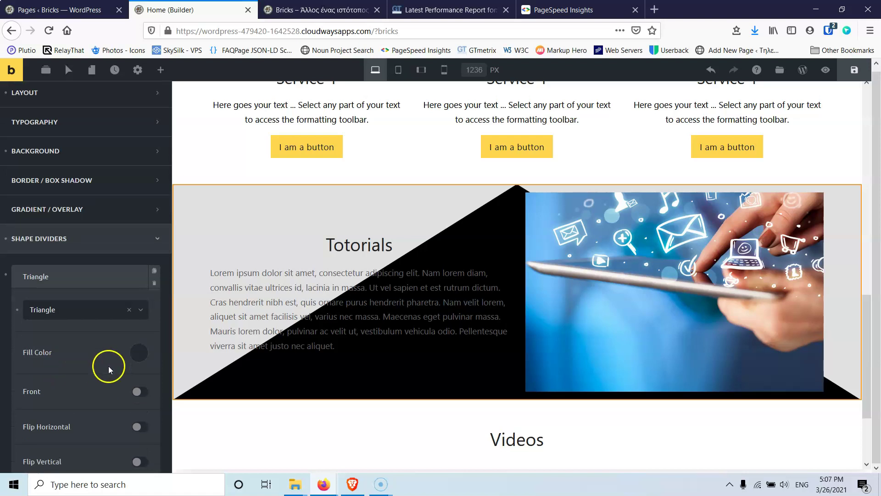
left_click(137, 310)
scroll(105, 367, "up", 1)
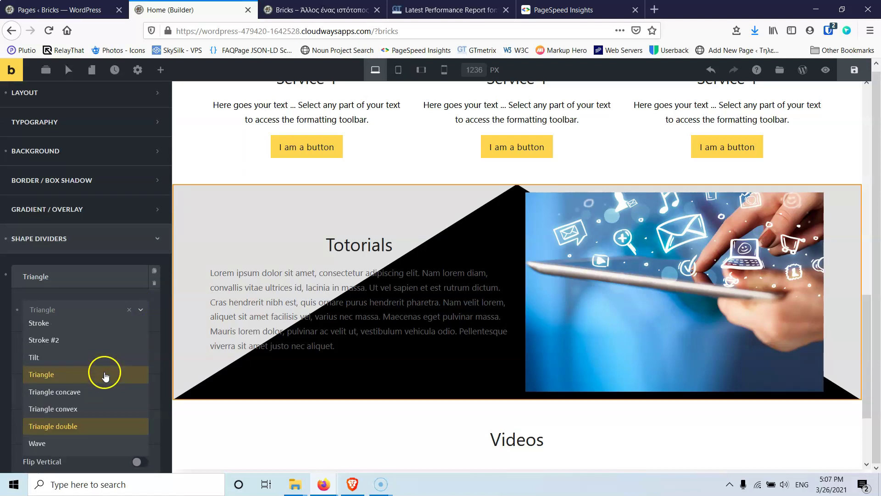
left_click(88, 359)
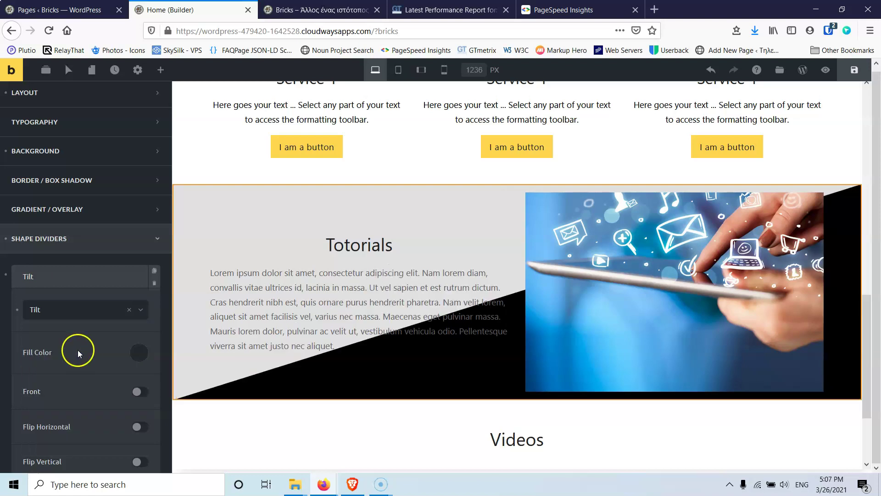
- Set the Tilt divider's fill color to the light gray #f5f5f5 from the default palette
scroll(77, 350, "down", 1)
left_click(138, 335)
scroll(89, 358, "down", 5)
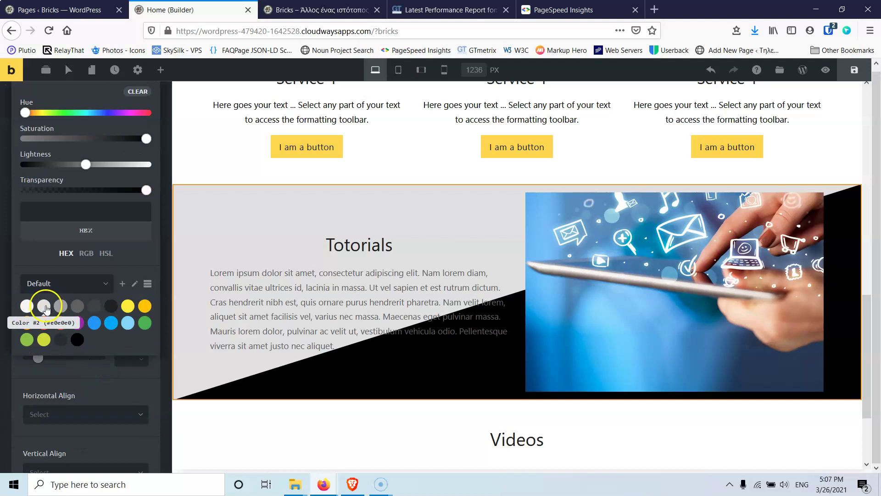
left_click(44, 305)
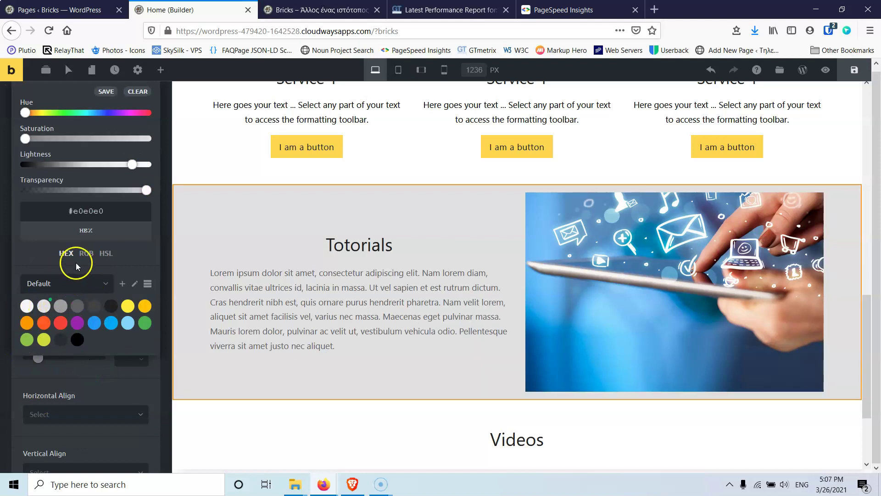
left_click(27, 305)
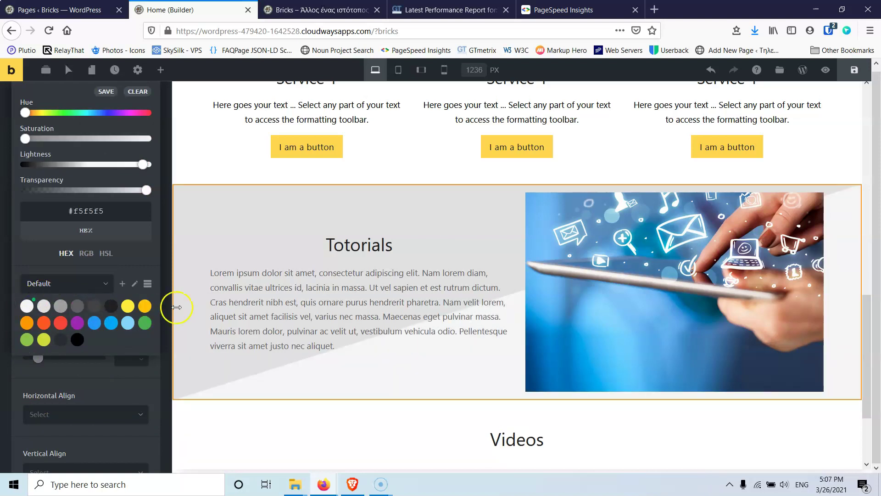
scroll(128, 193, "up", 4)
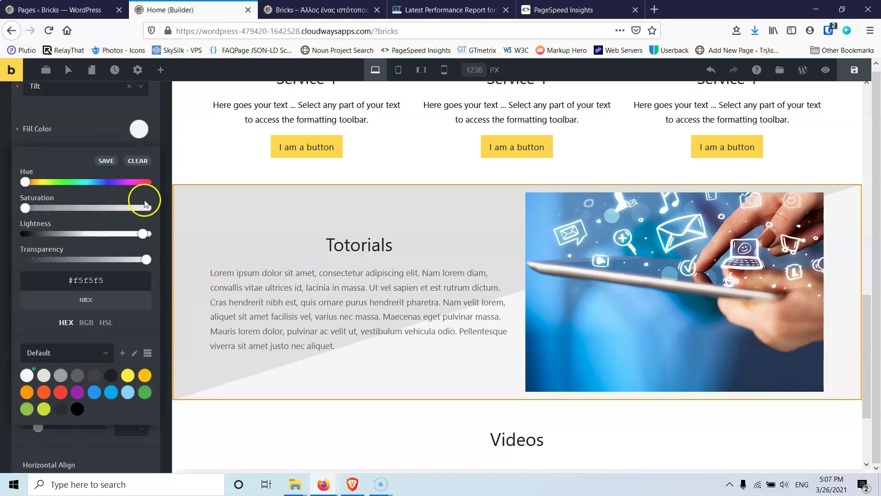
left_click(137, 199)
- Try the Front option on the Tilt divider and turn it off again
scroll(78, 231, "down", 1)
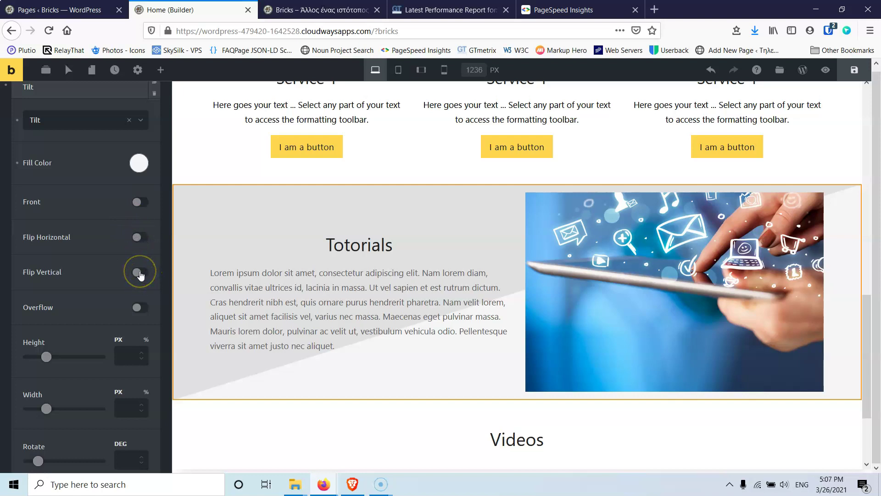
left_click(145, 199)
left_click(133, 202)
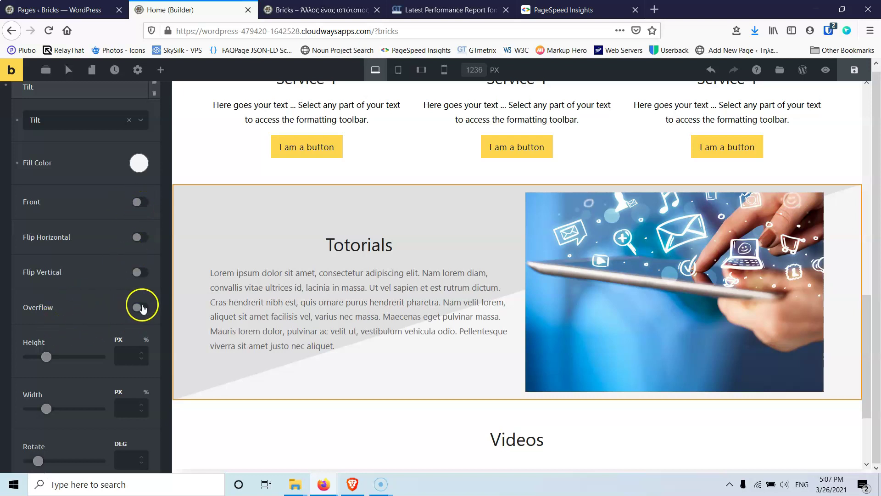
- Set the Tilt divider's horizontal alignment to Top / Start after trying Bottom / End
scroll(79, 296, "down", 3)
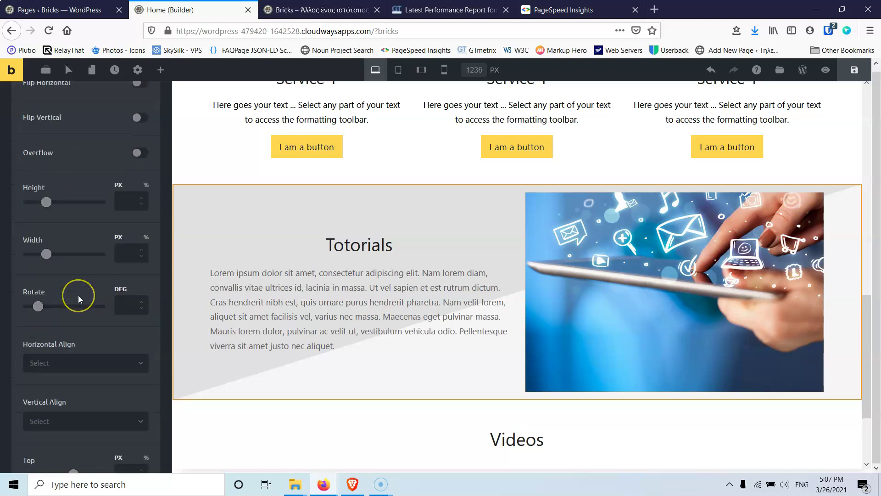
scroll(78, 296, "down", 1)
scroll(40, 296, "down", 1)
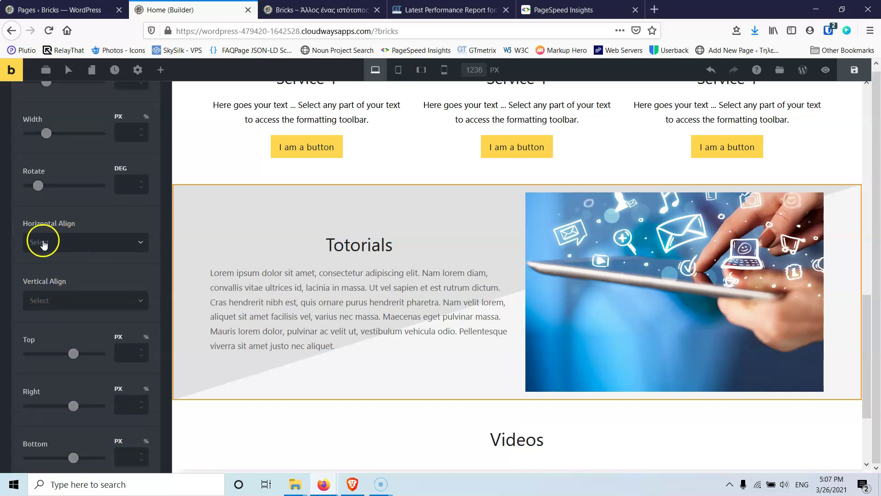
left_click(74, 248)
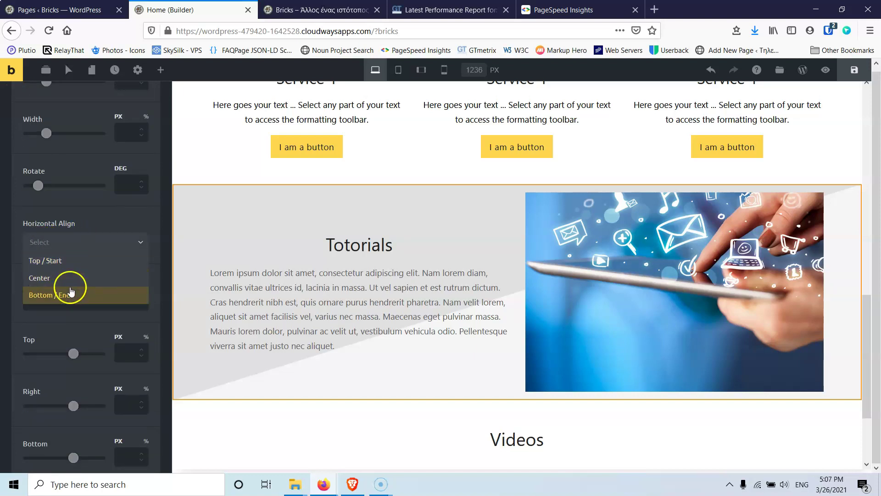
left_click(70, 293)
left_click(72, 246)
left_click(67, 270)
- Set the Tilt divider's vertical alignment to Bottom / End and save the home page
left_click(65, 304)
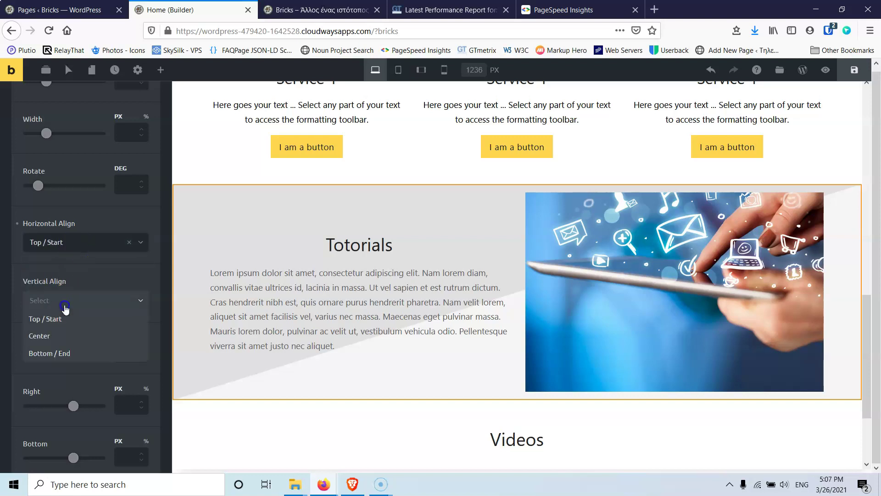
left_click(73, 319)
left_click(80, 303)
left_click(69, 352)
scroll(95, 287, "down", 2)
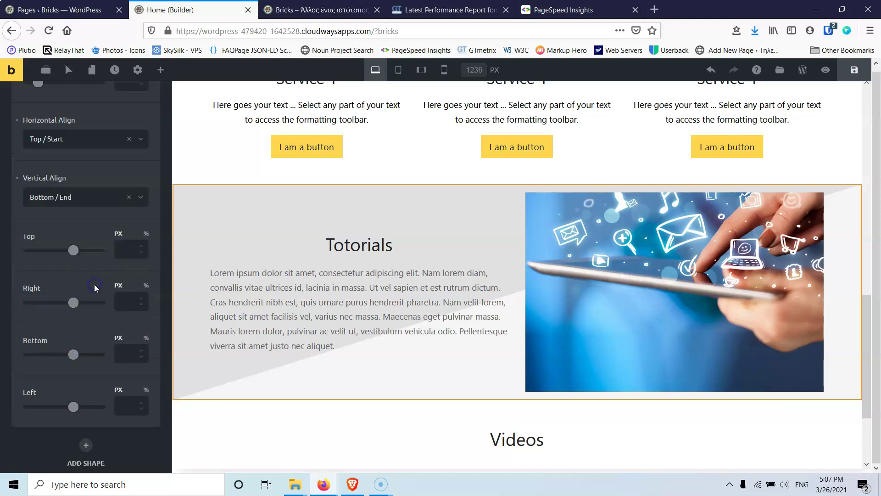
scroll(95, 287, "down", 2)
scroll(95, 287, "up", 1)
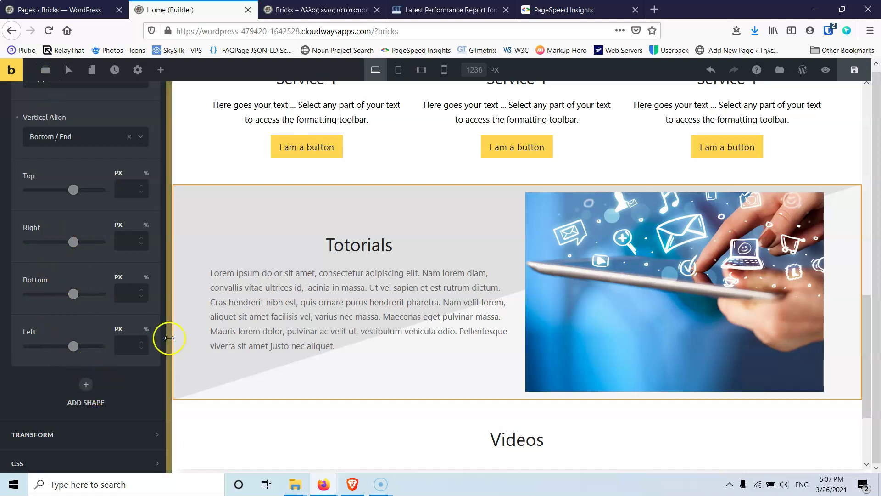
left_click(853, 72)
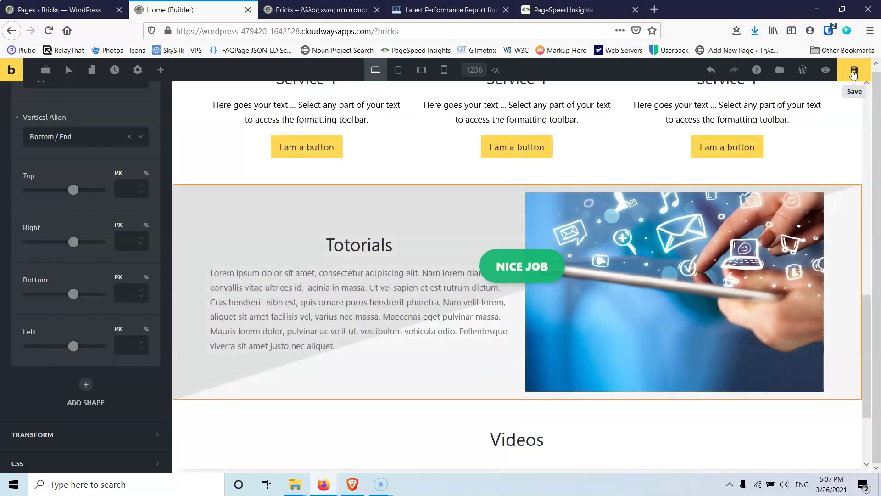
- View the live home page and its GTmetrix performance report, and return to the builder
left_click(309, 13)
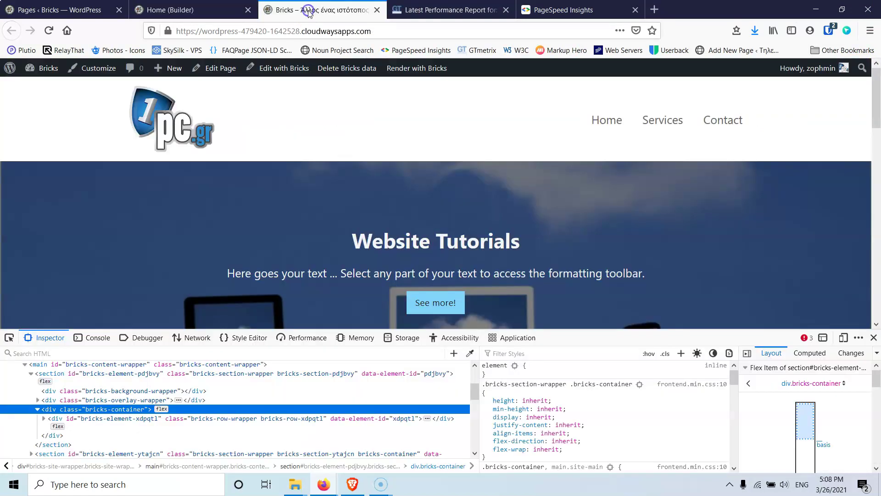
left_click(454, 9)
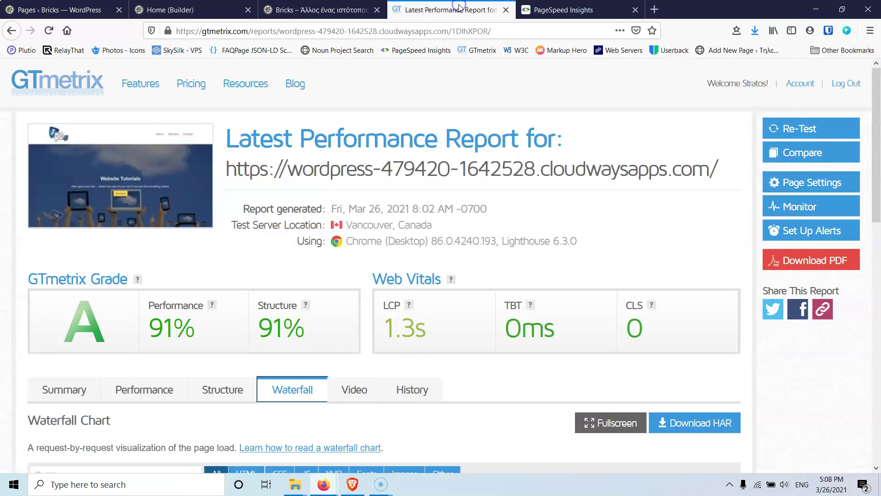
left_click(185, 10)
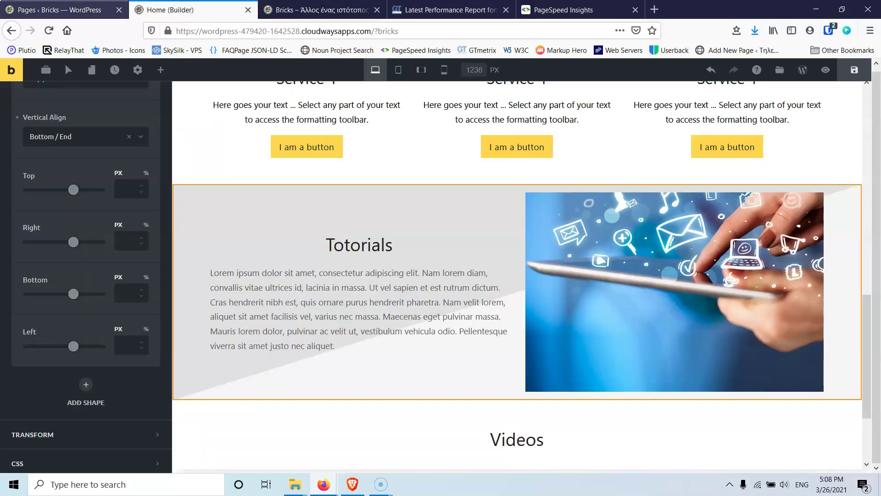
scroll(194, 201, "up", 12)
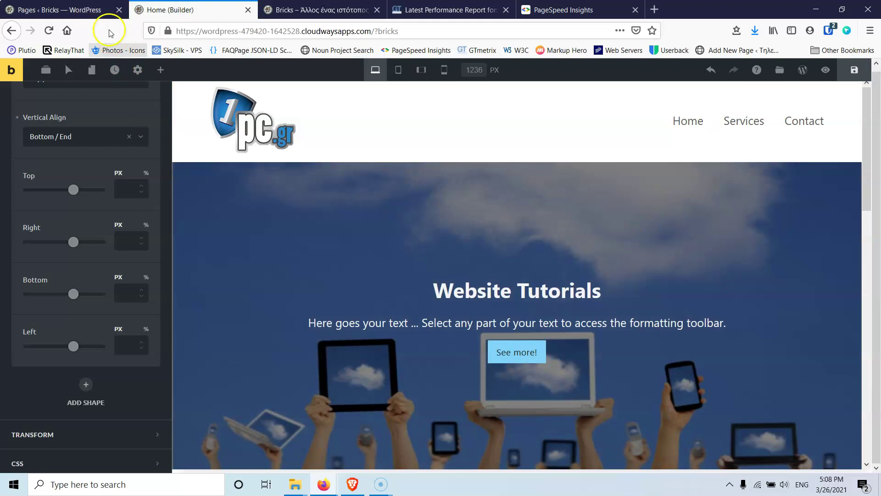
left_click(60, 10)
left_click(185, 10)
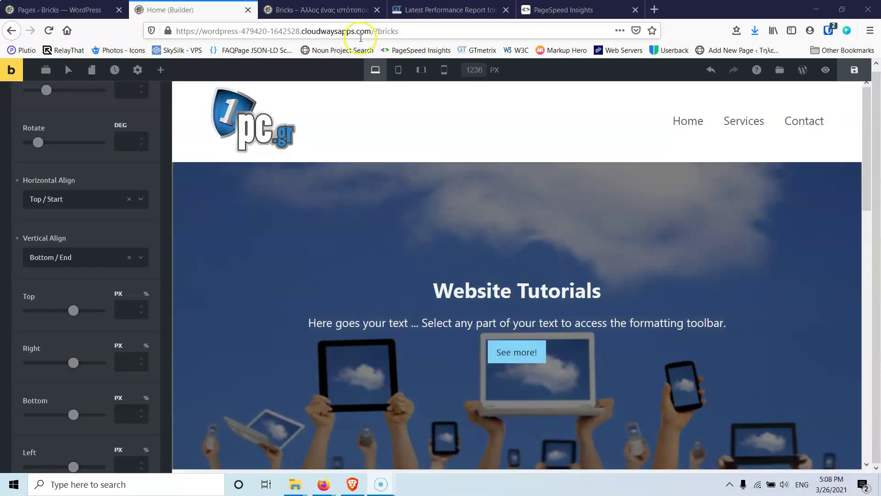
scroll(429, 208, "down", 9)
scroll(456, 200, "up", 8)
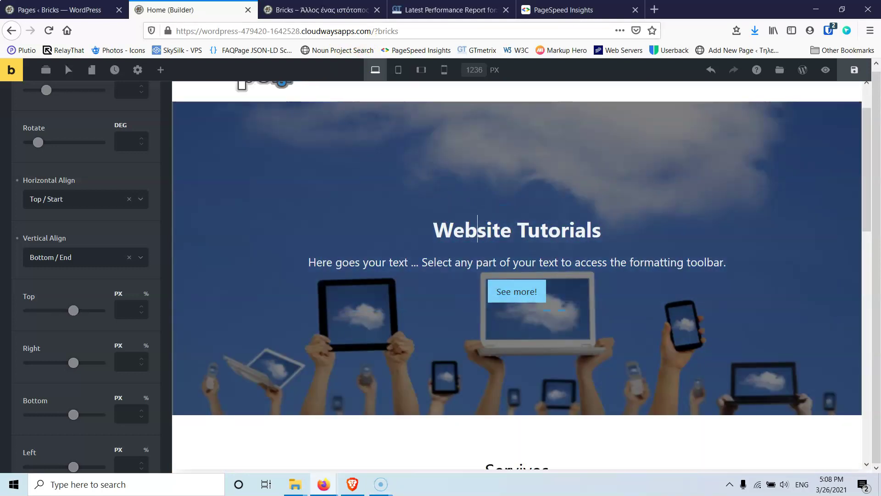
scroll(11, 253, "up", 3)
scroll(76, 244, "up", 10)
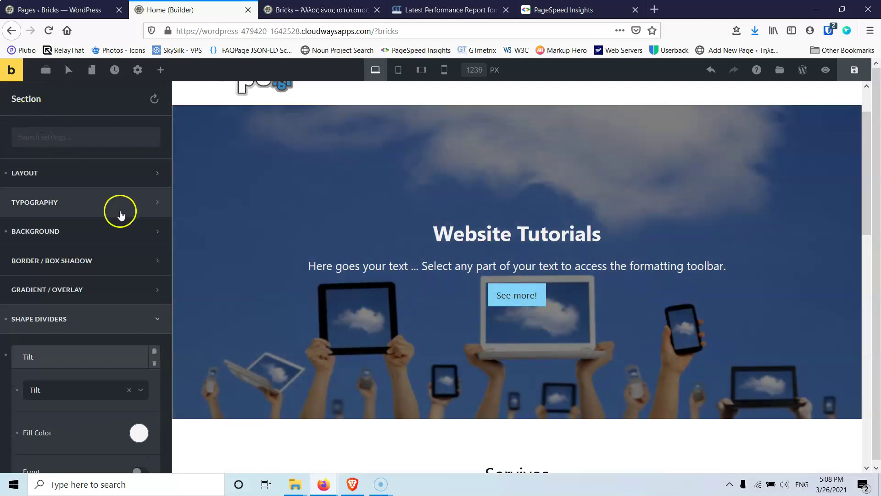
- Examine the dynamic data tags available for the hero section's Website Tutorials heading
left_click(496, 246)
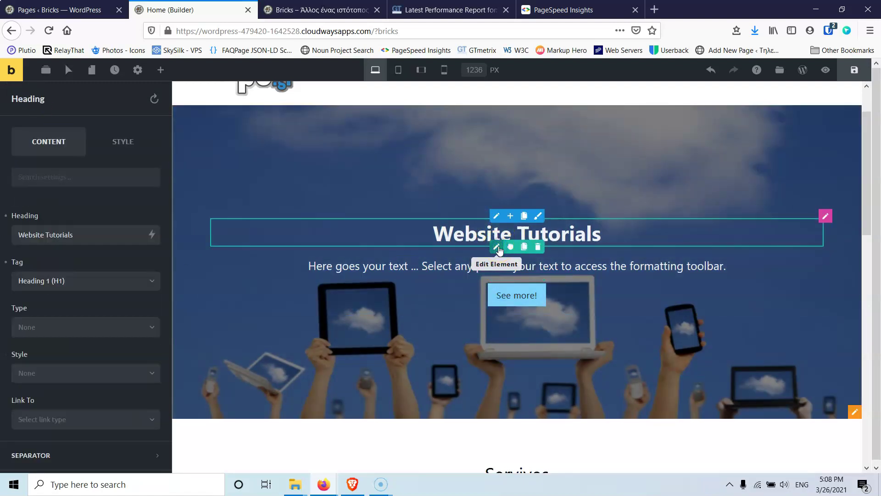
left_click(151, 235)
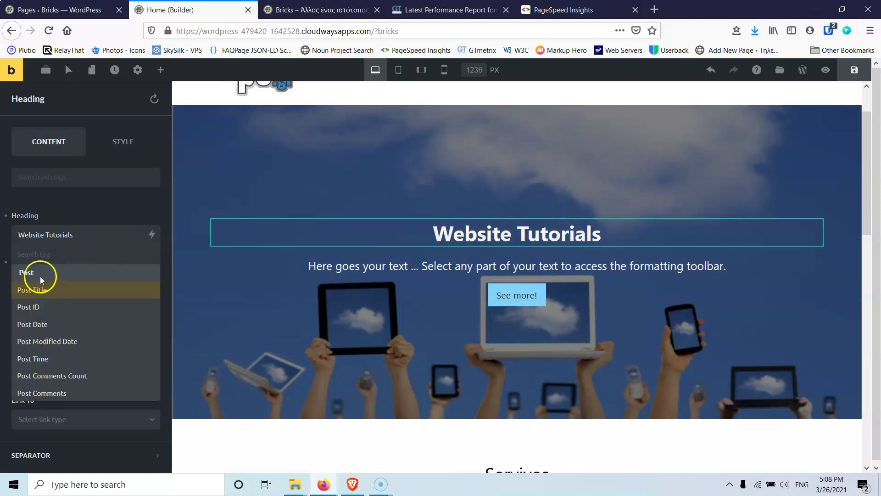
scroll(70, 374, "down", 5)
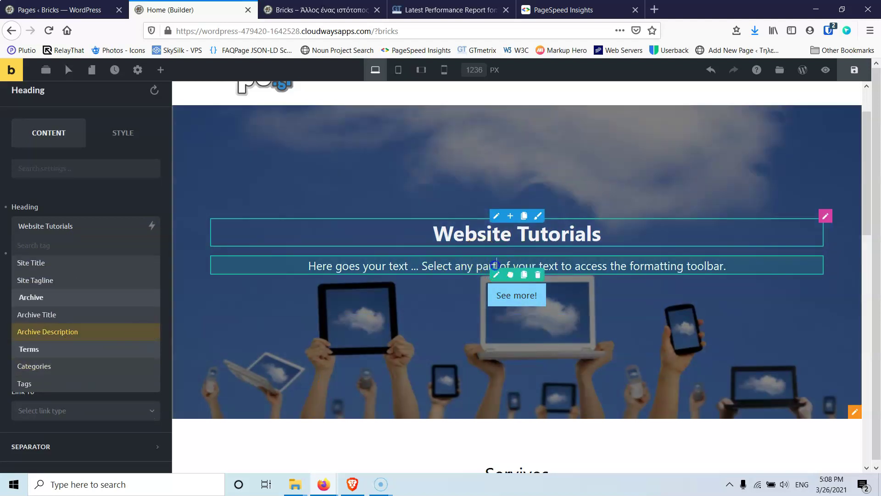
- Insert the Post Author Name dynamic data tag at the start of the hero section's text element
left_click(496, 274)
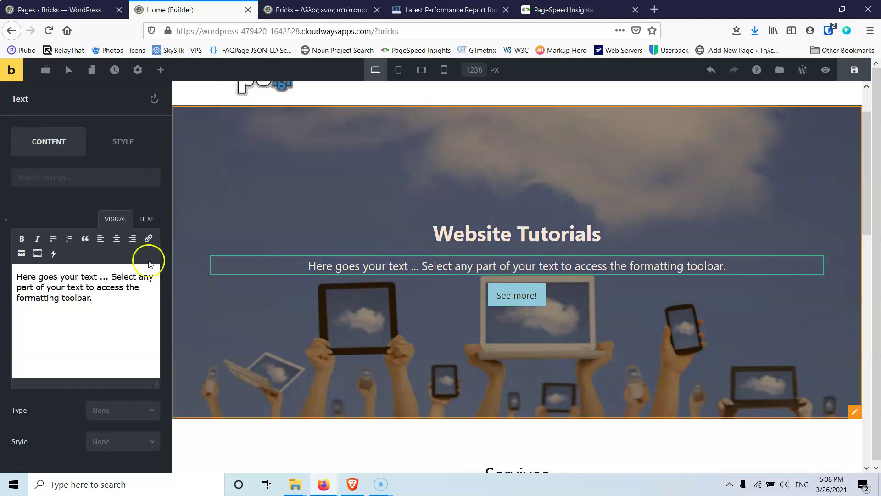
left_click(53, 253)
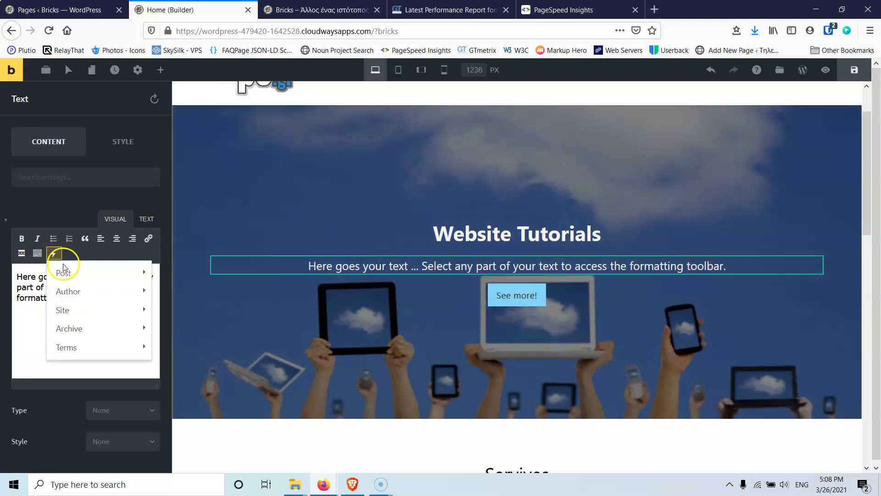
mouse_move(124, 291)
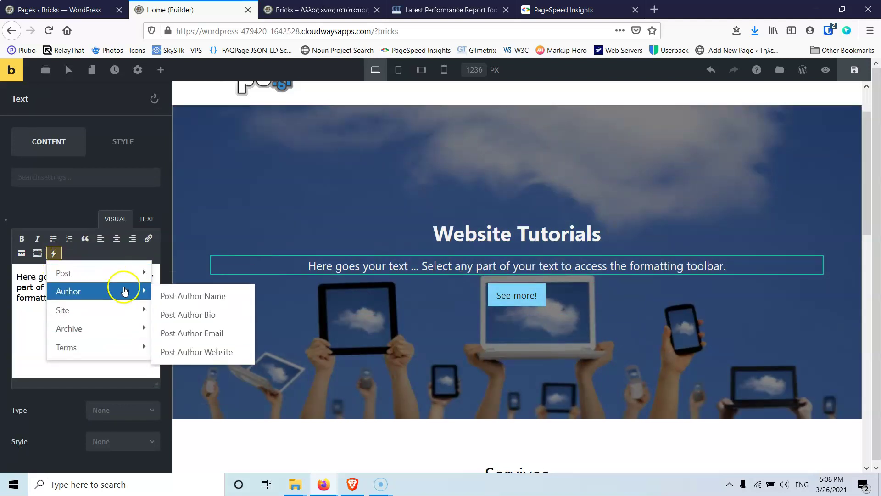
left_click(176, 297)
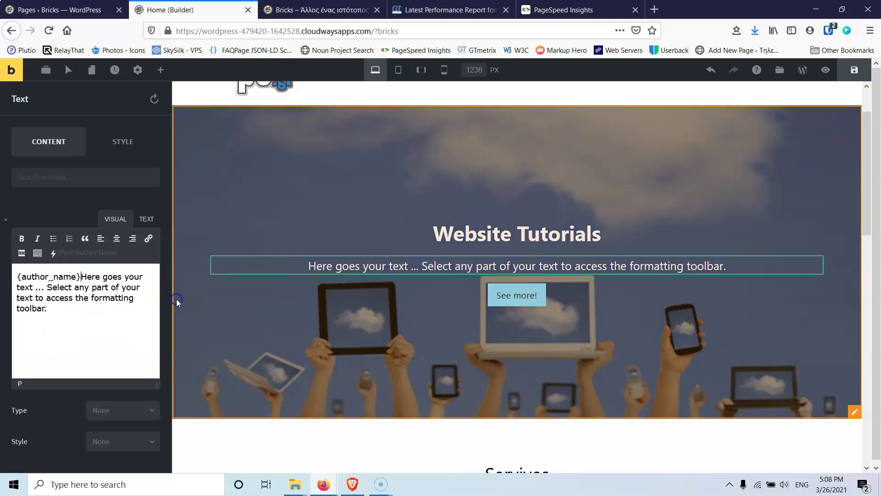
- Delete the {author_name} tag from the beginning of the hero text
left_click_drag(80, 277, 17, 276)
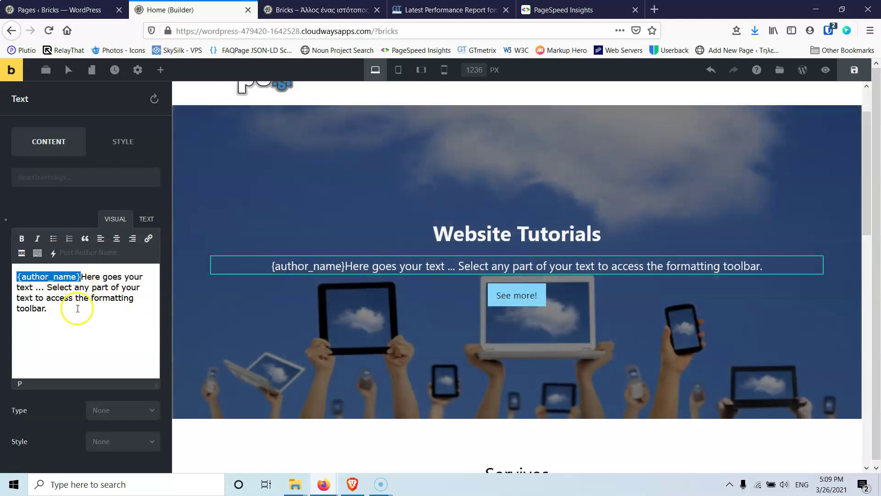
left_click(82, 277)
left_click_drag(81, 277, 17, 276)
left_click(243, 263)
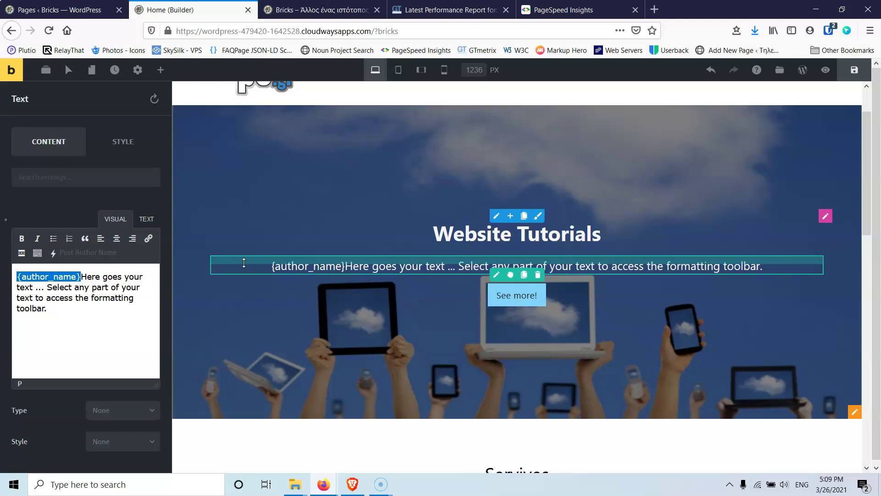
key("BackSpace")
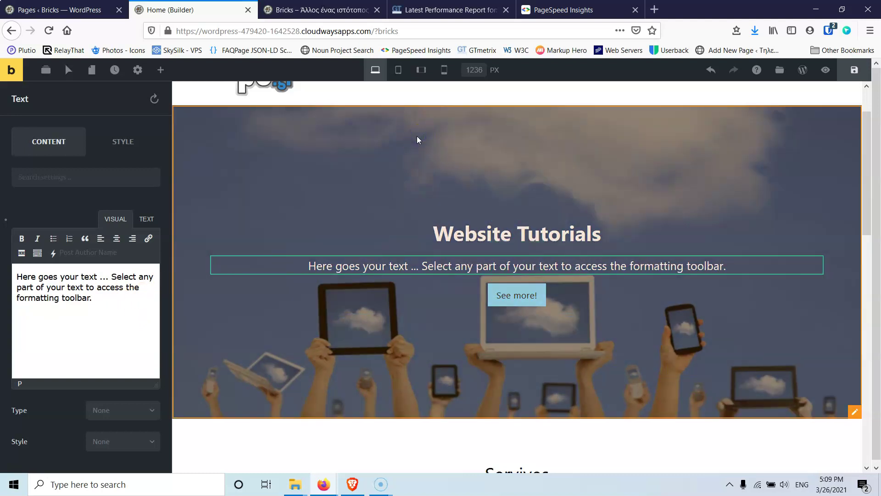
scroll(417, 136, "down", 5)
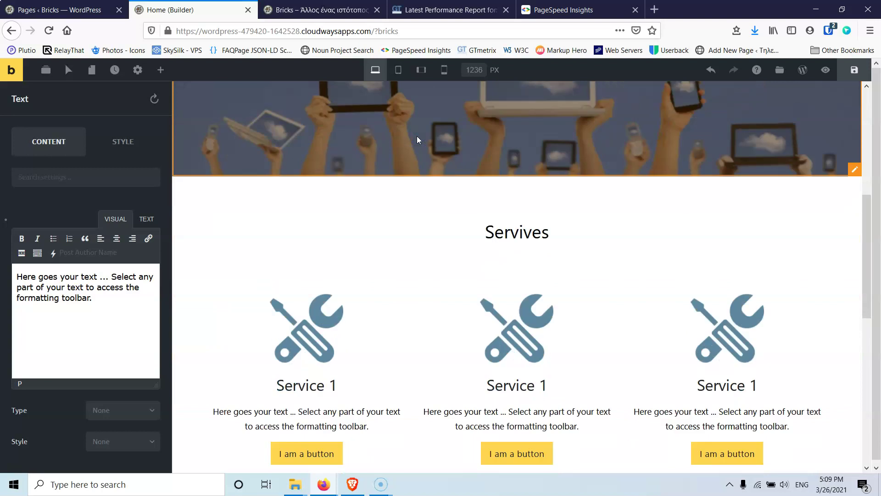
scroll(417, 136, "down", 5)
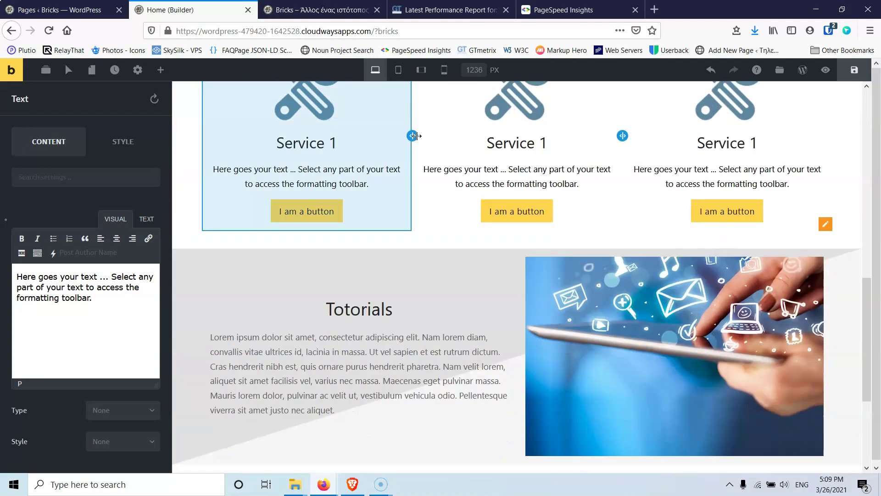